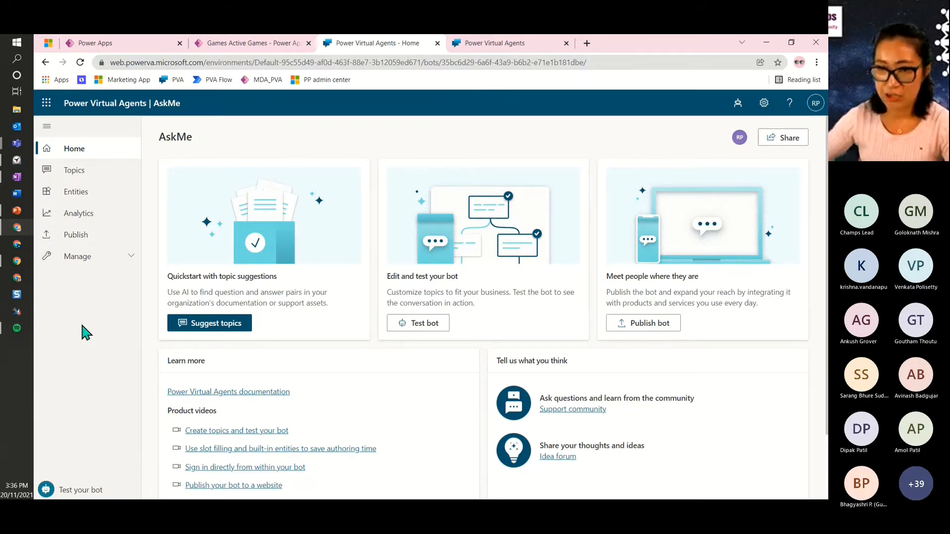
# Check the list of available bots and the environment choices, keeping the RachelDemo (default) environment and the AskMe bot.
pyautogui.click(737, 105)
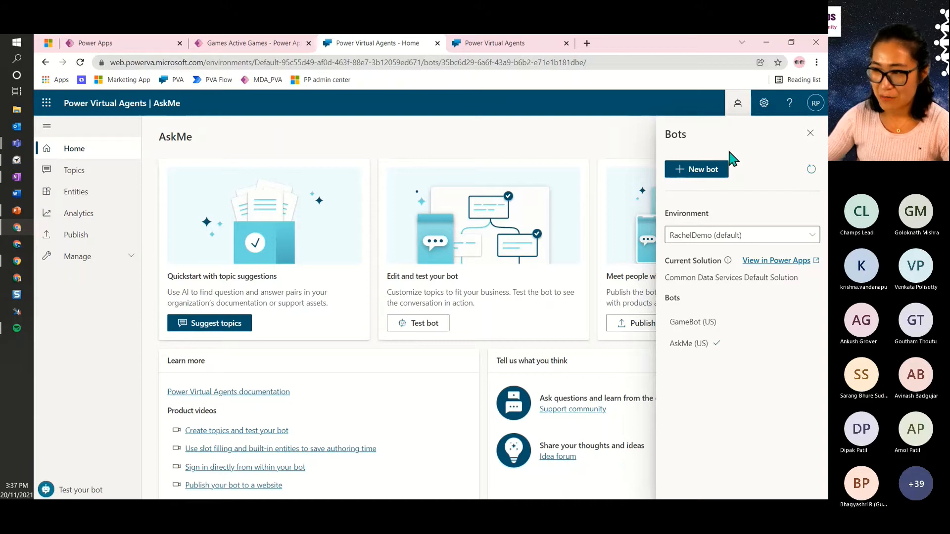
pyautogui.click(751, 233)
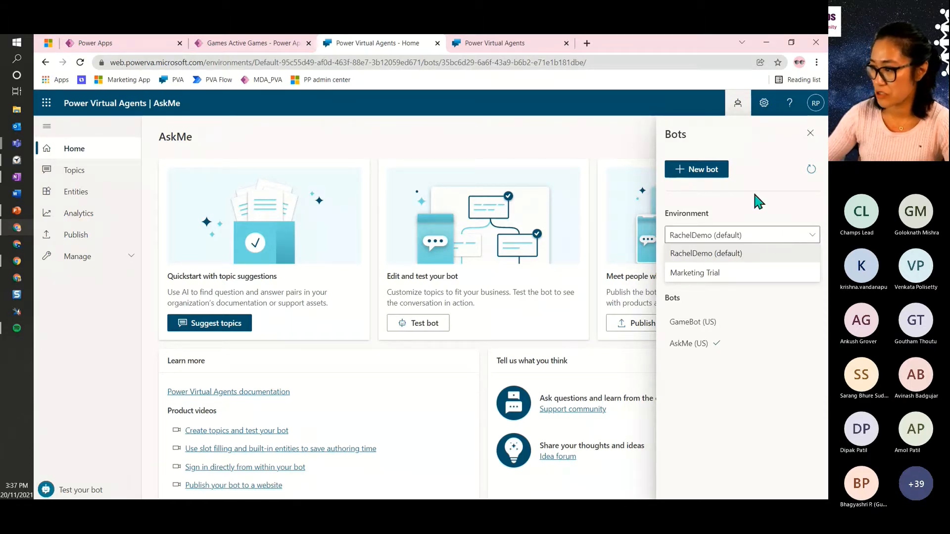
pyautogui.click(753, 189)
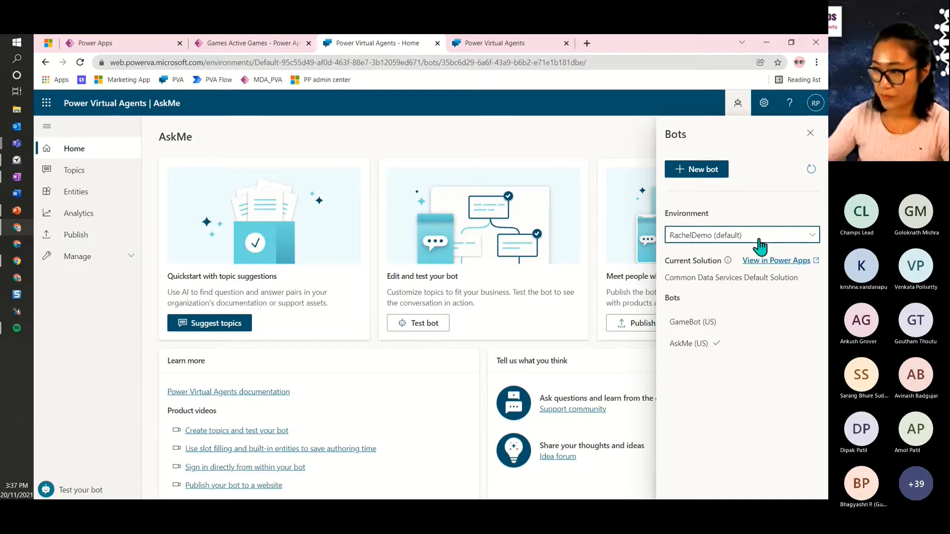
pyautogui.click(810, 133)
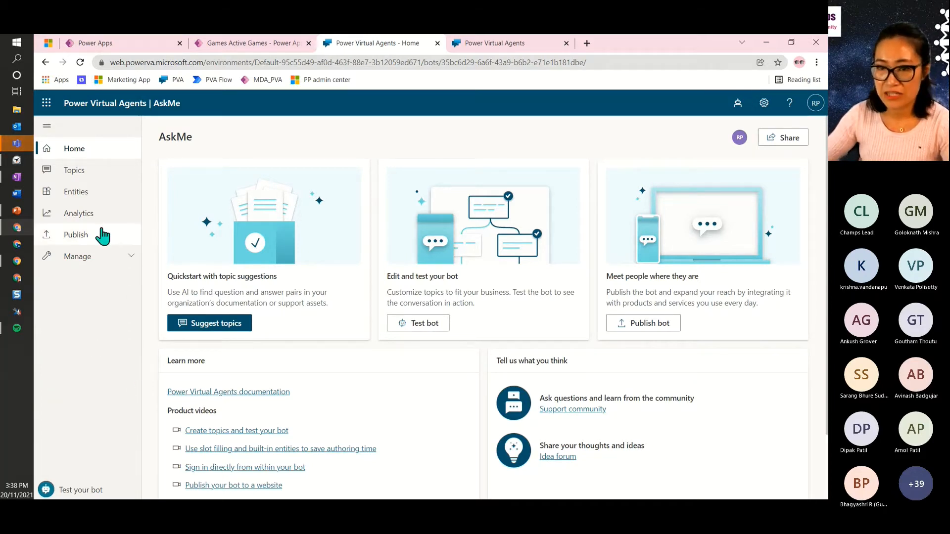
# Show the AskMe bot's topics and inspect the Suggest topics dialog for online content links without adding any.
pyautogui.click(80, 174)
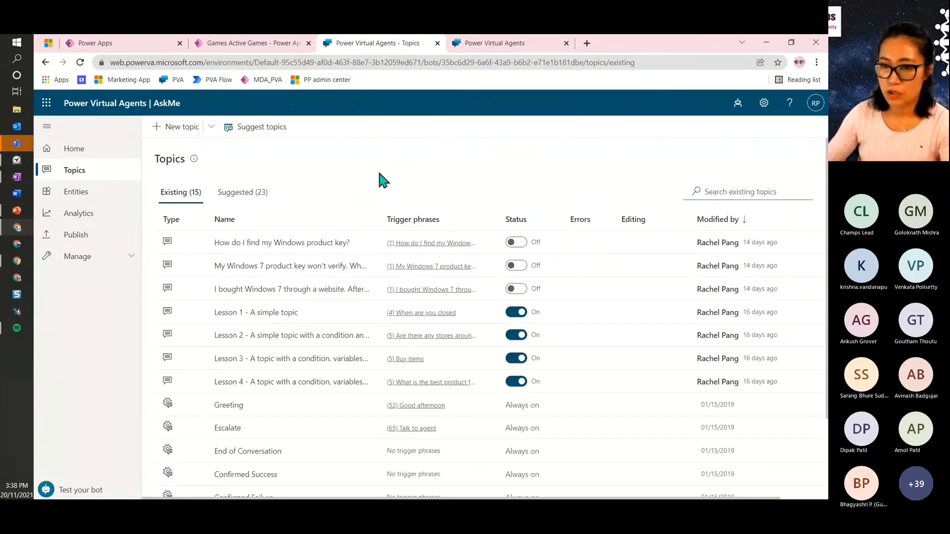
pyautogui.click(255, 128)
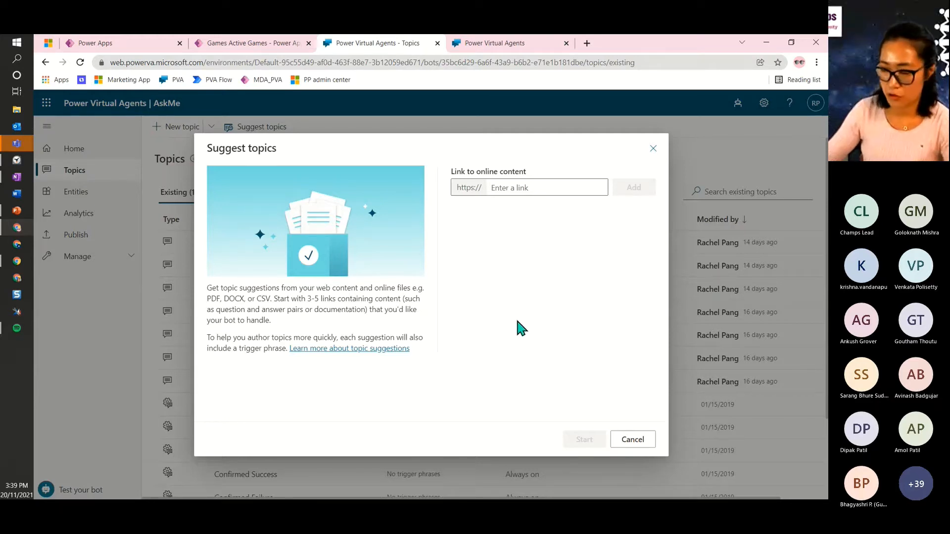
pyautogui.click(632, 440)
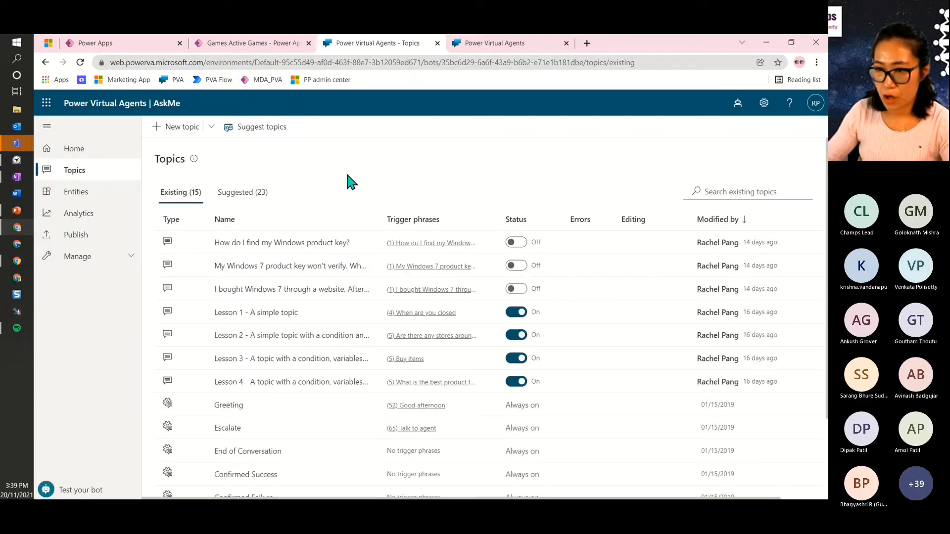
# Review the suggested topics, selecting the first two to see the available actions and clearing the selection again.
pyautogui.click(270, 193)
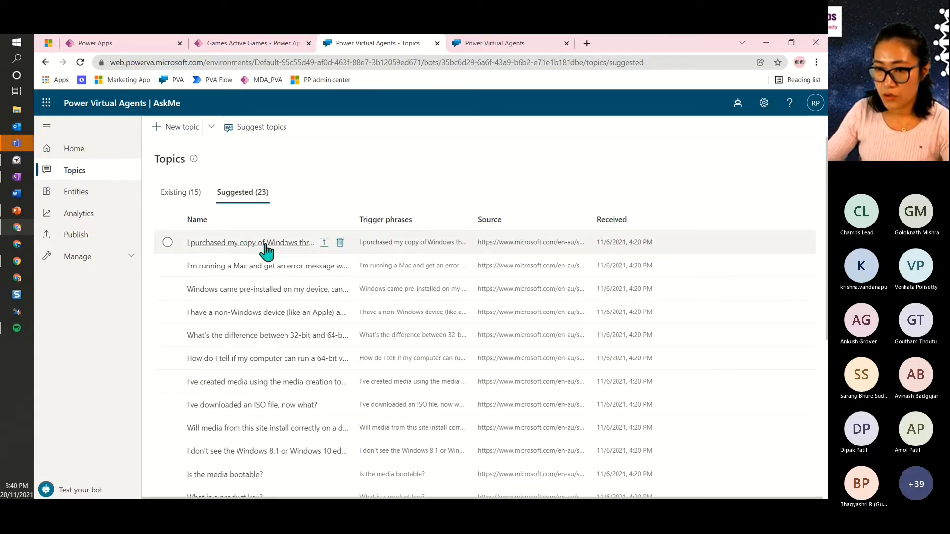
pyautogui.click(168, 243)
pyautogui.click(167, 264)
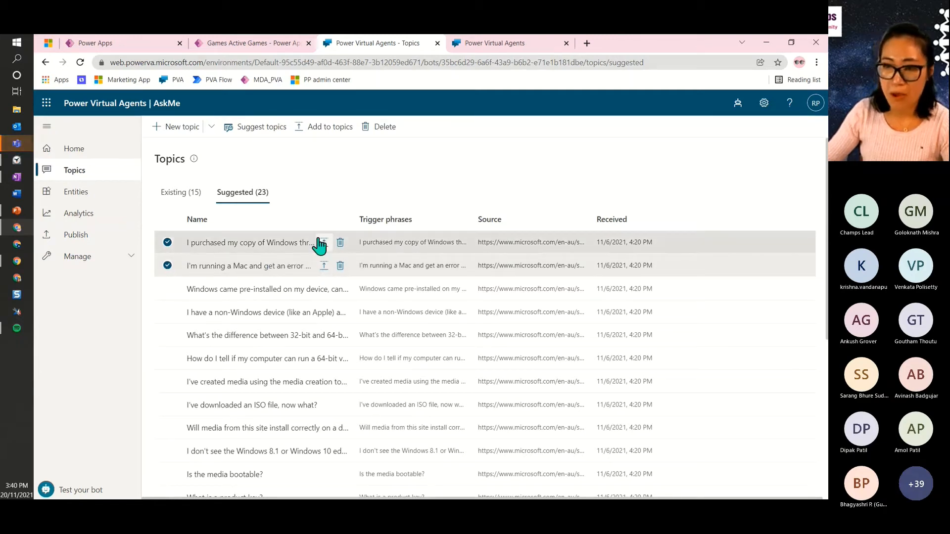
pyautogui.click(332, 191)
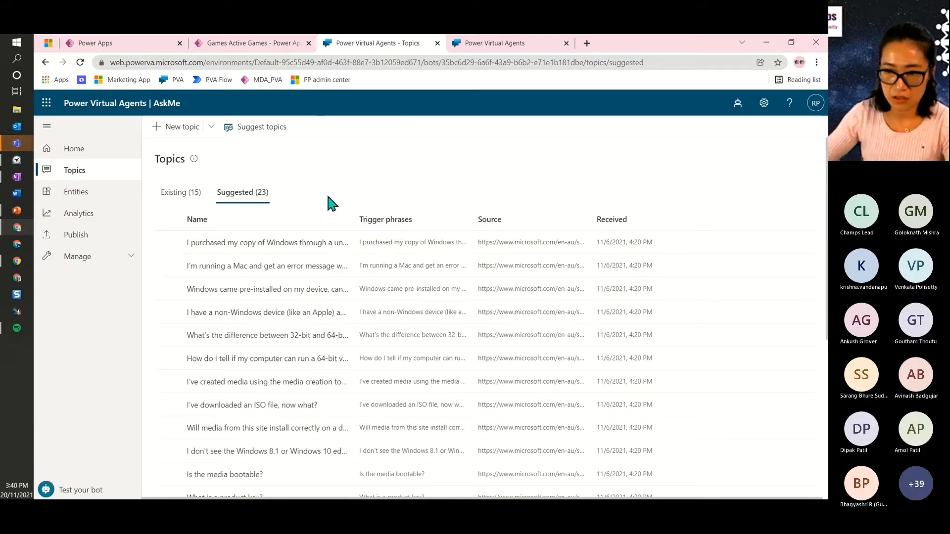
# Examine the conversation flow of the existing topic "How do I find my Windows product key?" and return to the topic list.
pyautogui.click(171, 194)
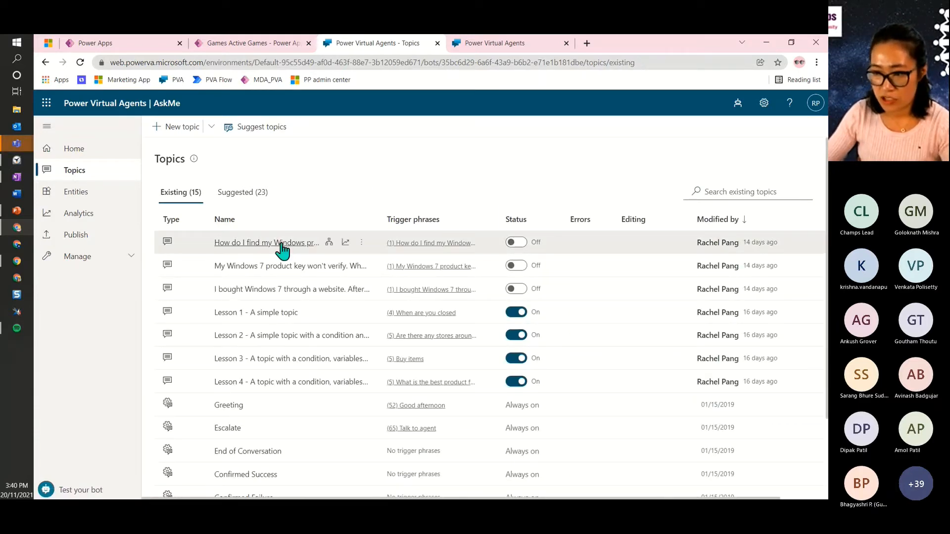
pyautogui.click(328, 243)
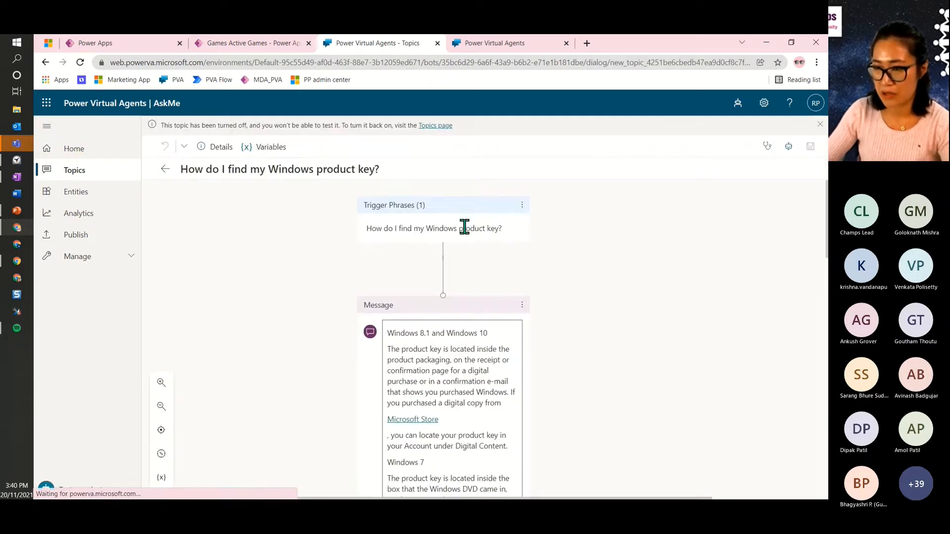
pyautogui.scroll(-1, 502, 354)
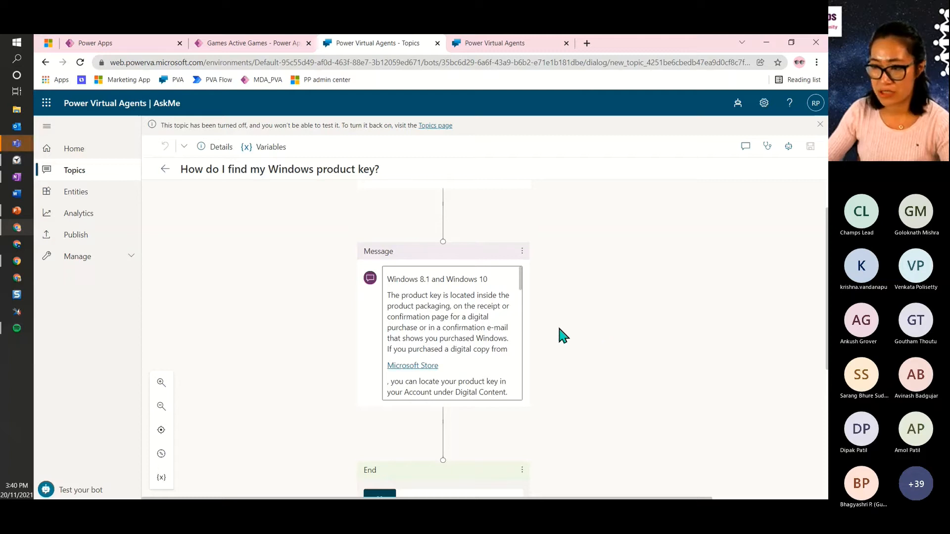
pyautogui.click(164, 170)
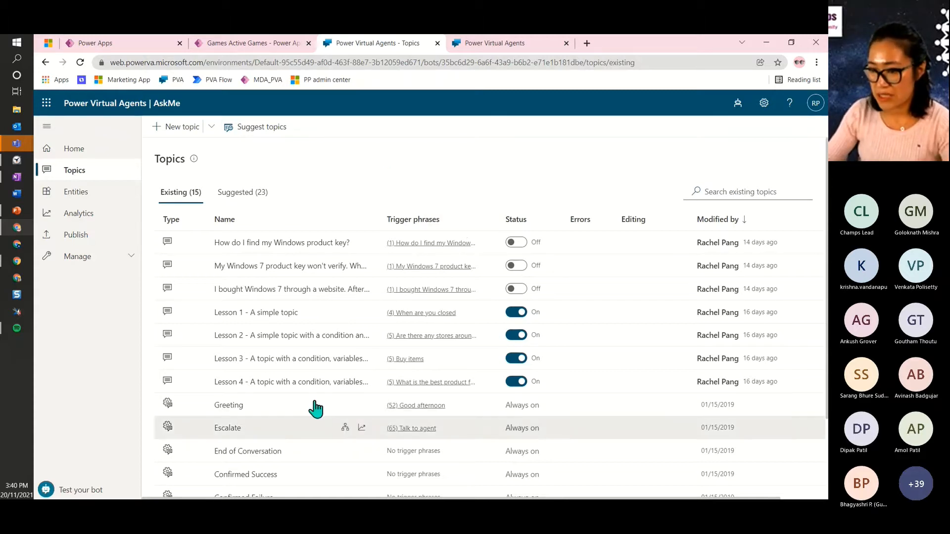
# Look through the existing topics list down to the built-in system topics such as Greeting, Escalate and Thank you.
pyautogui.scroll(-1, 315, 408)
pyautogui.scroll(-2, 315, 408)
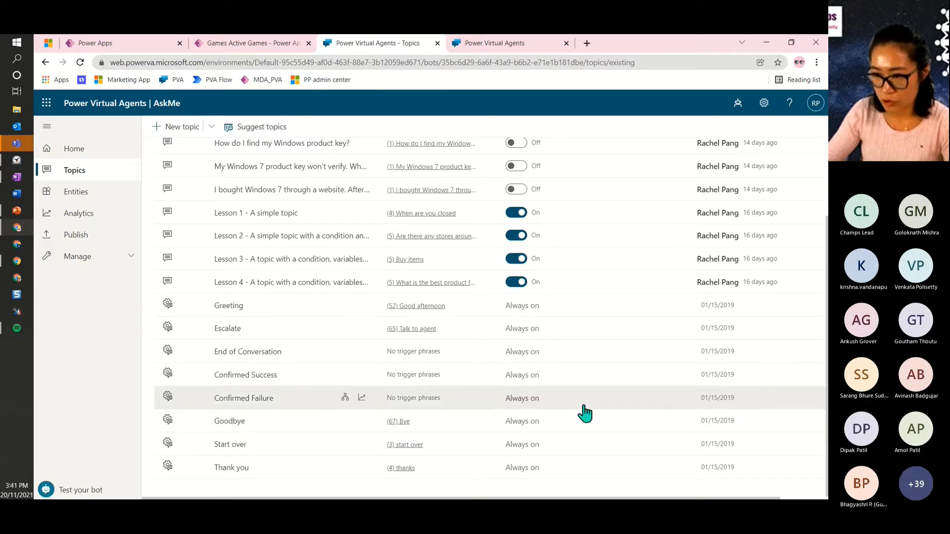
pyautogui.scroll(3, 583, 411)
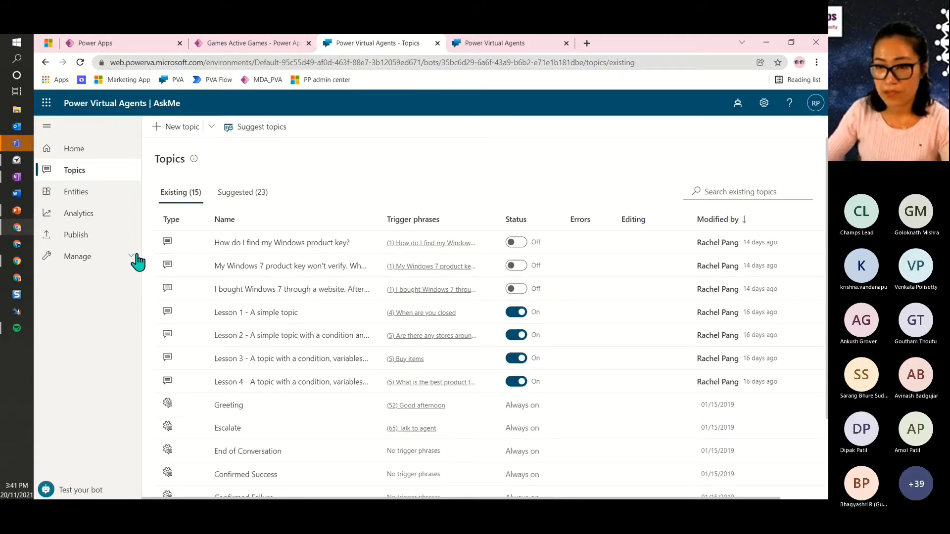
# Examine the bot's custom and prebuilt entities and its analytics summary.
pyautogui.click(81, 194)
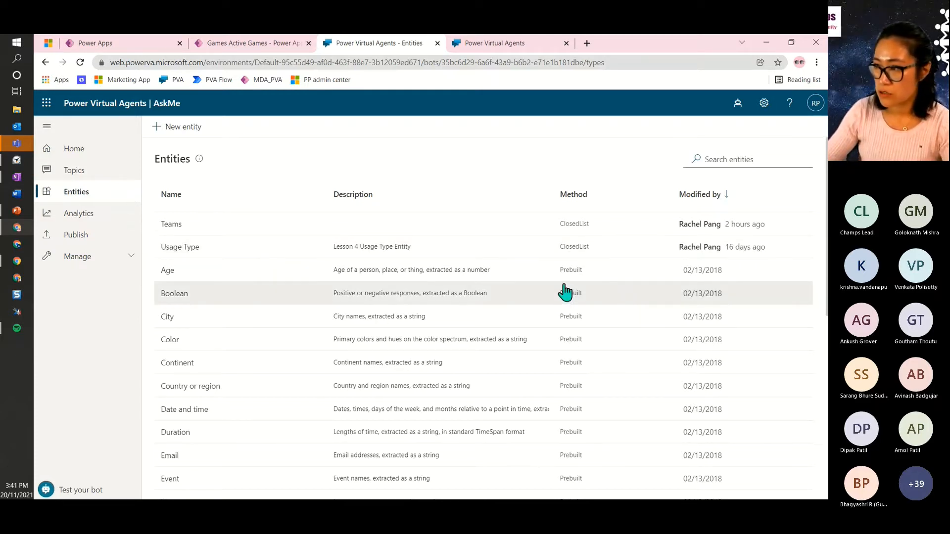
pyautogui.scroll(-1, 213, 415)
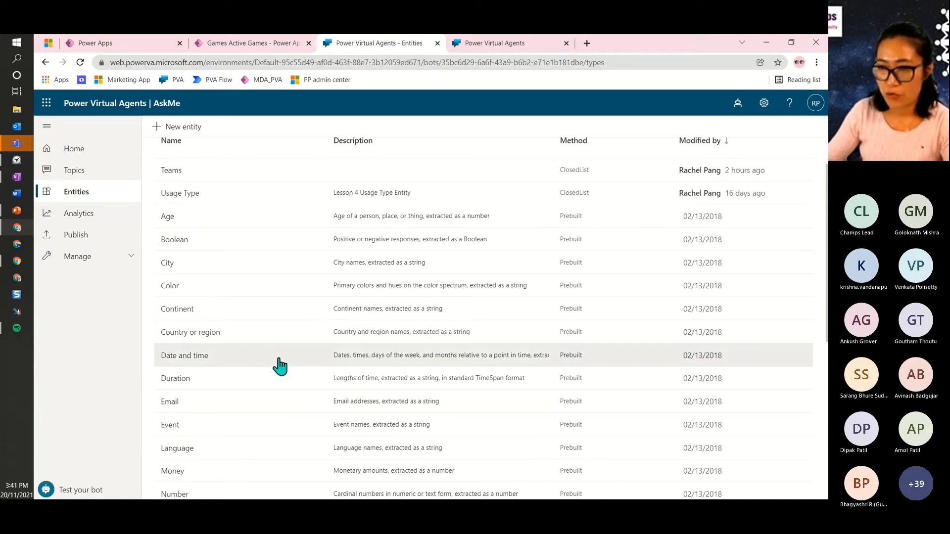
pyautogui.scroll(1, 276, 364)
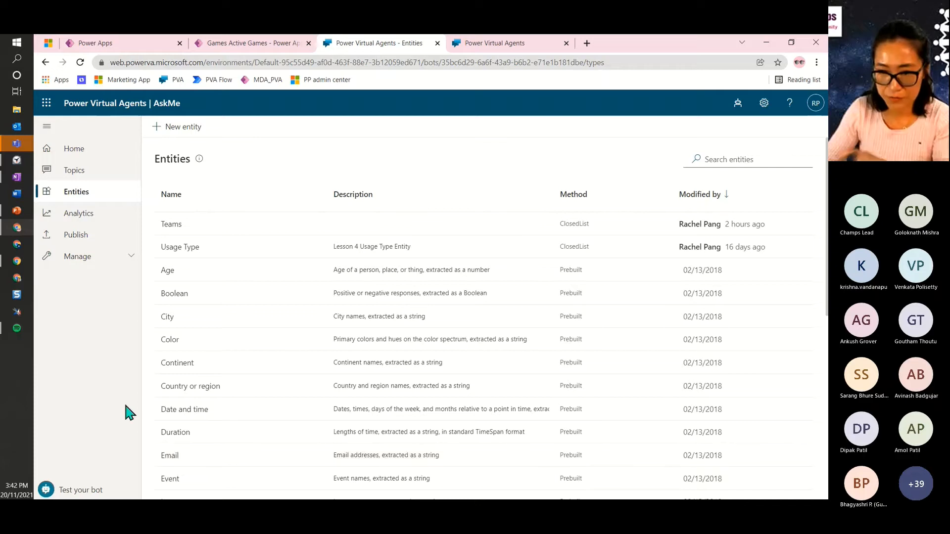
pyautogui.click(75, 214)
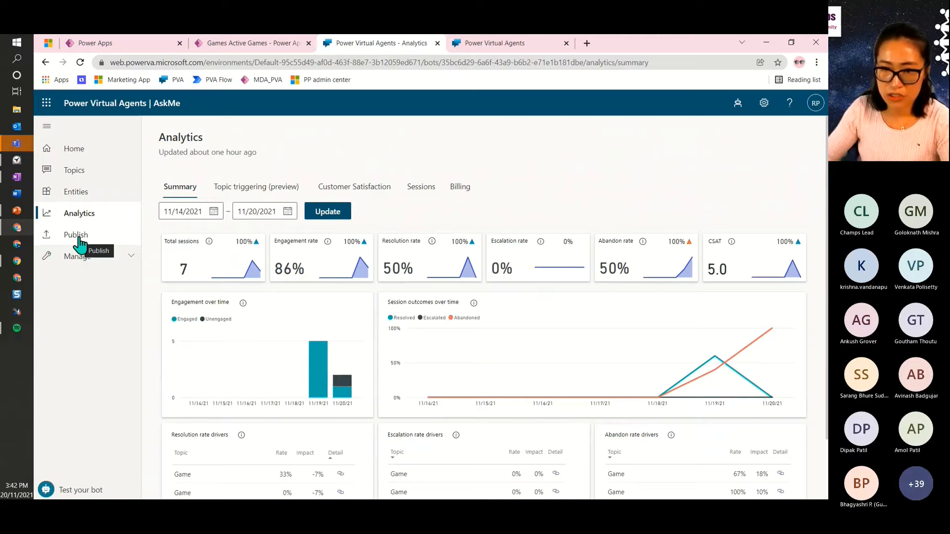
# Examine the bot's management pages: Details, Channels, Agent transfers, Security, Skills and AI capabilities.
pyautogui.click(92, 256)
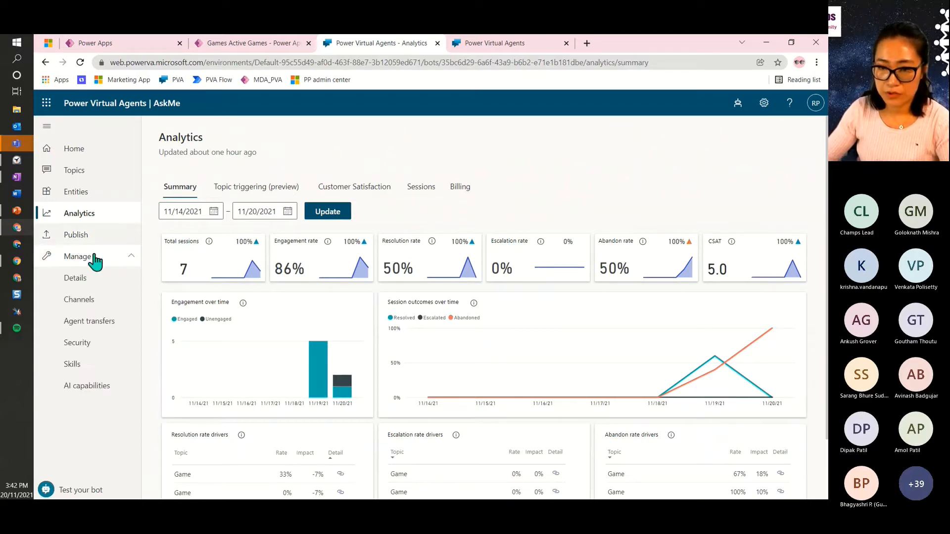
pyautogui.click(104, 279)
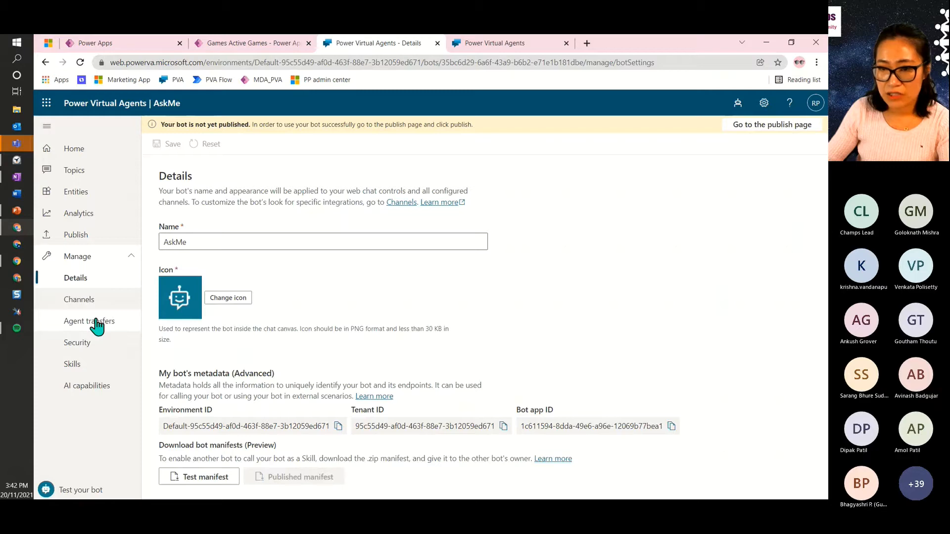
pyautogui.click(80, 299)
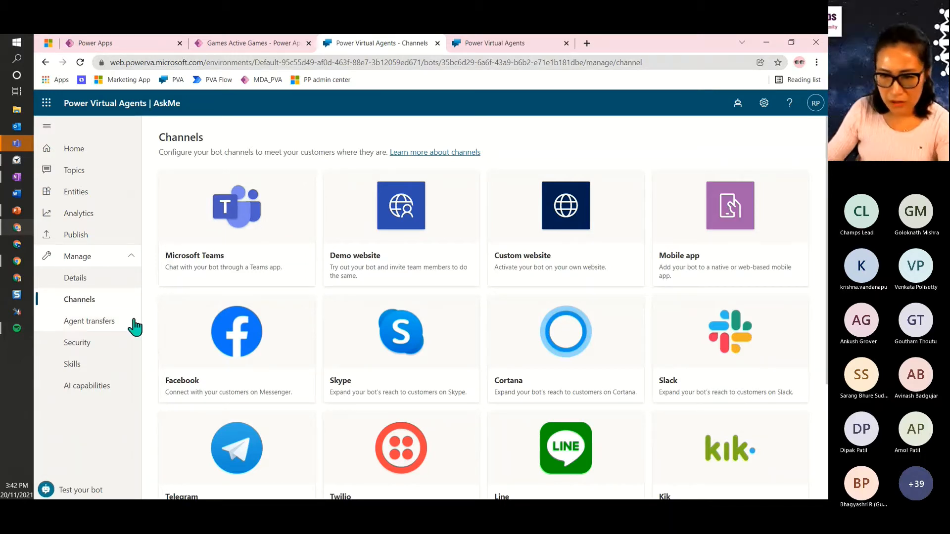
pyautogui.click(102, 327)
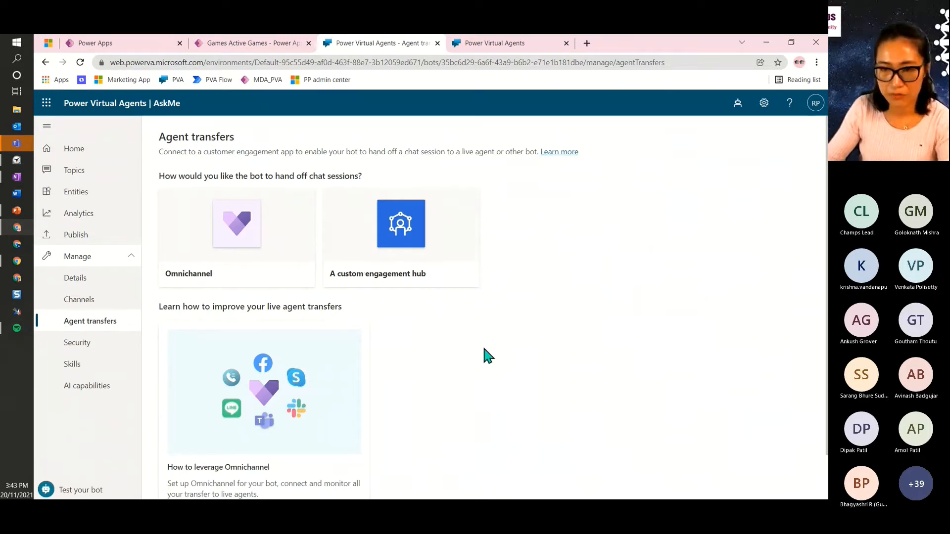
pyautogui.click(75, 349)
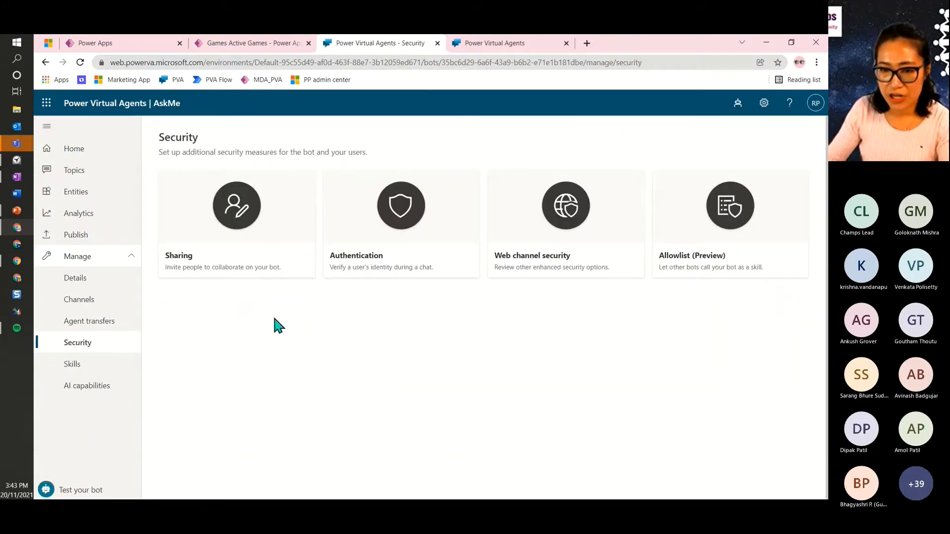
pyautogui.click(88, 366)
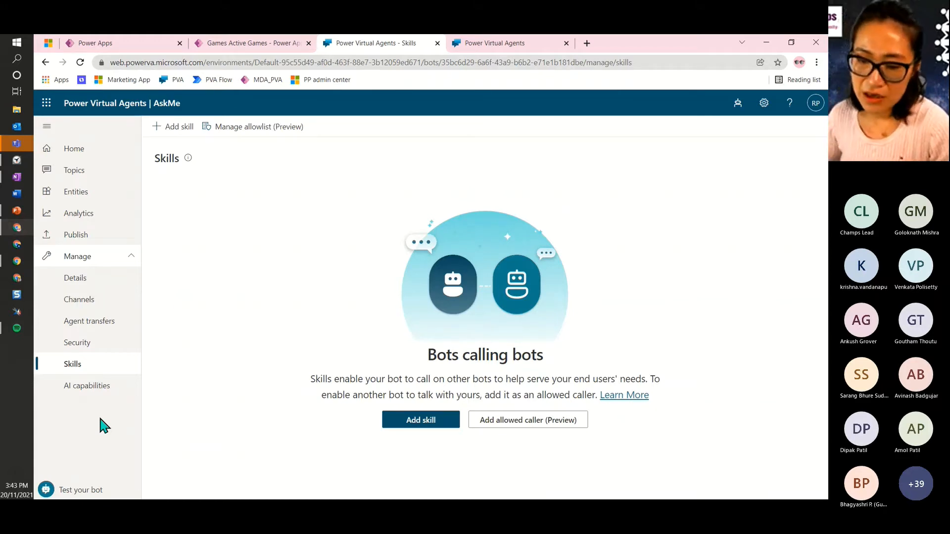
pyautogui.click(95, 390)
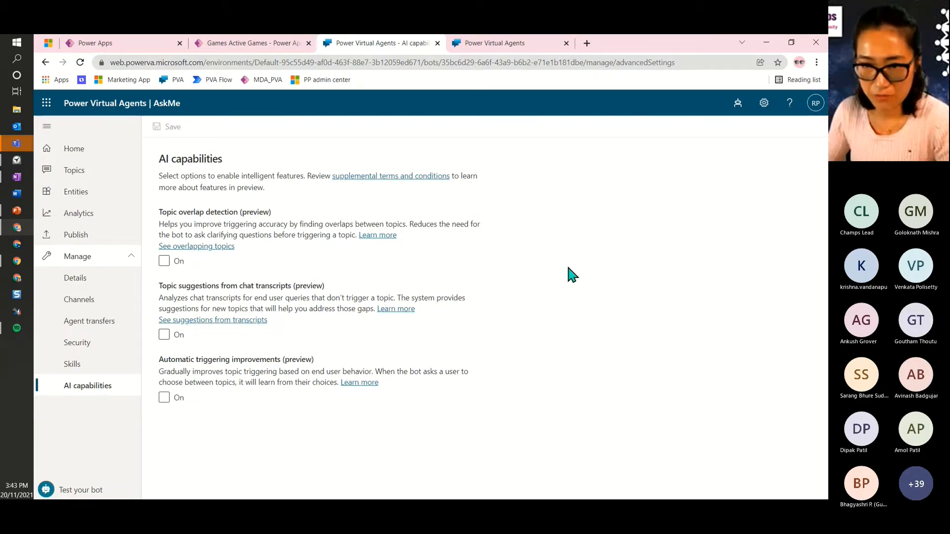
# Switch to the PowerPoint presentation and start the slide show from the User Story slide (slide 9).
pyautogui.click(22, 215)
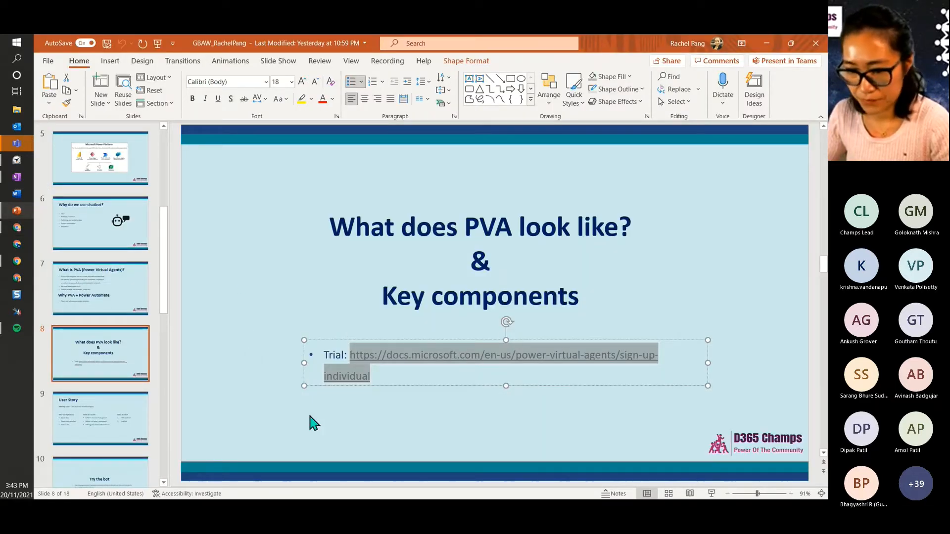
pyautogui.click(143, 427)
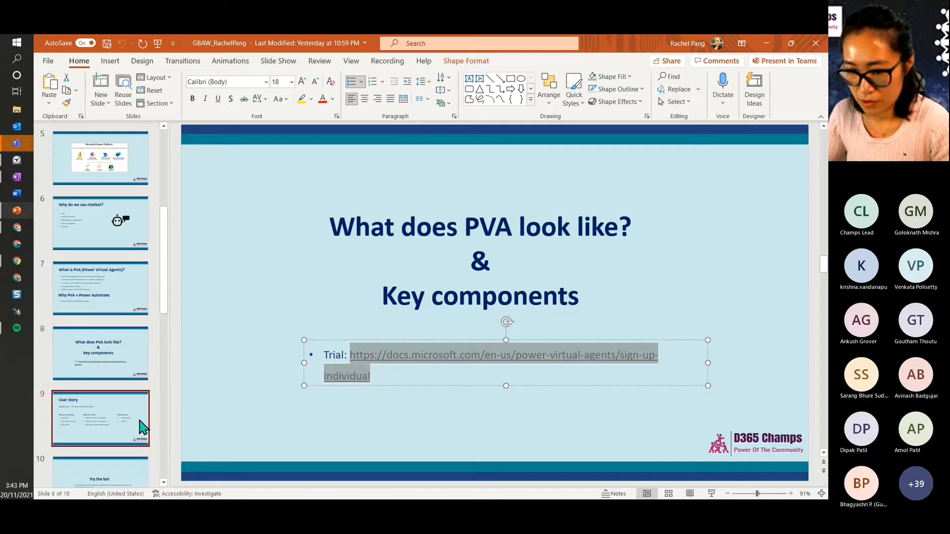
pyautogui.click(711, 494)
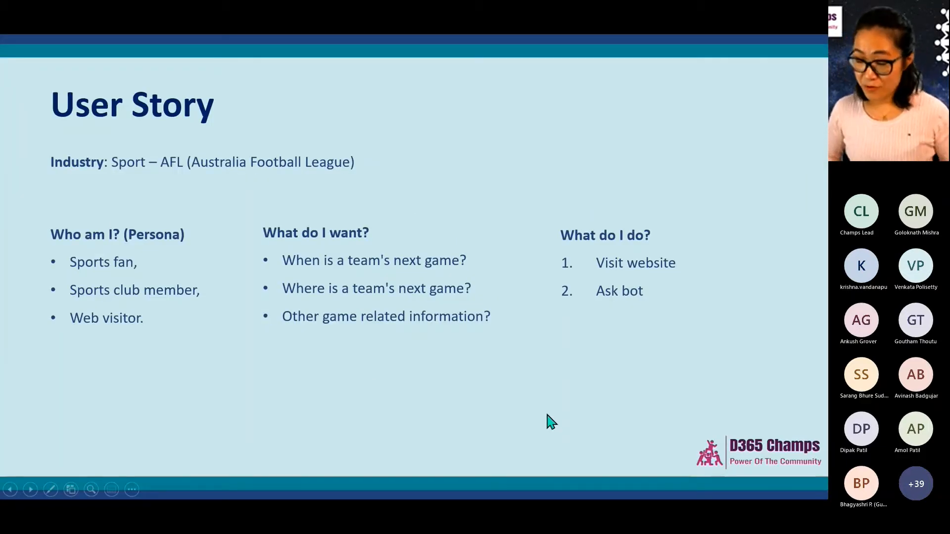
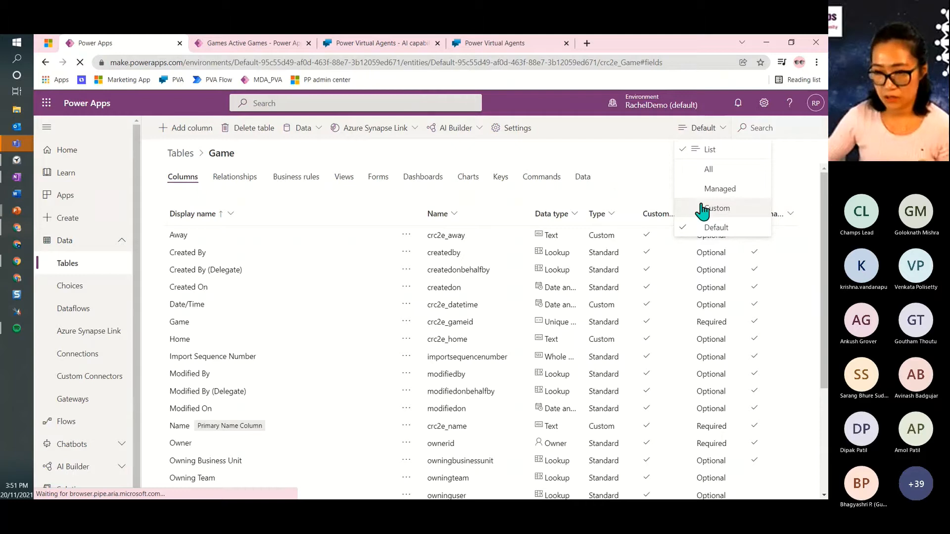
# Review the Game table's custom columns, records and data options in Power Apps, plus the Active Games view of the Game Demo app.
pyautogui.click(702, 208)
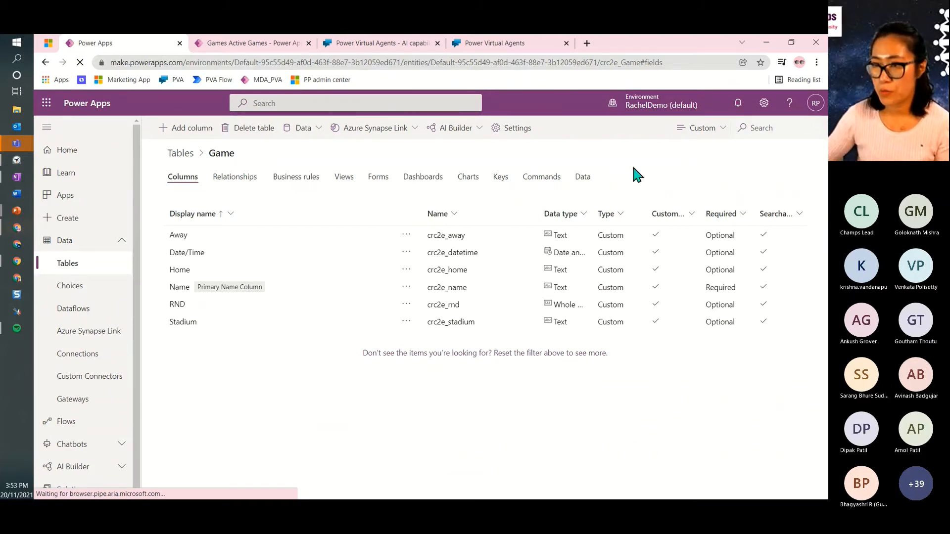
pyautogui.click(582, 178)
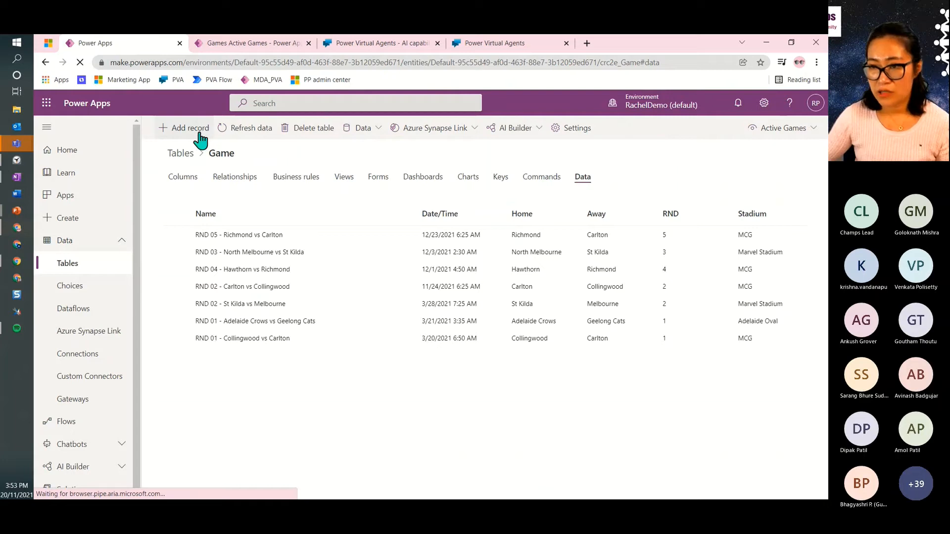
pyautogui.click(366, 130)
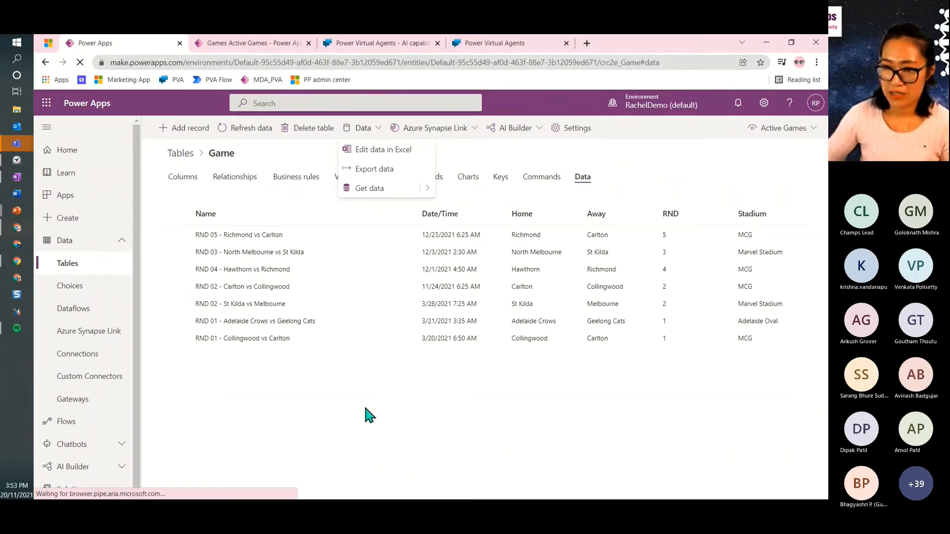
pyautogui.click(253, 44)
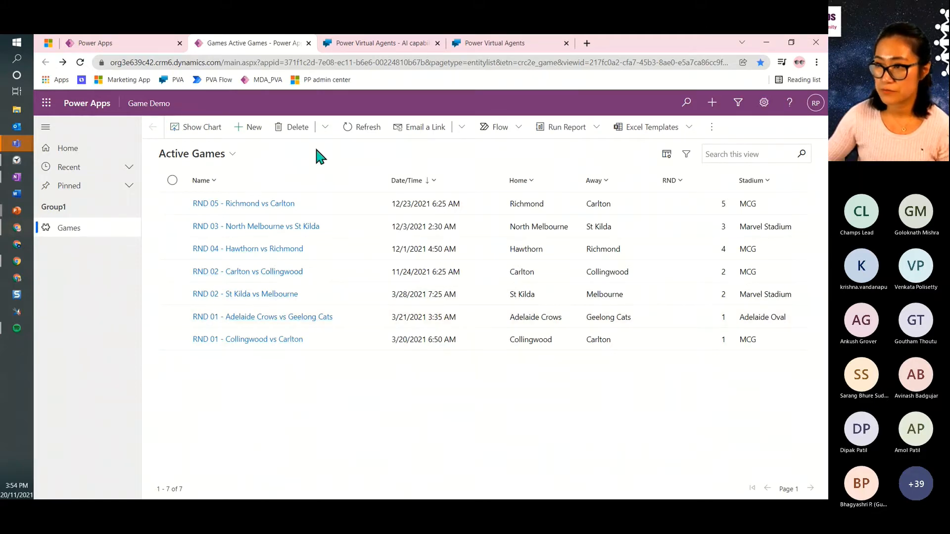
# Return to the AskMe bot's home page in Power Virtual Agents and view the list of bots in the environment.
pyautogui.click(374, 43)
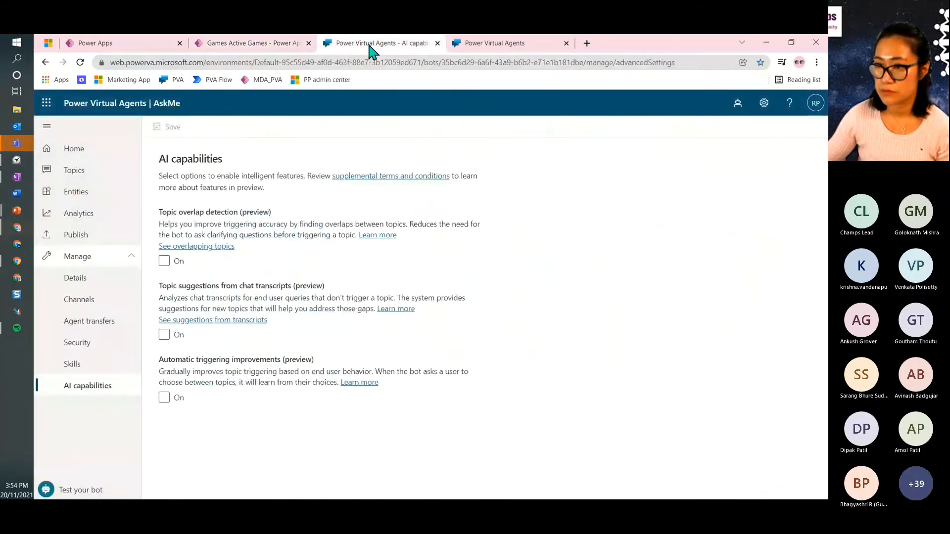
pyautogui.click(80, 150)
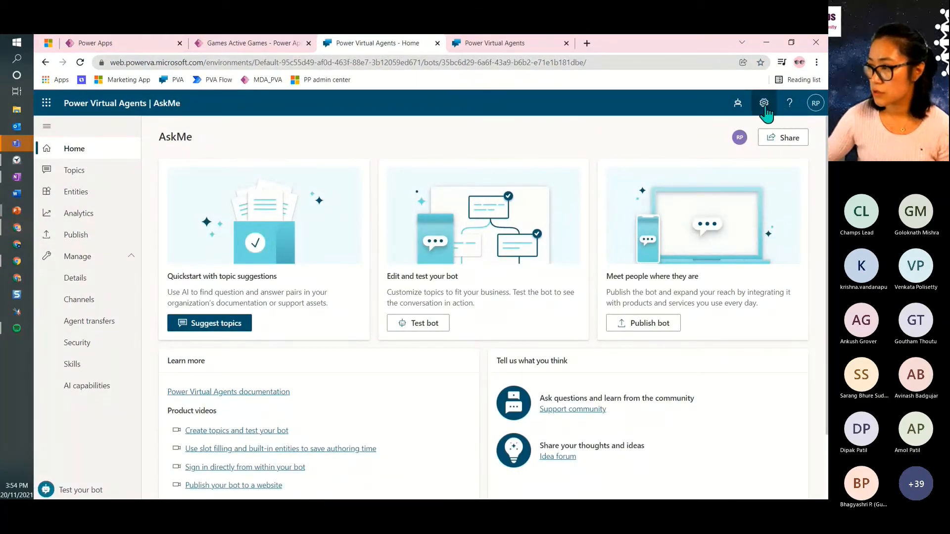
pyautogui.click(738, 102)
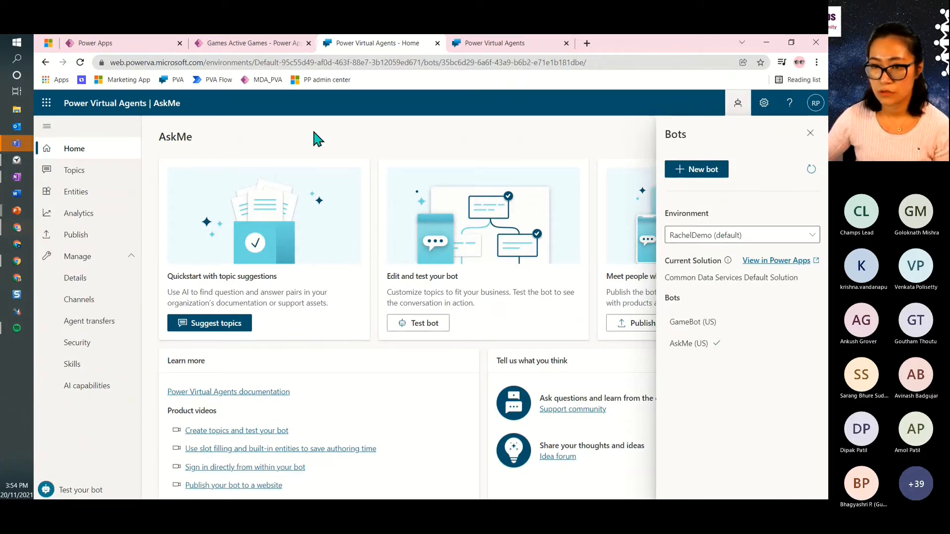
pyautogui.click(809, 134)
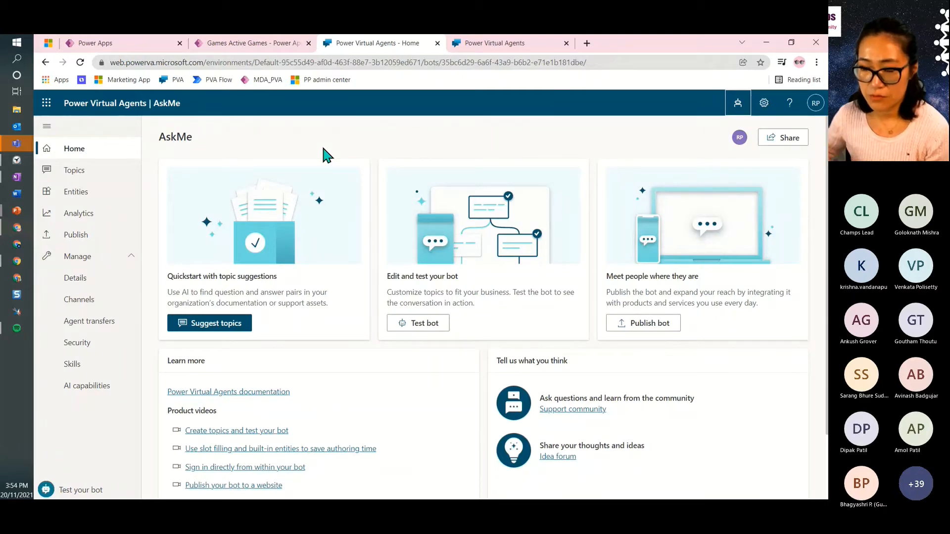
# Delete the existing Teams entity from the AskMe bot's entities.
pyautogui.click(66, 185)
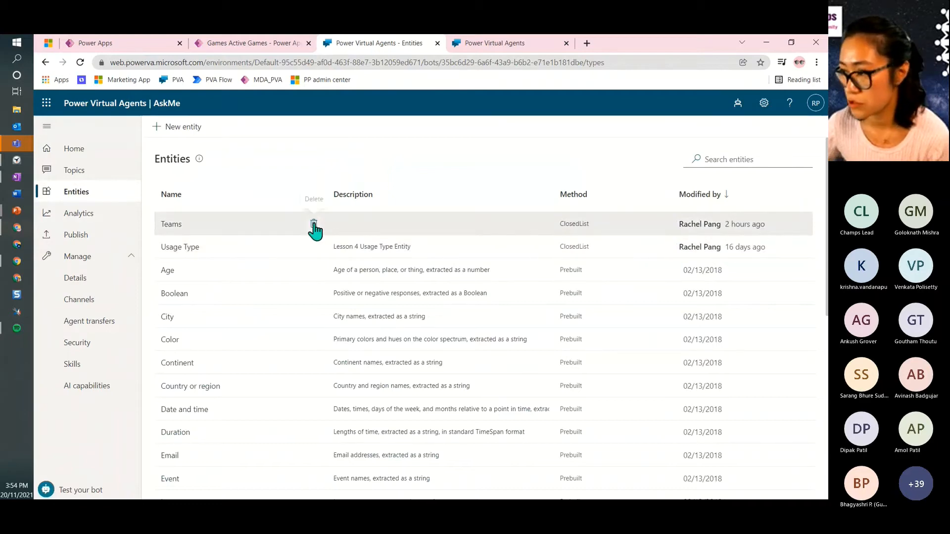
pyautogui.click(314, 225)
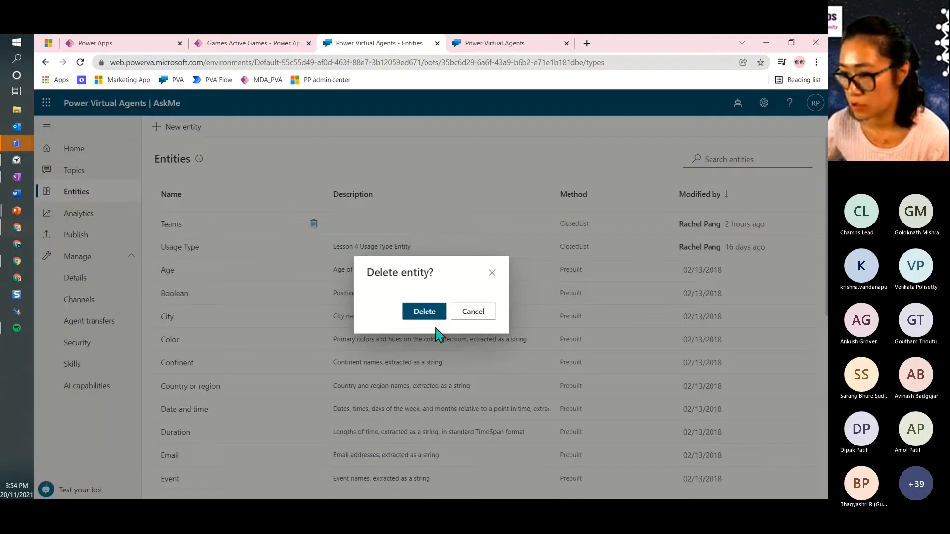
pyautogui.click(418, 313)
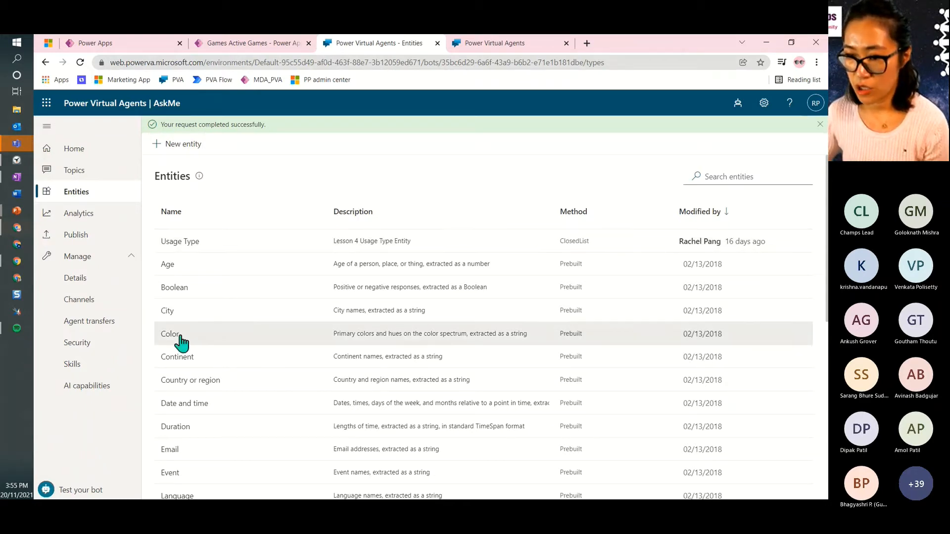
# Create a new closed list entity named Teams.
pyautogui.click(176, 157)
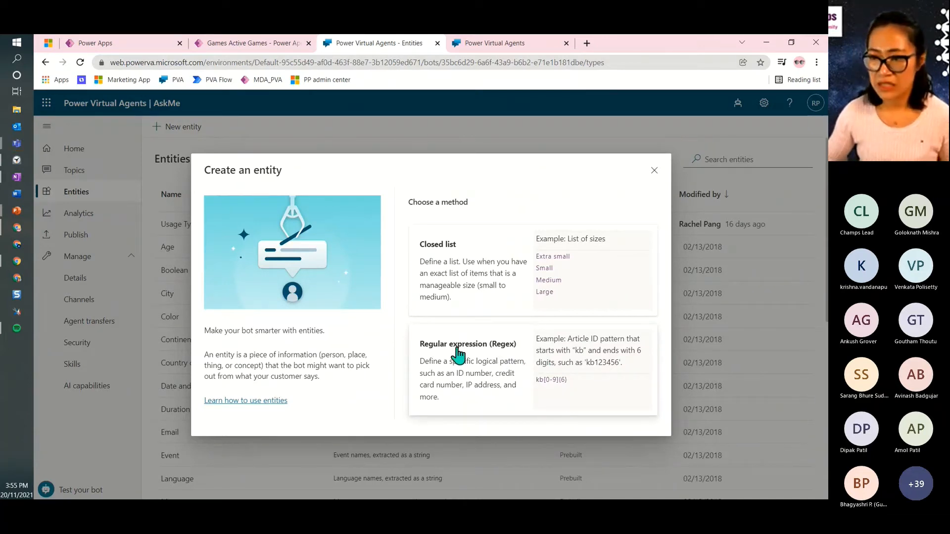
pyautogui.click(484, 292)
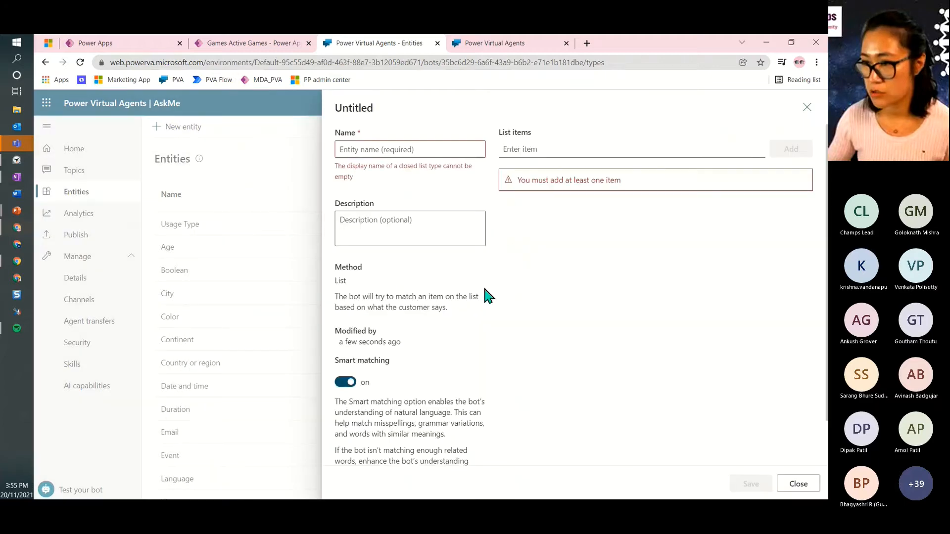
pyautogui.click(388, 155)
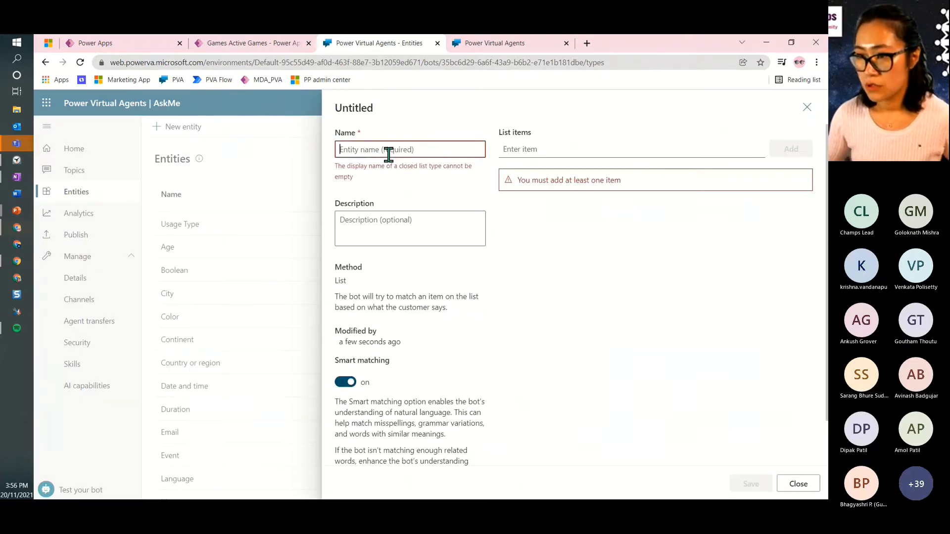
pyautogui.write('Team')
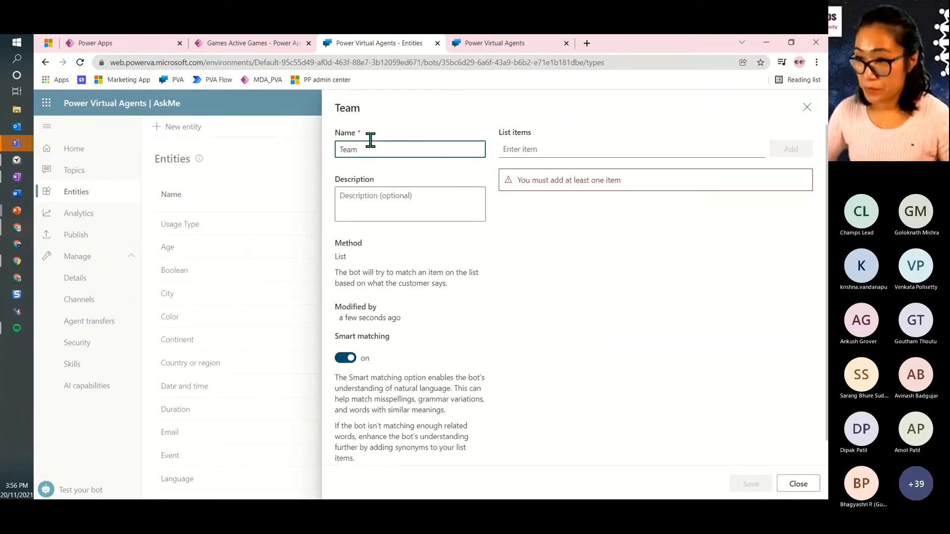
pyautogui.write('s')
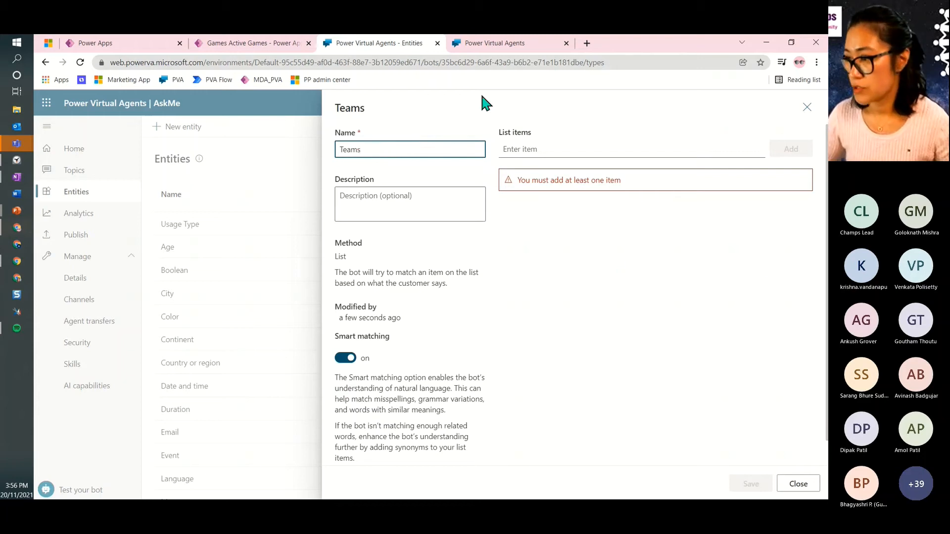
# Add Carlton as a list item of the Teams entity.
pyautogui.click(541, 150)
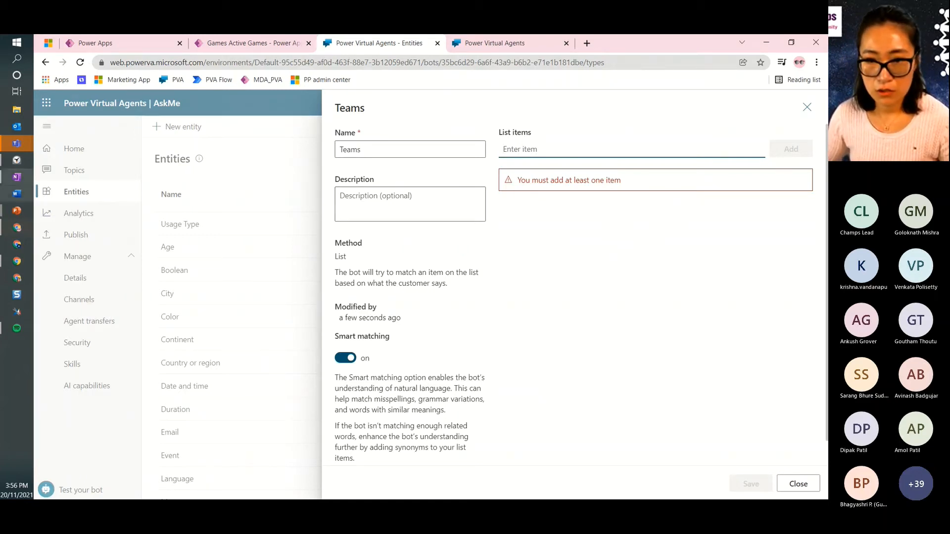
pyautogui.click(17, 176)
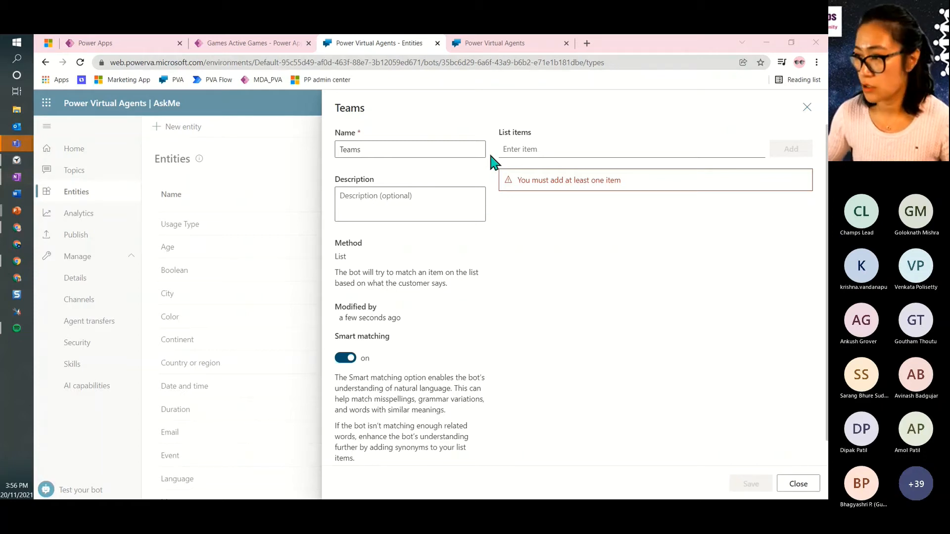
pyautogui.click(502, 151)
pyautogui.write('Car')
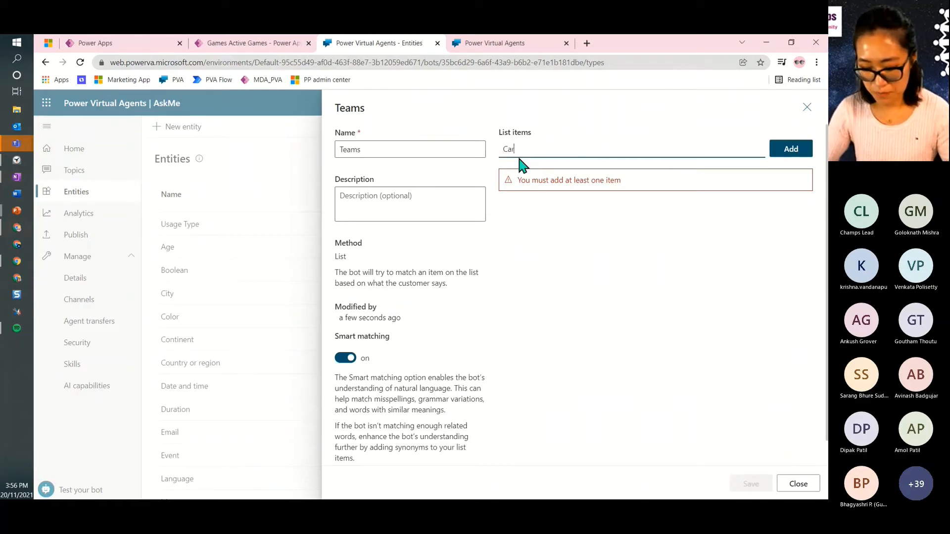
pyautogui.write('loton')
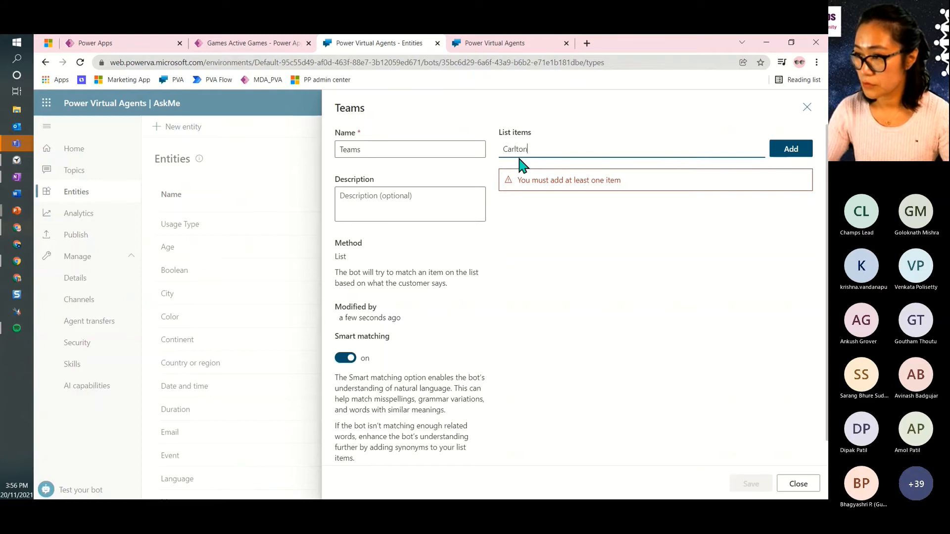
pyautogui.click(790, 149)
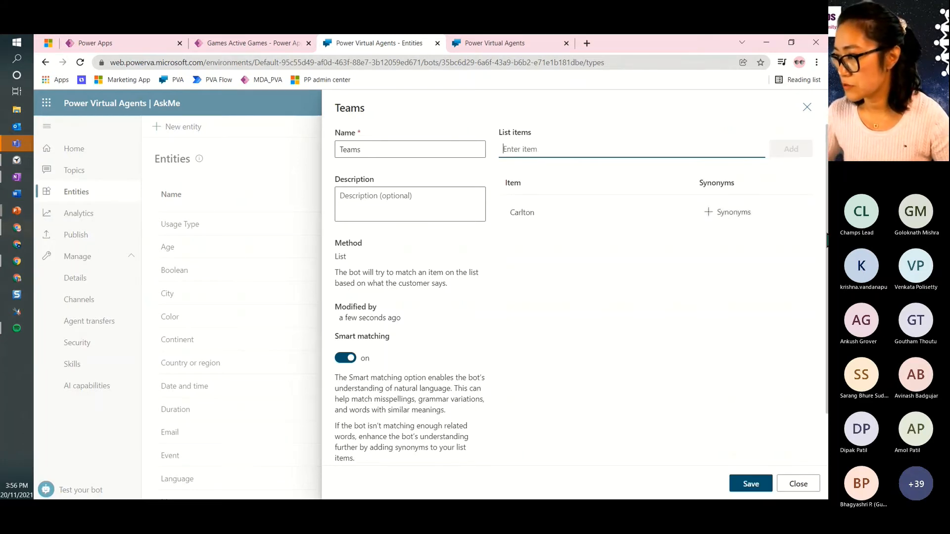
# Give the Carlton item the synonyms Carlton FC and Carlton Football Club.
pyautogui.click(729, 213)
pyautogui.click(344, 231)
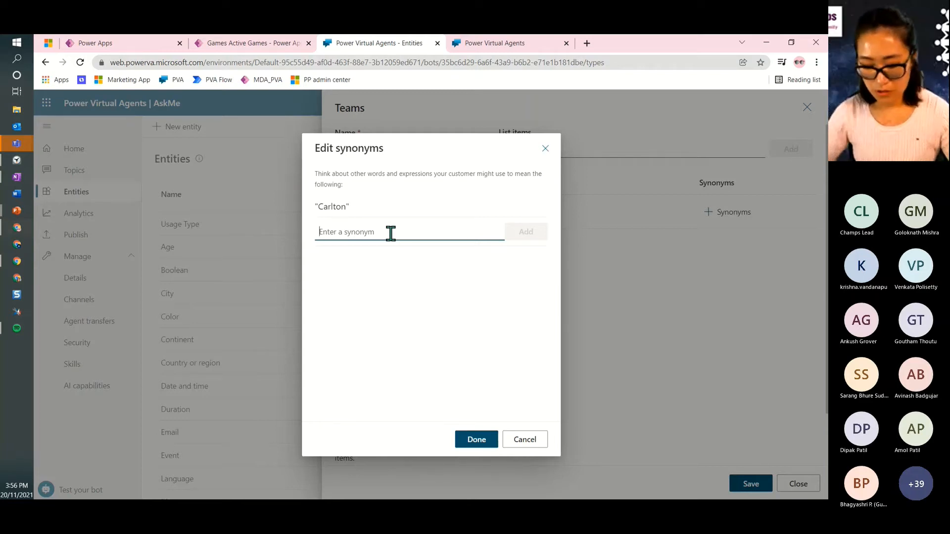
pyautogui.write('C')
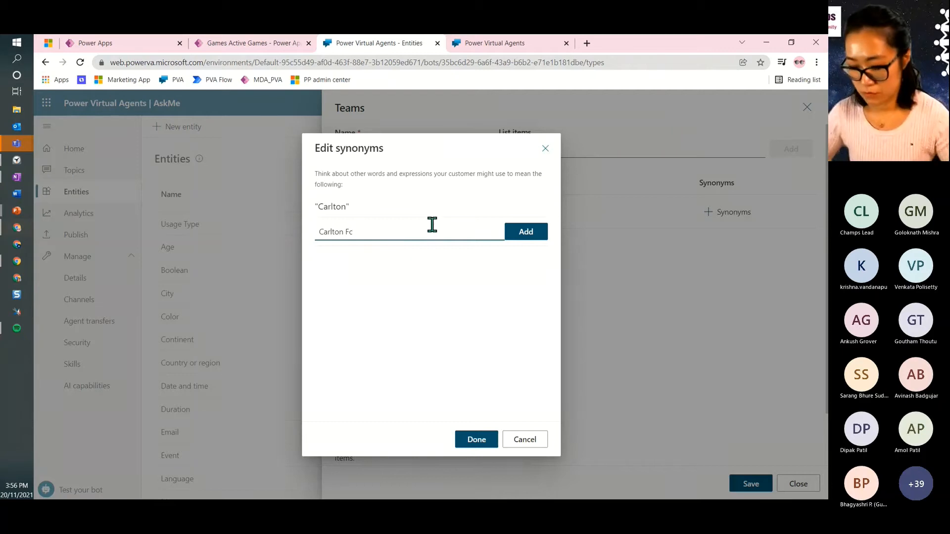
pyautogui.write('arlton FC')
pyautogui.click(514, 232)
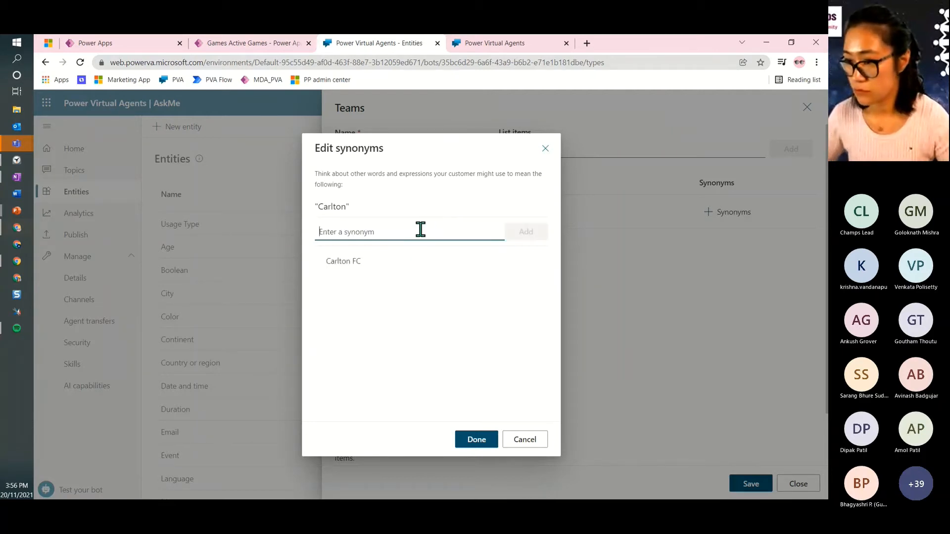
pyautogui.write('Carlto')
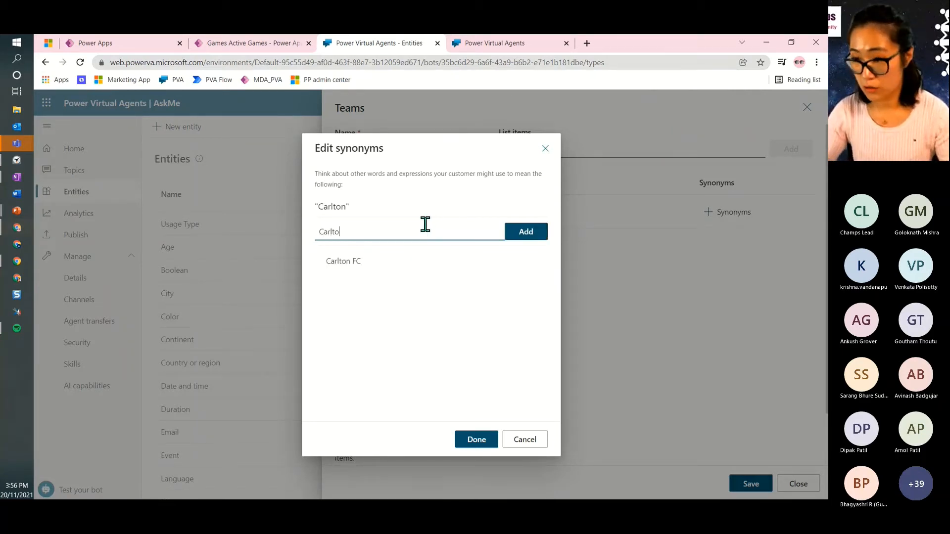
pyautogui.write('n Footbal')
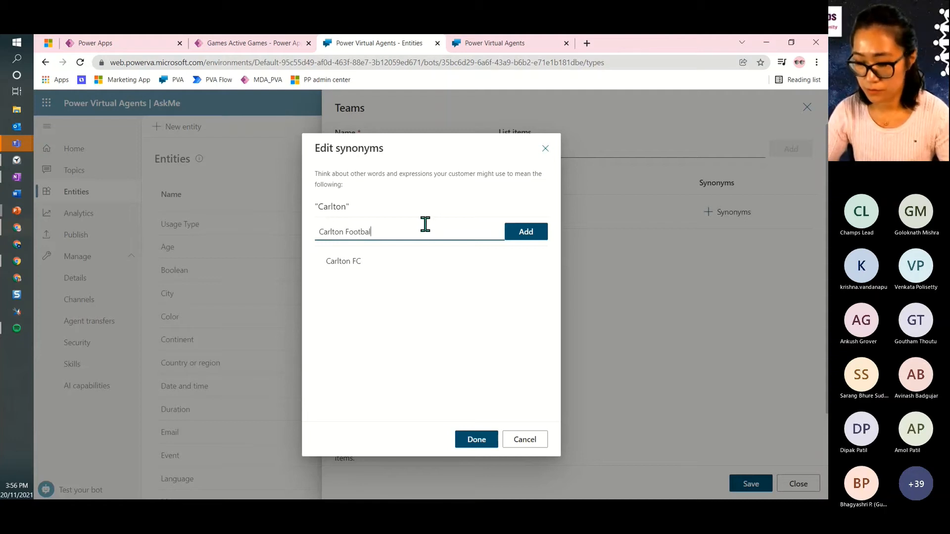
pyautogui.write('l Club')
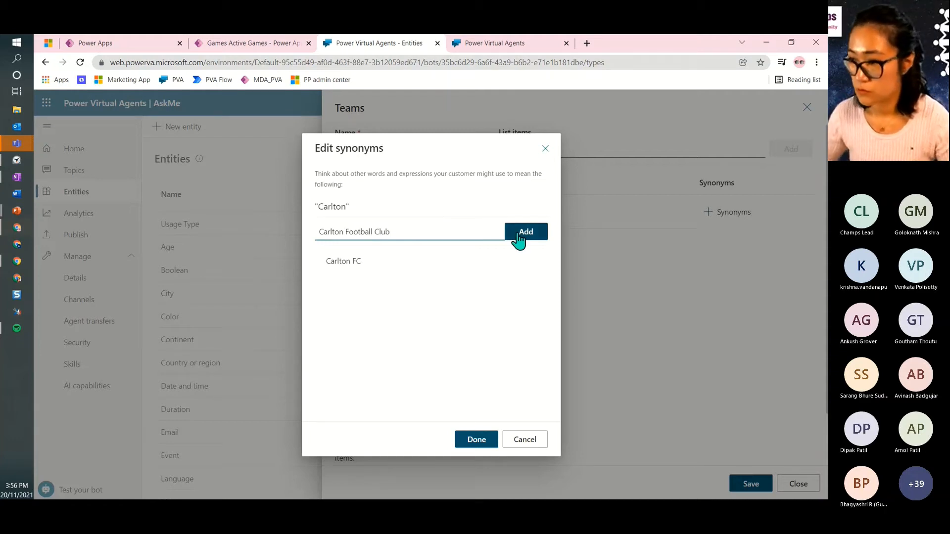
pyautogui.click(530, 234)
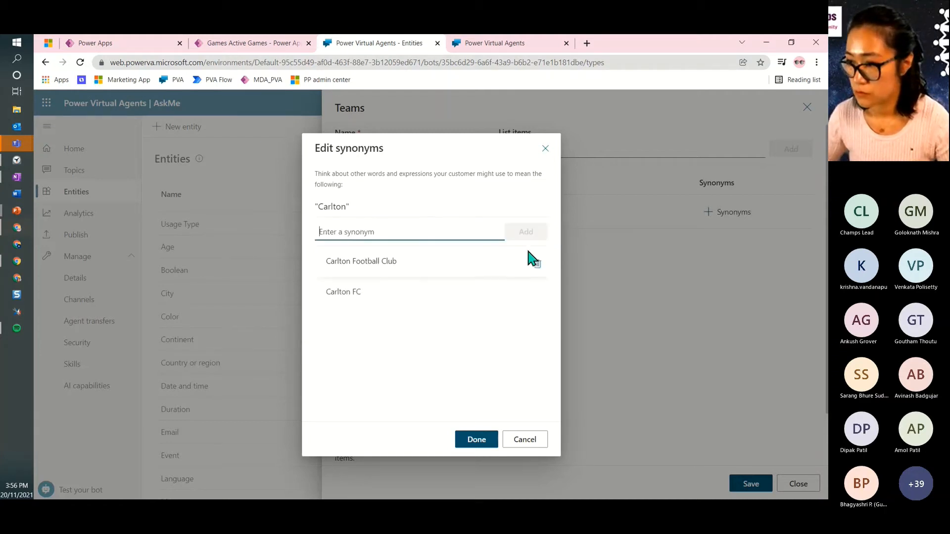
pyautogui.click(482, 440)
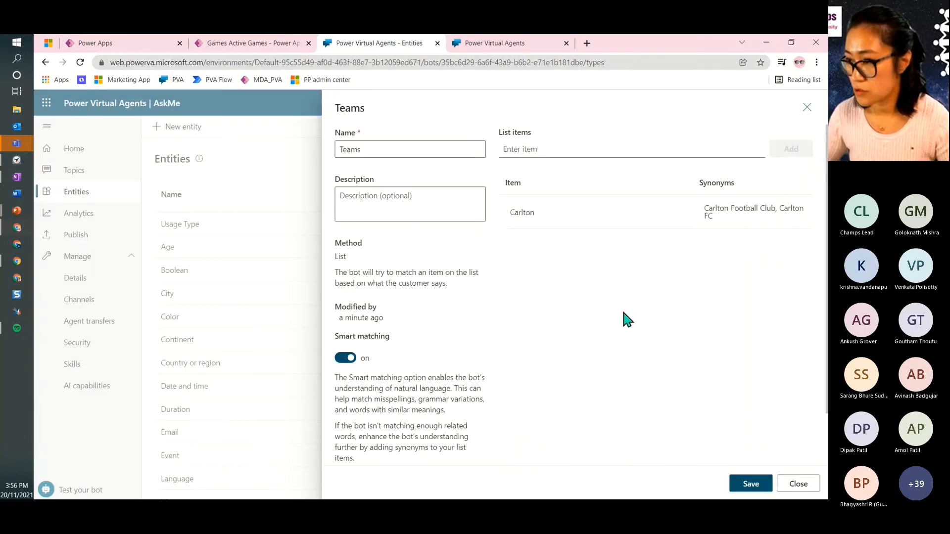
# Add Collingwood as another list item of the Teams entity.
pyautogui.click(546, 150)
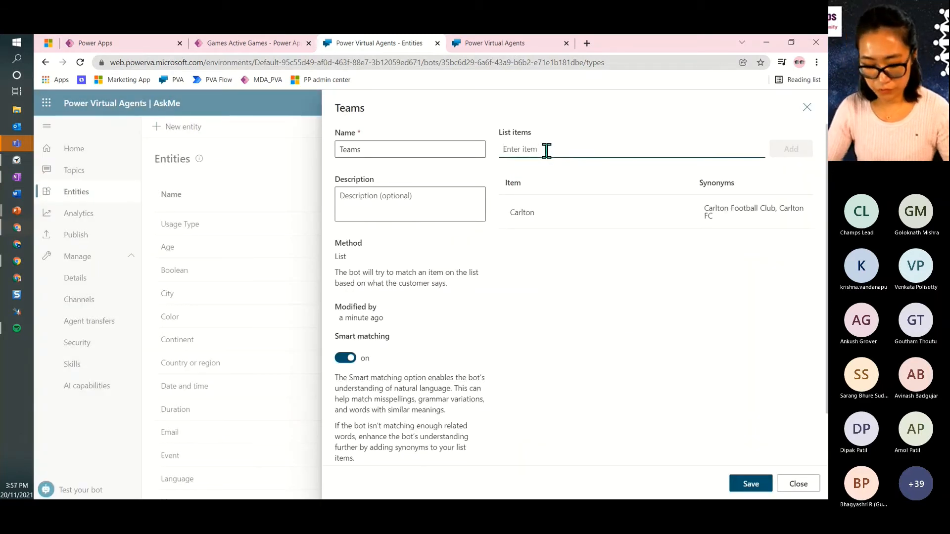
pyautogui.write('Colling')
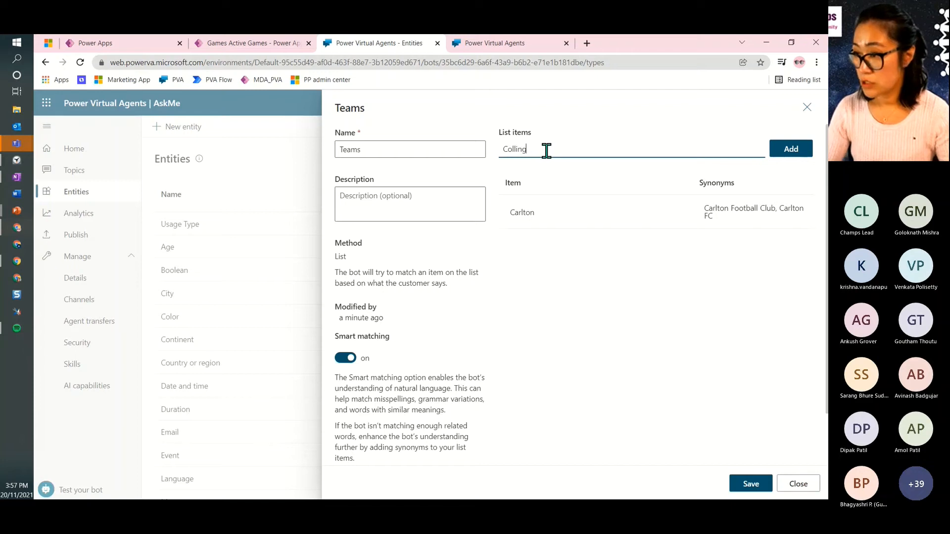
pyautogui.write('wood')
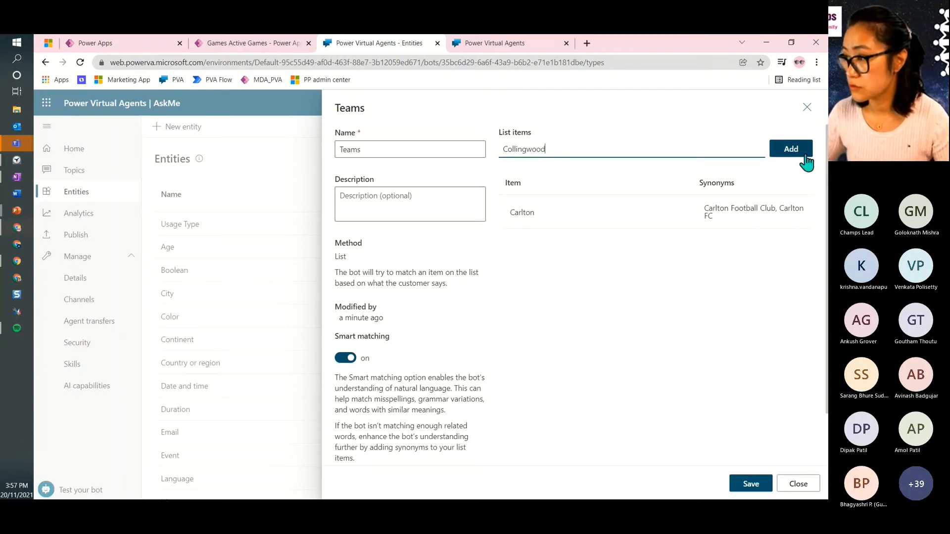
pyautogui.click(791, 150)
# Give the Collingwood item the synonyms Collingwood FC and Collingwood Football Club.
pyautogui.click(715, 246)
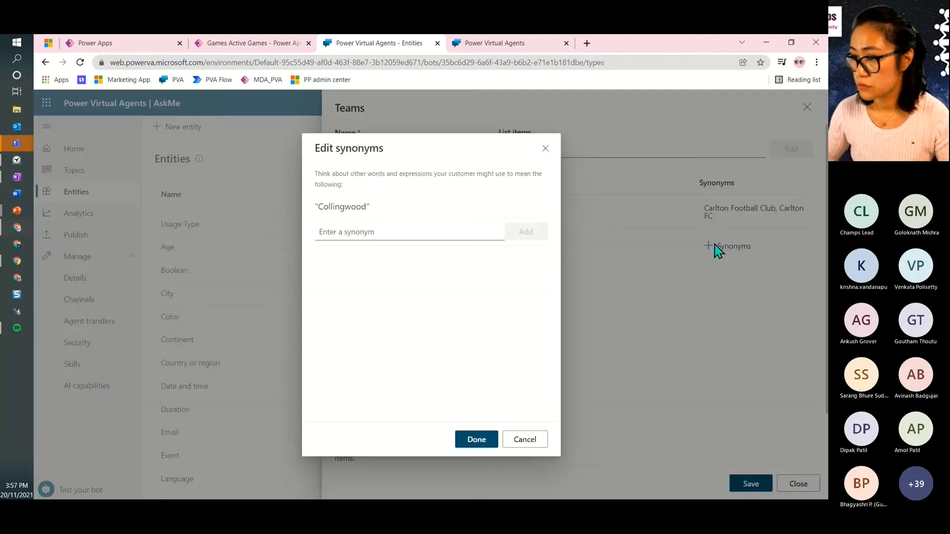
pyautogui.write('Coll')
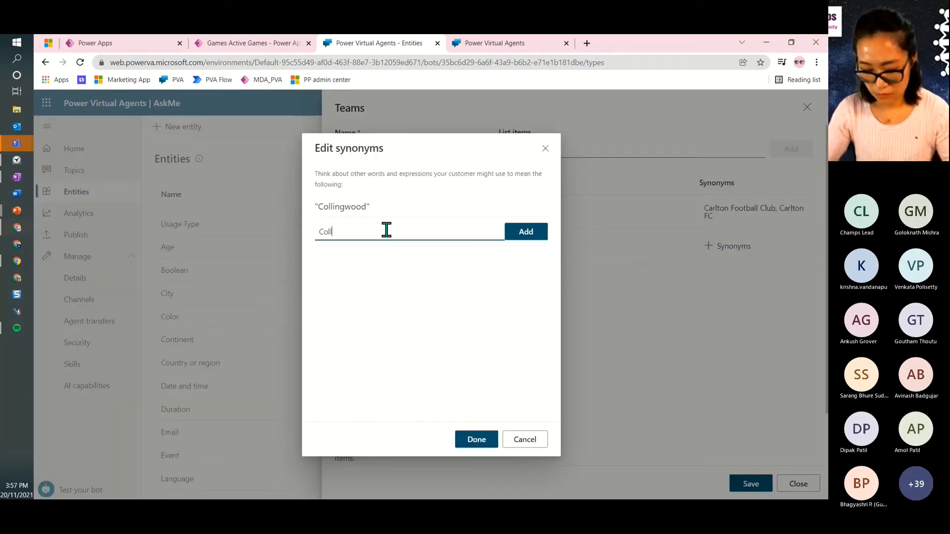
pyautogui.write('ingwood FC')
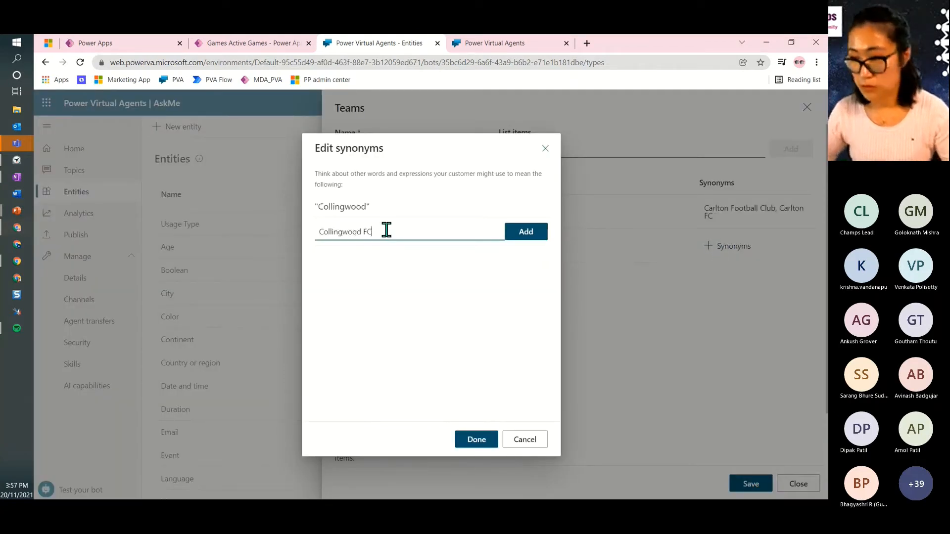
pyautogui.click(527, 236)
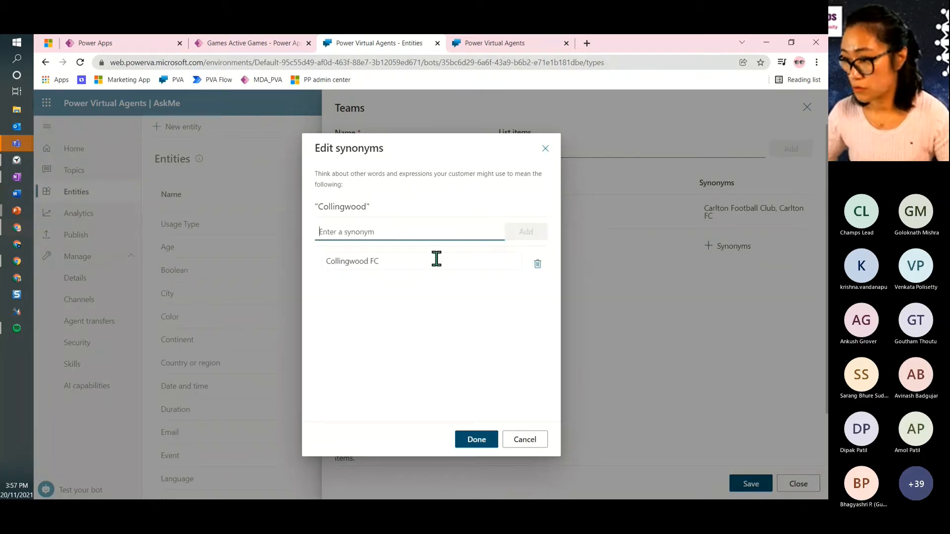
pyautogui.click(405, 231)
pyautogui.write('Colling')
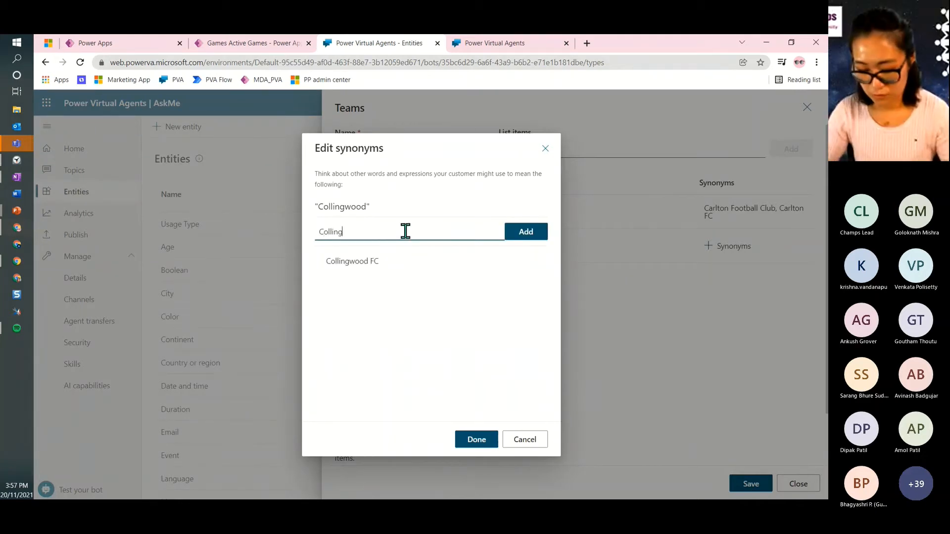
pyautogui.write('wood Foot')
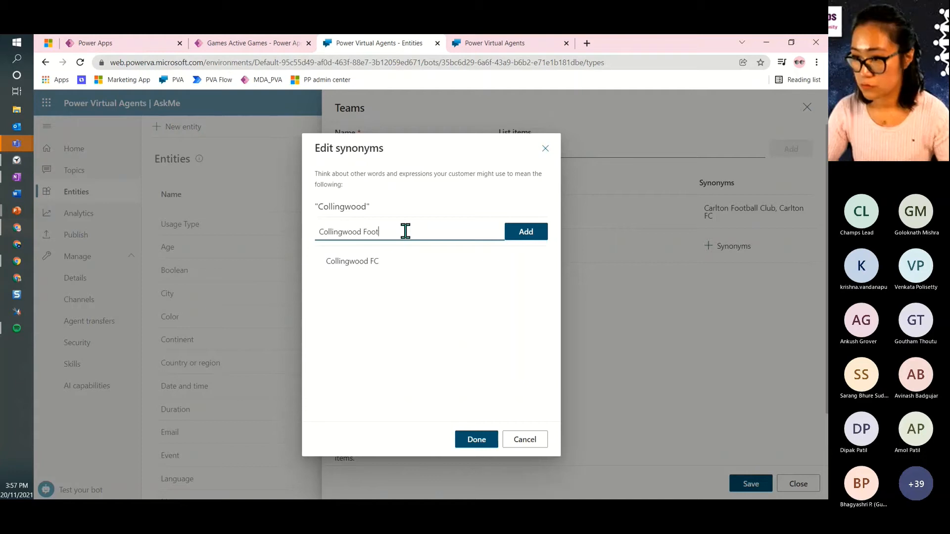
pyautogui.write('ball Club')
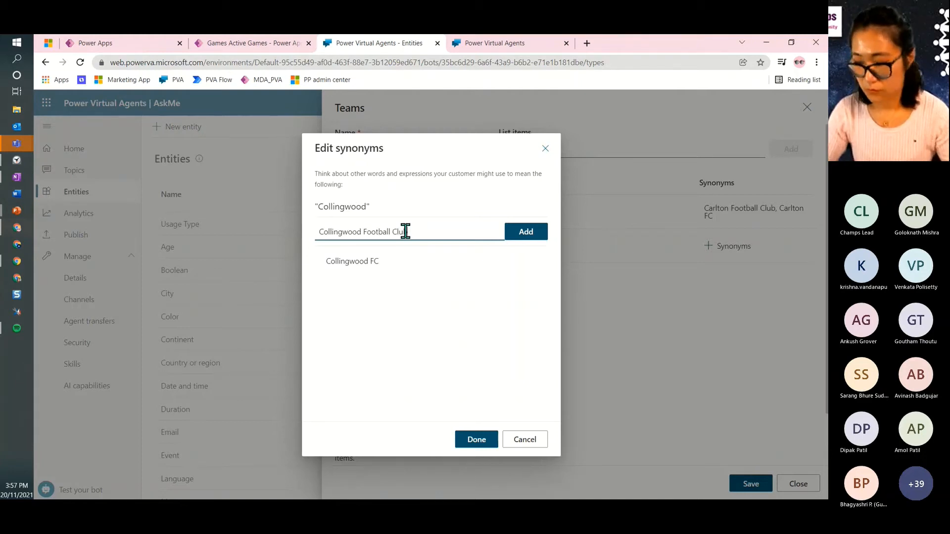
pyautogui.press('Return')
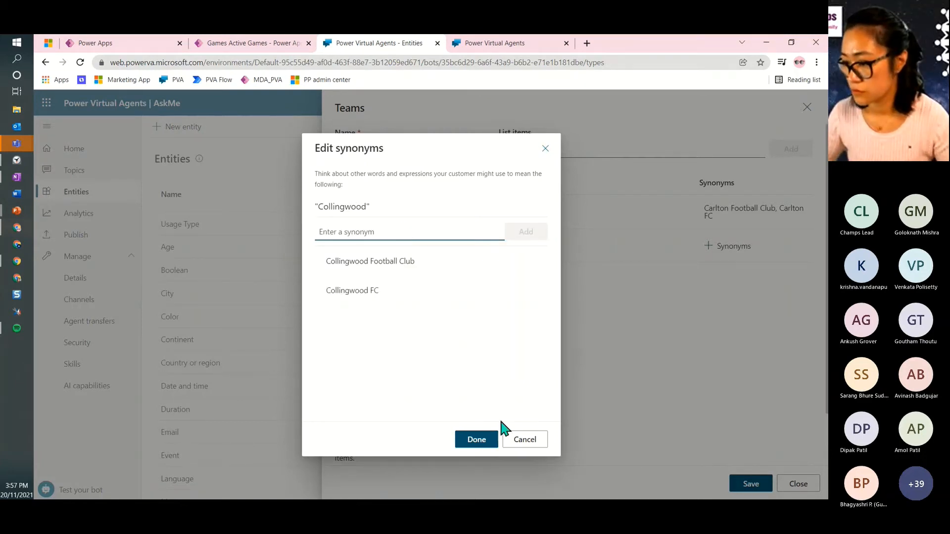
pyautogui.click(484, 439)
# Add Richmond as a third list item of the Teams entity.
pyautogui.click(539, 153)
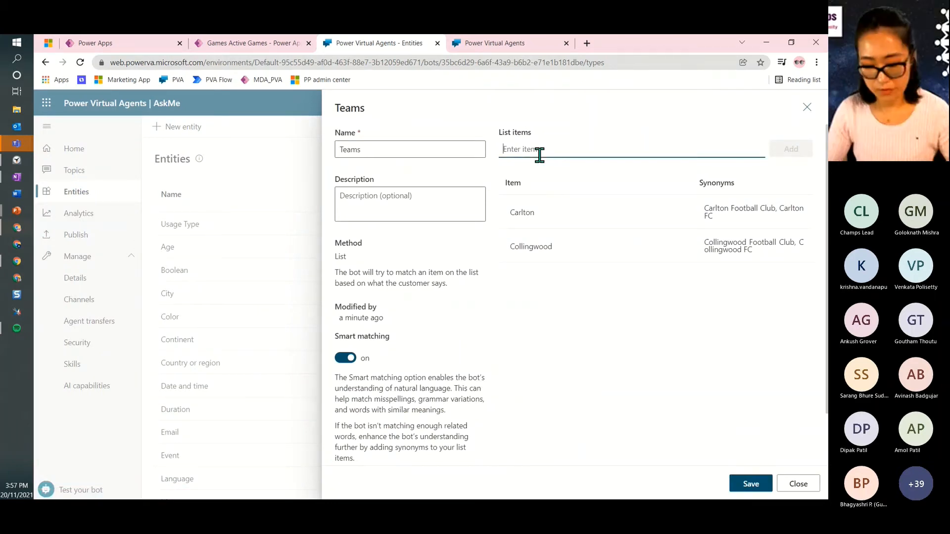
pyautogui.write('Richmond')
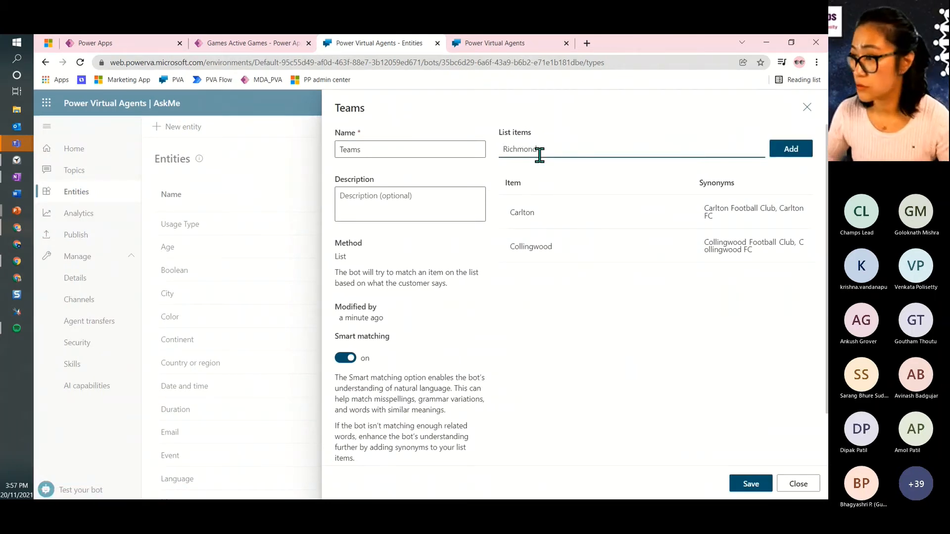
pyautogui.click(792, 151)
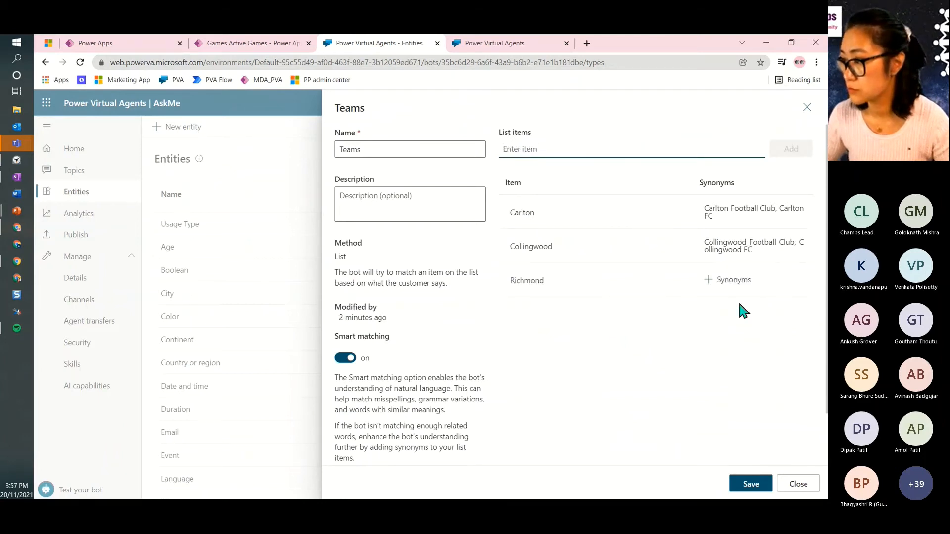
# Give the Richmond item the synonyms Richmond FC and Richmond Football Club, and save and close the Teams entity.
pyautogui.click(732, 280)
pyautogui.click(401, 230)
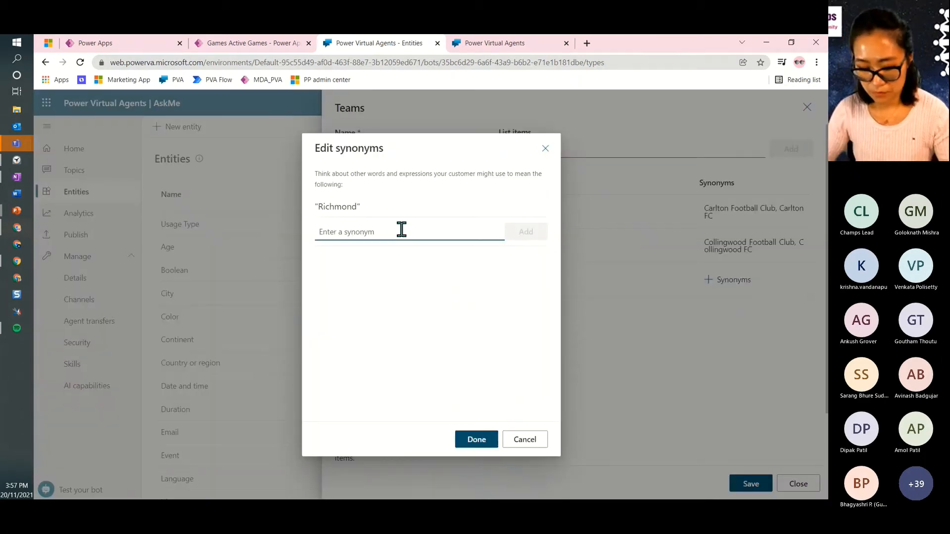
pyautogui.write('Richmond FC')
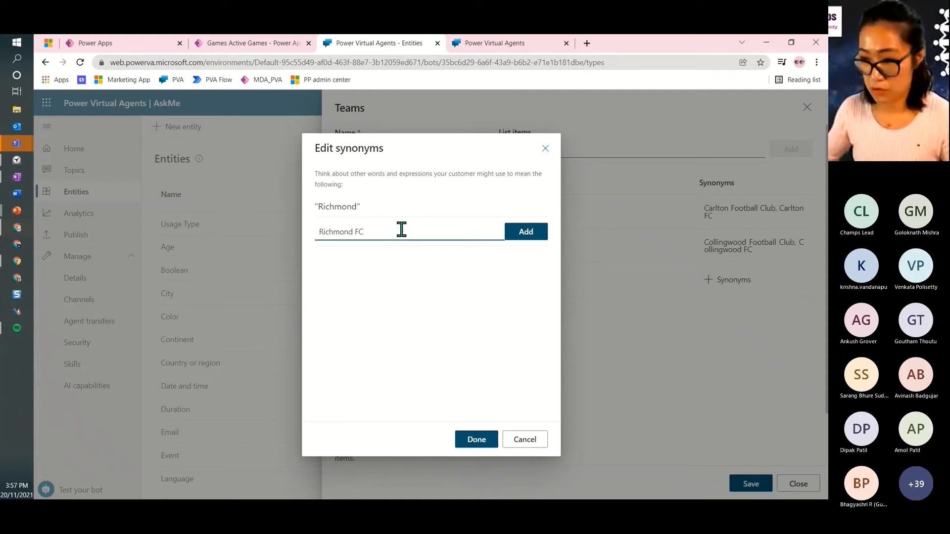
pyautogui.click(542, 231)
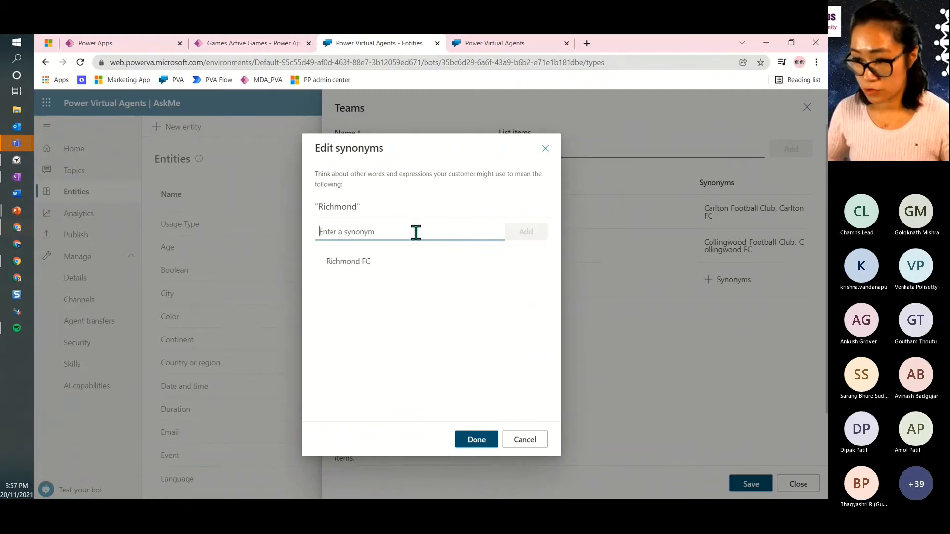
pyautogui.write('Richmond')
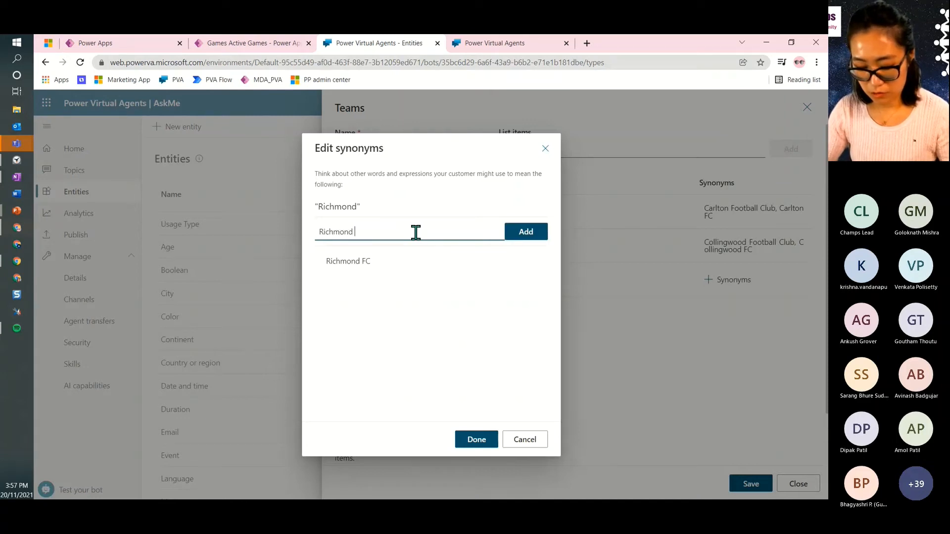
pyautogui.write(' Footb')
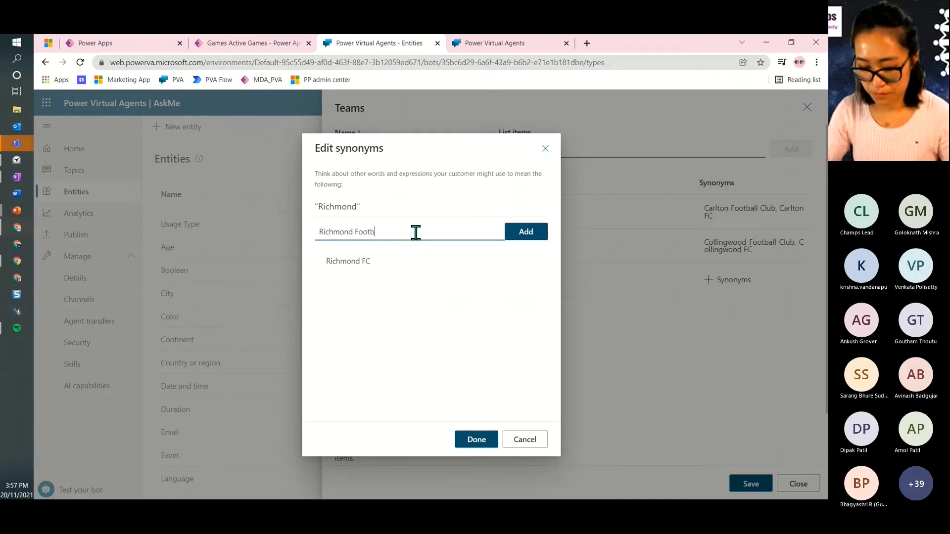
pyautogui.write('all Club')
pyautogui.click(527, 233)
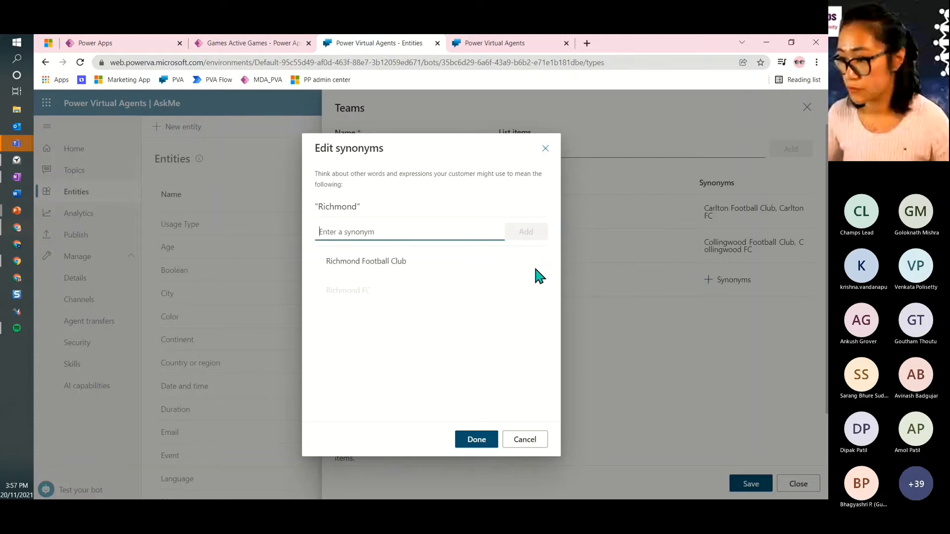
pyautogui.click(476, 440)
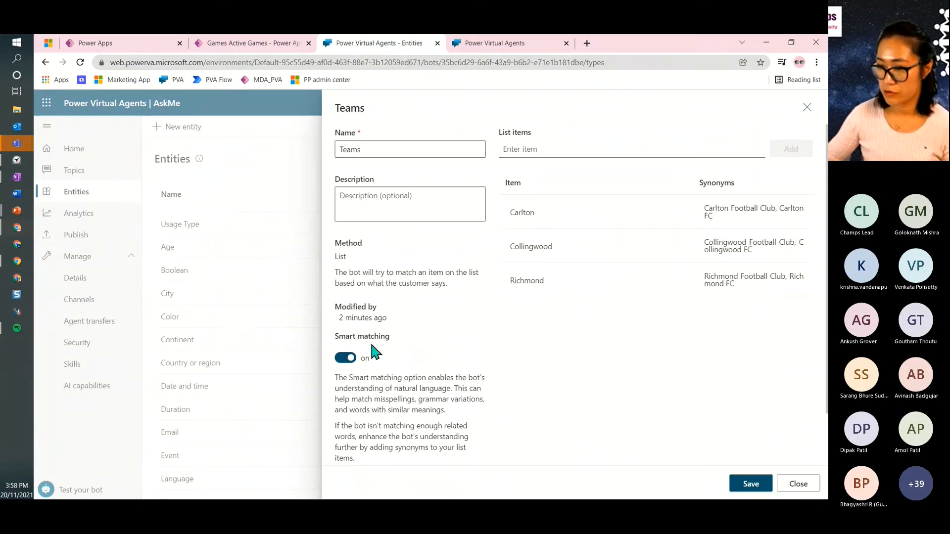
pyautogui.click(750, 485)
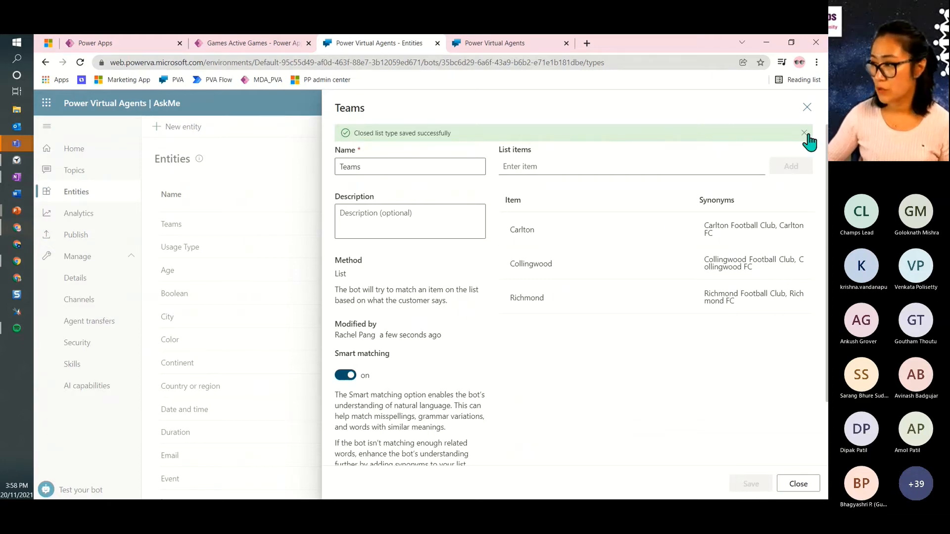
pyautogui.click(806, 110)
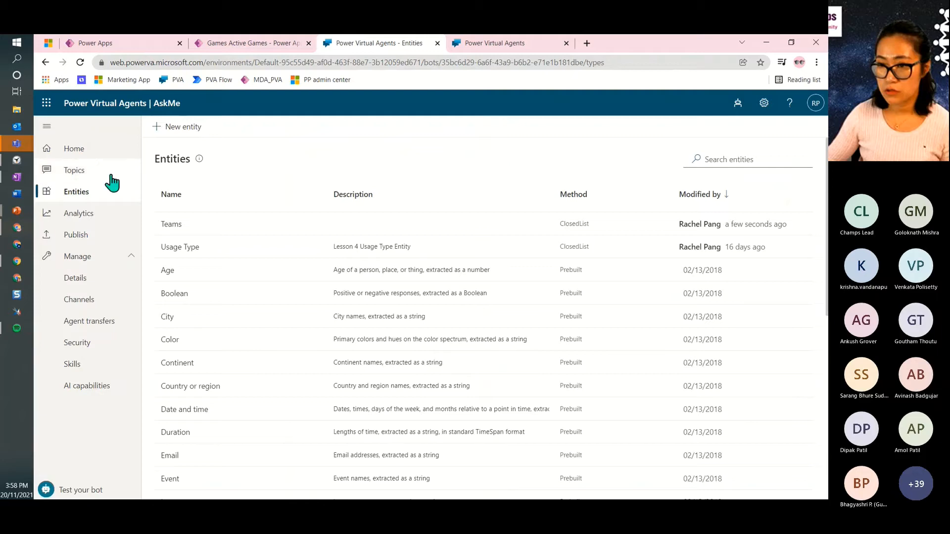
# Create a new blank topic in the bot and name it AFL Games.
pyautogui.click(81, 178)
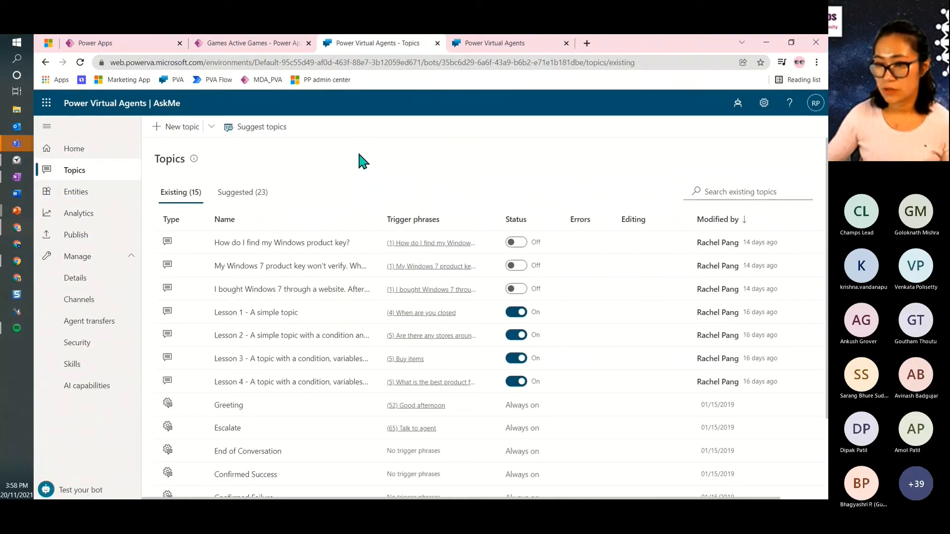
pyautogui.click(179, 128)
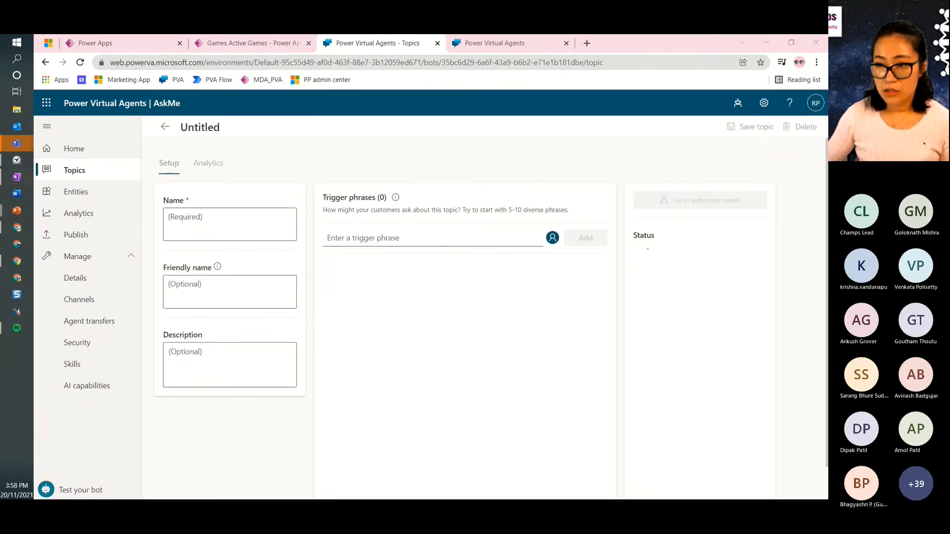
pyautogui.click(171, 228)
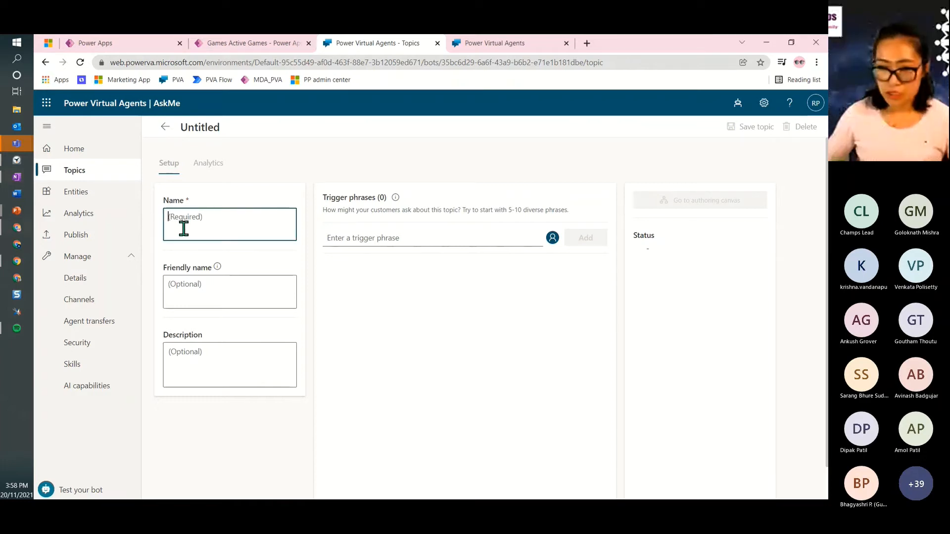
pyautogui.write('Game')
pyautogui.press('BackSpace')
pyautogui.press('BackSpace')
pyautogui.press('BackSpace')
pyautogui.press('BackSpace')
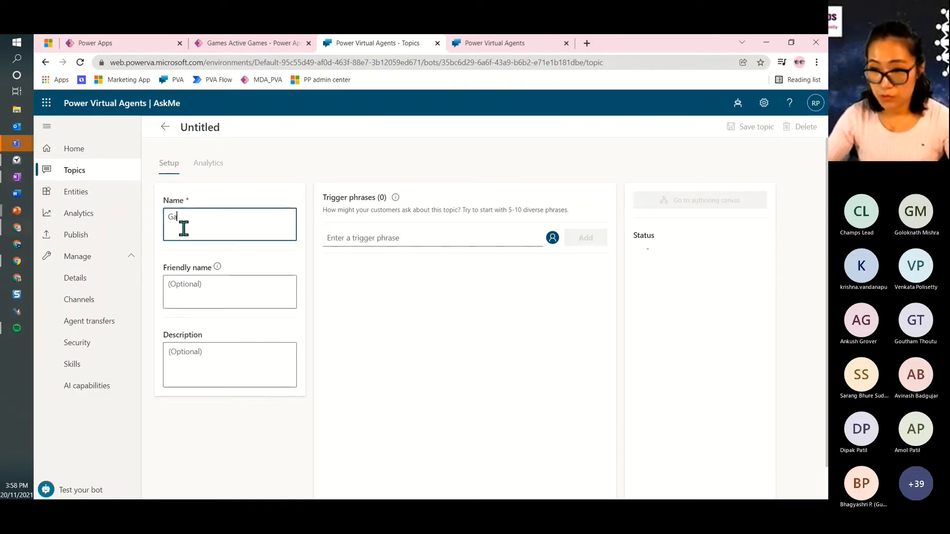
pyautogui.write('A')
pyautogui.write('Gam')
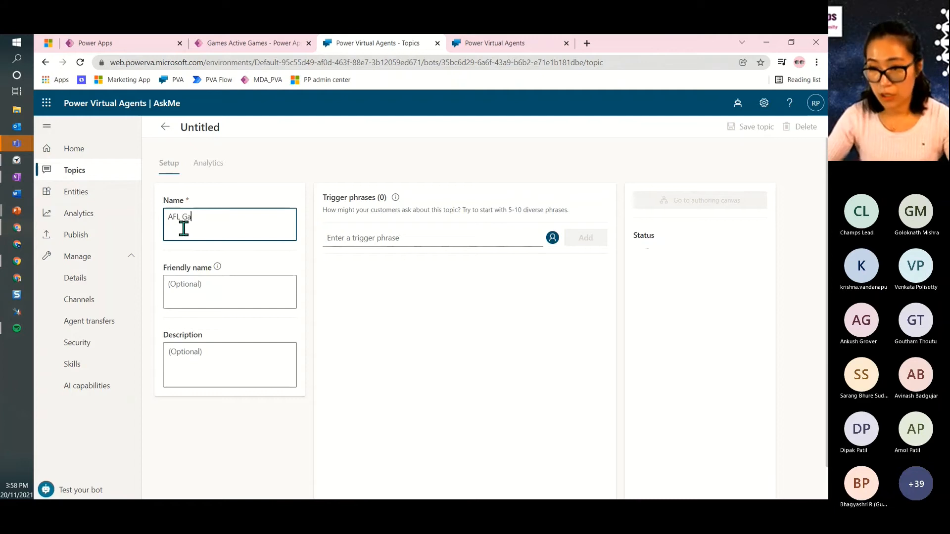
pyautogui.write('es')
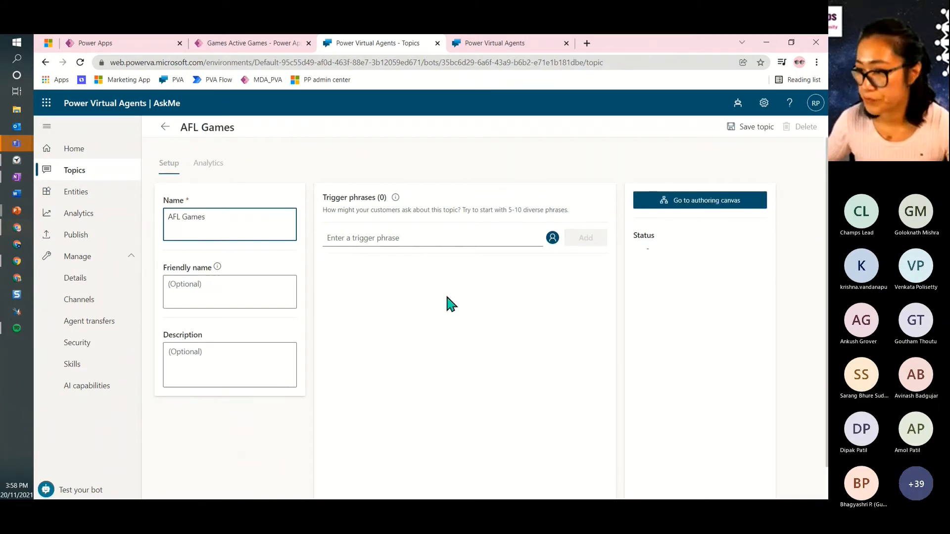
# Add the trigger phrases "AFL Game" and "I want to know a game" to the AFL Games topic.
pyautogui.click(432, 239)
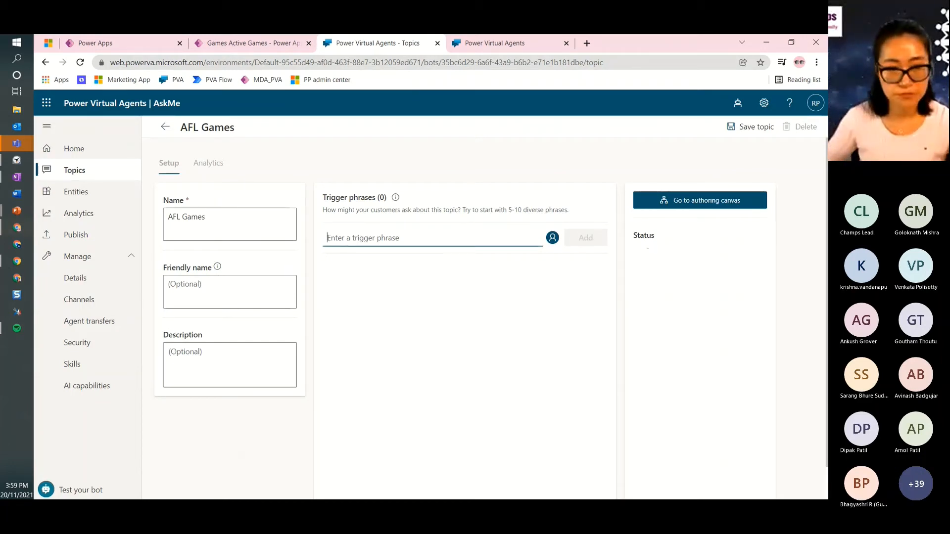
pyautogui.write('A')
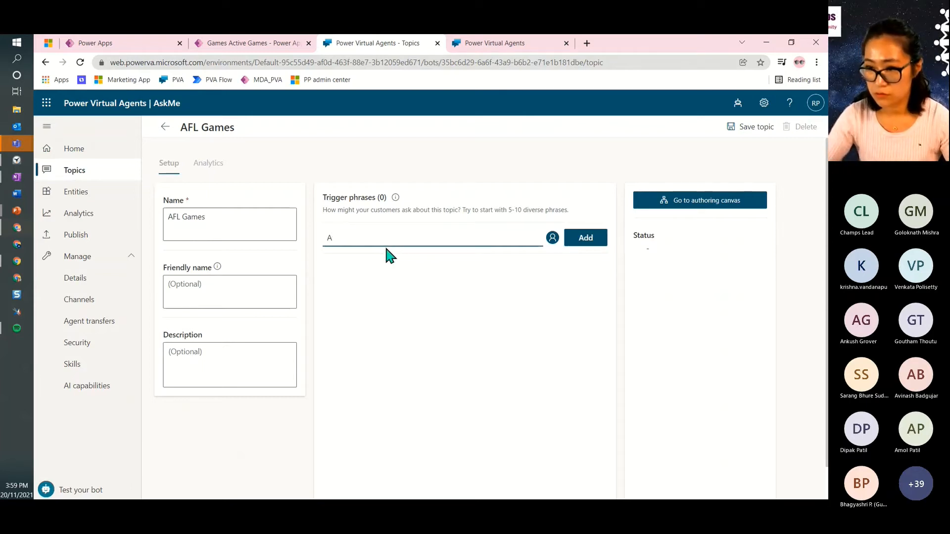
pyautogui.write('FL Game')
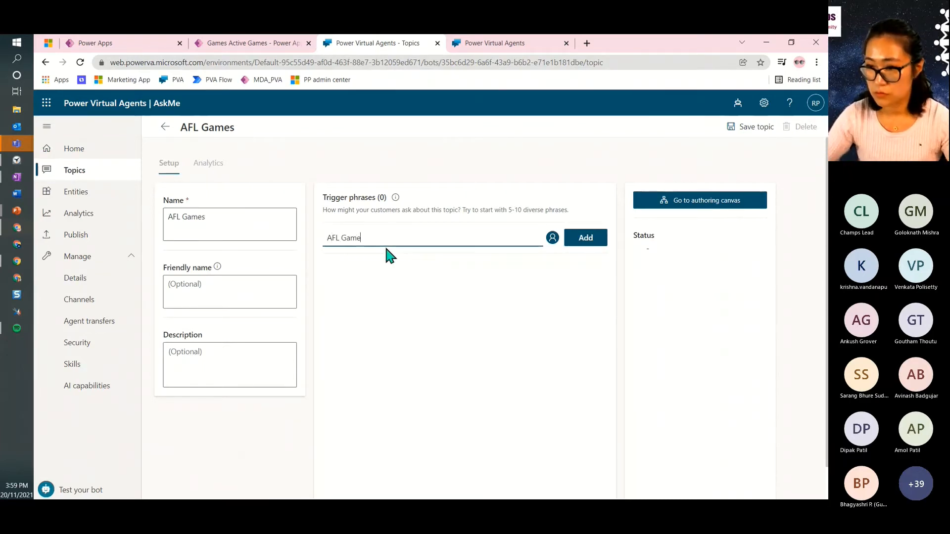
pyautogui.press('Return')
pyautogui.write('I wa')
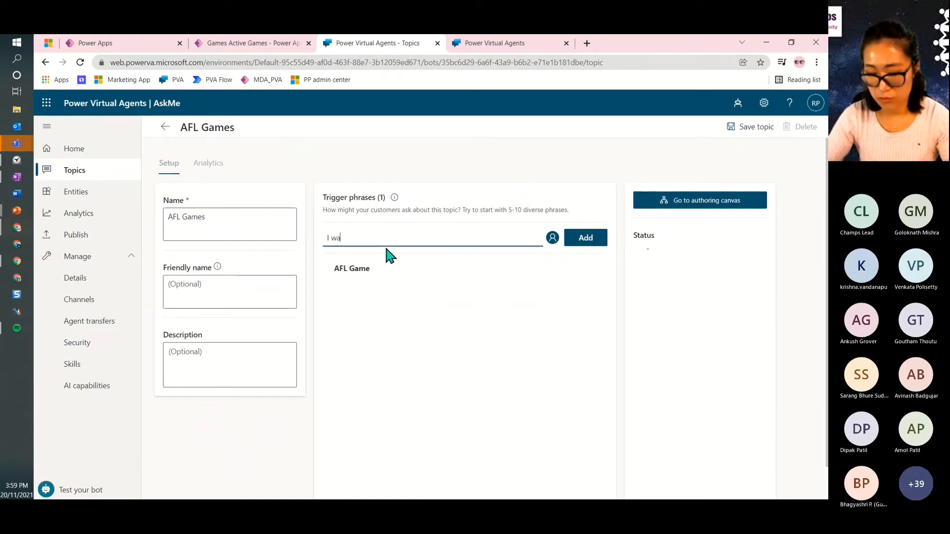
pyautogui.write('nt to know')
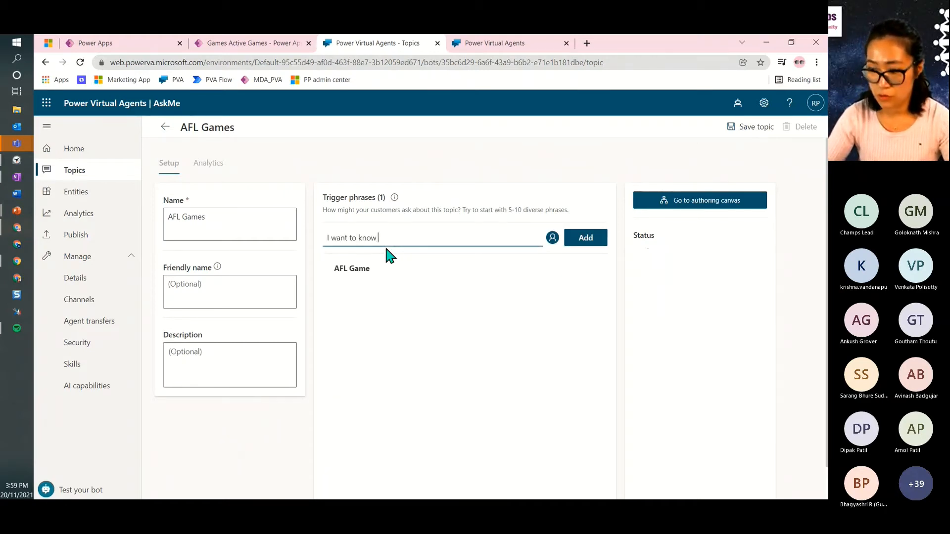
pyautogui.write(' a gam,')
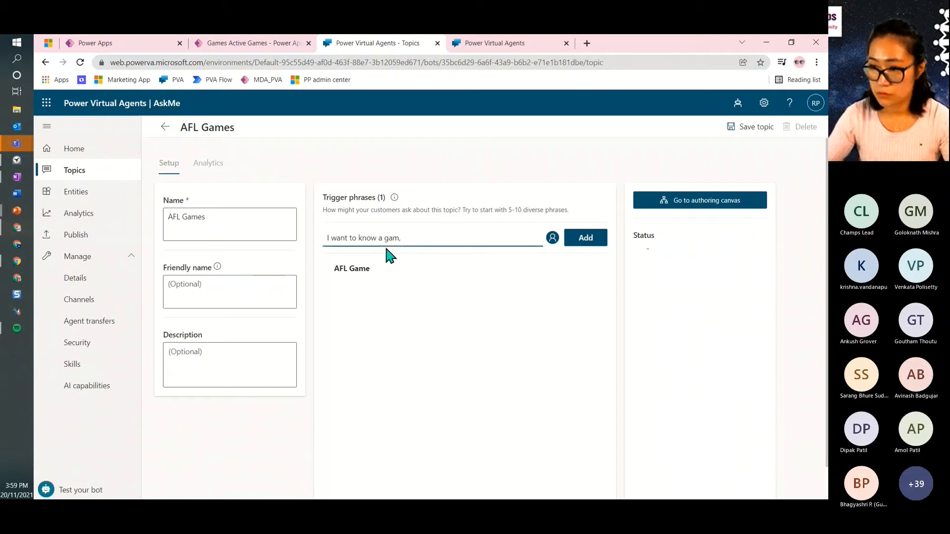
pyautogui.press('Return')
# Add the trigger phrases "I want to know a game location" and "I want to know a game date" to the topic.
pyautogui.write('I wan')
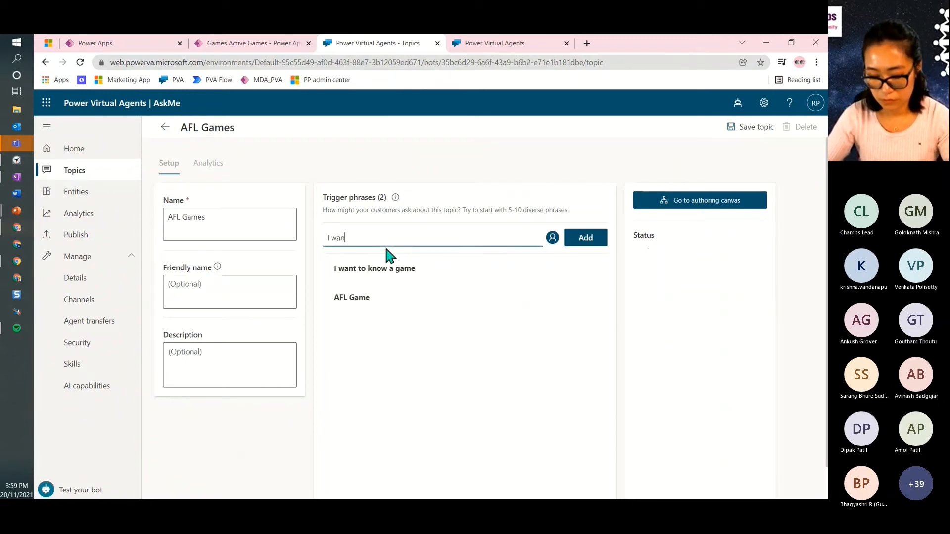
pyautogui.write('t to know')
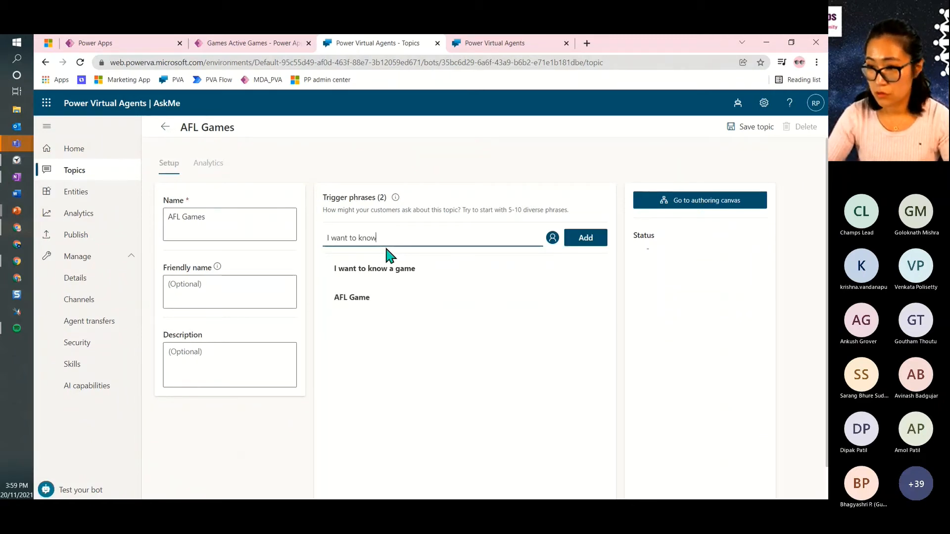
pyautogui.write(' a ga')
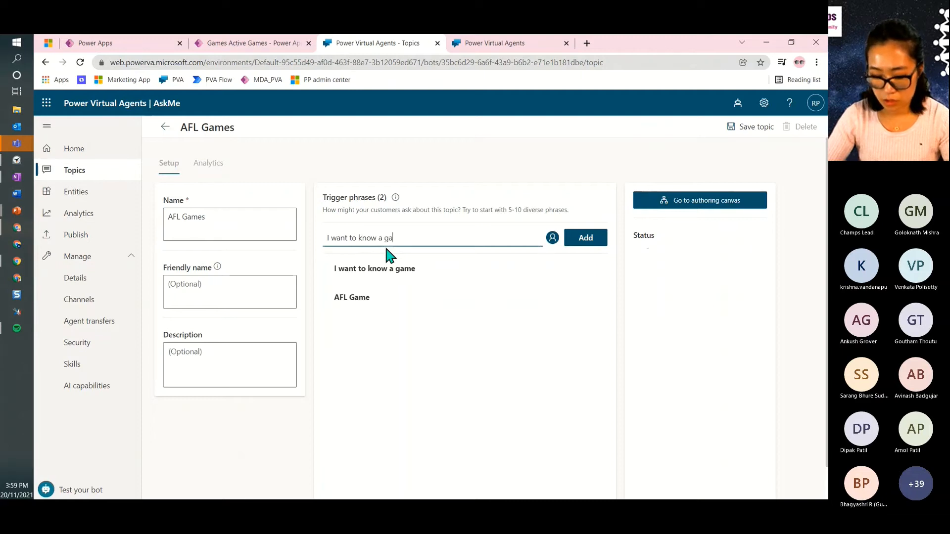
pyautogui.write('me location')
pyautogui.press('Return')
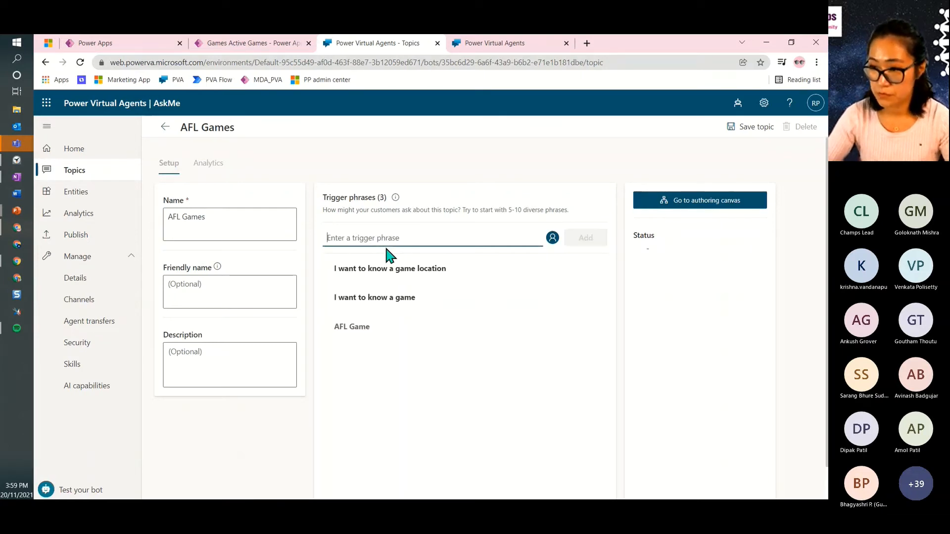
pyautogui.write('I want o')
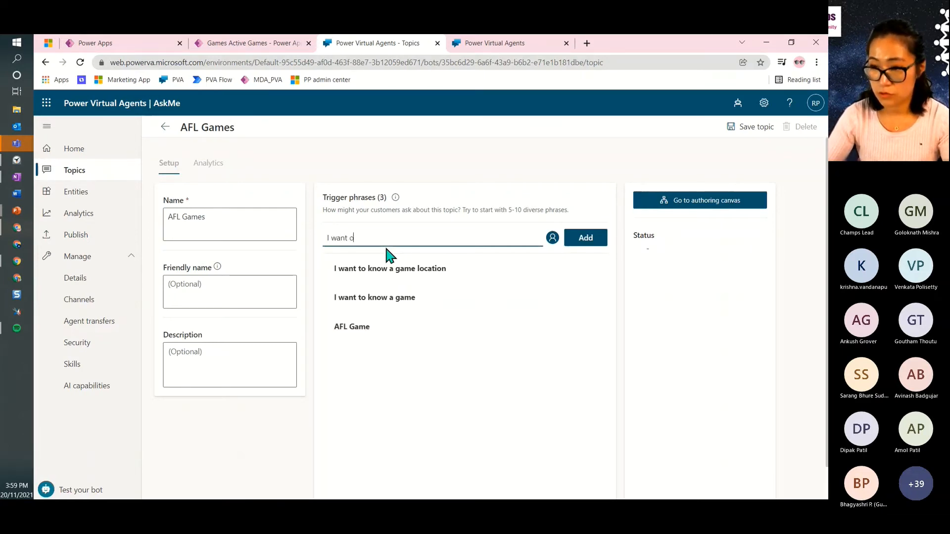
pyautogui.press('BackSpace')
pyautogui.write('to know ')
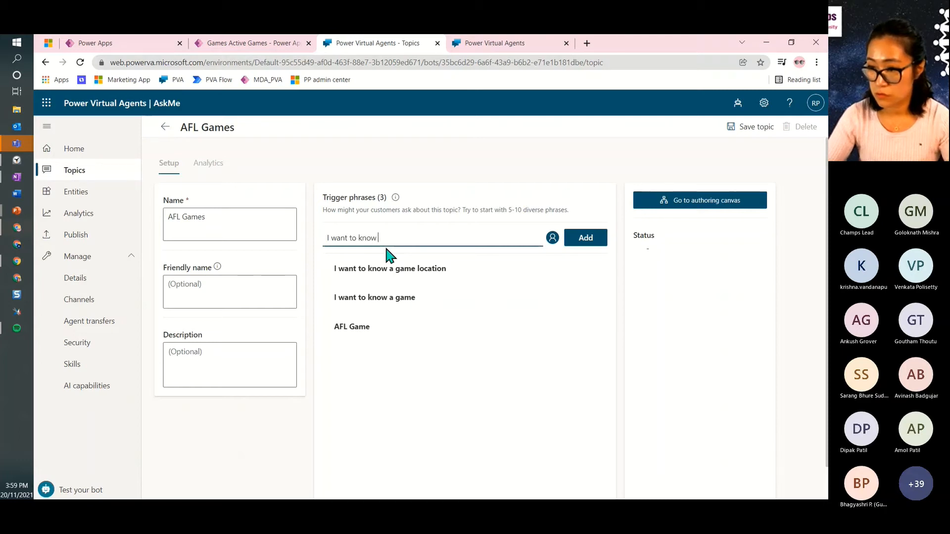
pyautogui.write('a game date')
pyautogui.press('Return')
# Add "what is the upcoming game" as another trigger phrase of the AFL Games topic.
pyautogui.write('w')
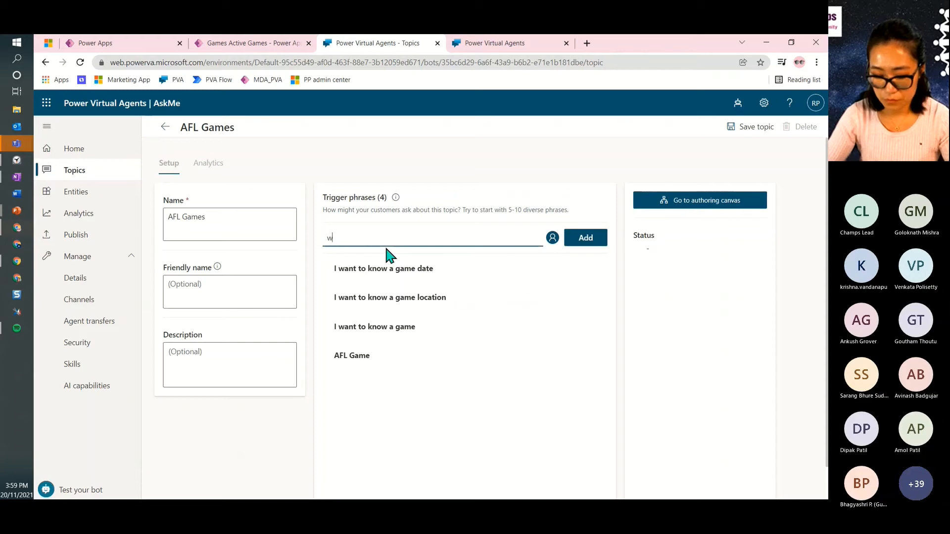
pyautogui.write('hat is the up')
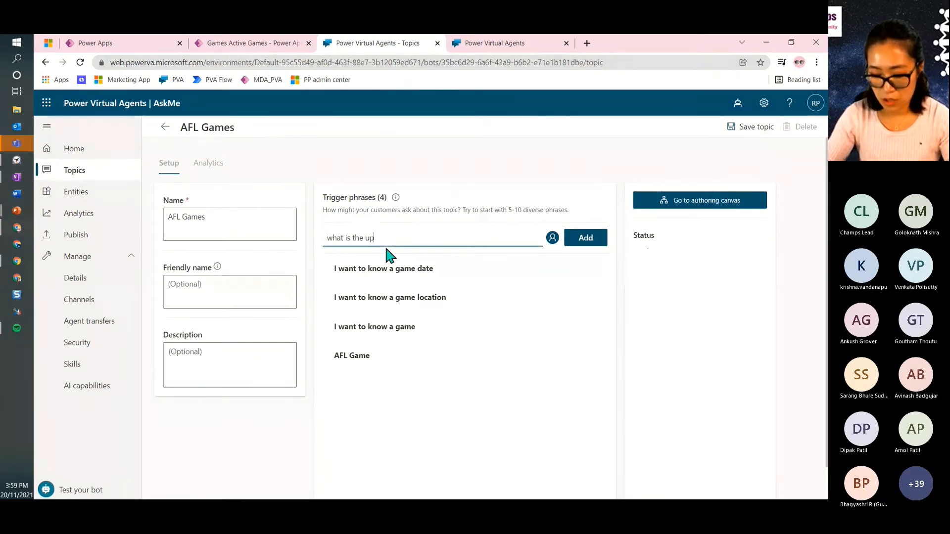
pyautogui.write('coming ga')
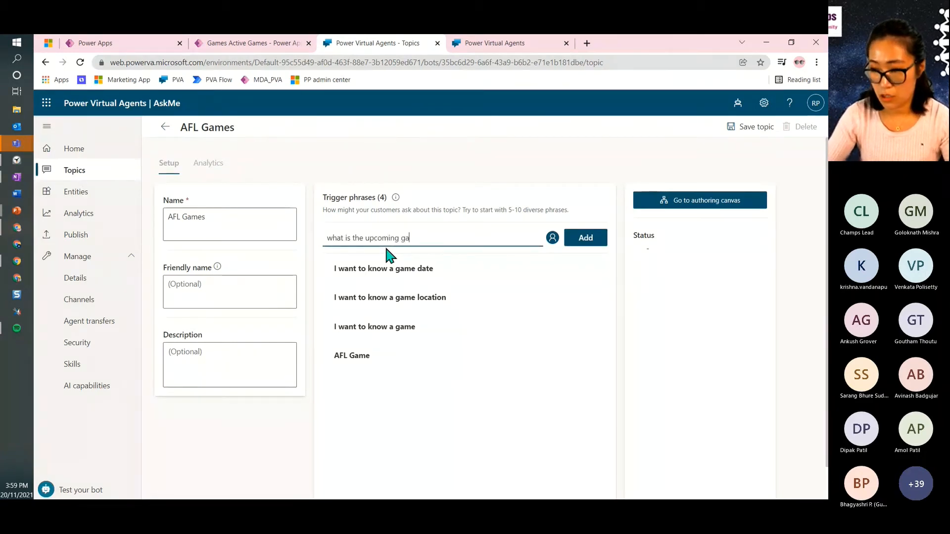
pyautogui.write('me')
pyautogui.press('Return')
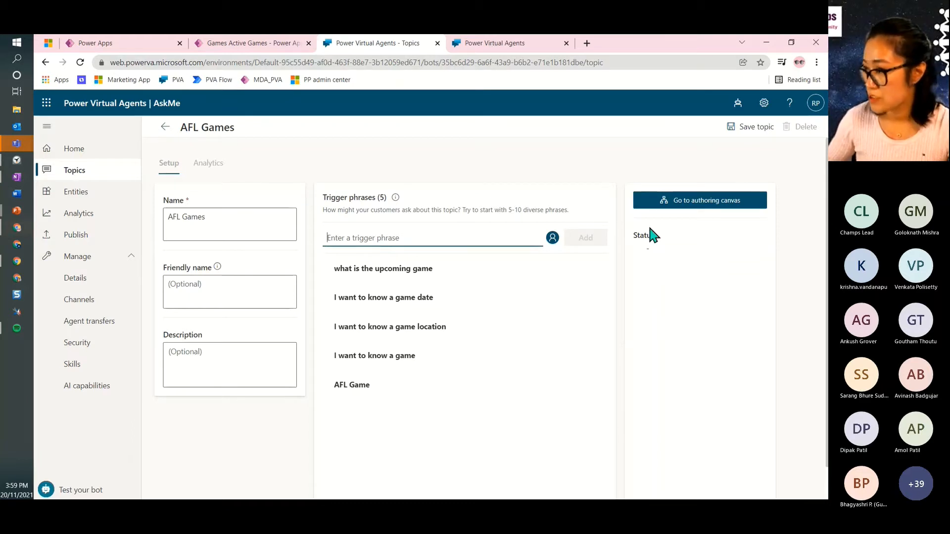
# Open the AFL Games topic's authoring canvas and review the opening of the sample GameBot conversation on its demo site.
pyautogui.click(674, 203)
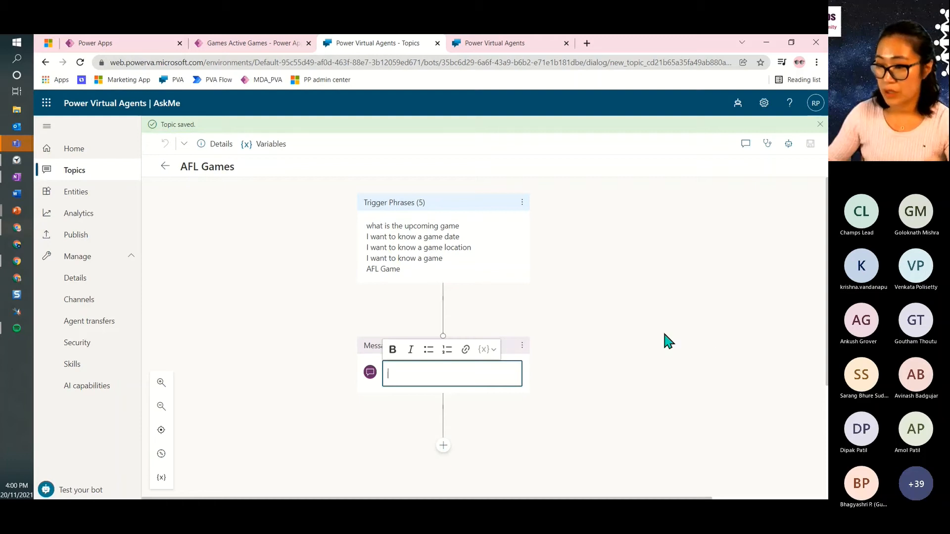
pyautogui.scroll(-2, 663, 329)
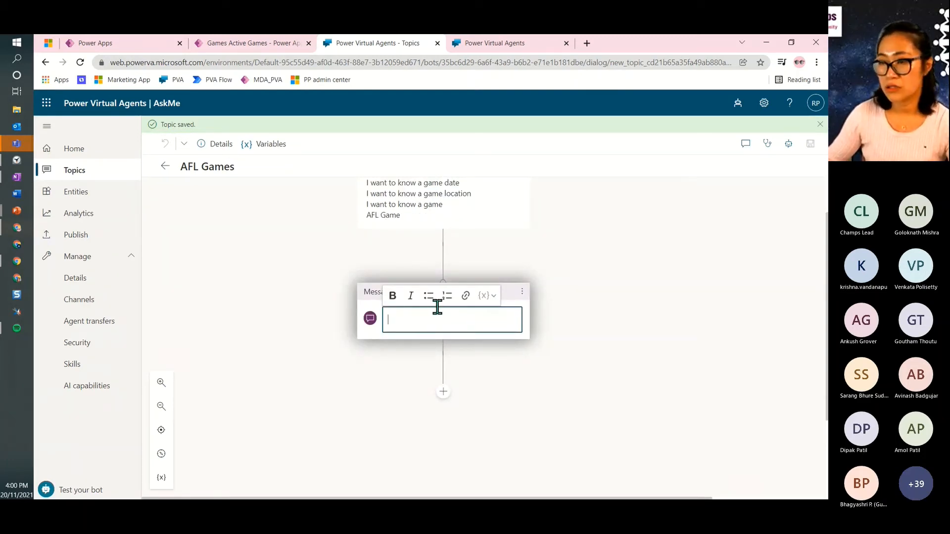
pyautogui.click(492, 44)
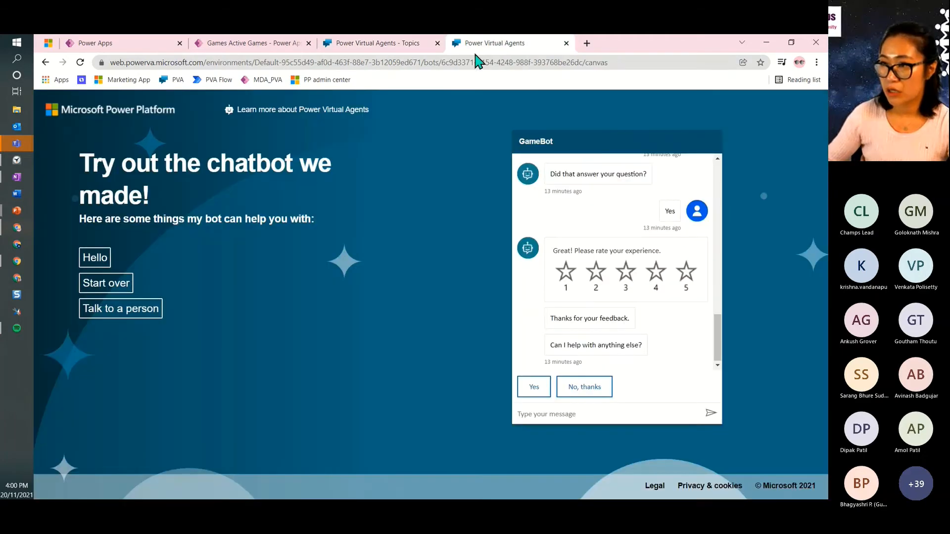
pyautogui.scroll(10, 672, 326)
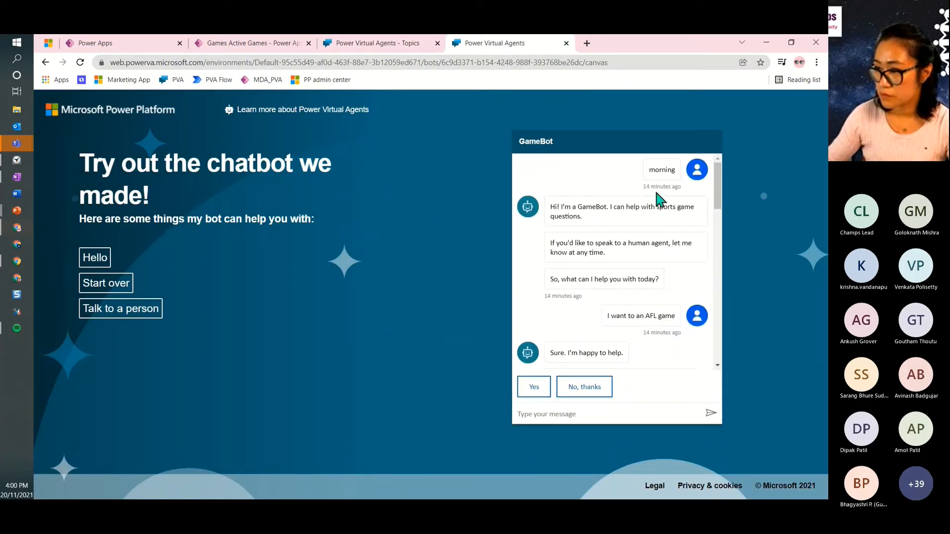
pyautogui.scroll(-1, 606, 320)
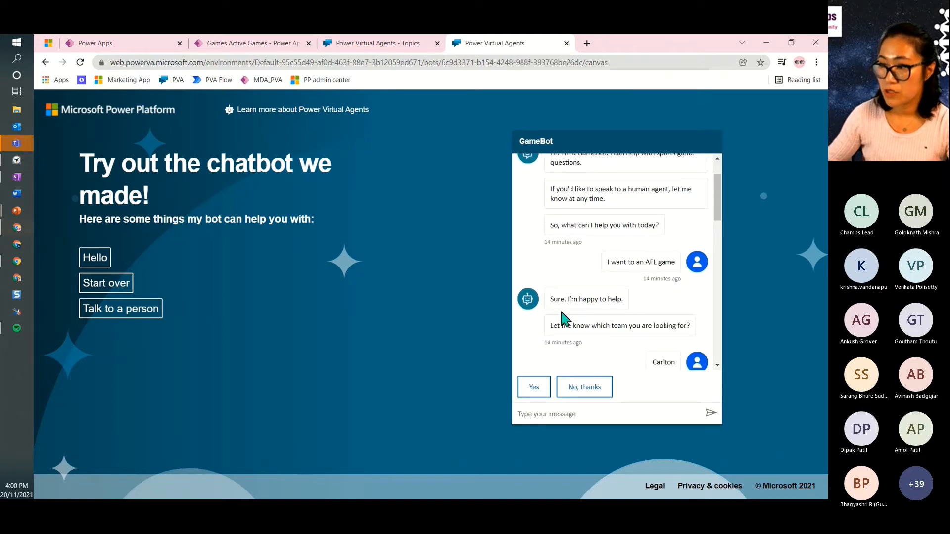
pyautogui.click(398, 45)
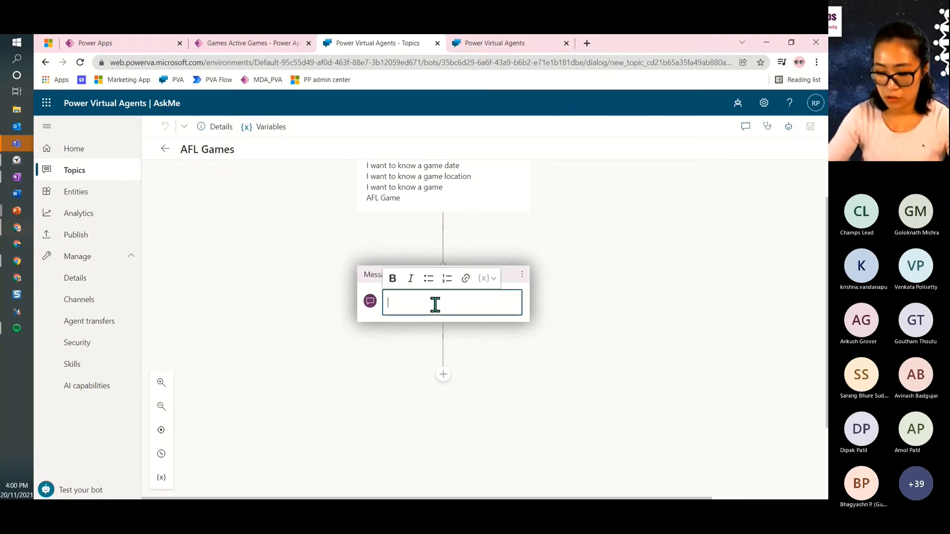
# Enter "Sure. I can help with your question." as the text of the message node below the trigger phrases.
pyautogui.write('Sure')
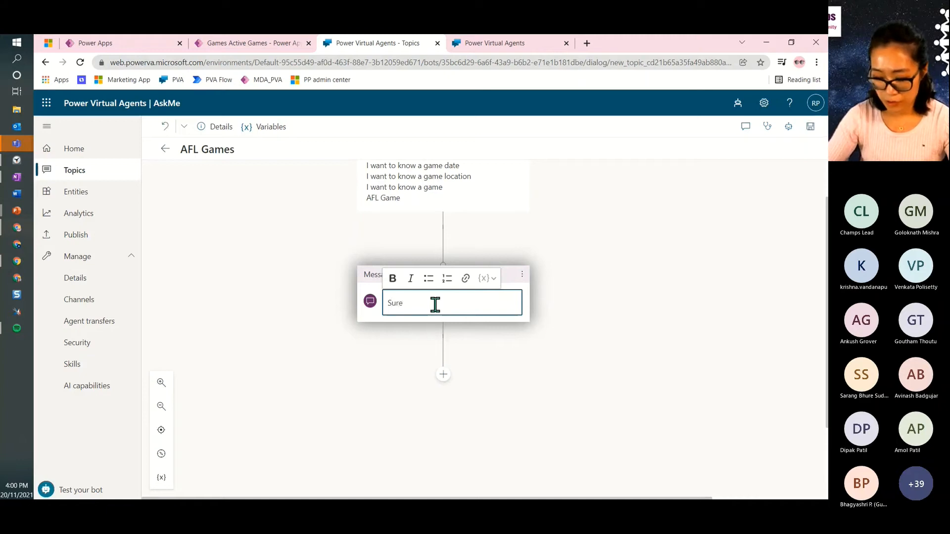
pyautogui.write('. I c')
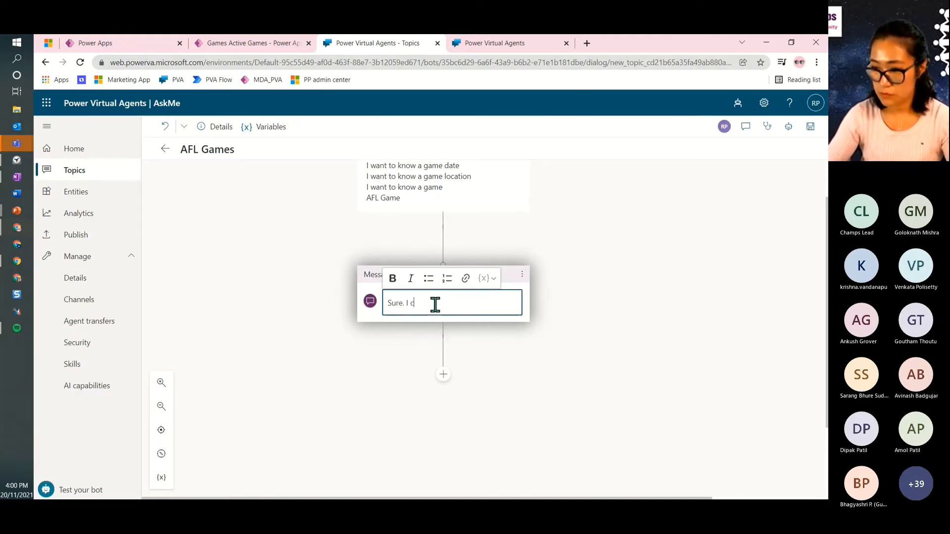
pyautogui.write('an help')
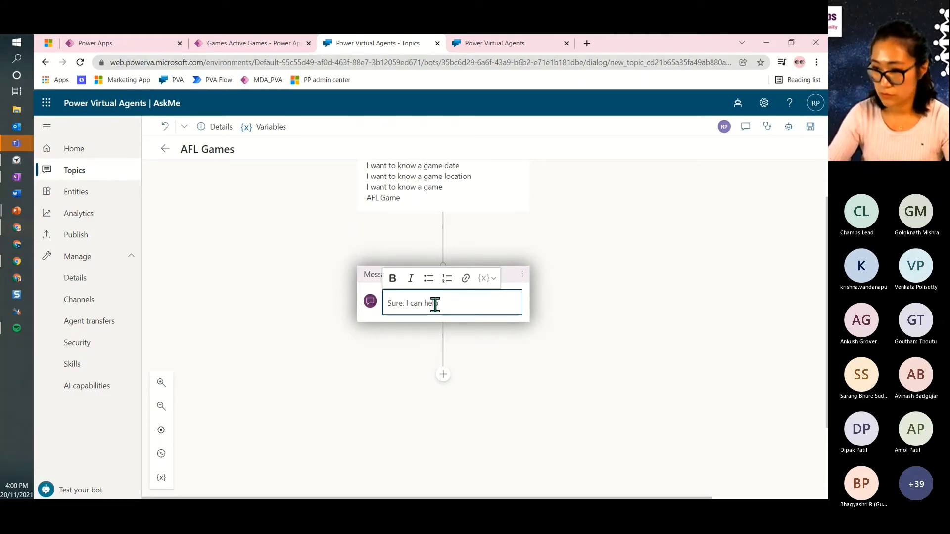
pyautogui.write(' with ')
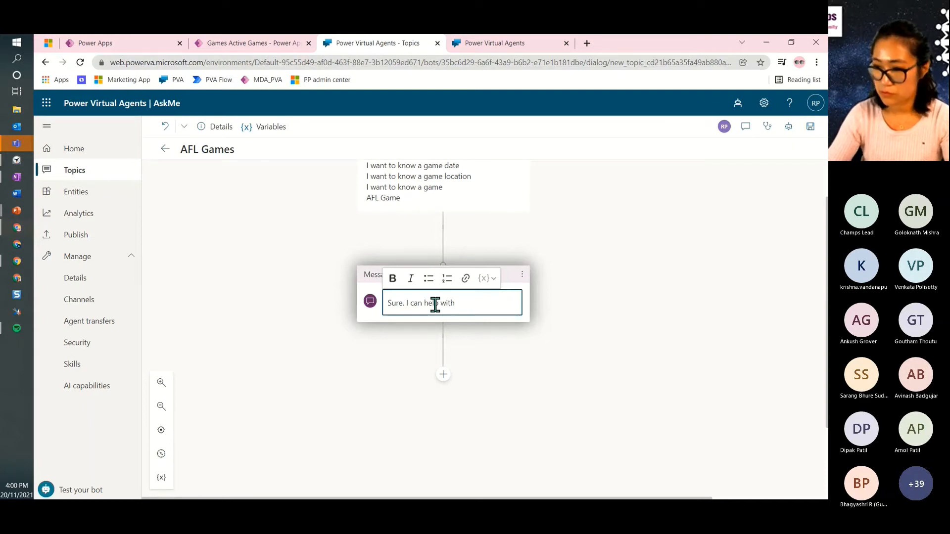
pyautogui.write('your question.')
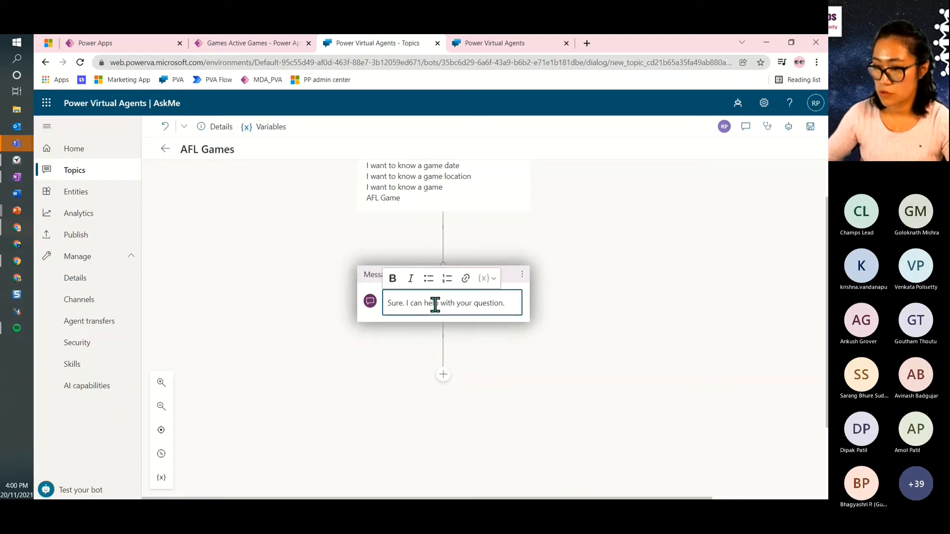
# Add a question node after the message that asks "Which team do you want to ask?".
pyautogui.click(444, 374)
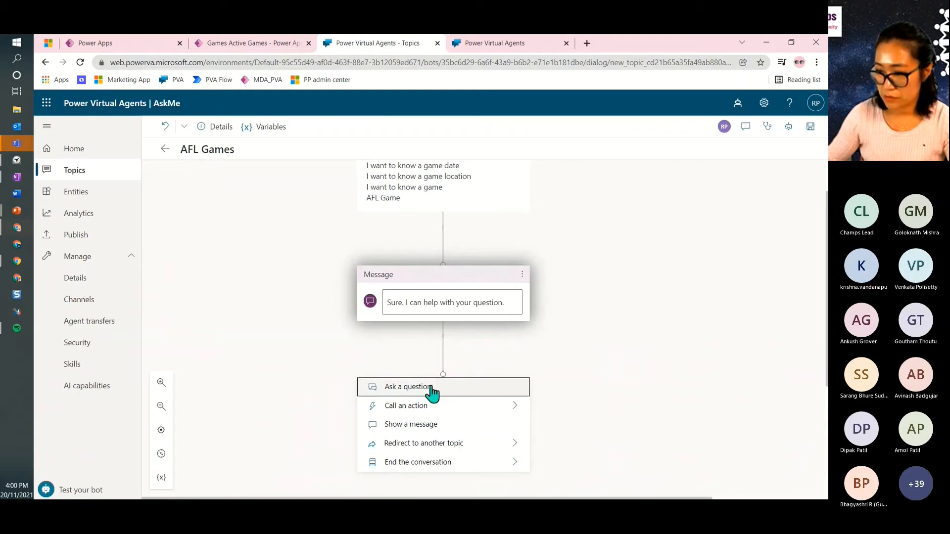
pyautogui.click(431, 388)
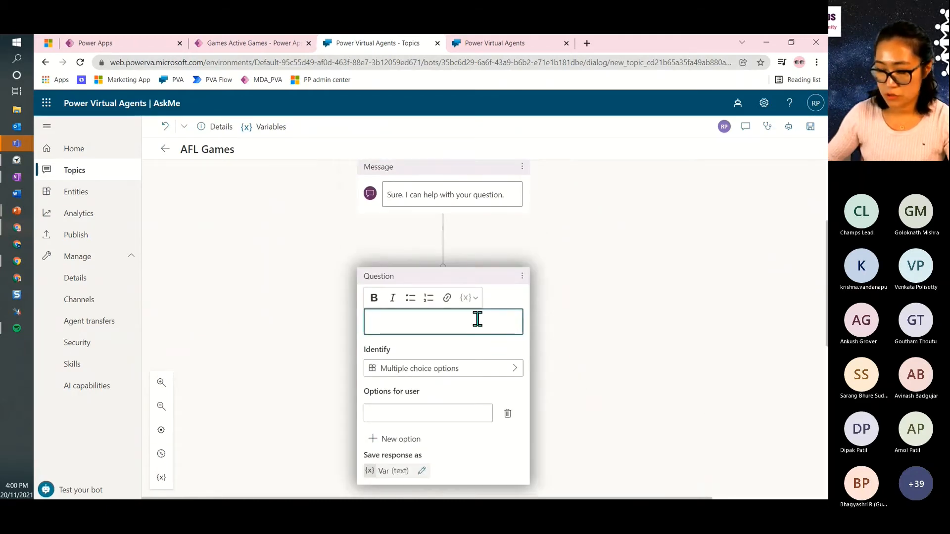
pyautogui.write('wHICH')
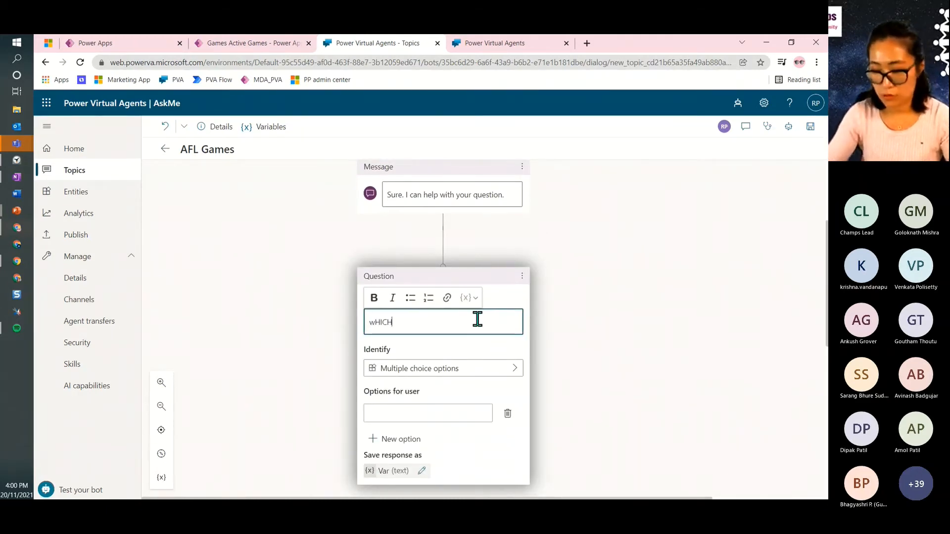
pyautogui.press('BackSpace')
pyautogui.press('BackSpace')
pyautogui.press('BackSpace')
pyautogui.press('BackSpace')
pyautogui.press('BackSpace')
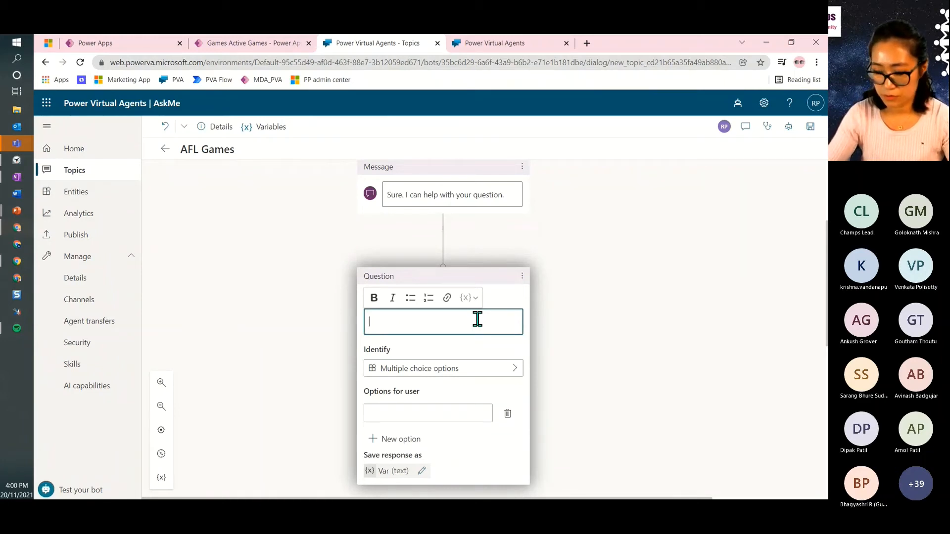
pyautogui.write('Which t')
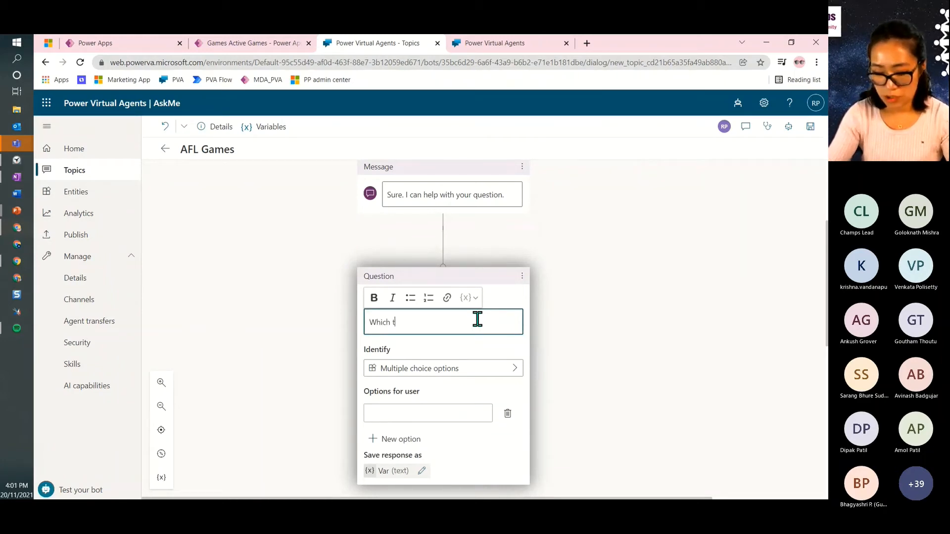
pyautogui.write('eam do you ')
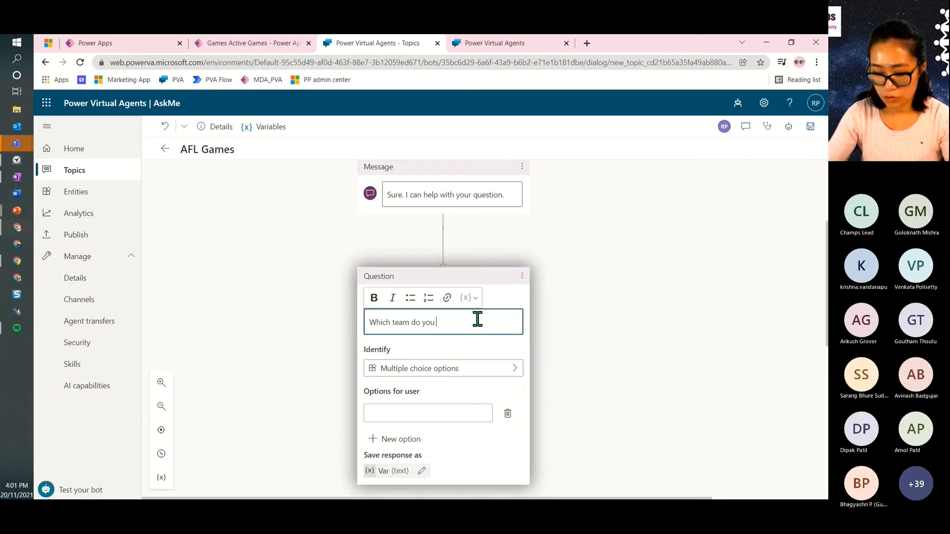
pyautogui.write('want to ask')
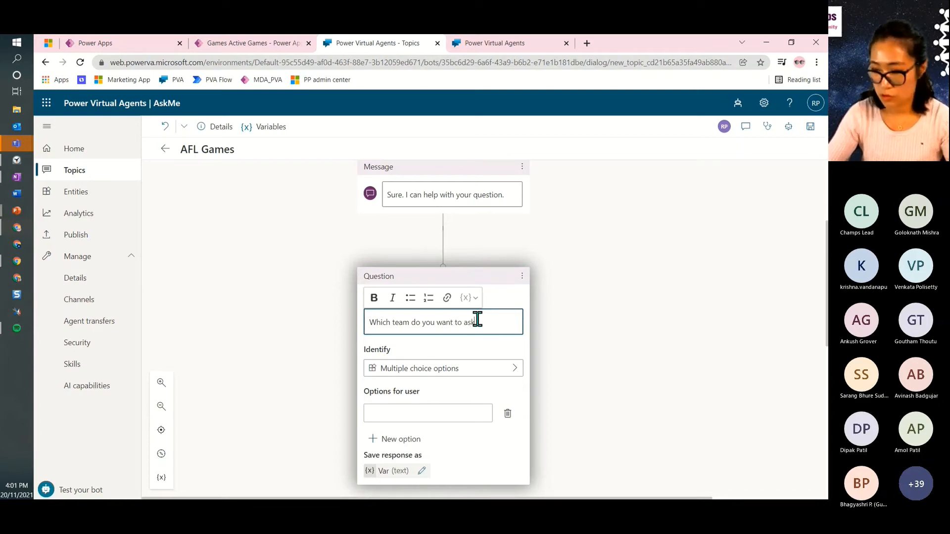
pyautogui.write('?')
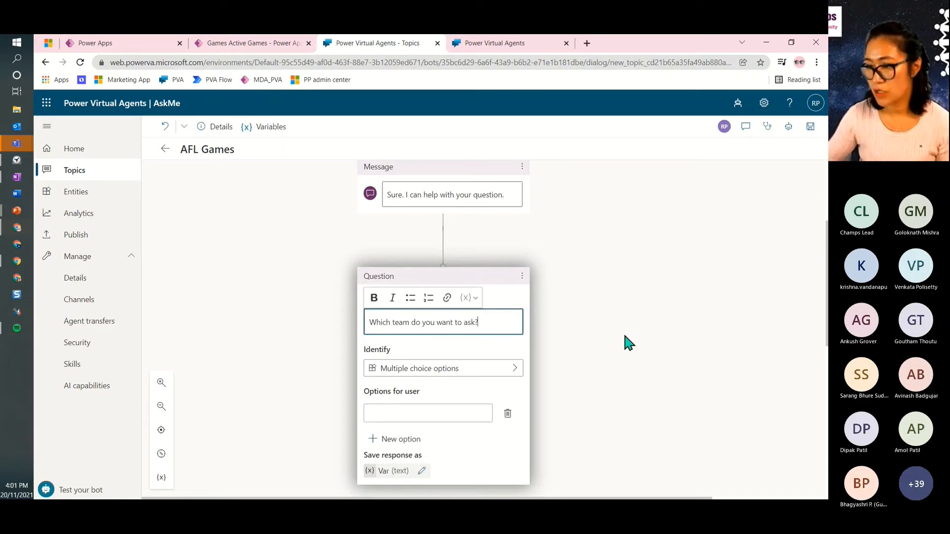
pyautogui.scroll(1, 490, 262)
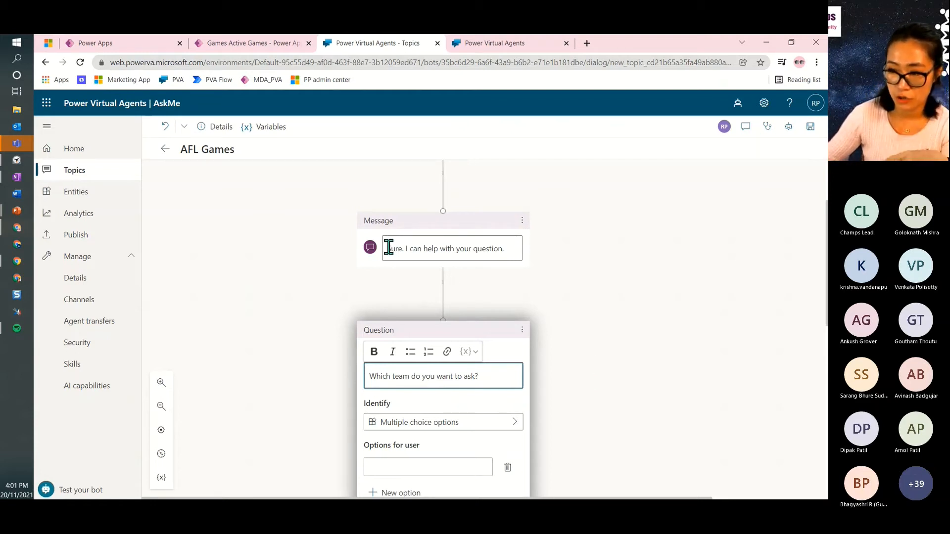
pyautogui.moveTo(388, 247); pyautogui.dragTo(434, 249)
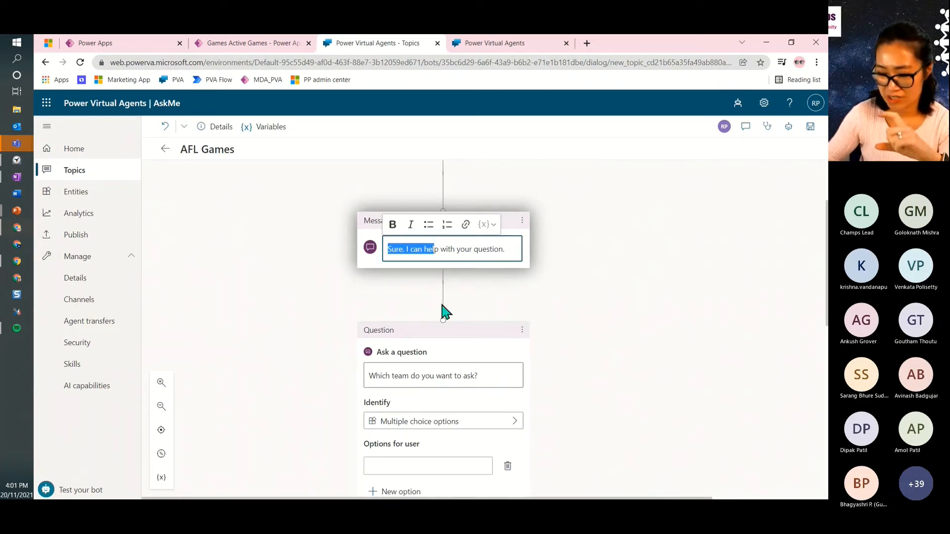
# Set the "Which team do you want to ask?" question to identify the Teams entity.
pyautogui.scroll(-2, 601, 328)
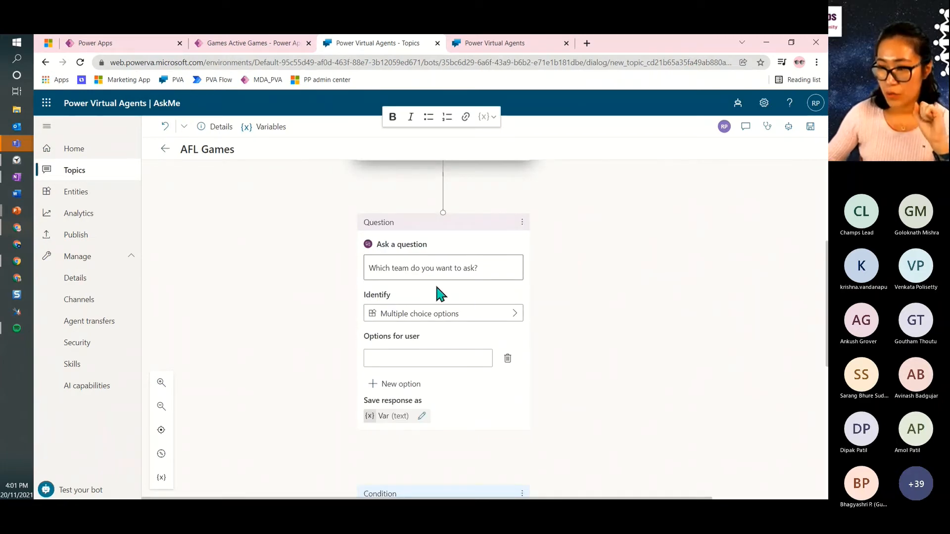
pyautogui.click(467, 322)
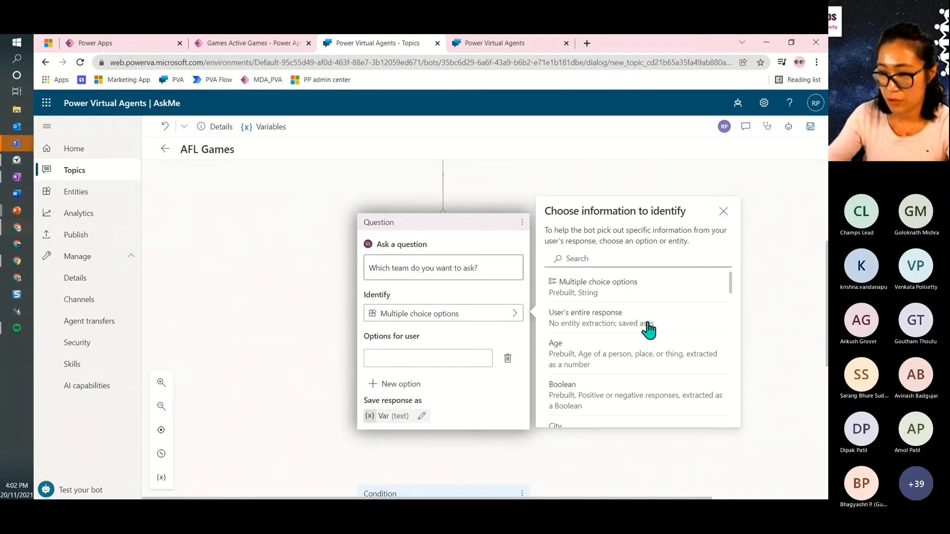
pyautogui.scroll(-1, 638, 312)
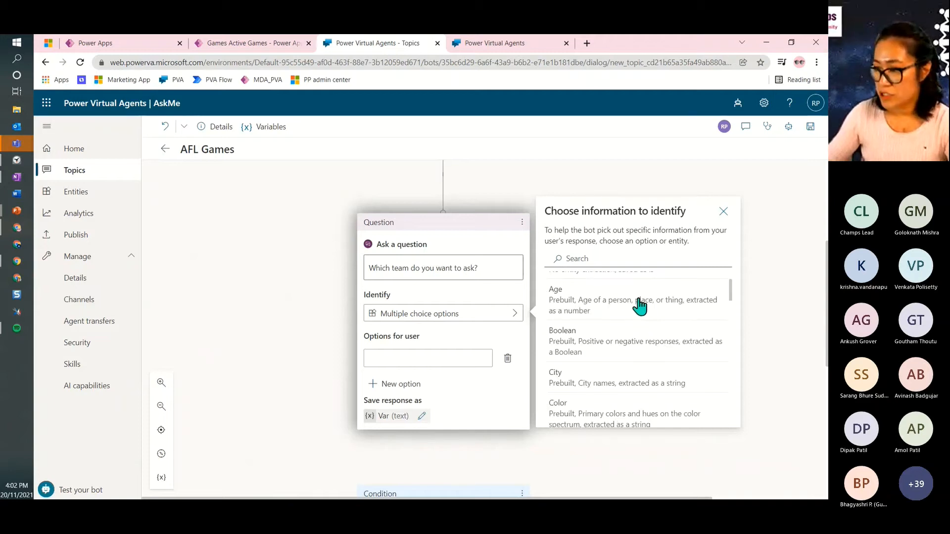
pyautogui.scroll(-1, 627, 352)
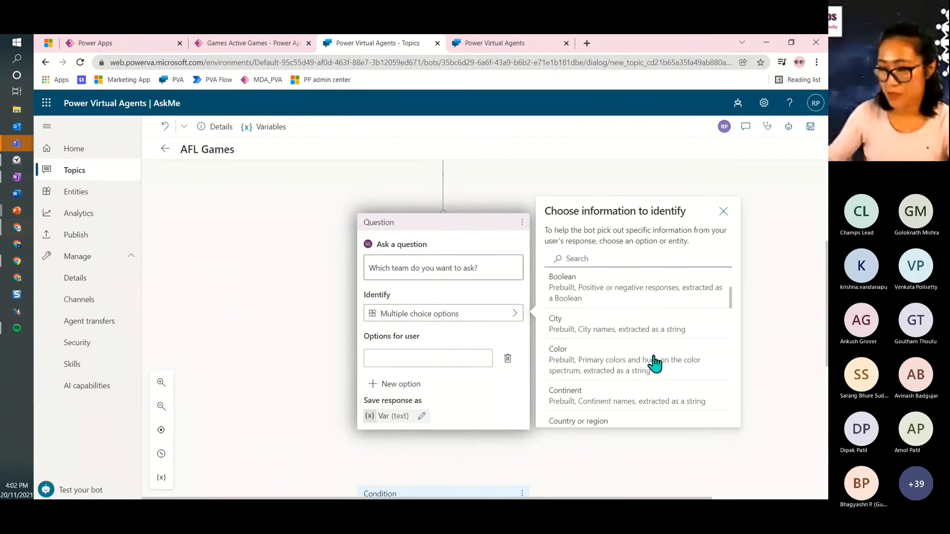
pyautogui.scroll(1, 683, 355)
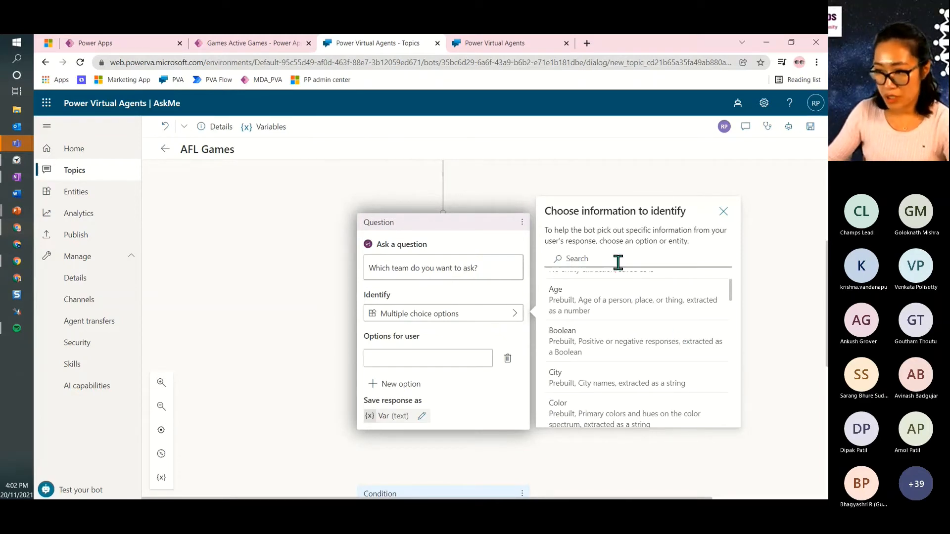
pyautogui.scroll(1, 705, 372)
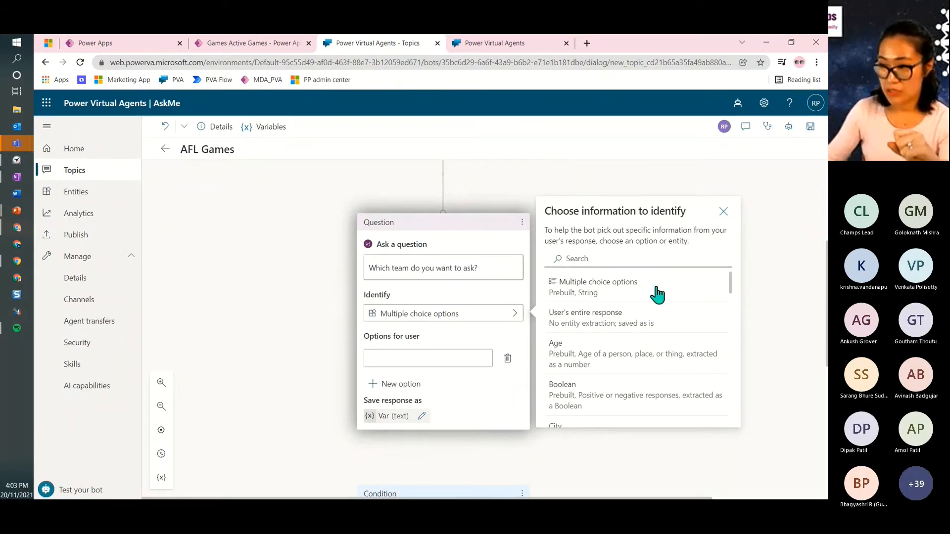
pyautogui.click(602, 256)
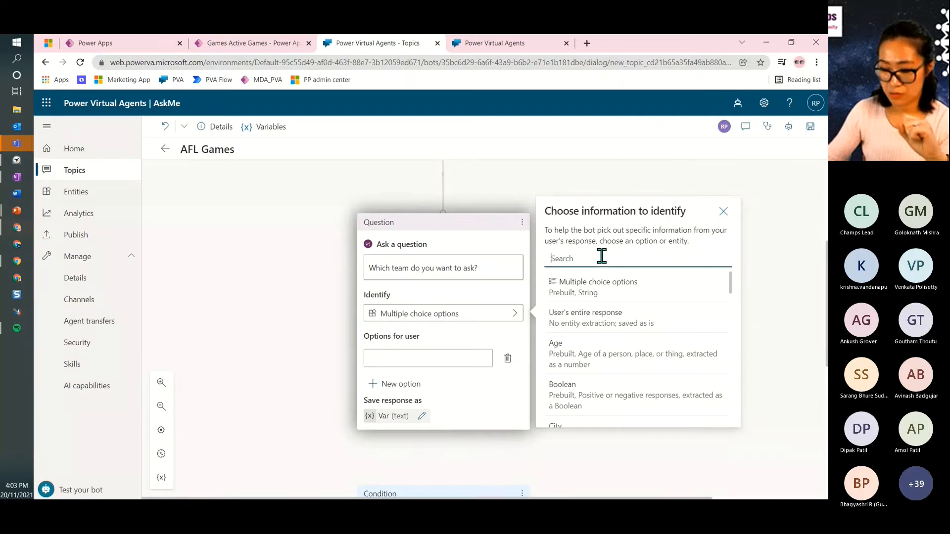
pyautogui.write('t')
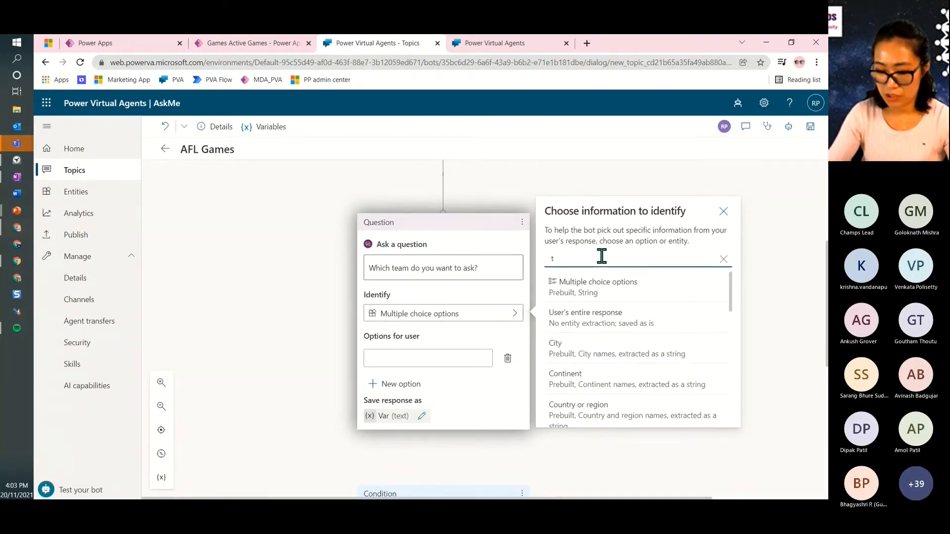
pyautogui.write('eam')
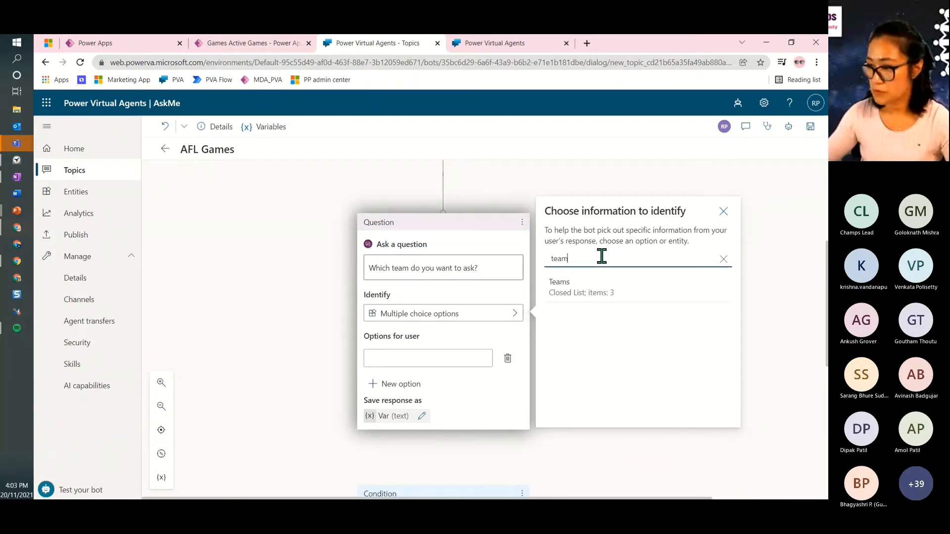
pyautogui.click(598, 289)
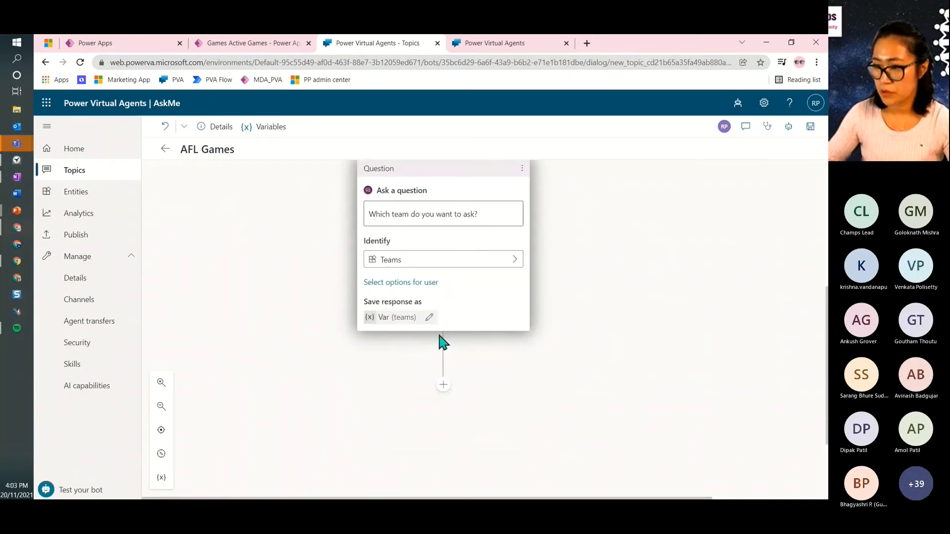
# Rename the variable that stores the team question's response as VarTeam.
pyautogui.click(403, 318)
pyautogui.click(670, 214)
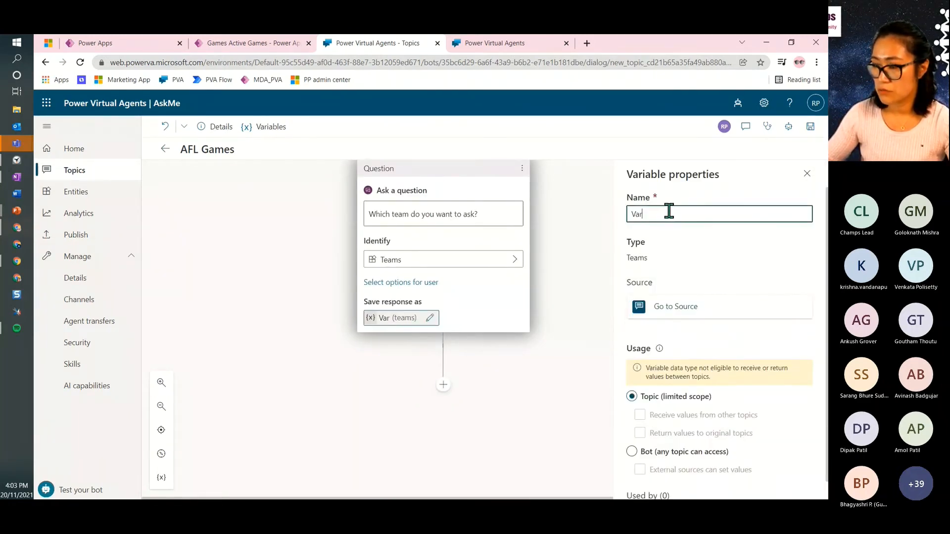
pyautogui.write('Team')
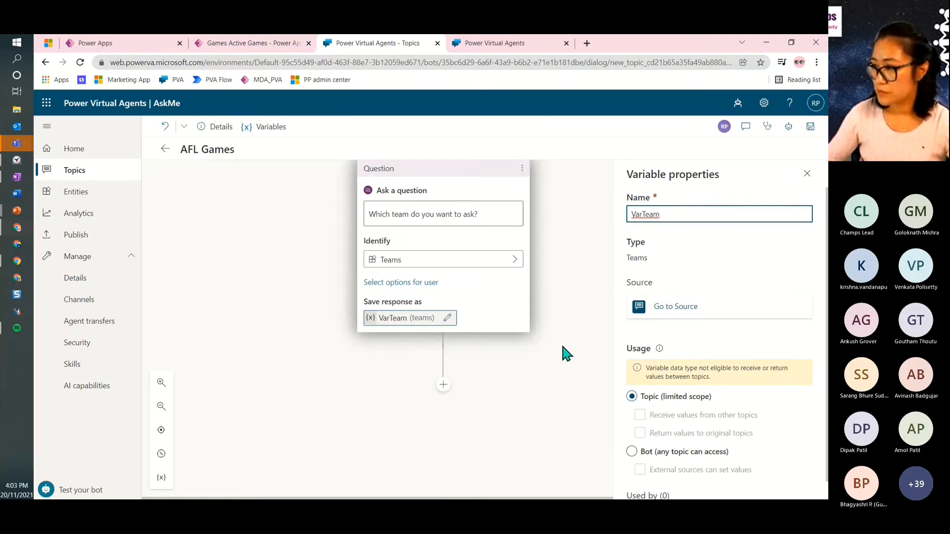
pyautogui.click(807, 174)
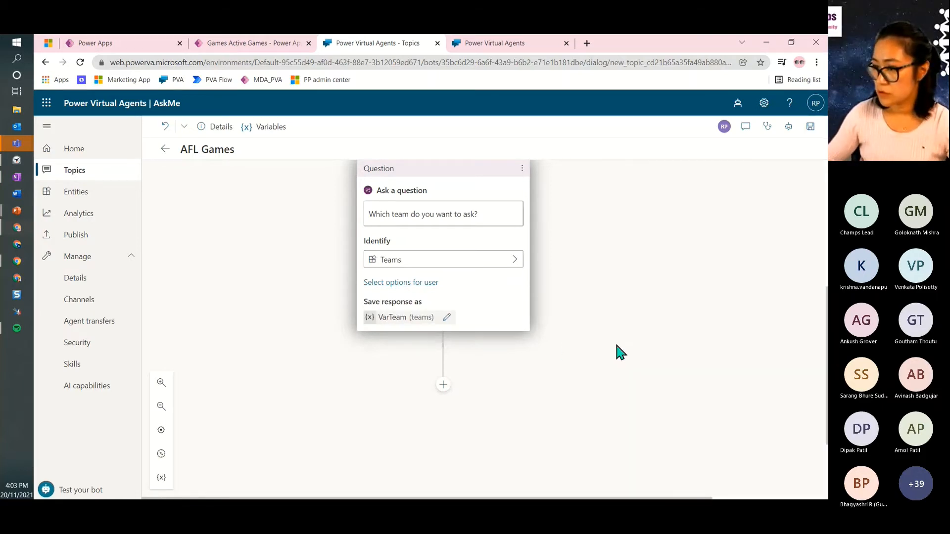
# Add an action call below the team question and create a new flow for it in Power Automate.
pyautogui.click(444, 385)
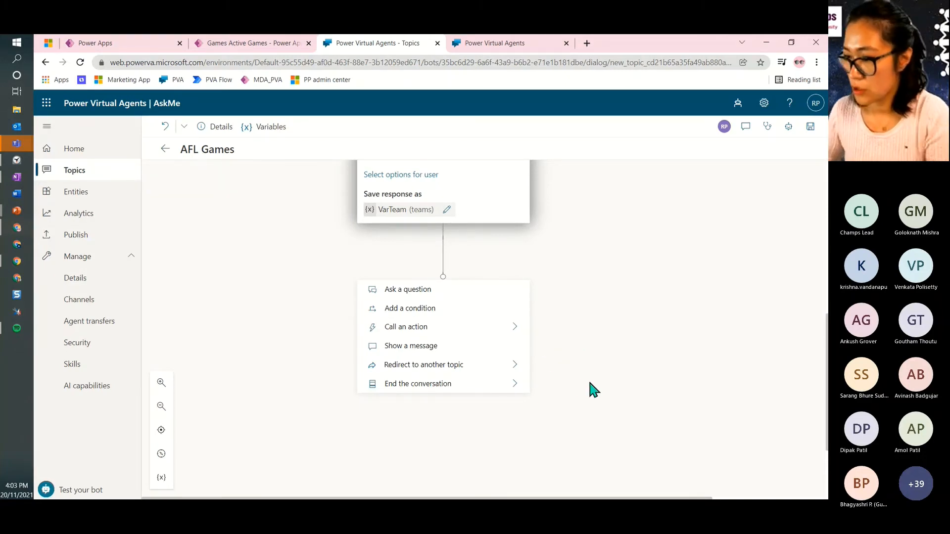
pyautogui.click(378, 334)
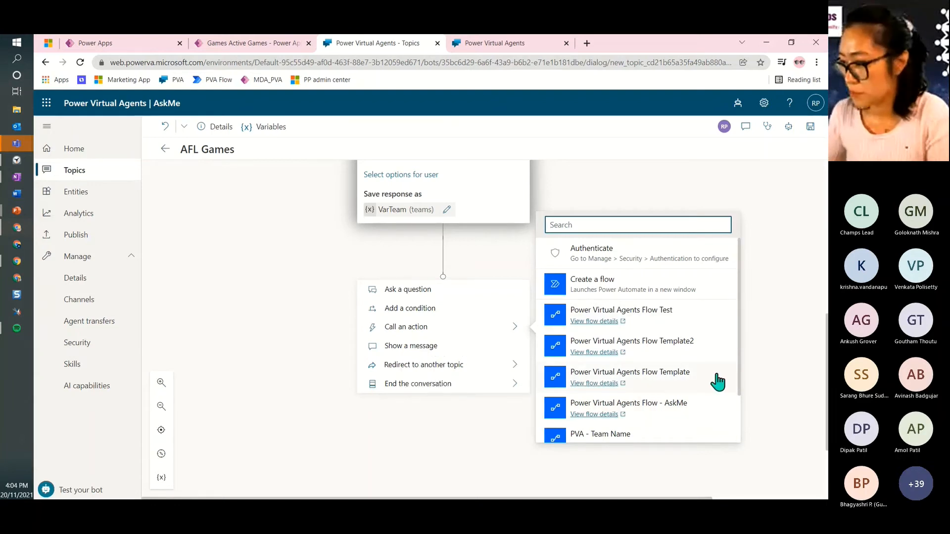
pyautogui.scroll(-2, 717, 382)
pyautogui.scroll(2, 723, 389)
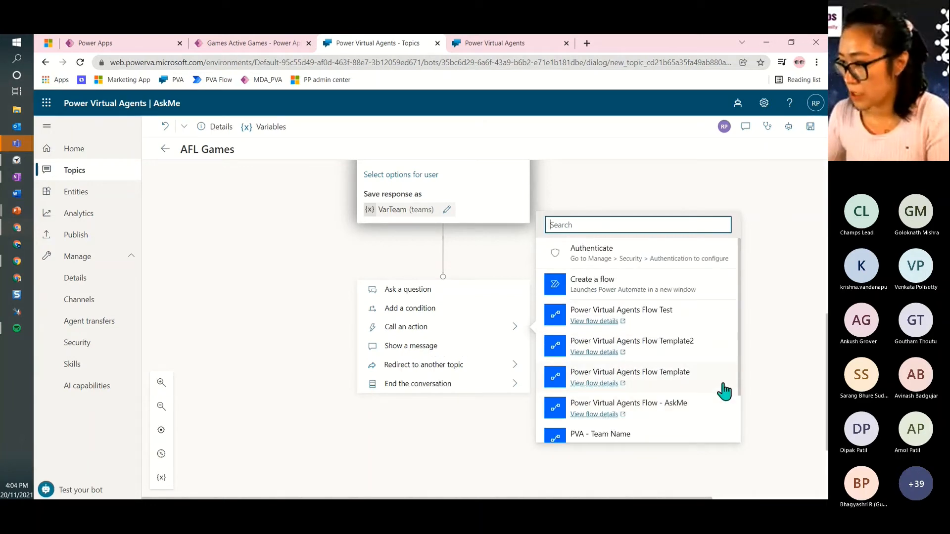
pyautogui.click(601, 292)
# Rename the new flow as "Power Virtual Agents Flow - PVA Session".
pyautogui.click(288, 129)
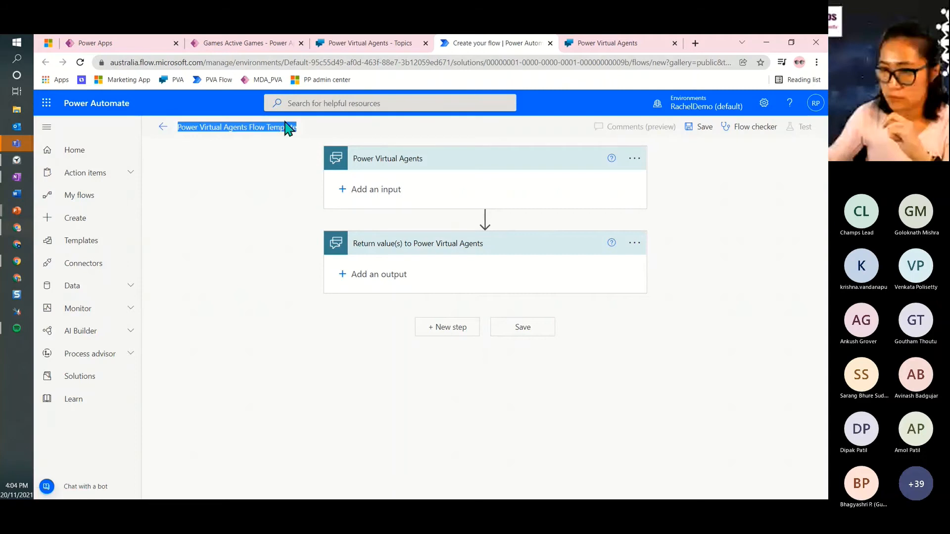
pyautogui.click(288, 130)
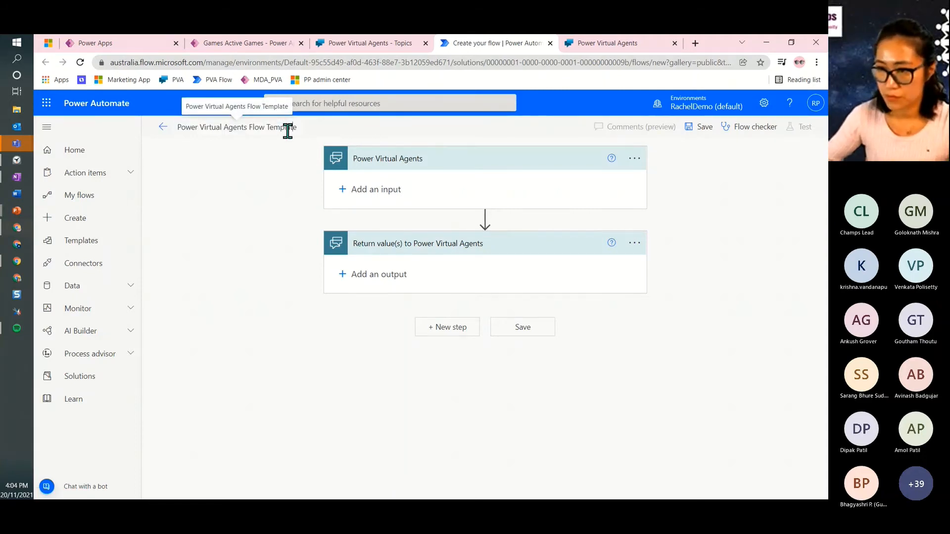
pyautogui.press('BackSpace')
pyautogui.press('BackSpace')
pyautogui.press('BackSpace')
pyautogui.press('BackSpace')
pyautogui.press('BackSpace')
pyautogui.press('BackSpace')
pyautogui.press('BackSpace')
pyautogui.press('BackSpace')
pyautogui.press('BackSpace')
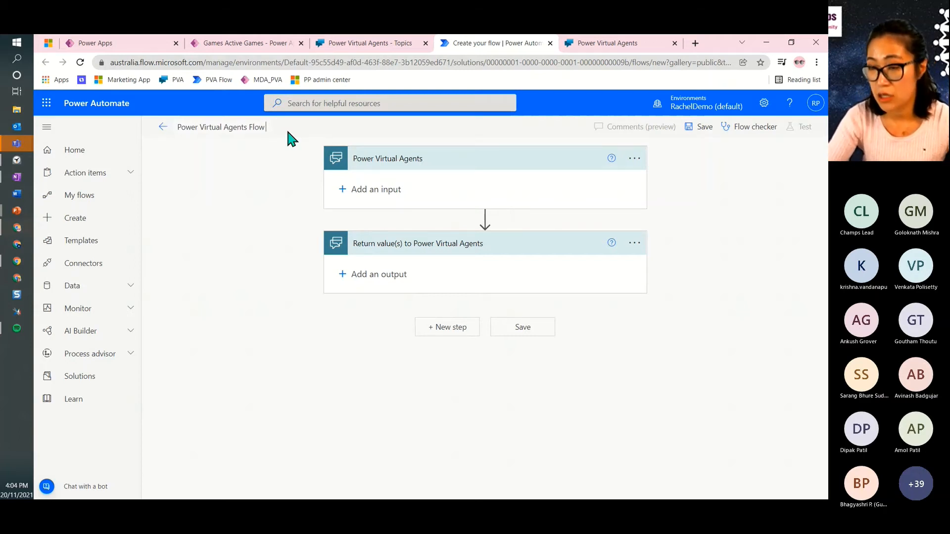
pyautogui.write('-')
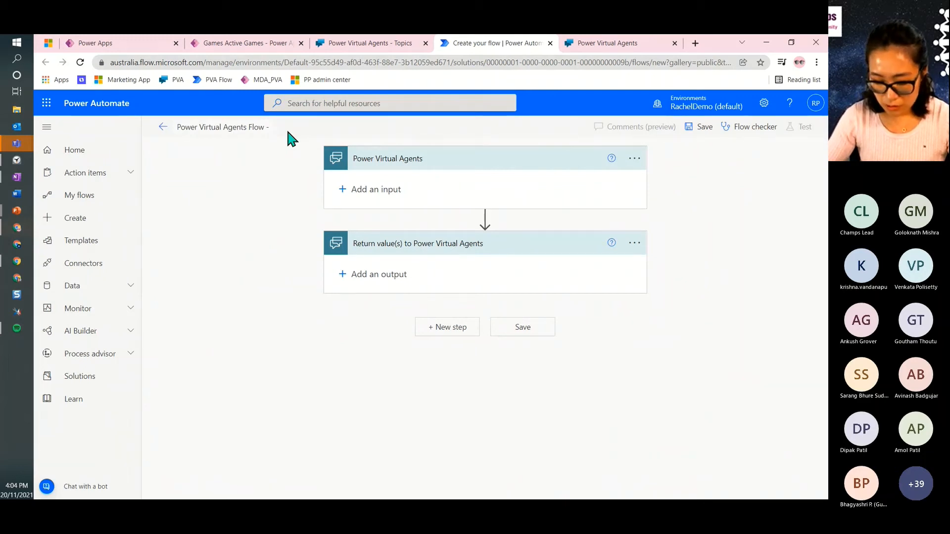
pyautogui.write(' PVA Session')
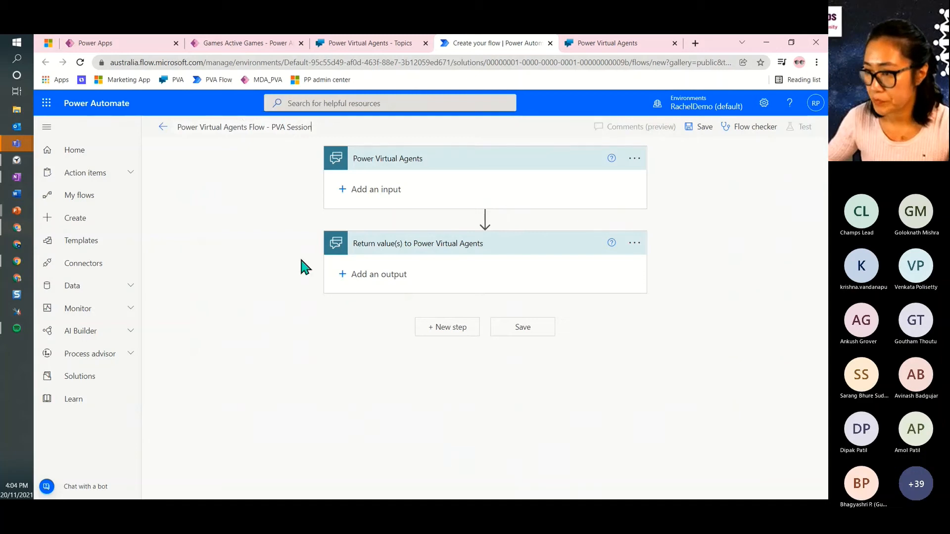
pyautogui.click(218, 251)
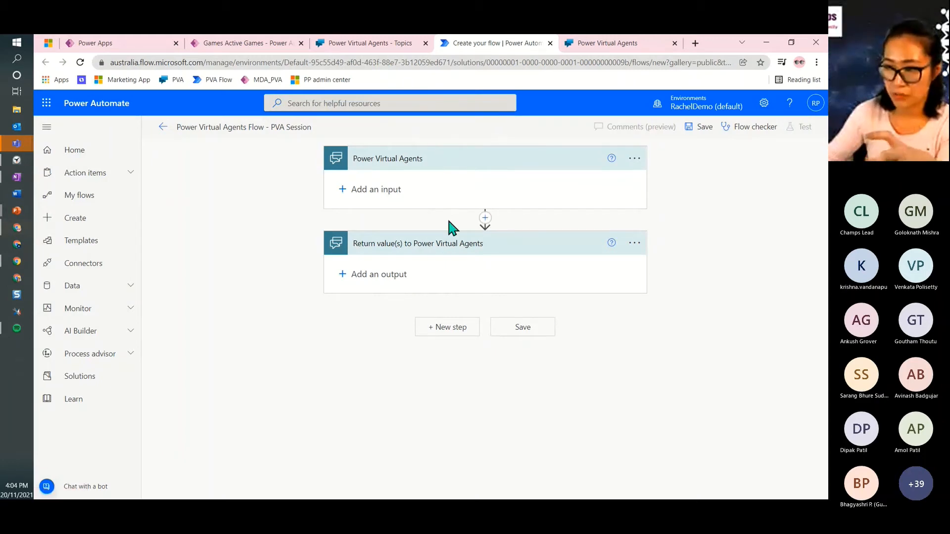
# Add a text input named TeamName to the flow's Power Virtual Agents trigger.
pyautogui.click(375, 190)
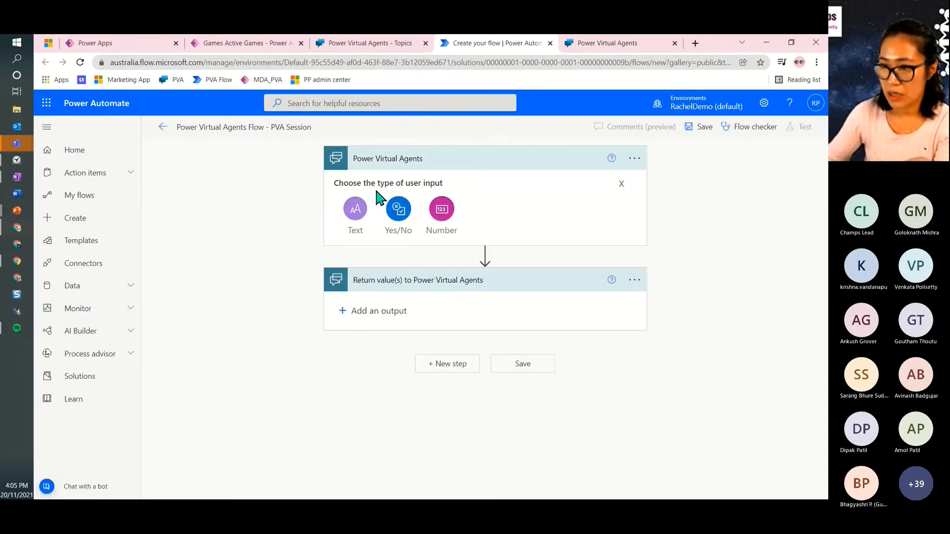
pyautogui.click(356, 212)
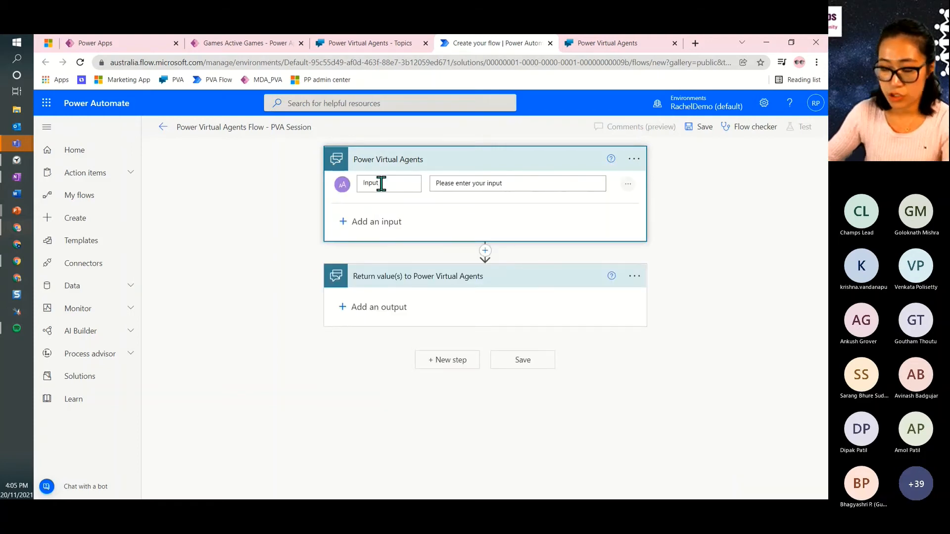
pyautogui.press('BackSpace')
pyautogui.press('BackSpace')
pyautogui.press('BackSpace')
pyautogui.press('BackSpace')
pyautogui.press('BackSpace')
pyautogui.write('Te')
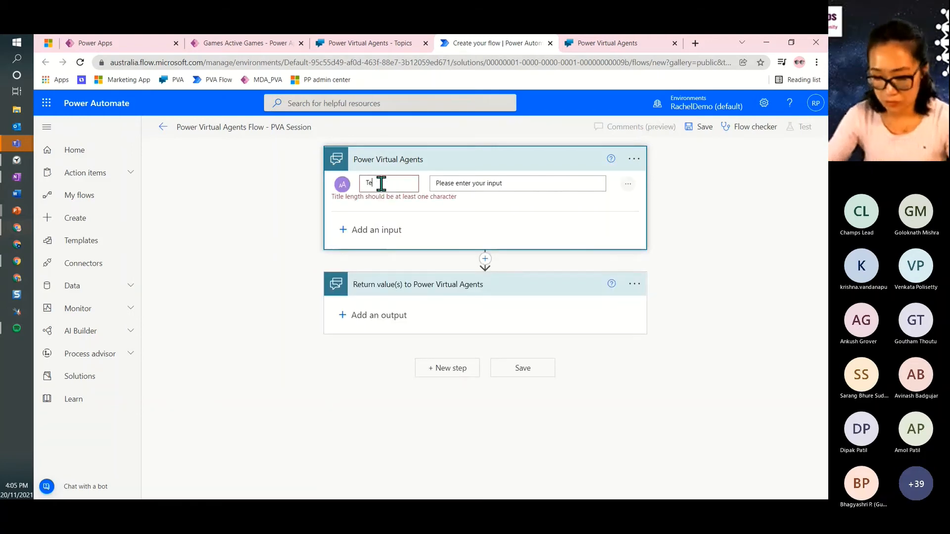
pyautogui.write('amName')
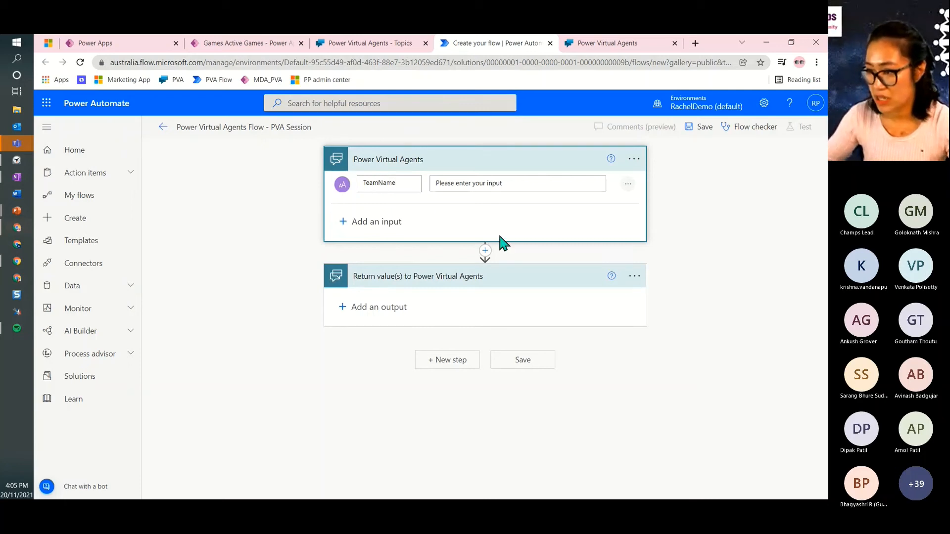
# Insert a Microsoft Dataverse List rows action between the Power Virtual Agents trigger and the return values step.
pyautogui.click(485, 251)
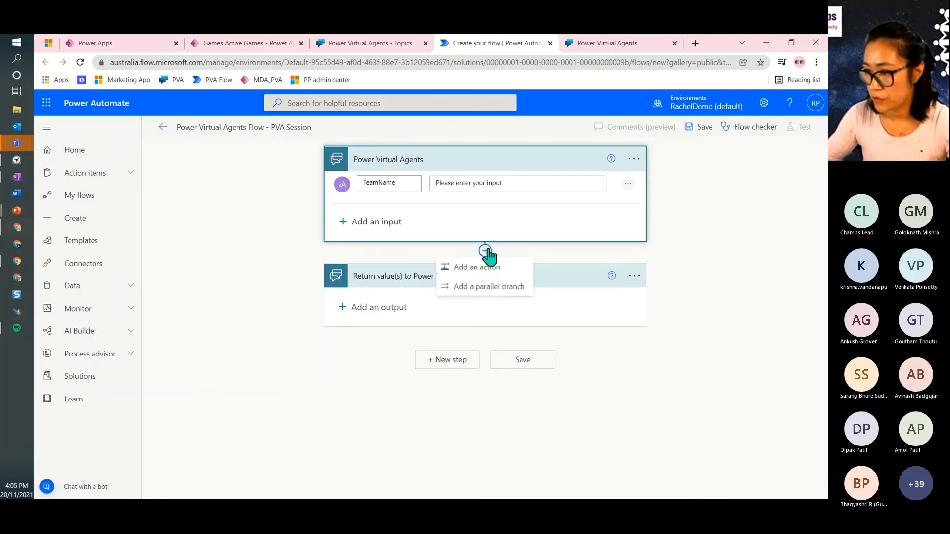
pyautogui.click(481, 270)
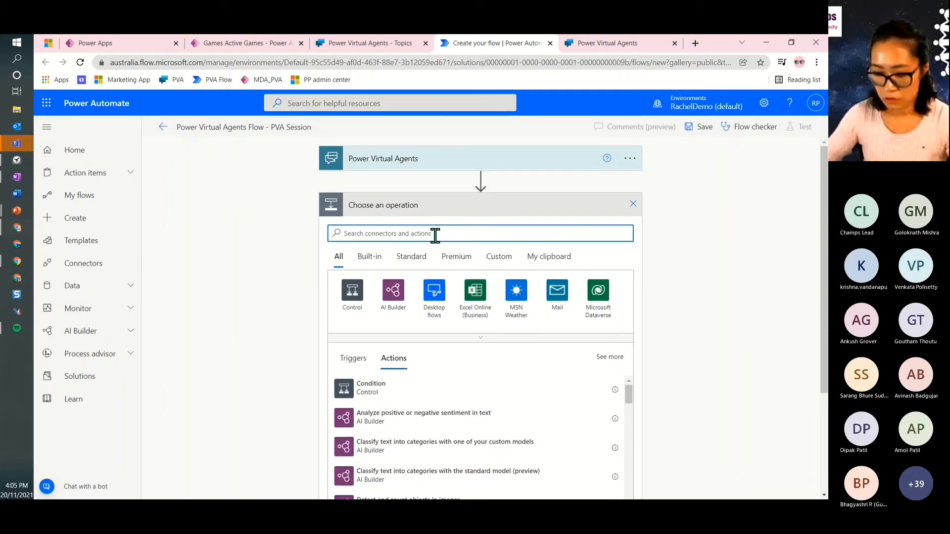
pyautogui.write('list')
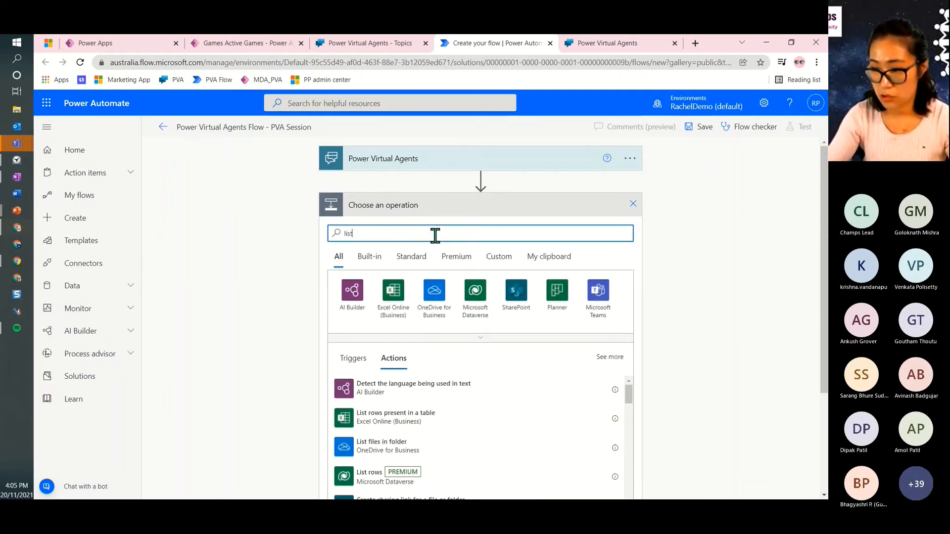
pyautogui.write(' r')
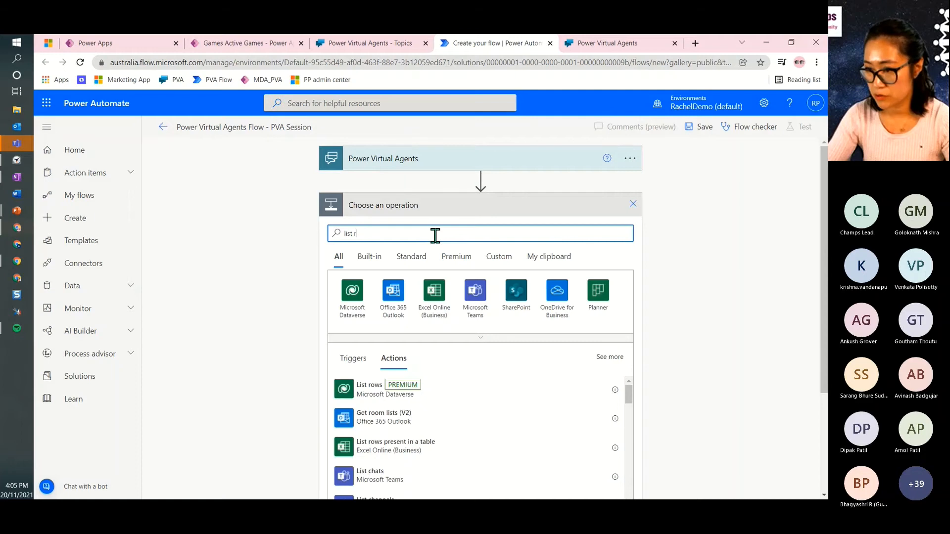
pyautogui.write('ow')
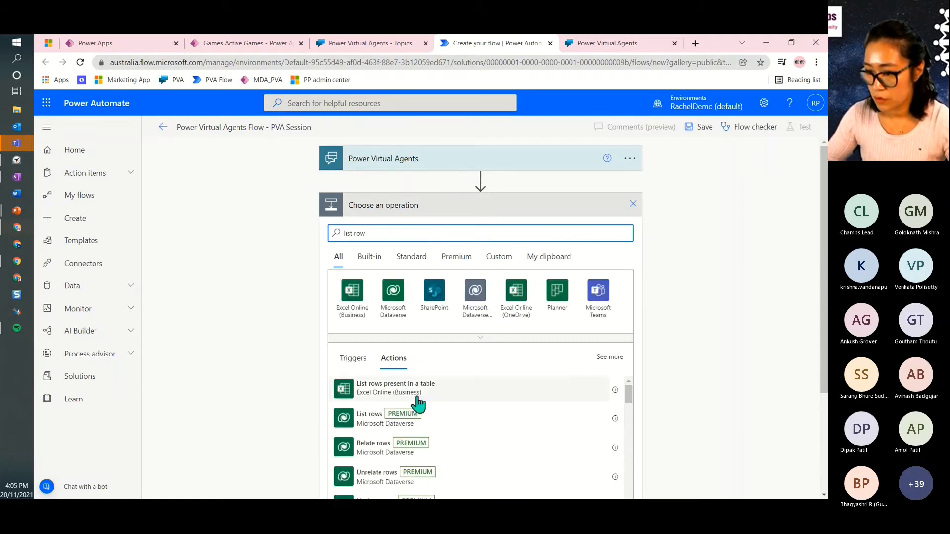
pyautogui.click(359, 419)
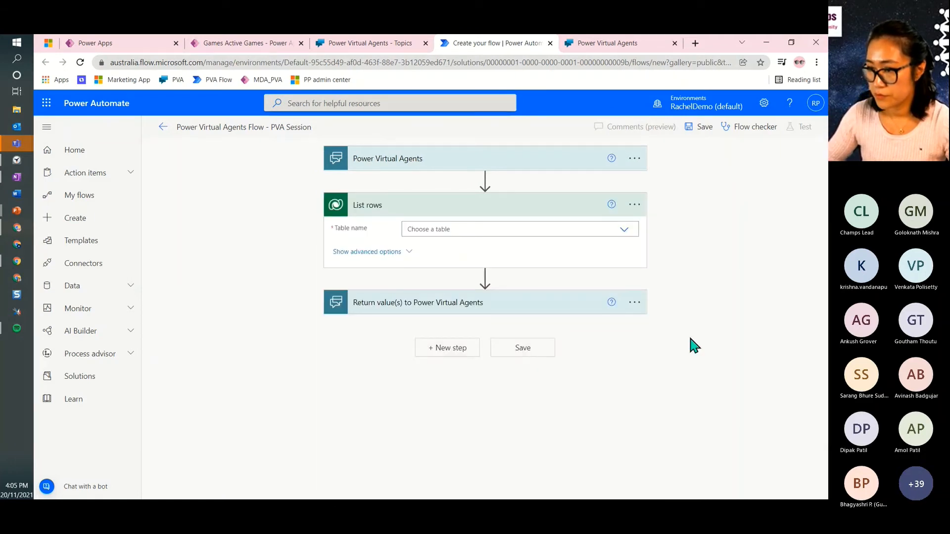
# Set the List rows action's table to Games.
pyautogui.click(441, 233)
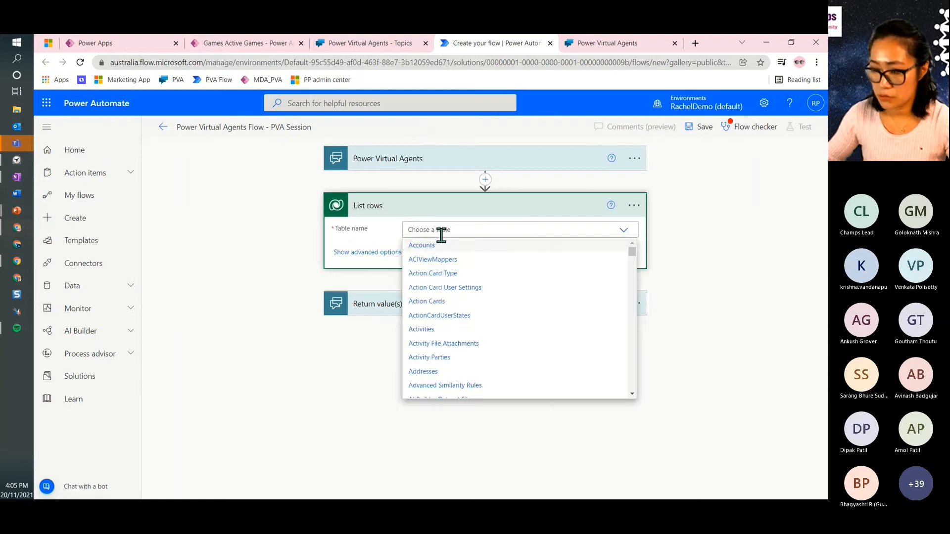
pyautogui.write('game')
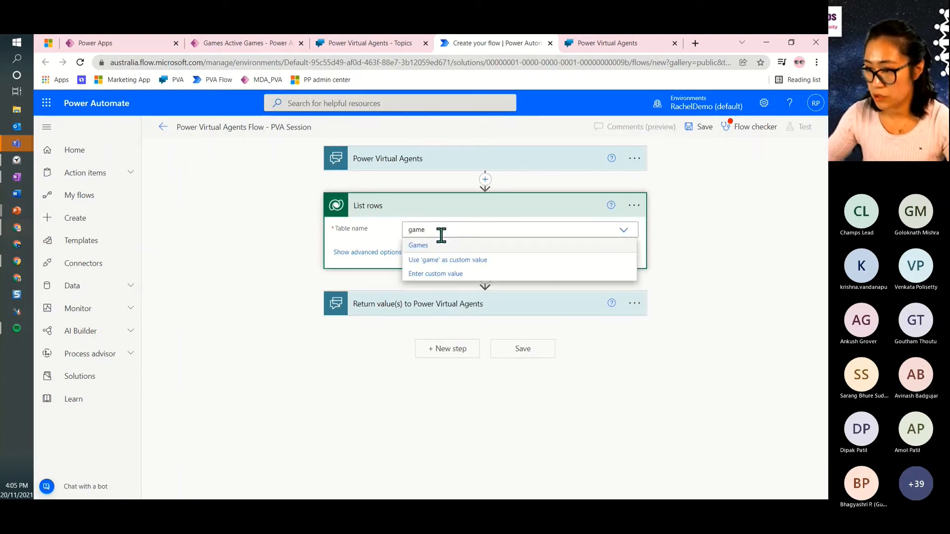
pyautogui.click(442, 247)
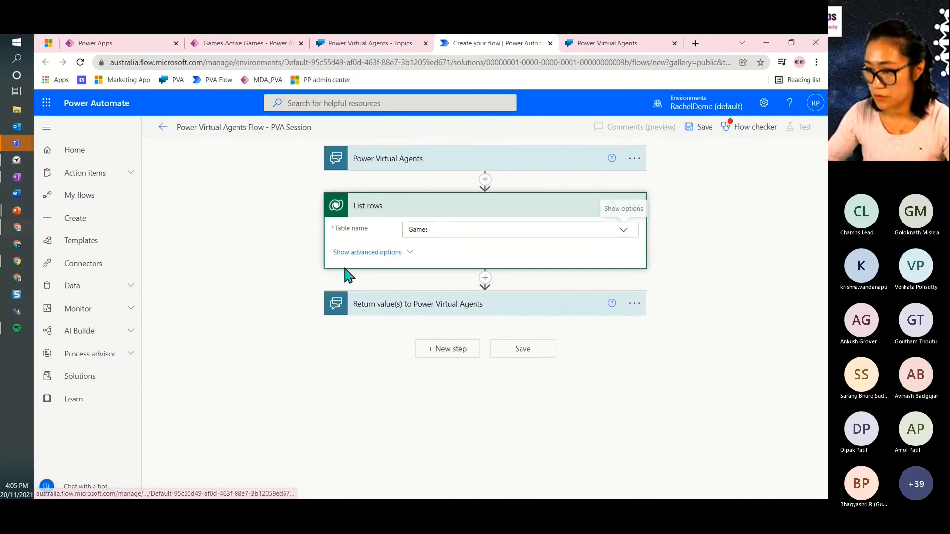
# Show the List rows action's advanced options and begin its row filter with "contains(".
pyautogui.click(392, 253)
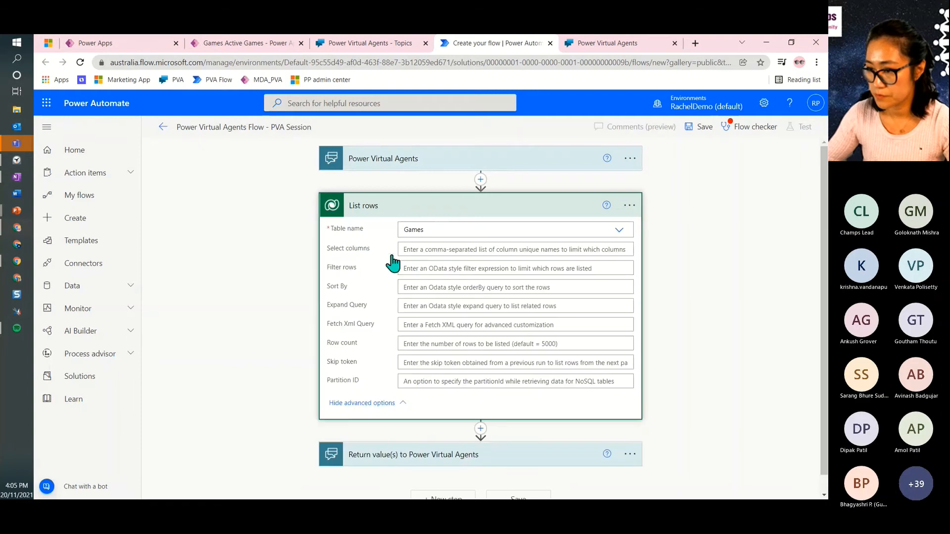
pyautogui.click(429, 269)
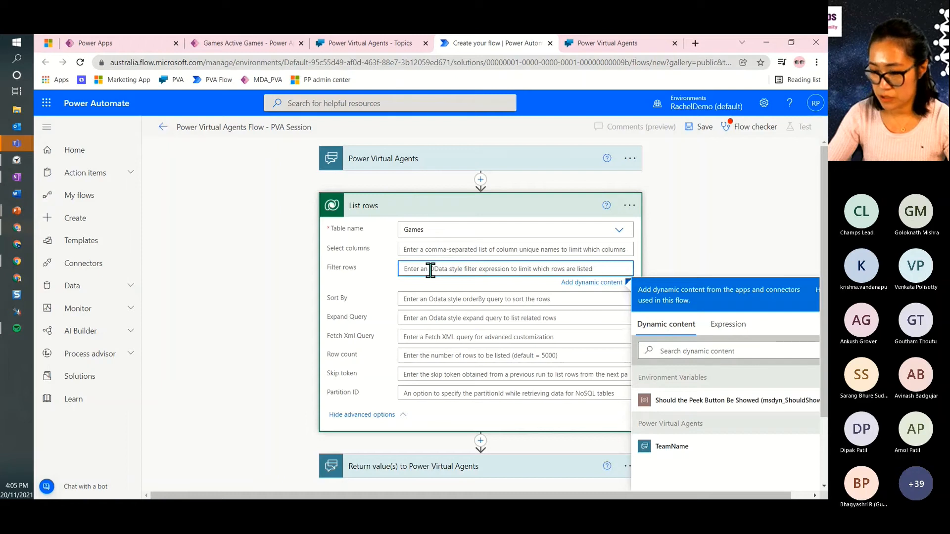
pyautogui.write('contain')
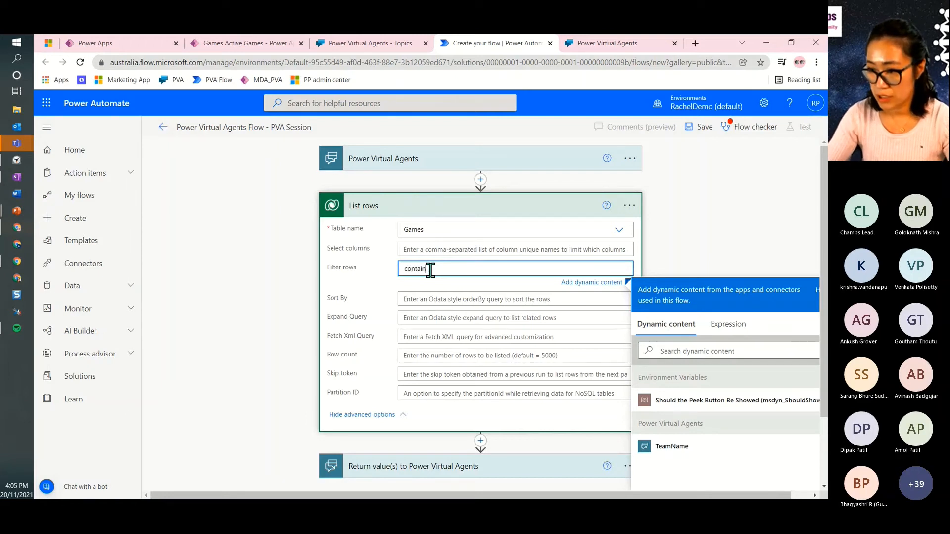
pyautogui.write('s')
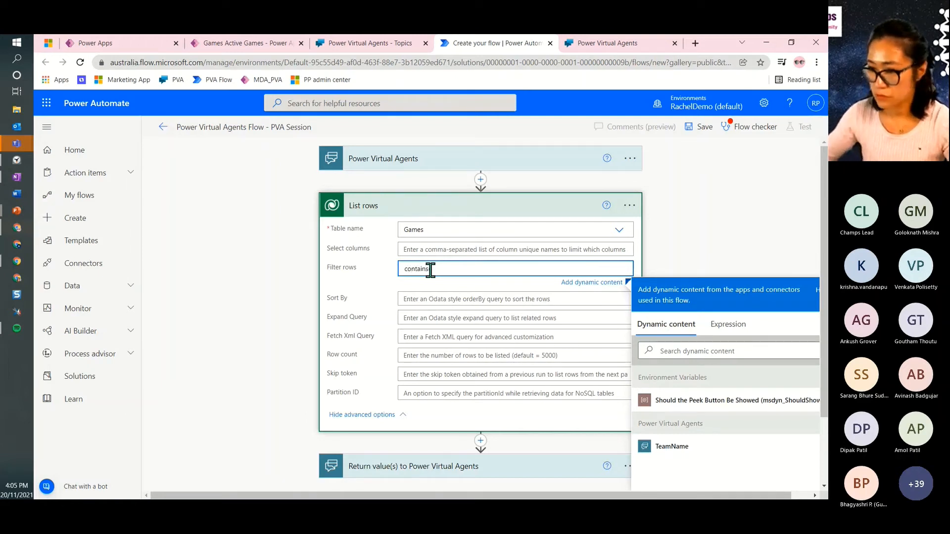
pyautogui.write('(')
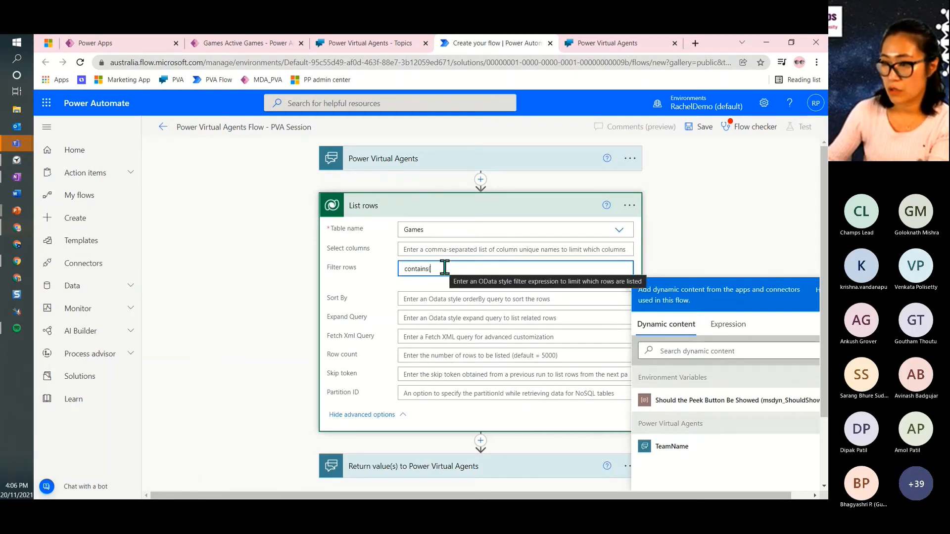
# Copy the Name column's logical name from the Game table in Power Apps and add "crc2e_name," to the flow's row filter.
pyautogui.click(126, 44)
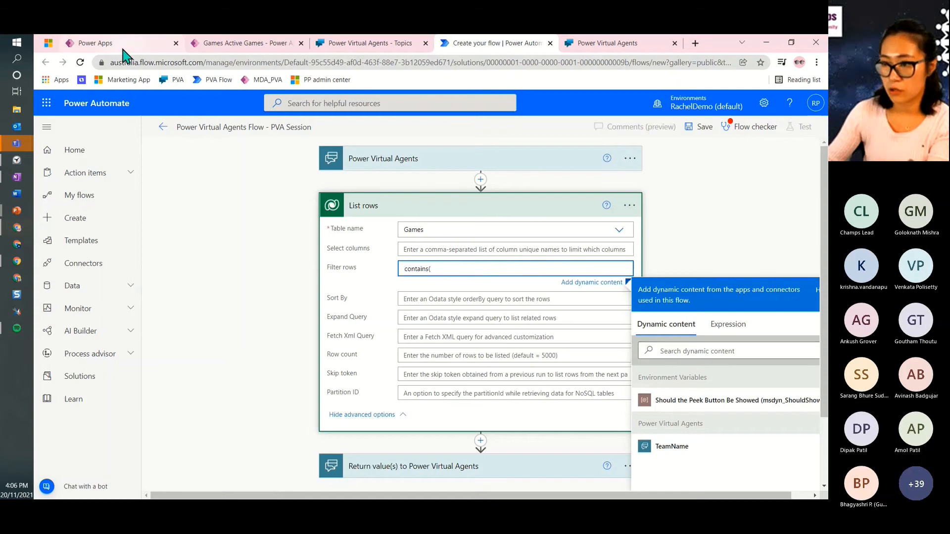
pyautogui.click(185, 179)
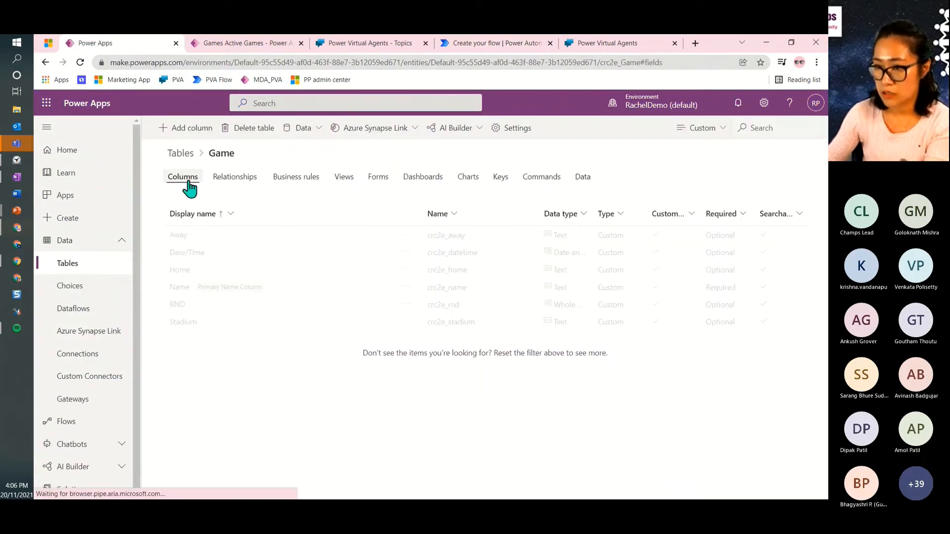
pyautogui.click(470, 283)
pyautogui.moveTo(471, 283); pyautogui.dragTo(426, 296)
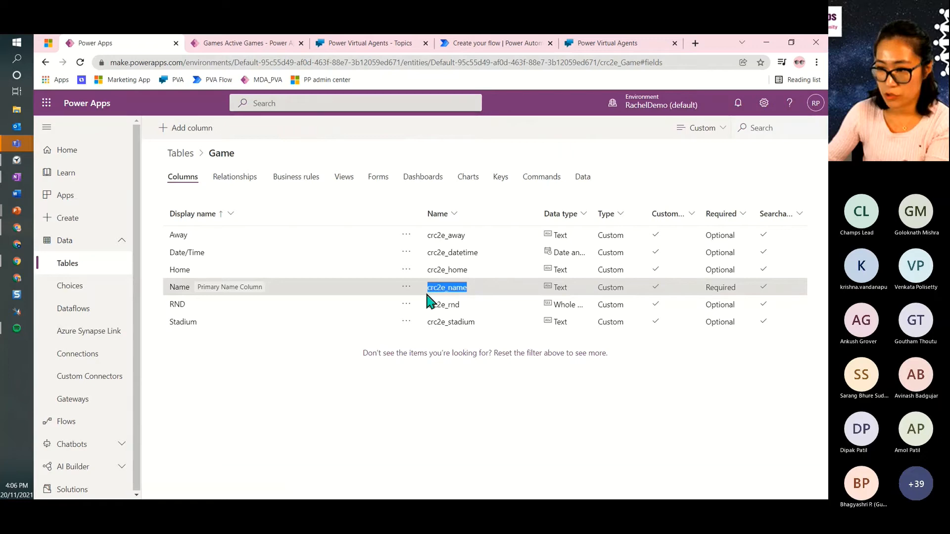
pyautogui.click(491, 43)
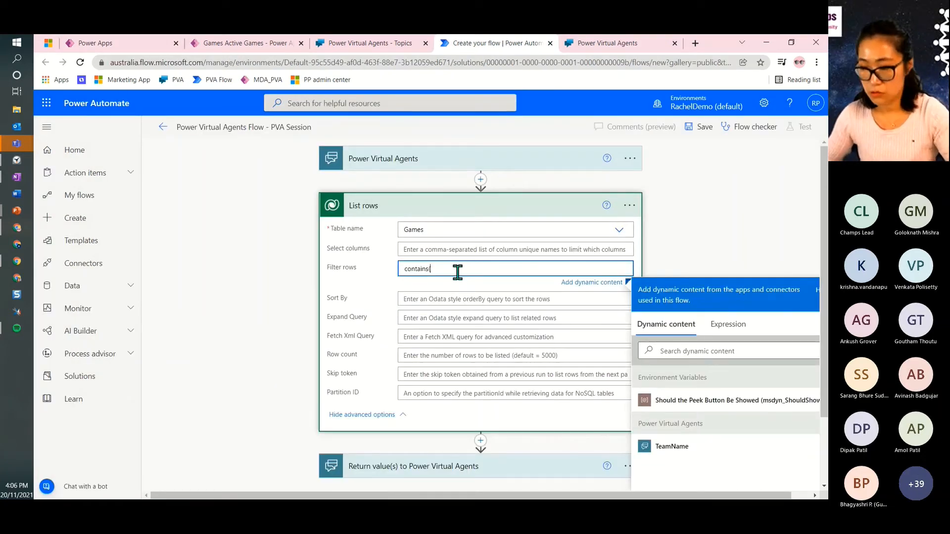
pyautogui.write('crc2e_name,')
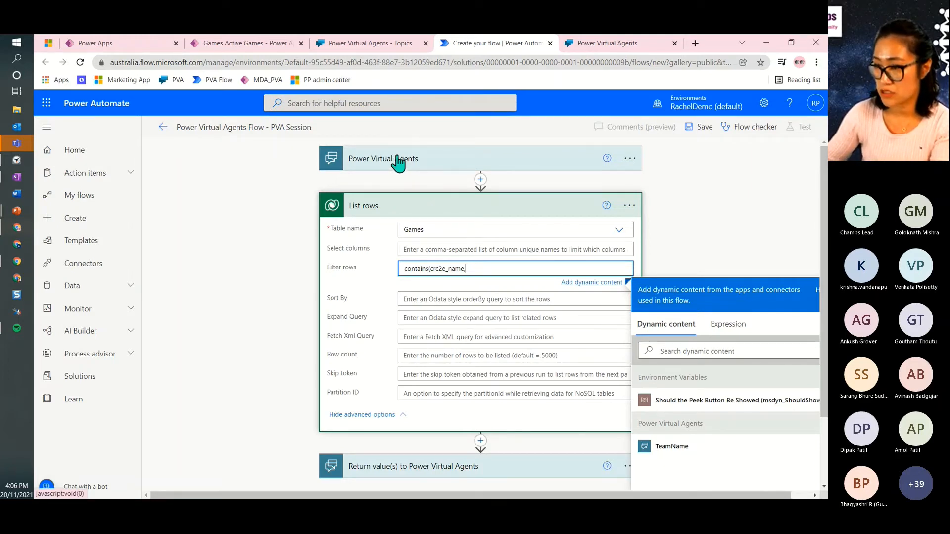
# Complete the row filter with the trigger's TeamName value in single quotes and a closing parenthesis.
pyautogui.click(683, 351)
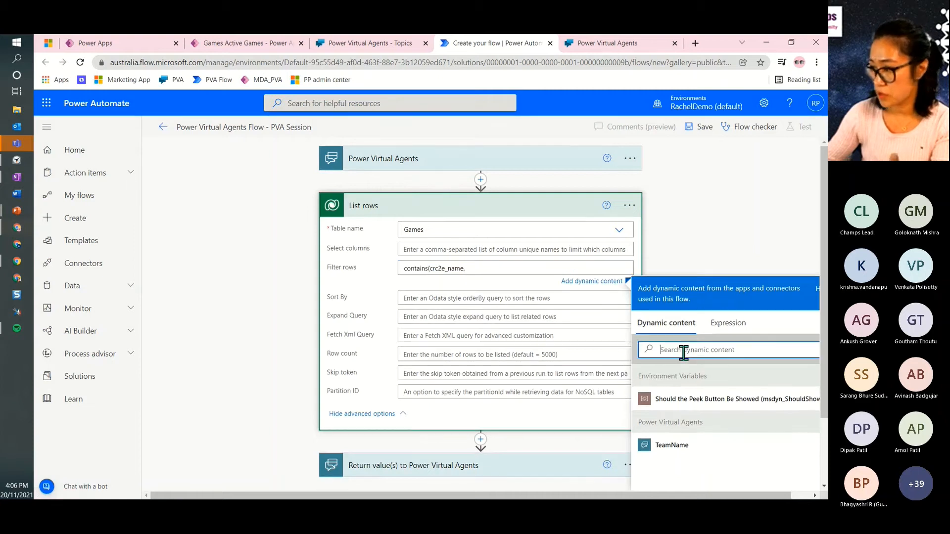
pyautogui.click(692, 449)
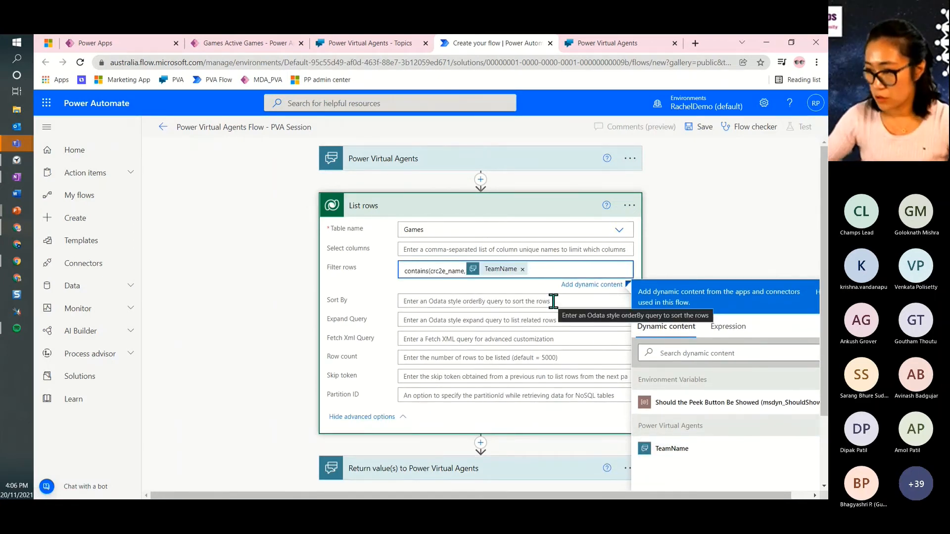
pyautogui.write(')')
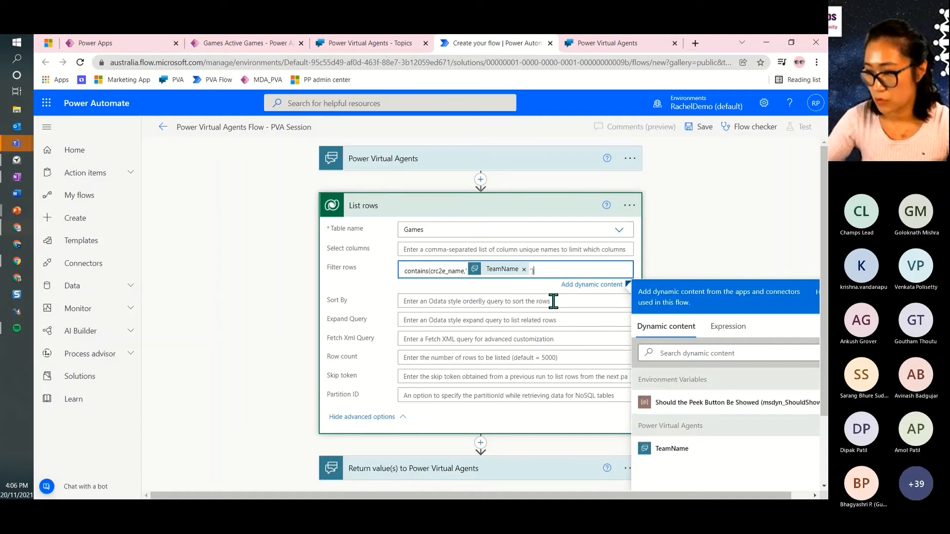
pyautogui.click(673, 240)
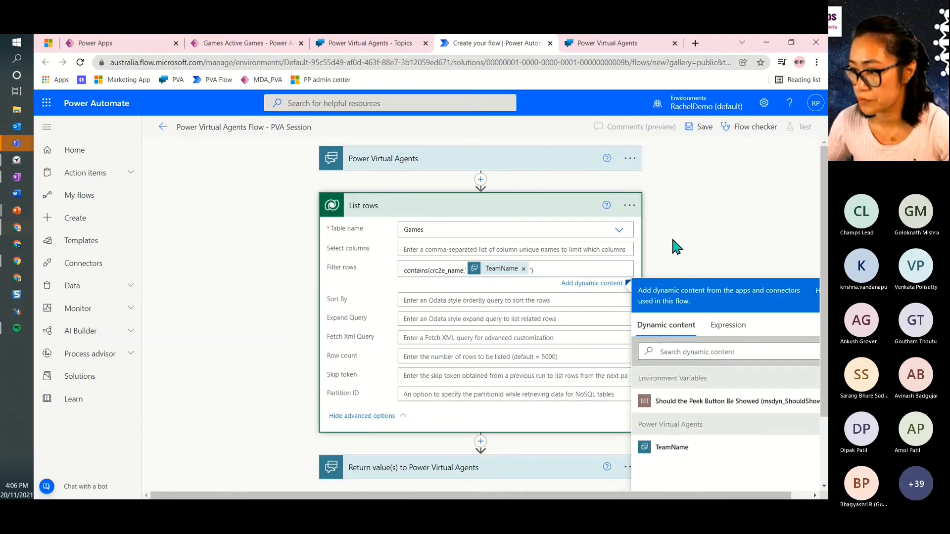
# Insert an Initialize variable action between List rows and the return values step.
pyautogui.scroll(-1, 545, 341)
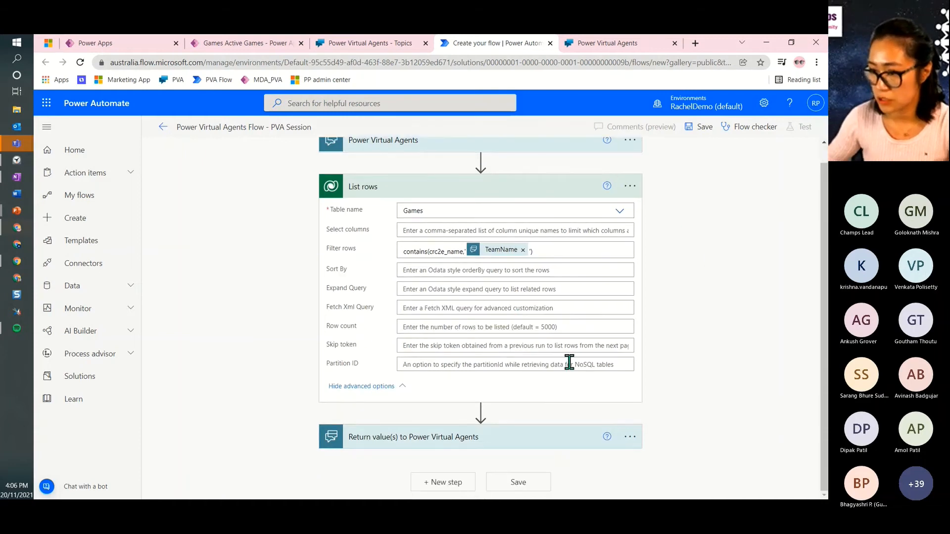
pyautogui.click(480, 411)
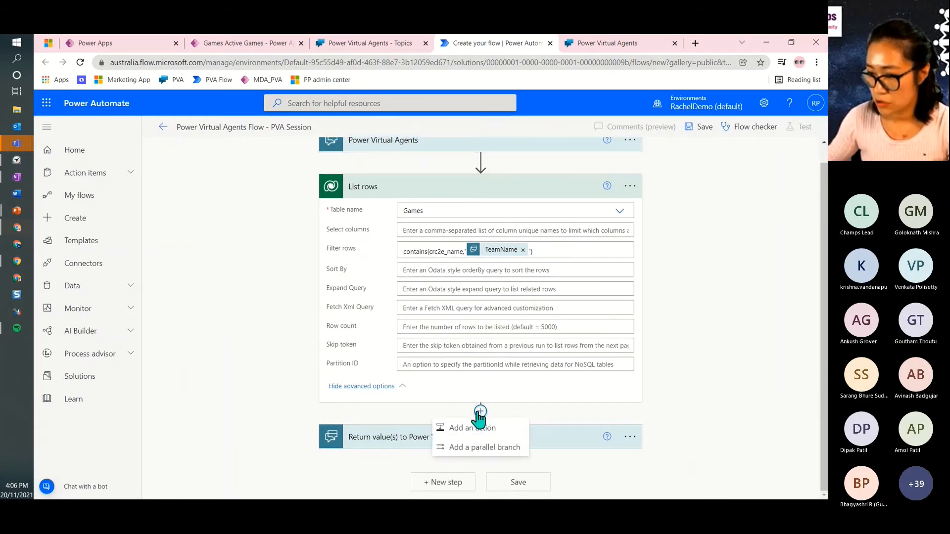
pyautogui.click(479, 430)
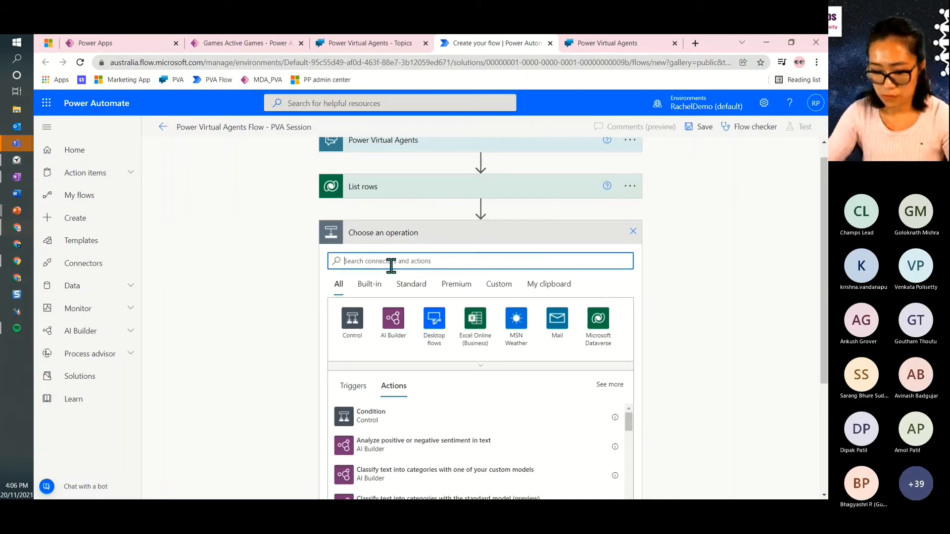
pyautogui.write('ini')
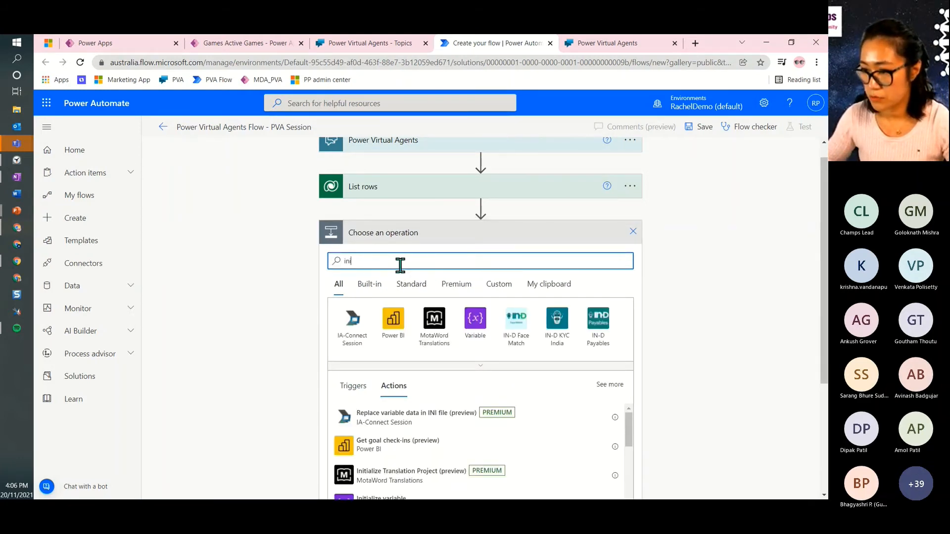
pyautogui.click(471, 327)
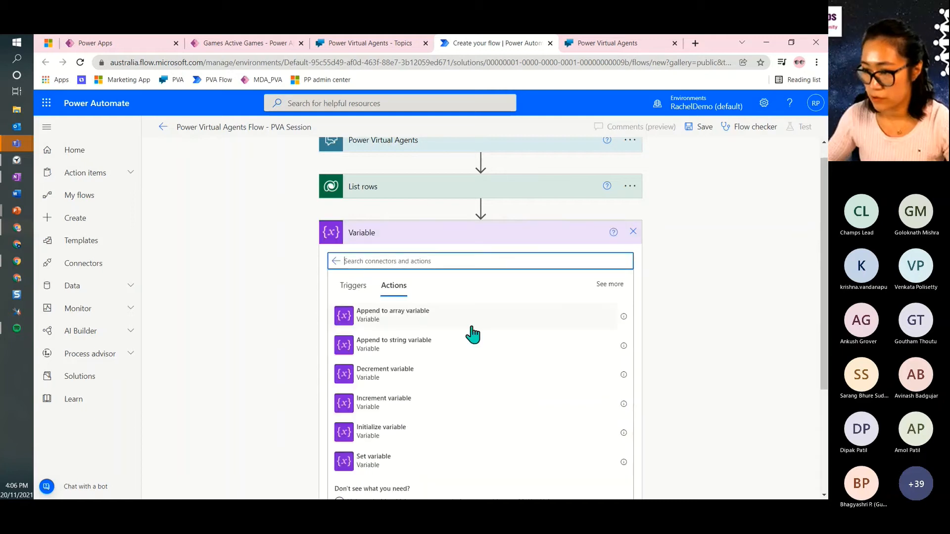
pyautogui.click(390, 435)
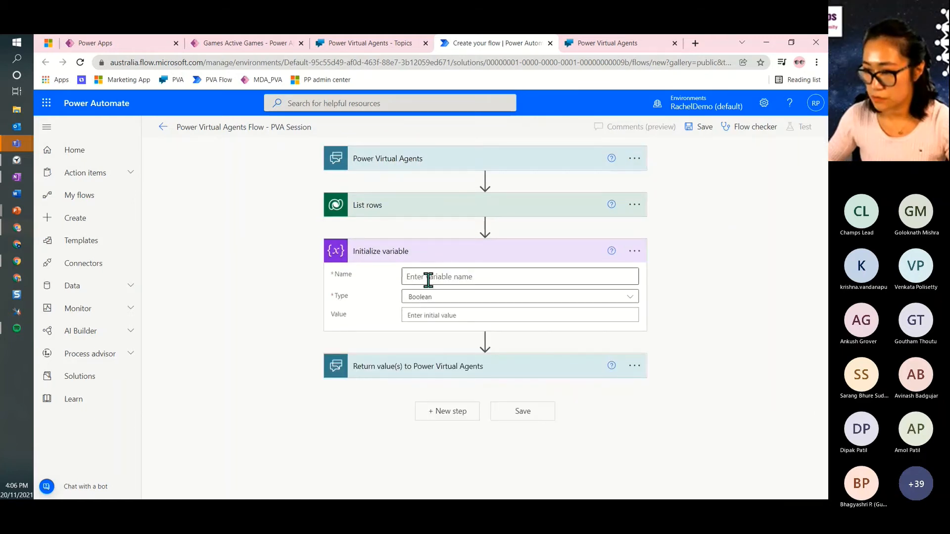
# Name the initialized variable VarTeam and set its type to String.
pyautogui.click(428, 278)
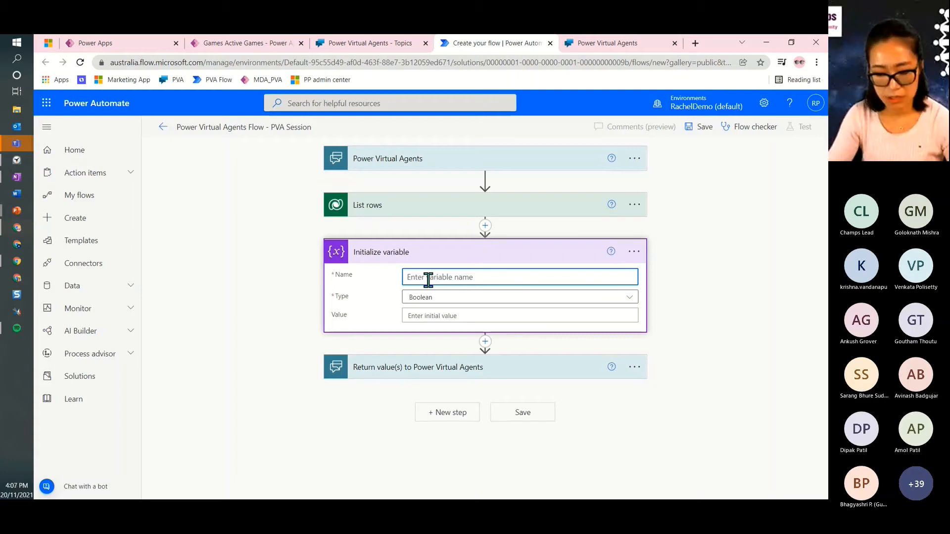
pyautogui.write('VarTeam')
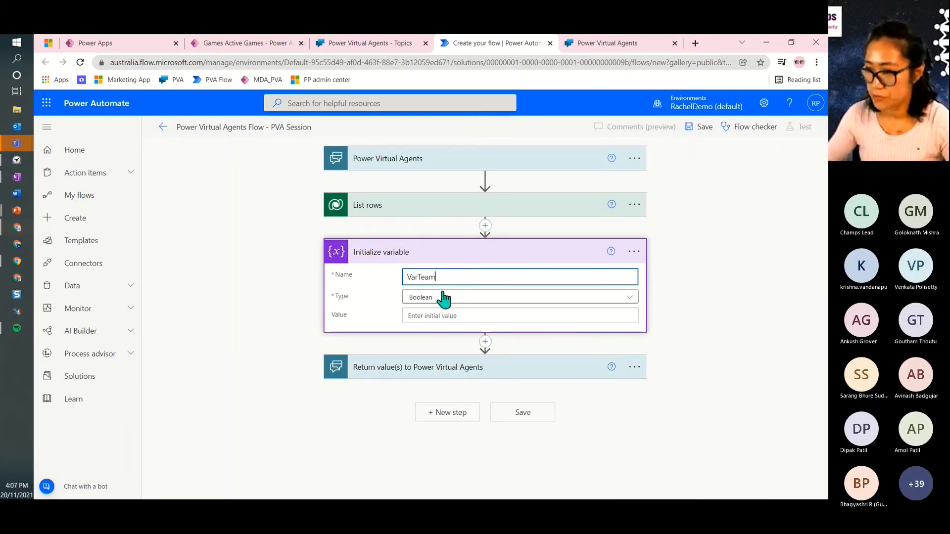
pyautogui.click(443, 297)
pyautogui.click(435, 375)
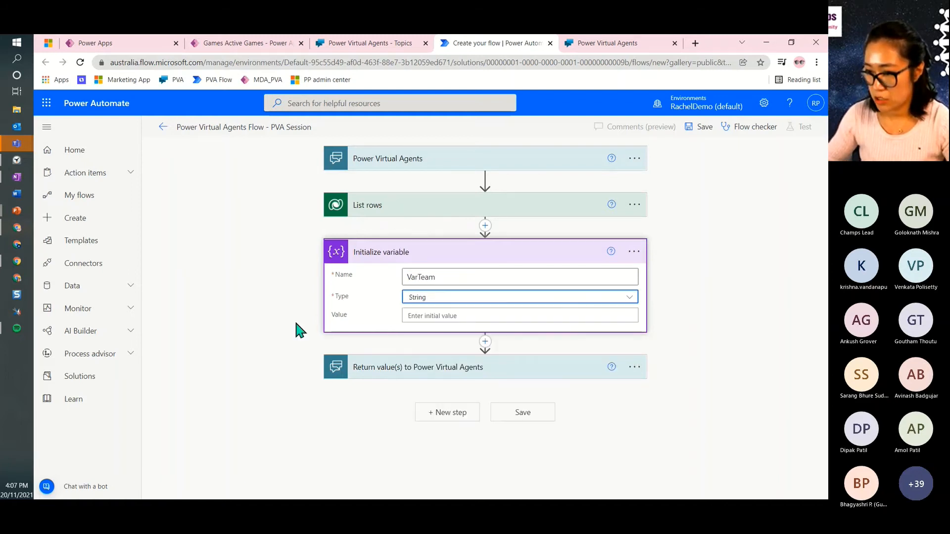
# Insert an Append to string variable action after Initialize variable and set its variable to VarTeam.
pyautogui.click(485, 342)
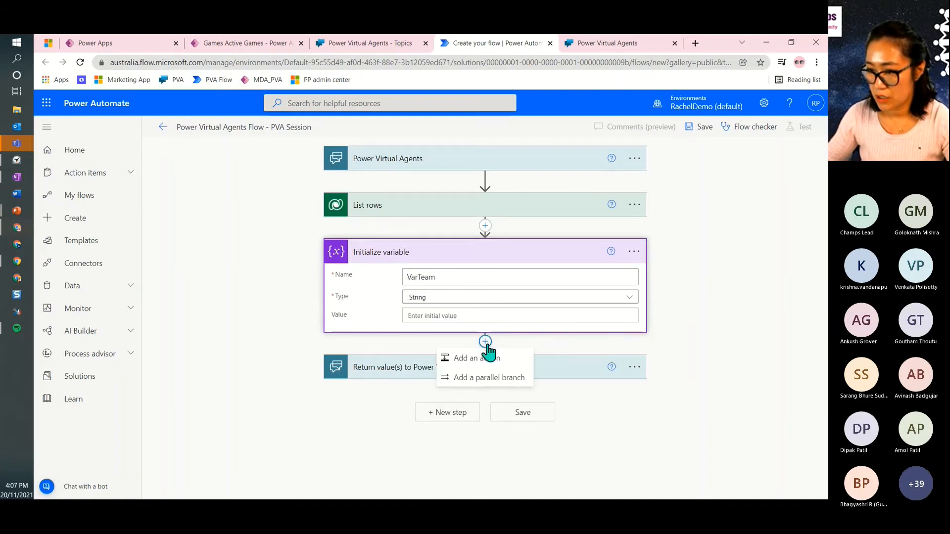
pyautogui.click(513, 364)
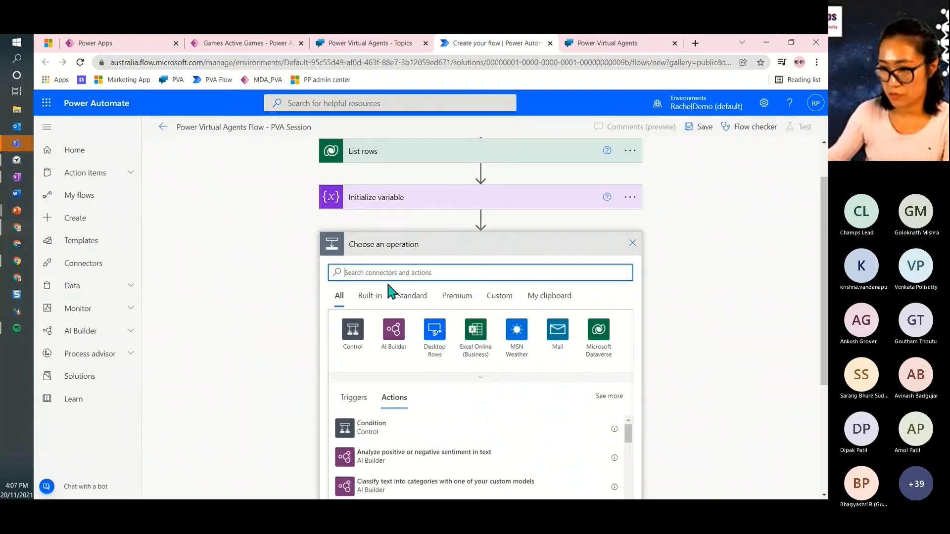
pyautogui.write('appe')
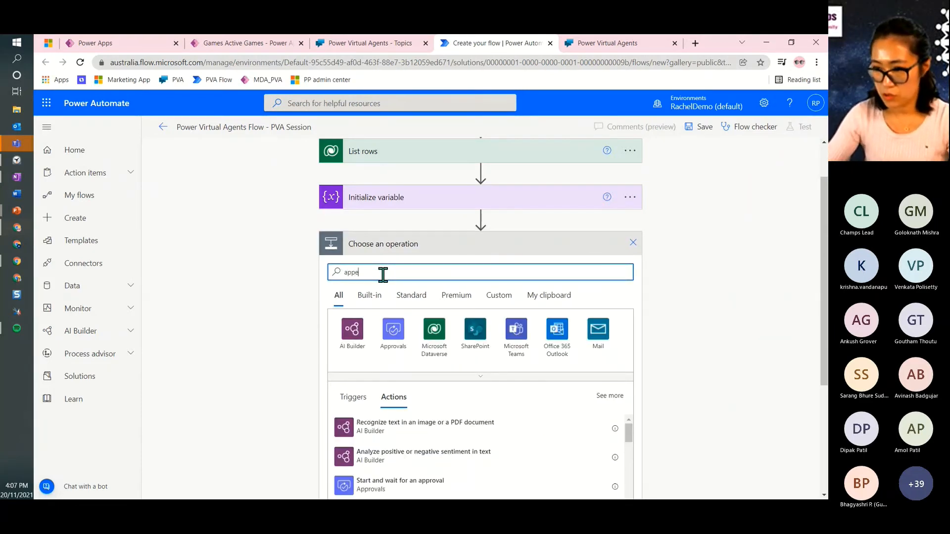
pyautogui.write('nd')
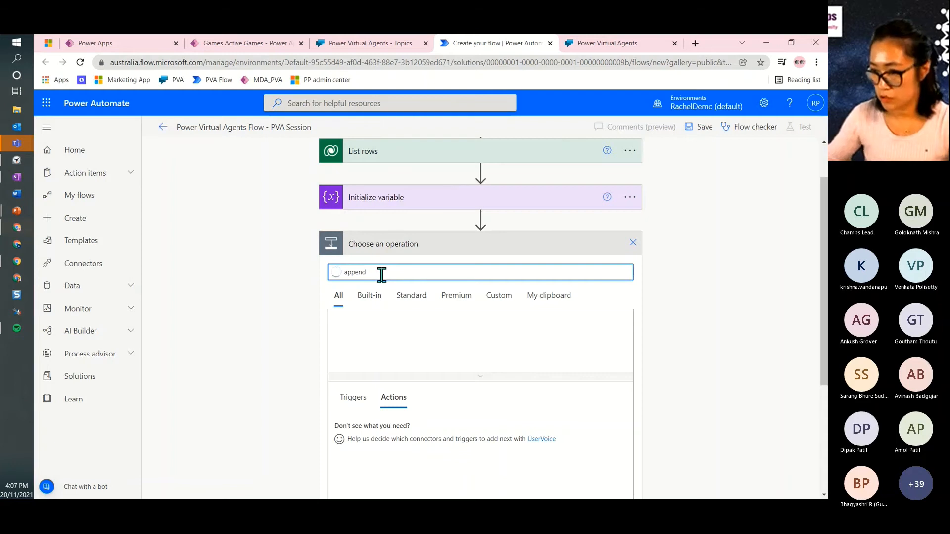
pyautogui.click(396, 425)
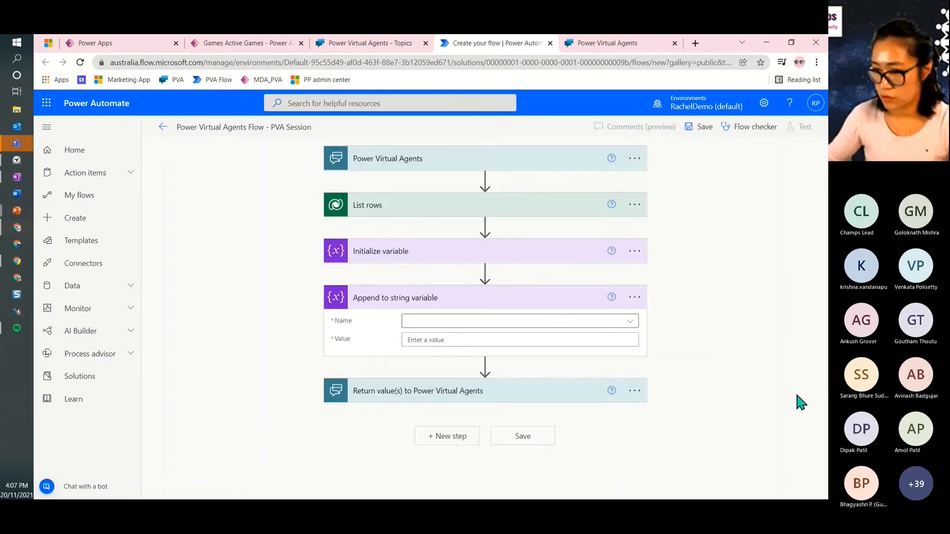
pyautogui.click(517, 323)
pyautogui.click(476, 359)
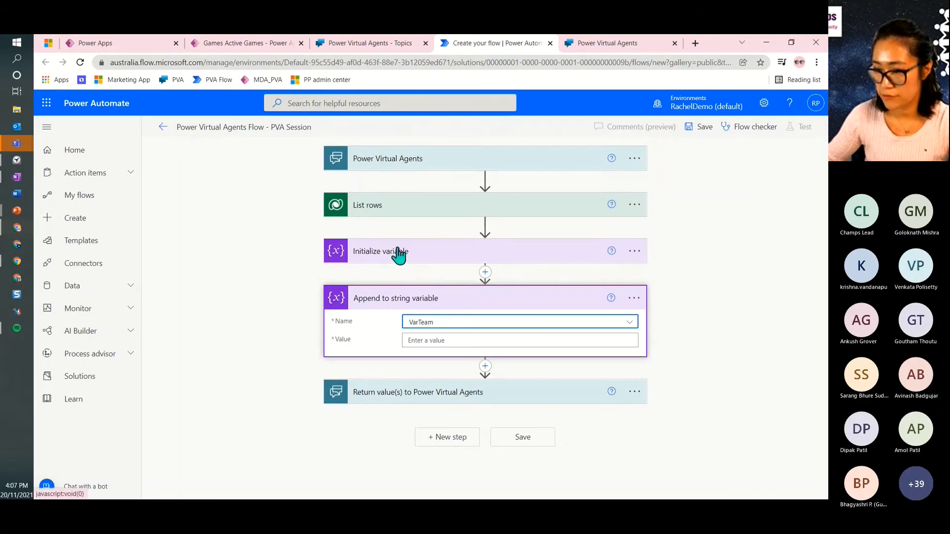
# Check the game info layout in the GameBot demo chat and start the Append to string variable value with "Game:".
pyautogui.click(458, 340)
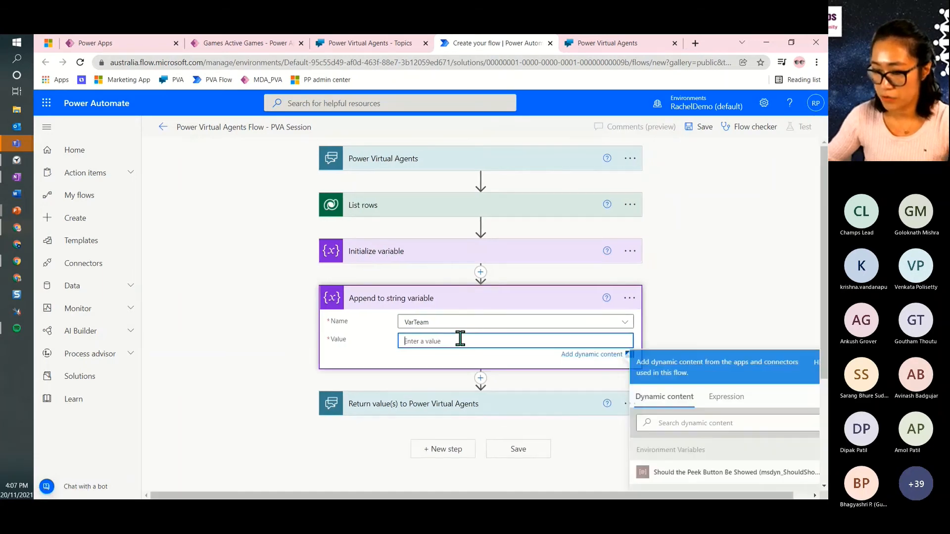
pyautogui.scroll(-2, 682, 297)
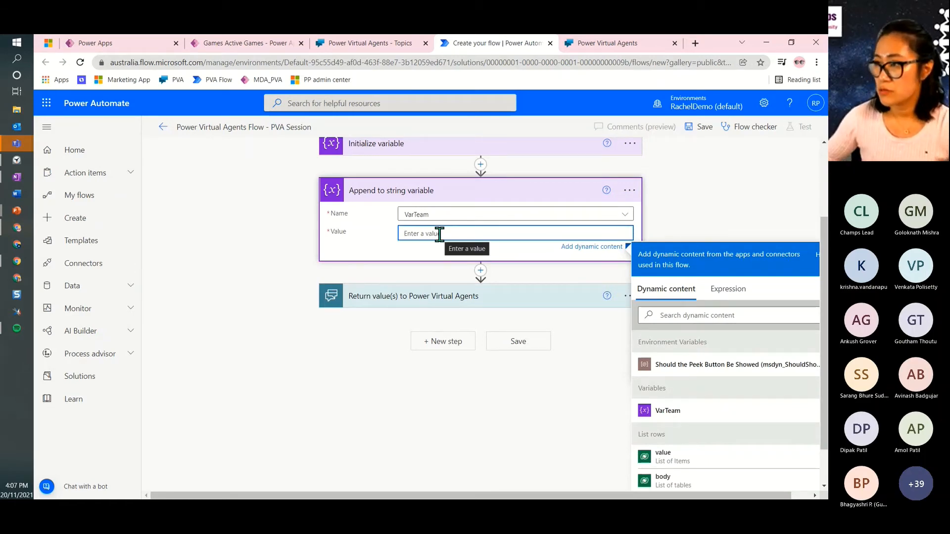
pyautogui.click(605, 43)
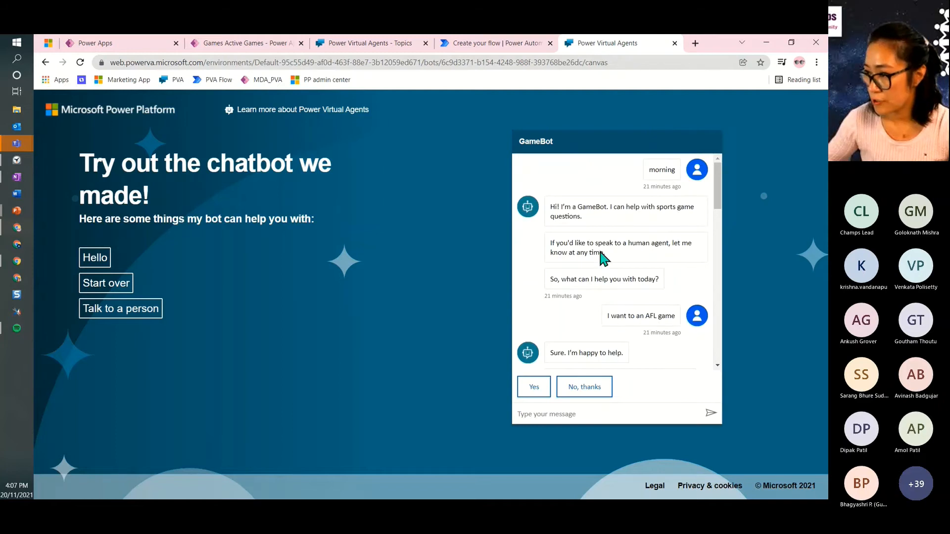
pyautogui.scroll(-5, 602, 258)
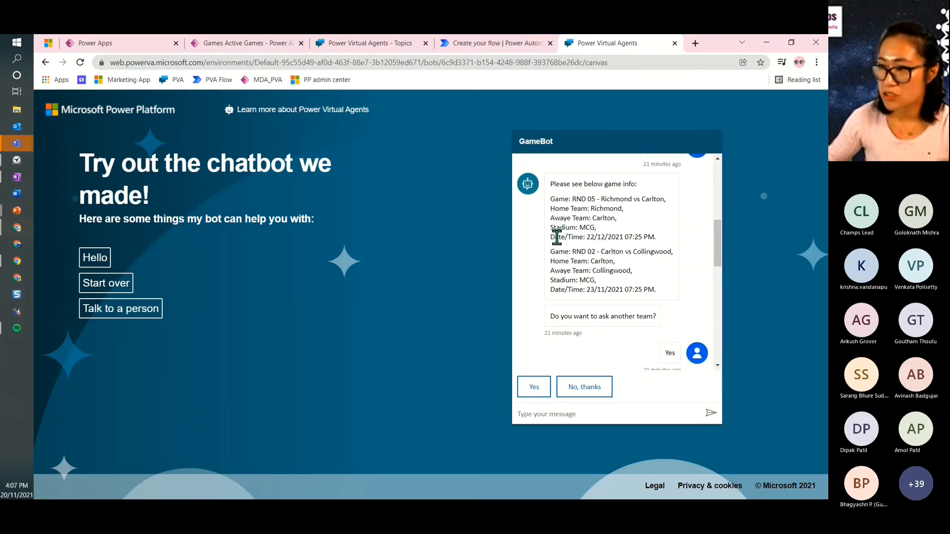
pyautogui.click(358, 43)
pyautogui.click(482, 45)
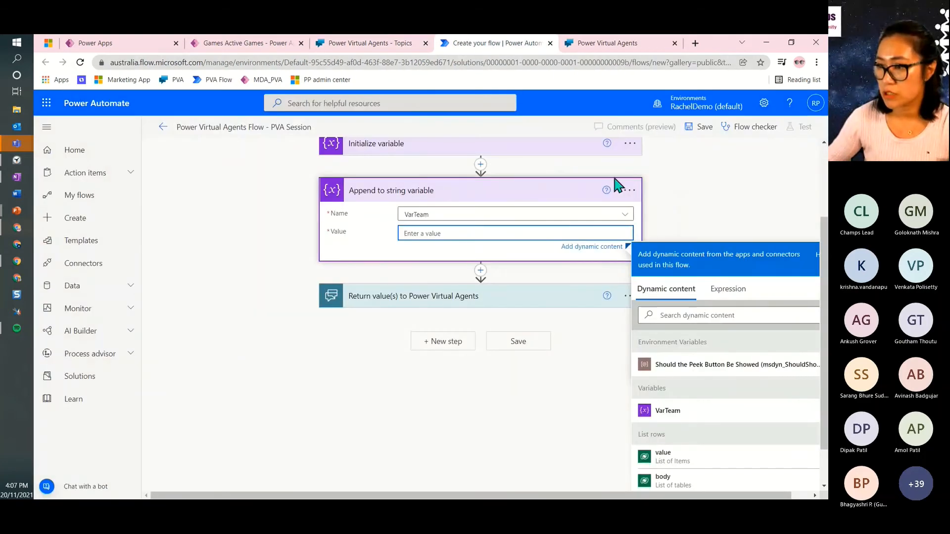
pyautogui.write('Ga')
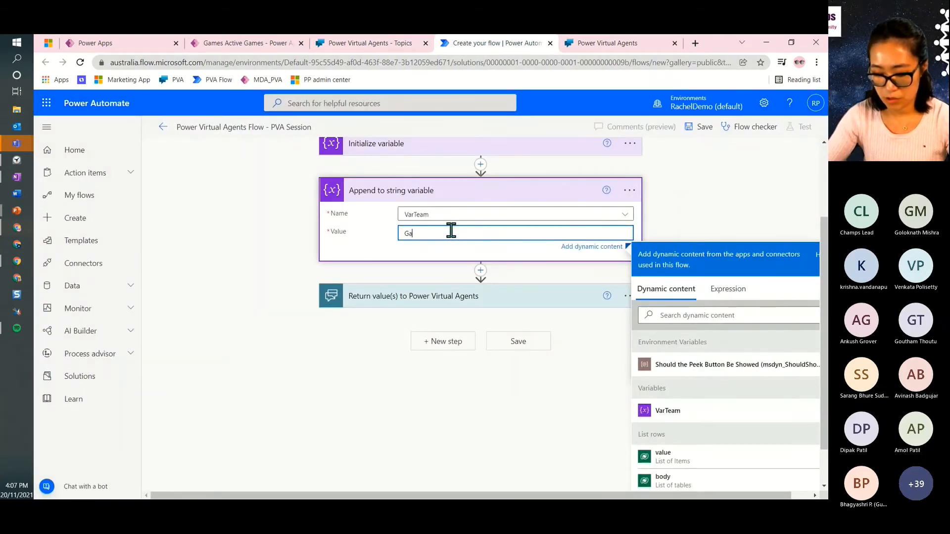
pyautogui.write('me:')
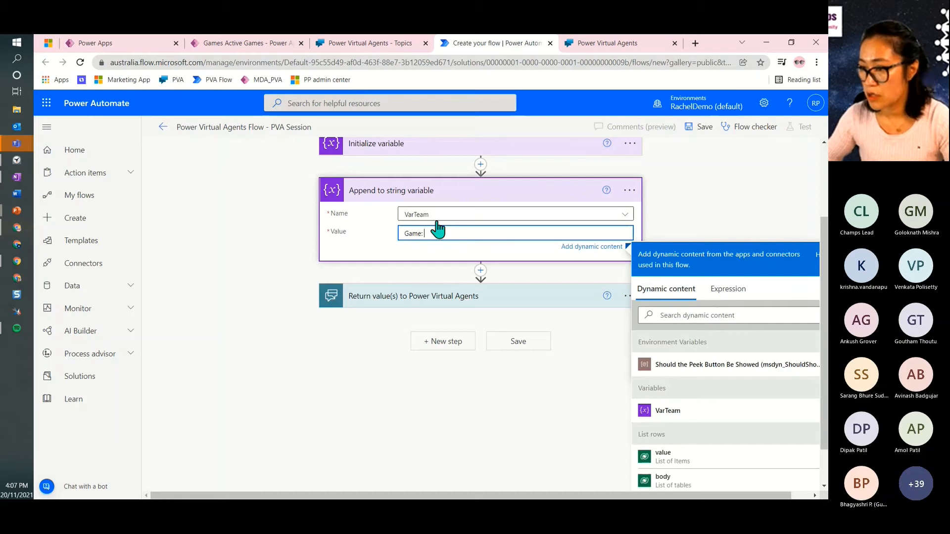
pyautogui.click(701, 315)
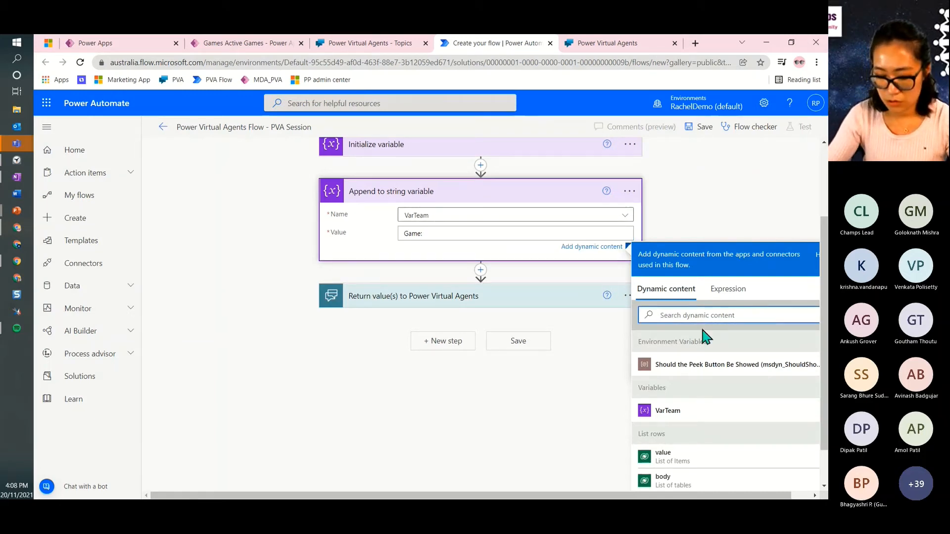
pyautogui.write('gam')
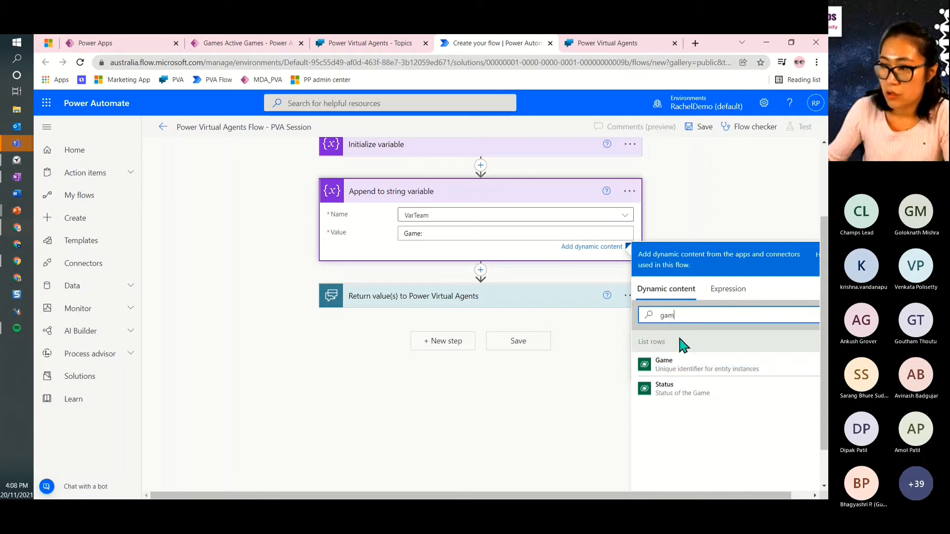
pyautogui.press('BackSpace')
pyautogui.press('BackSpace')
pyautogui.press('BackSpace')
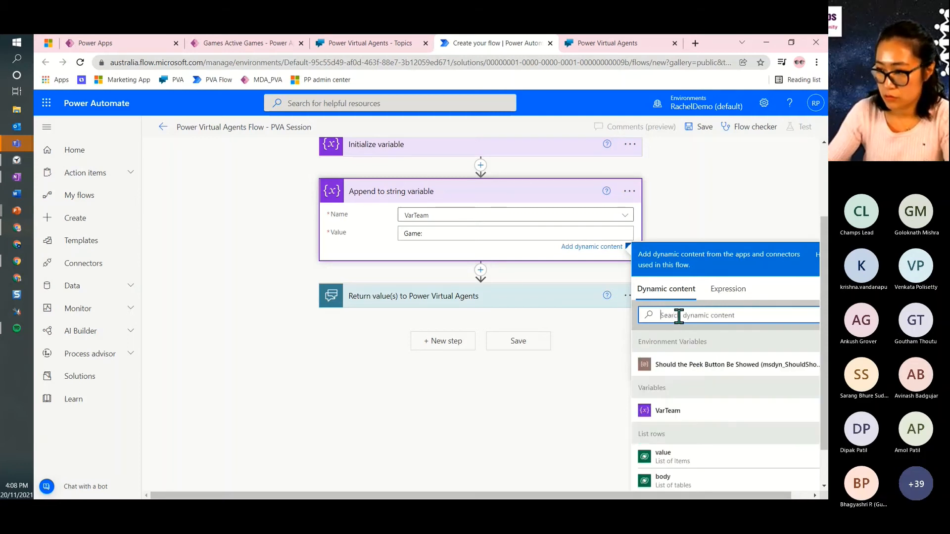
# Insert the Name value from List rows after "Game:" and end that line with a semicolon.
pyautogui.write('name')
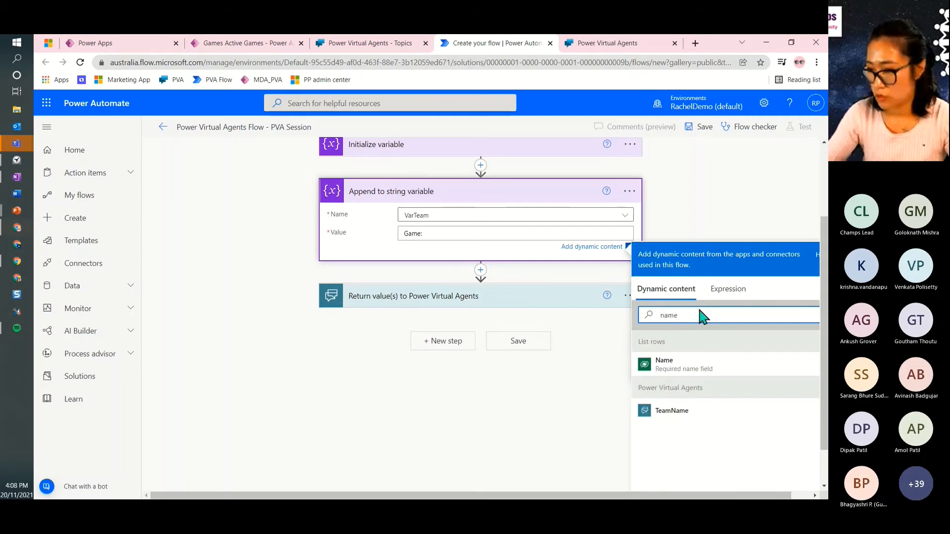
pyautogui.click(696, 369)
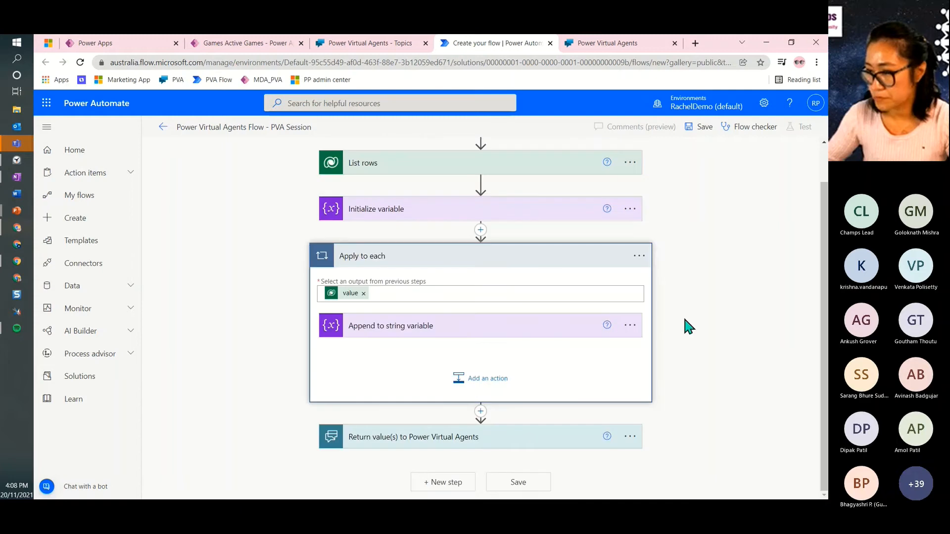
pyautogui.click(422, 331)
pyautogui.click(501, 370)
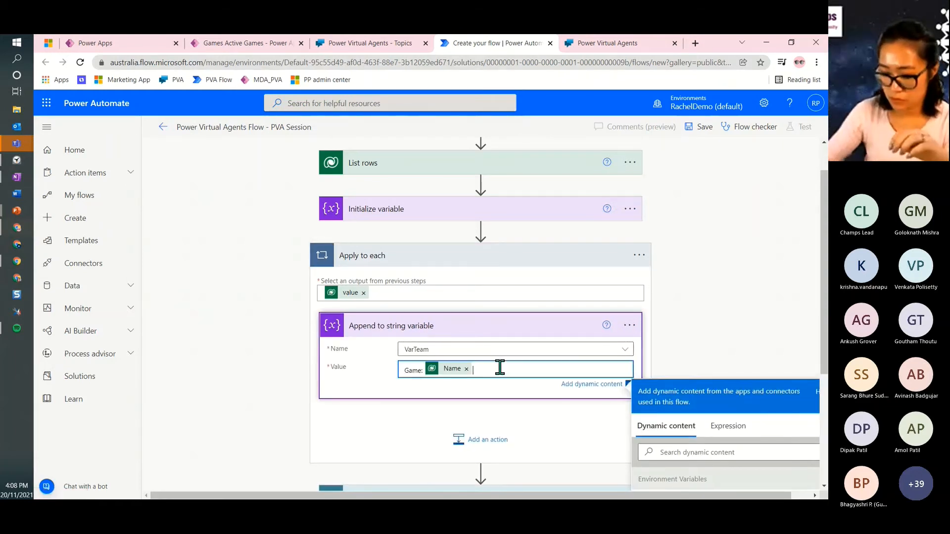
pyautogui.write(';')
pyautogui.press('Return')
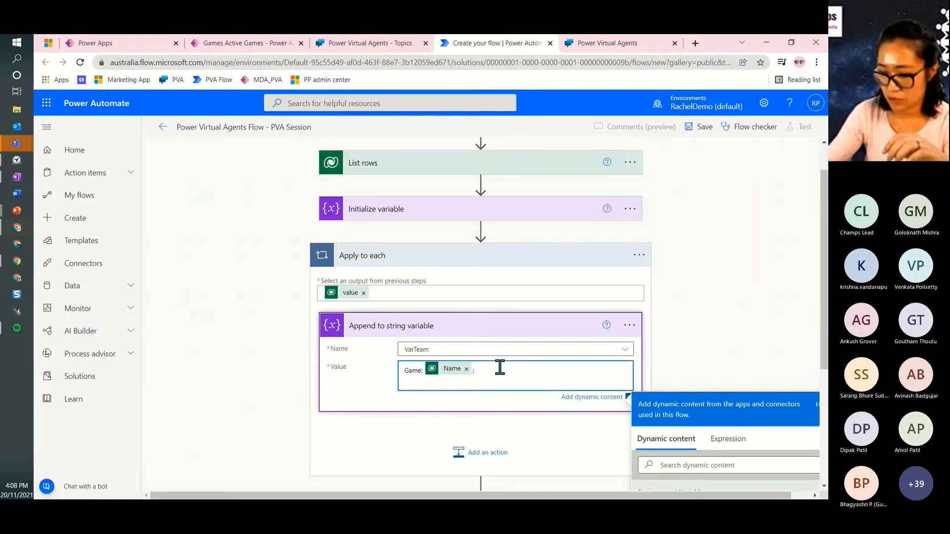
# Add a "Home Team:" line with the Home value from List rows, ending in a semicolon.
pyautogui.write('Home Team:')
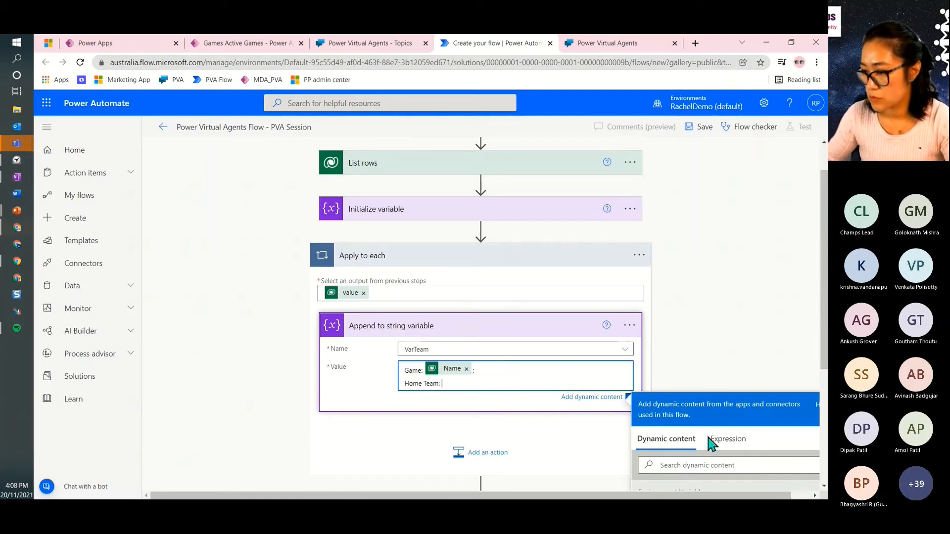
pyautogui.click(724, 463)
pyautogui.scroll(-3, 725, 463)
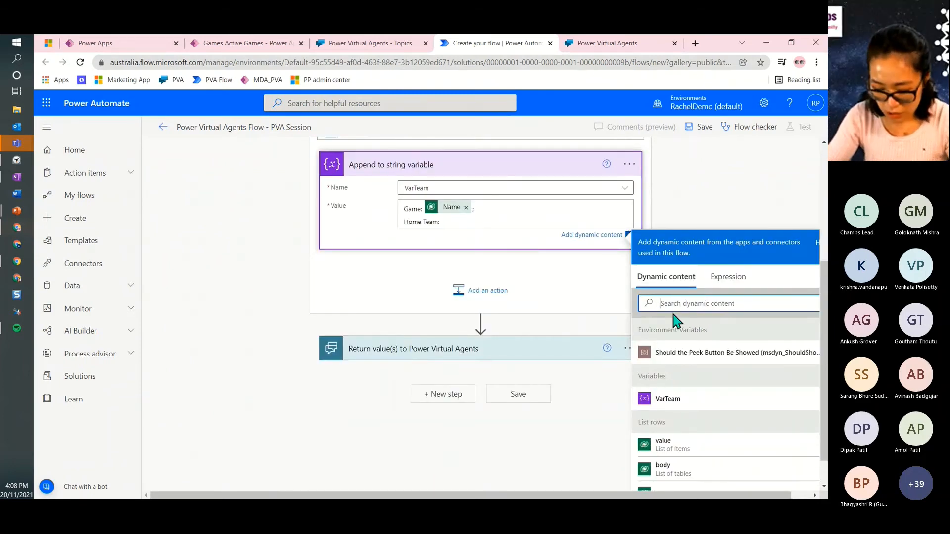
pyautogui.write('home')
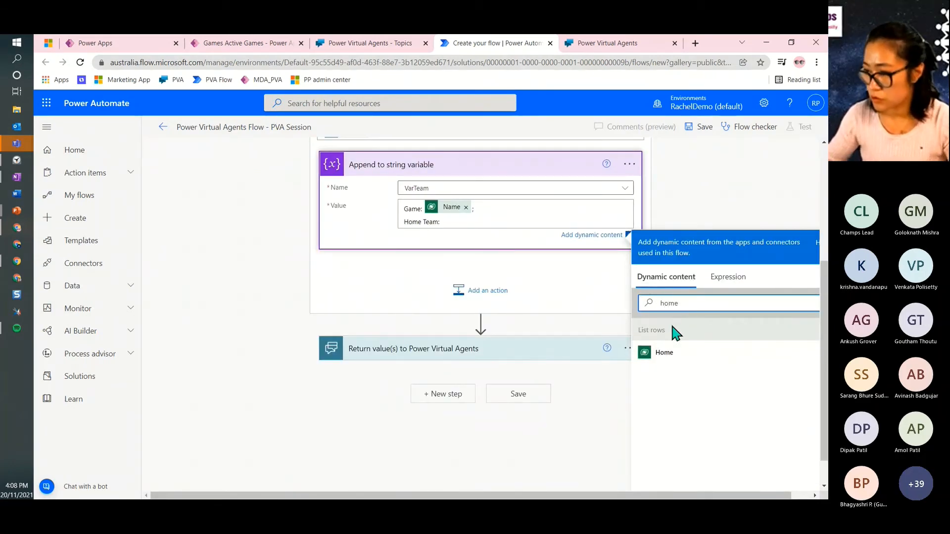
pyautogui.click(668, 354)
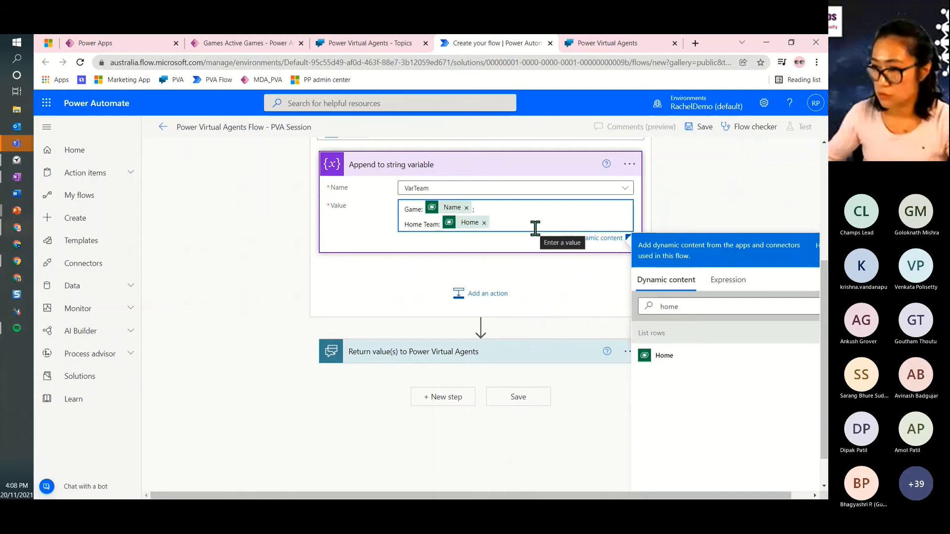
pyautogui.write(';')
pyautogui.press('Return')
# Add an "Away Team:" line with the Away value from List rows, ending in a semicolon.
pyautogui.write('A')
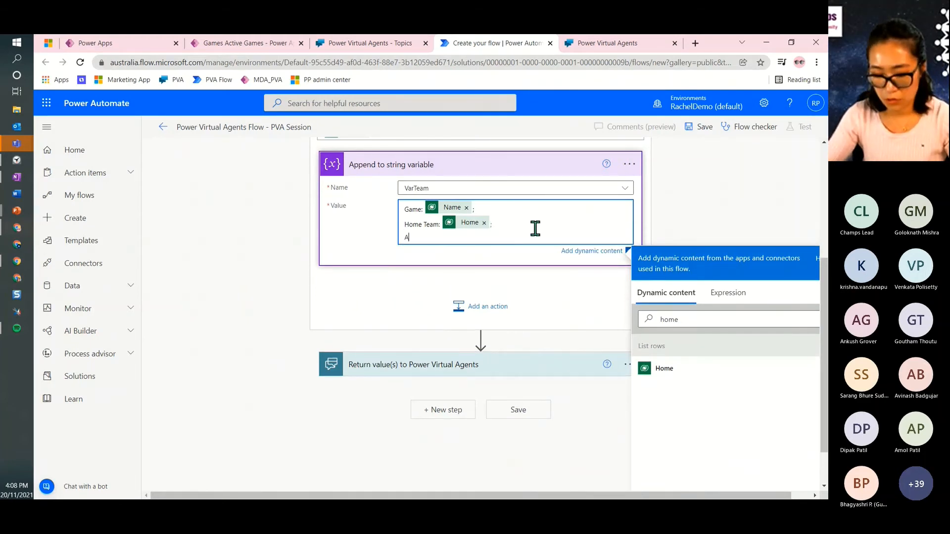
pyautogui.write('way Team:')
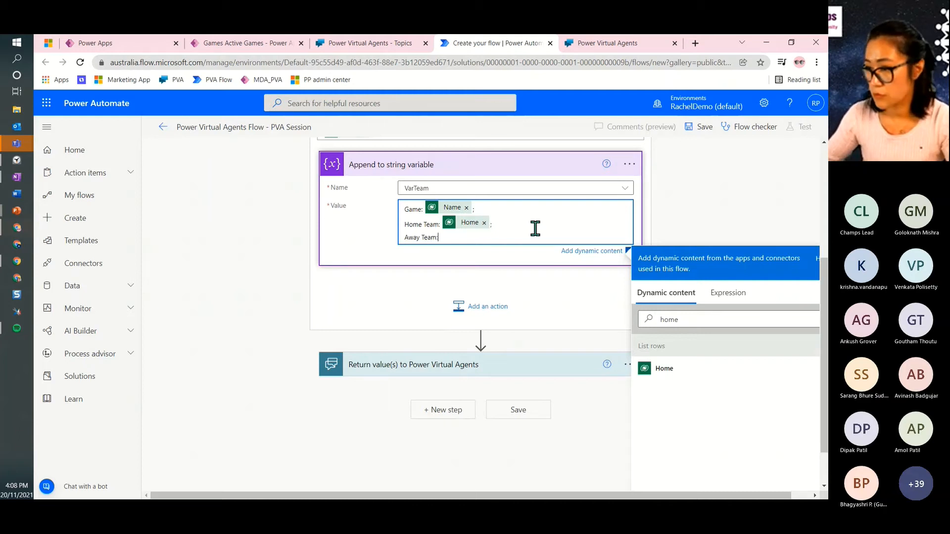
pyautogui.click(700, 318)
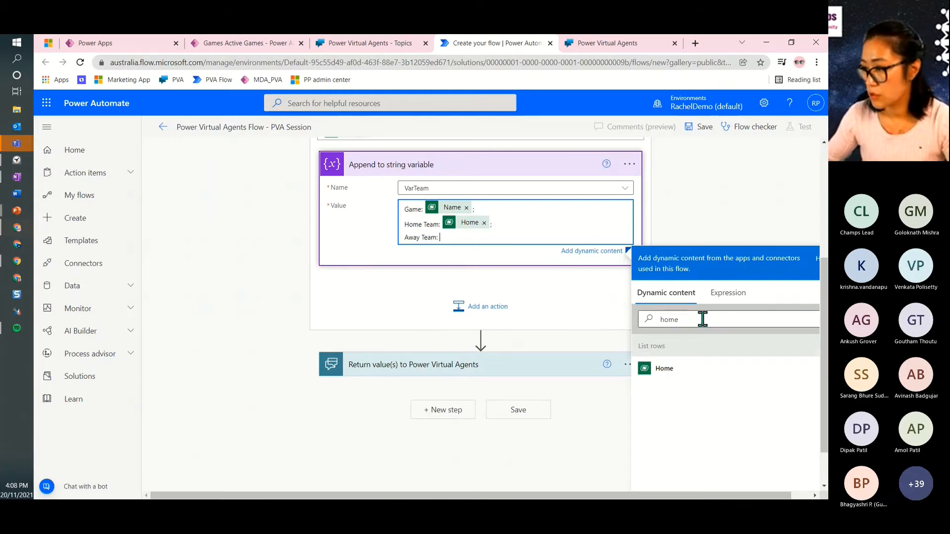
pyautogui.press('BackSpace')
pyautogui.press('BackSpace')
pyautogui.press('BackSpace')
pyautogui.press('BackSpace')
pyautogui.write('a')
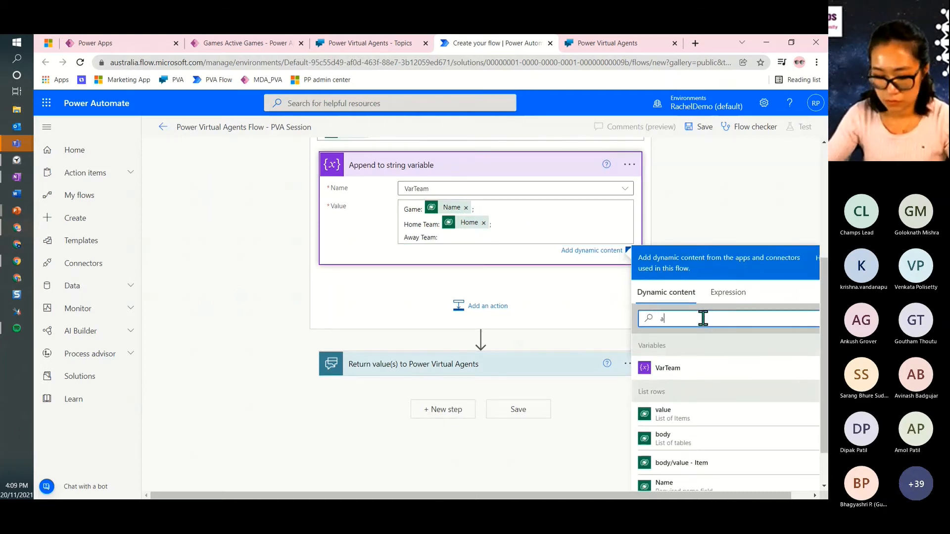
pyautogui.write('way')
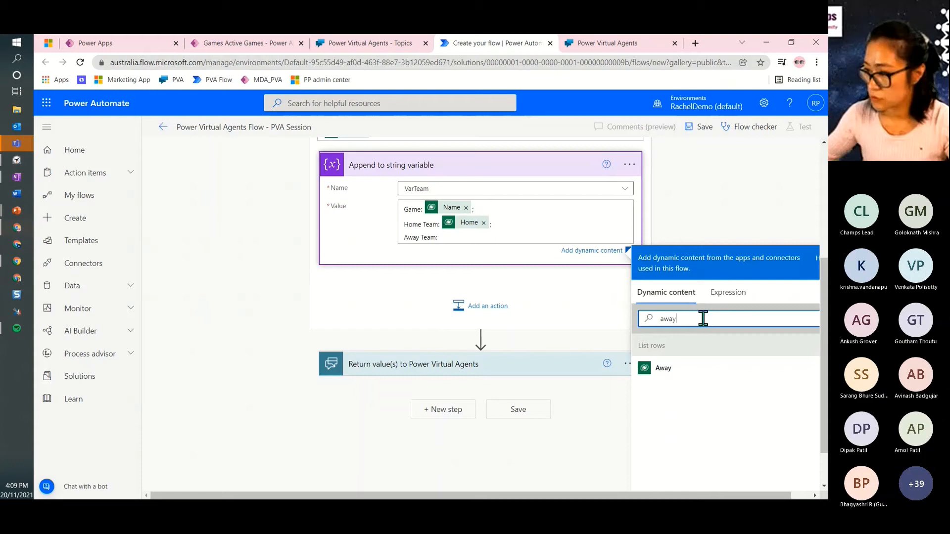
pyautogui.click(689, 367)
pyautogui.press('Return')
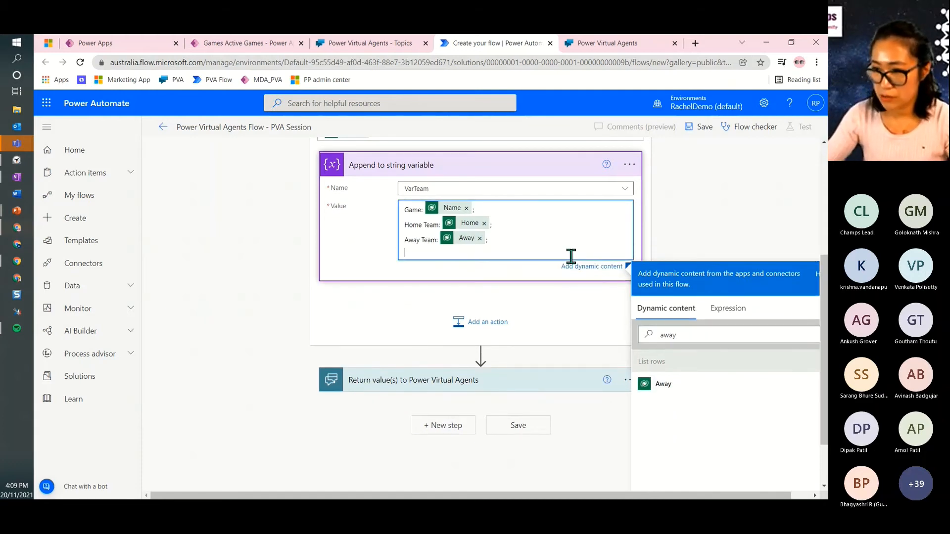
pyautogui.write('Date')
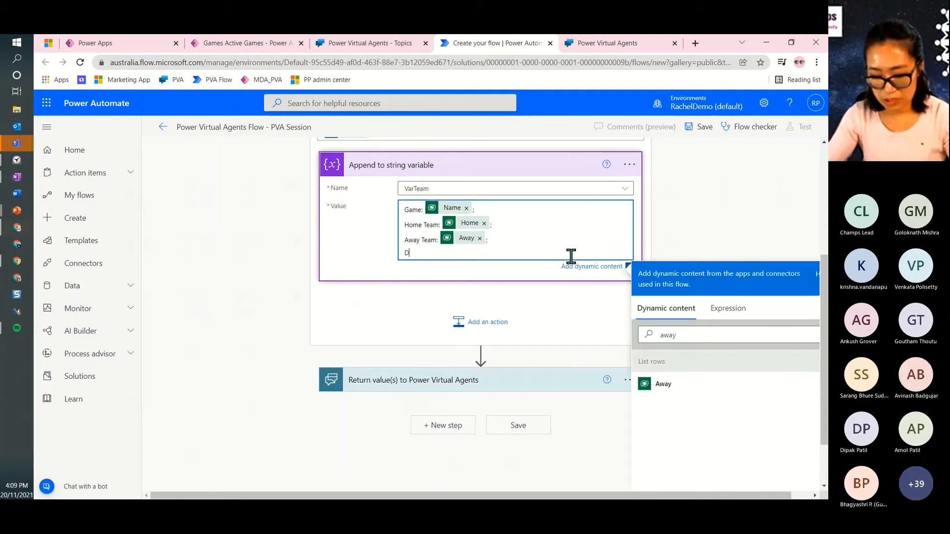
pyautogui.press('BackSpace')
pyautogui.press('BackSpace')
pyautogui.press('BackSpace')
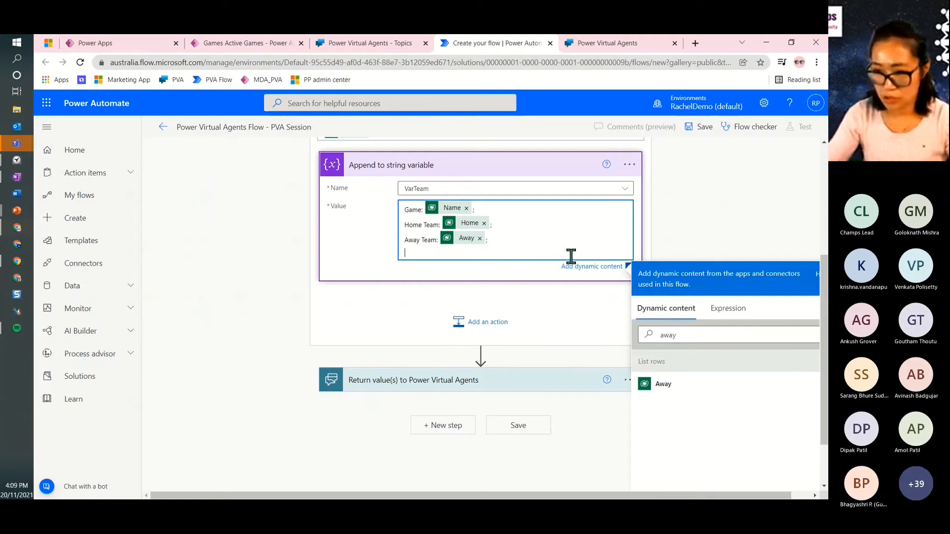
# Add the label "Stadium:" on the last line and clear the previous dynamic content search for its value.
pyautogui.write('St')
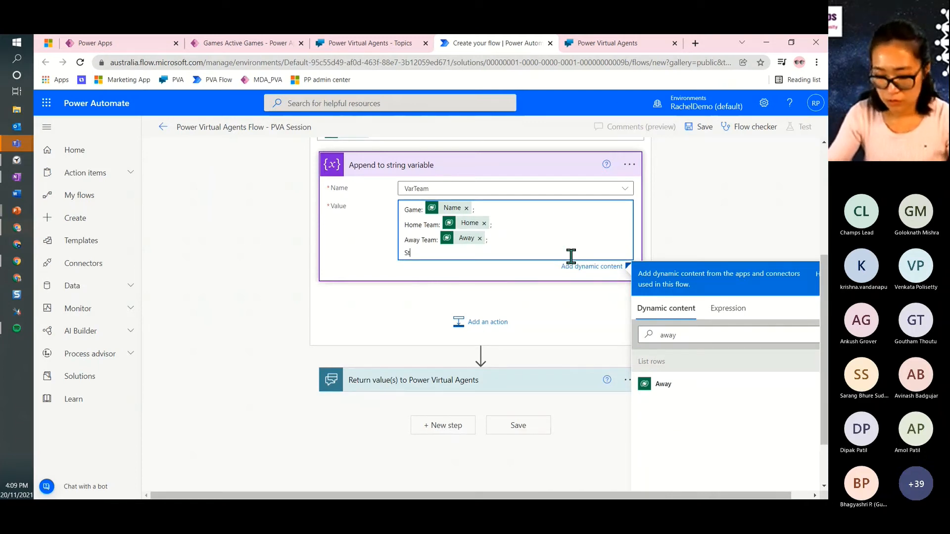
pyautogui.write('adium:')
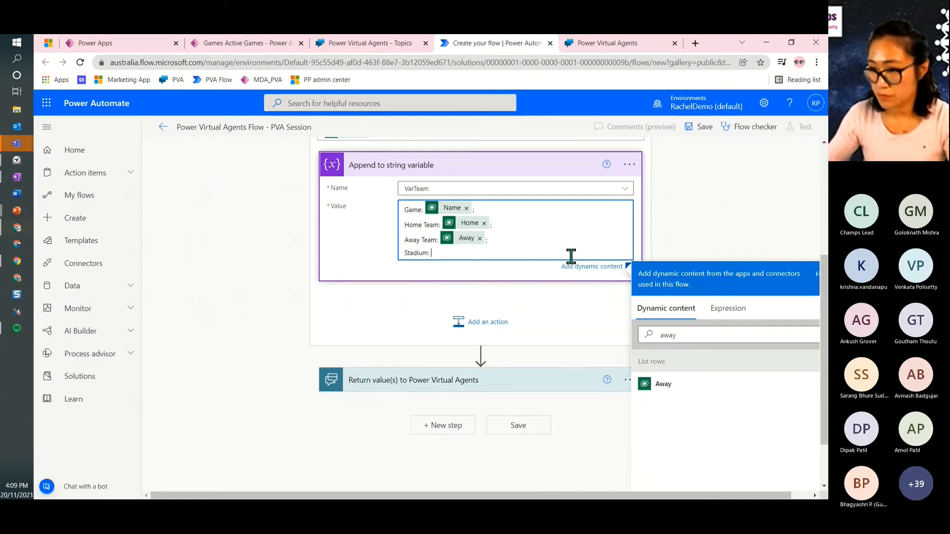
pyautogui.click(709, 331)
pyautogui.press('BackSpace')
pyautogui.press('BackSpace')
pyautogui.press('BackSpace')
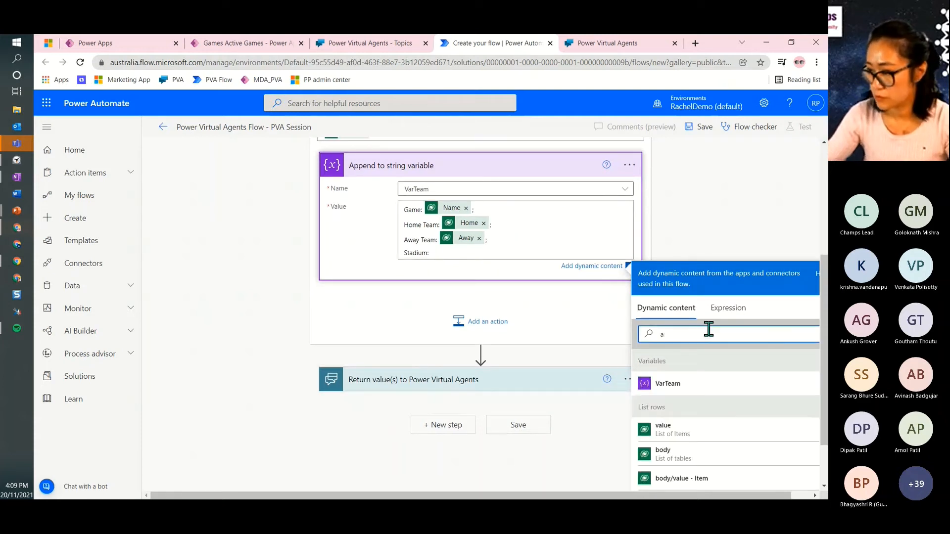
# Insert the Stadium dynamic value after the Stadium label in the text appended to VarTeam.
pyautogui.press('BackSpace')
pyautogui.write('sta')
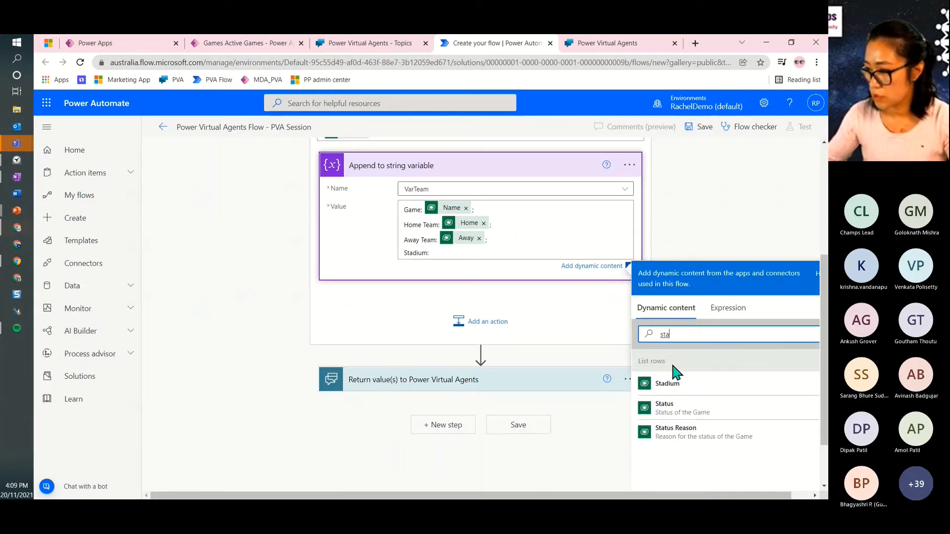
pyautogui.click(680, 388)
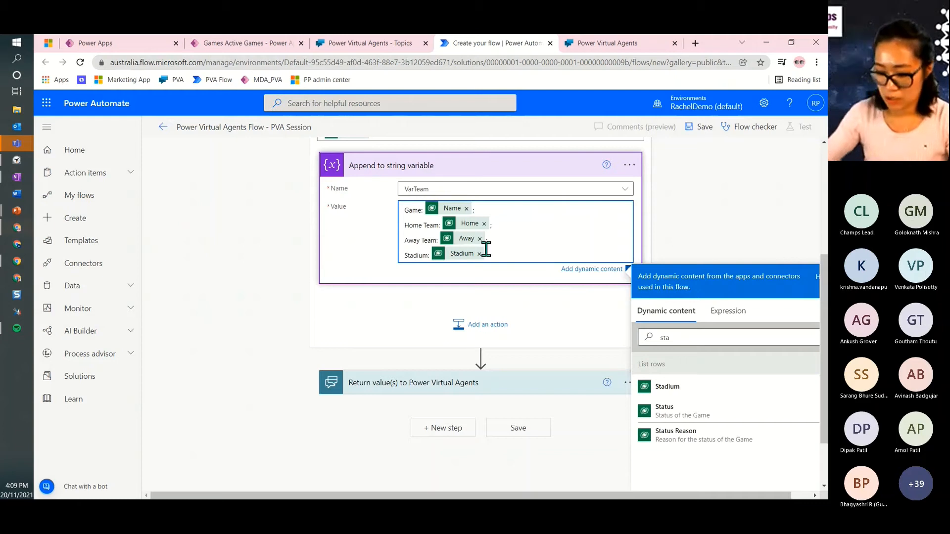
# Add a "Date/Time:" line below the Stadium line, with the Date/Time dynamic value followed by a full stop.
pyautogui.press('Return')
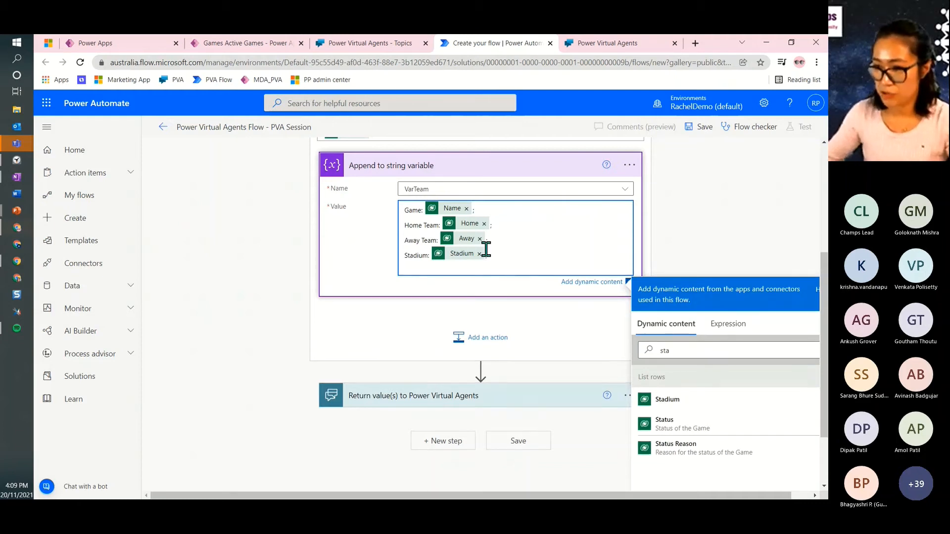
pyautogui.write('Date')
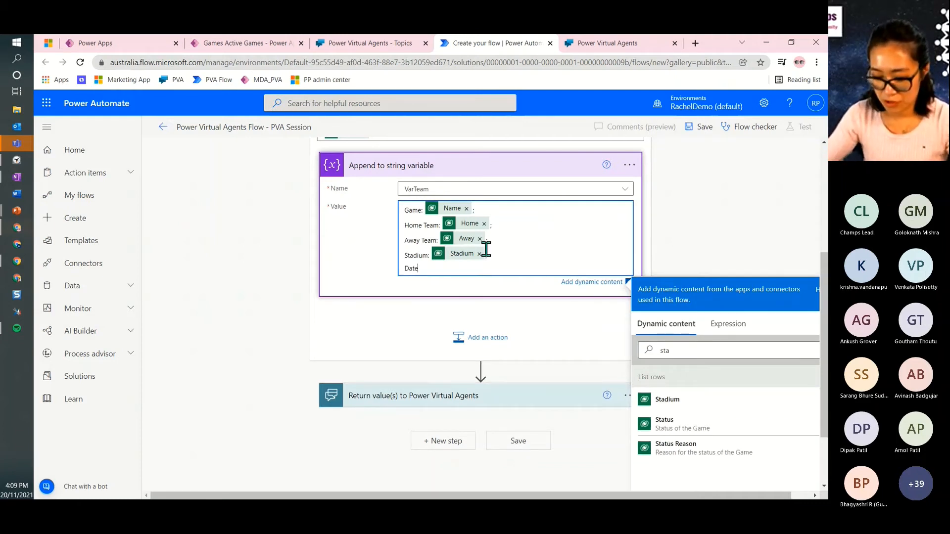
pyautogui.write('/Time:')
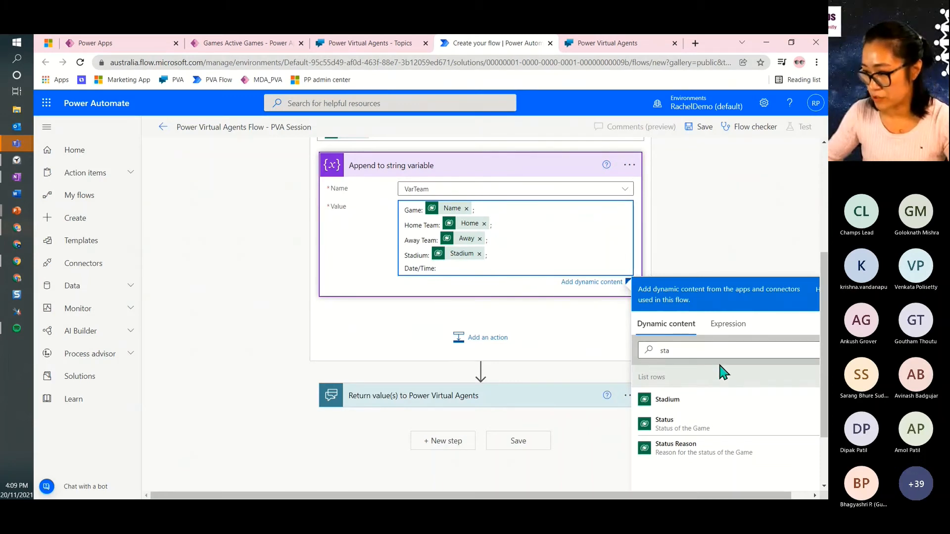
pyautogui.click(698, 350)
pyautogui.press('BackSpace')
pyautogui.press('BackSpace')
pyautogui.press('BackSpace')
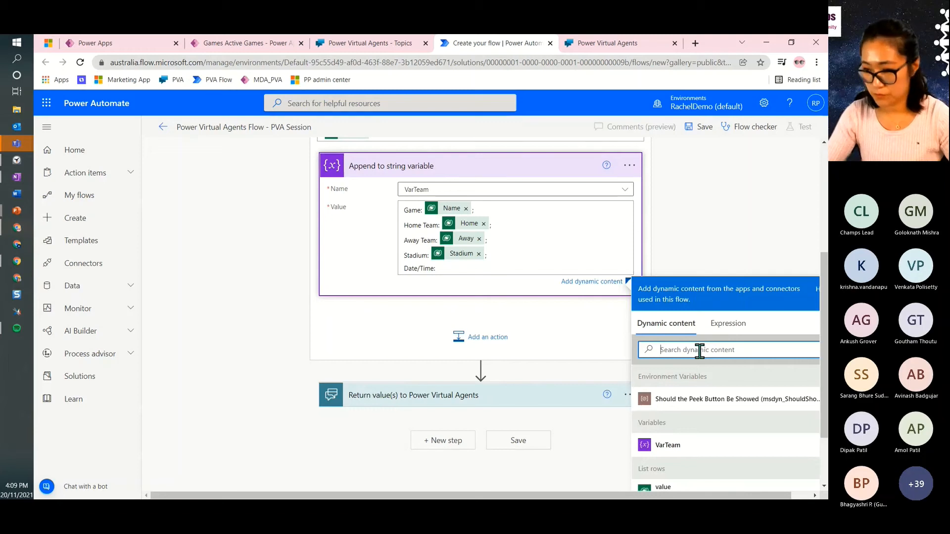
pyautogui.write('date')
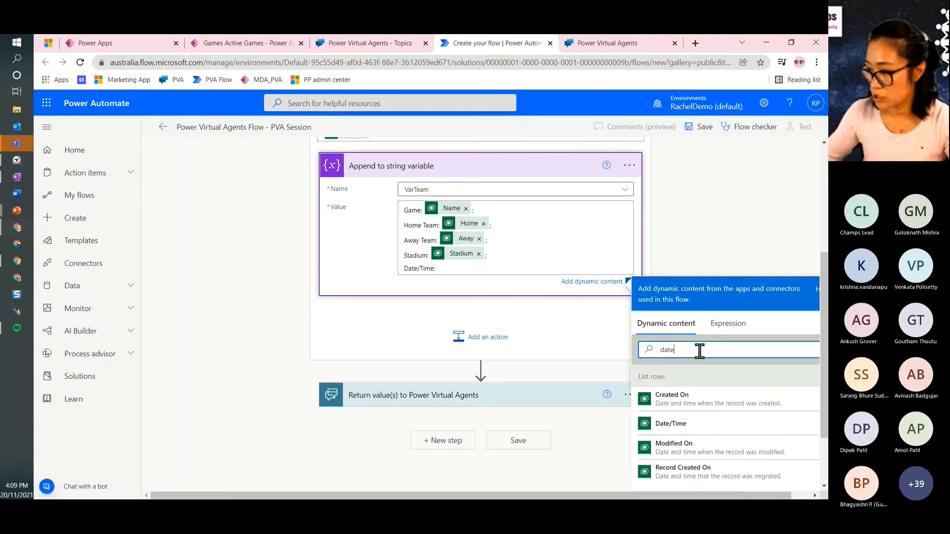
pyautogui.click(722, 426)
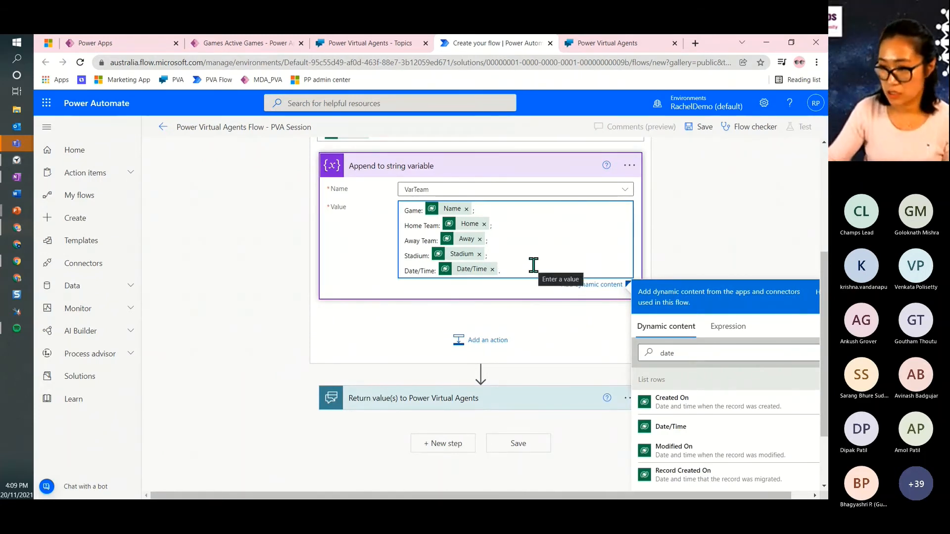
pyautogui.write('.')
# Add an empty line at the end and another at the beginning of the text appended to VarTeam.
pyautogui.press('Return')
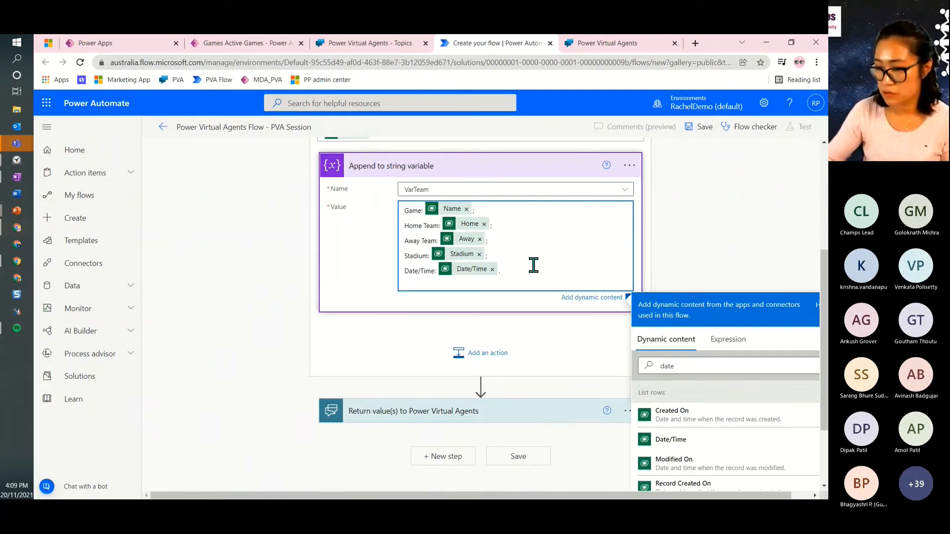
pyautogui.press('Up')
pyautogui.press('Up')
pyautogui.press('Up')
pyautogui.press('Up')
pyautogui.press('Up')
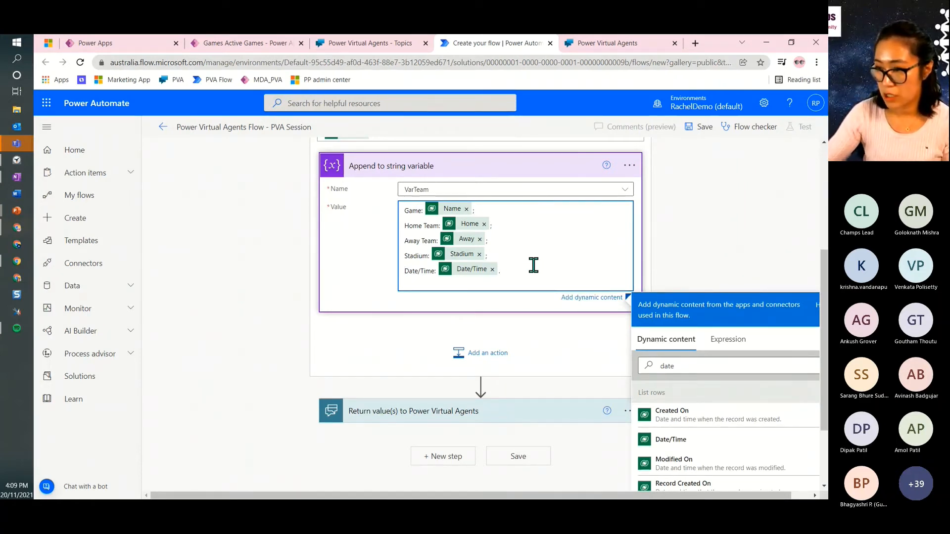
pyautogui.press('Return')
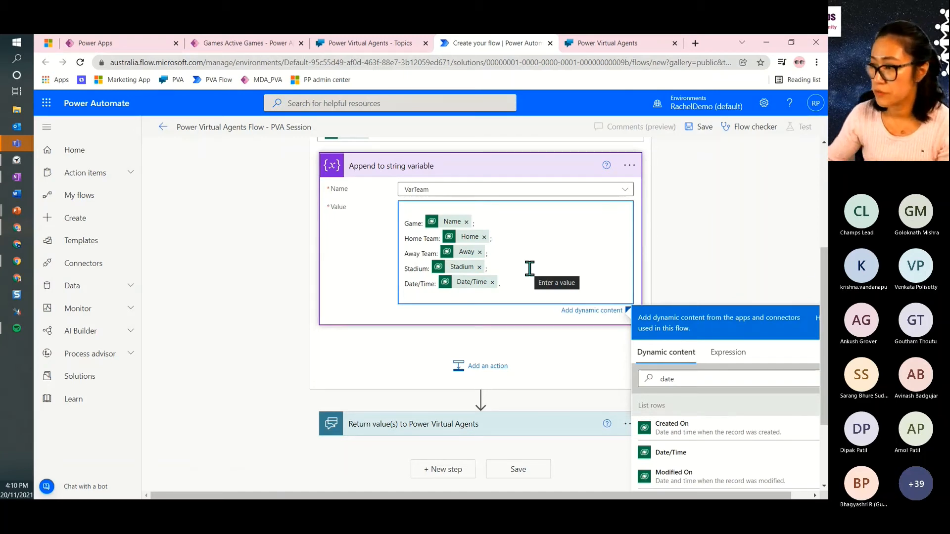
pyautogui.click(707, 248)
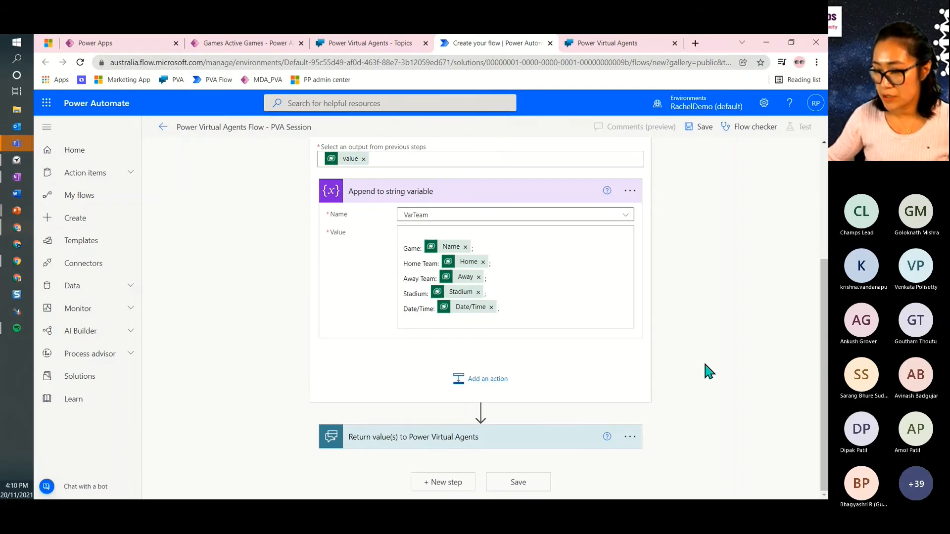
# Insert a Condition control between the Apply to each loop and the Return value(s) to Power Virtual Agents step.
pyautogui.moveTo(480, 414)
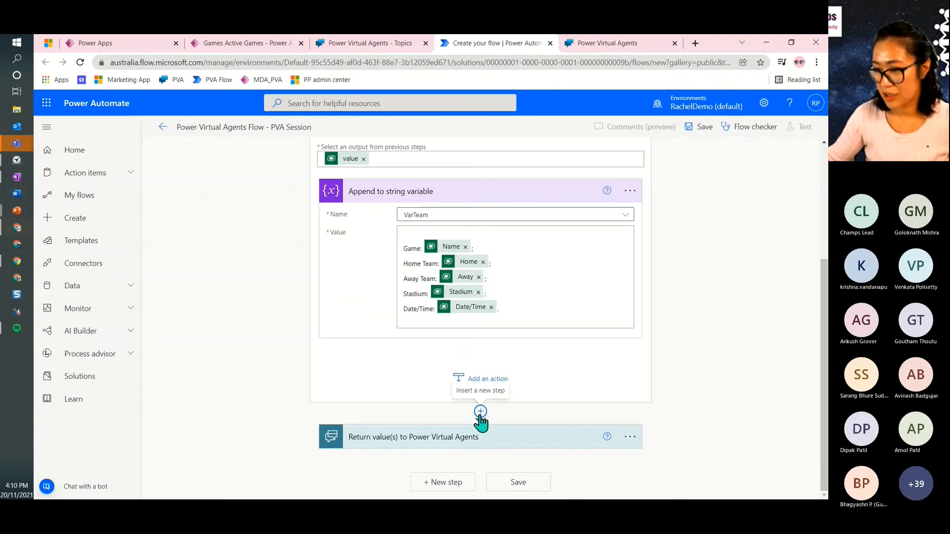
pyautogui.click(480, 413)
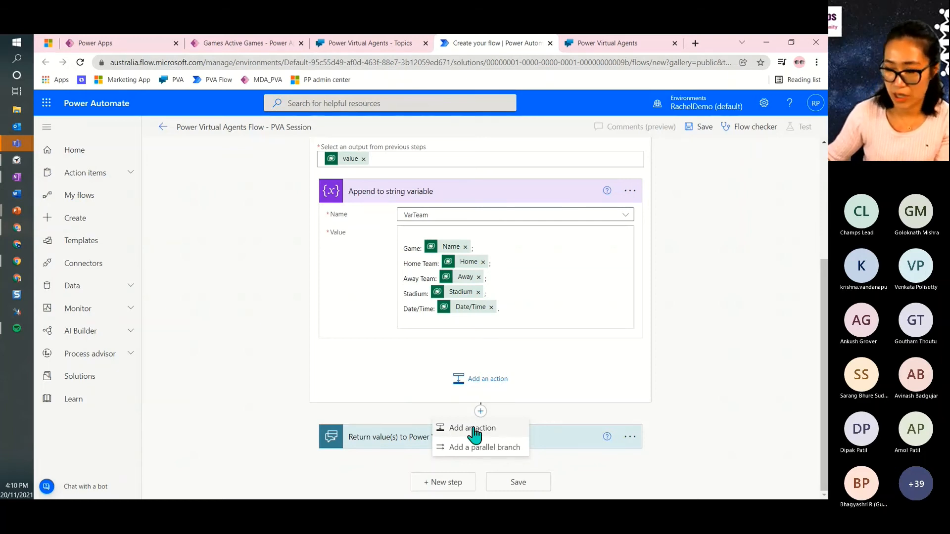
pyautogui.click(473, 428)
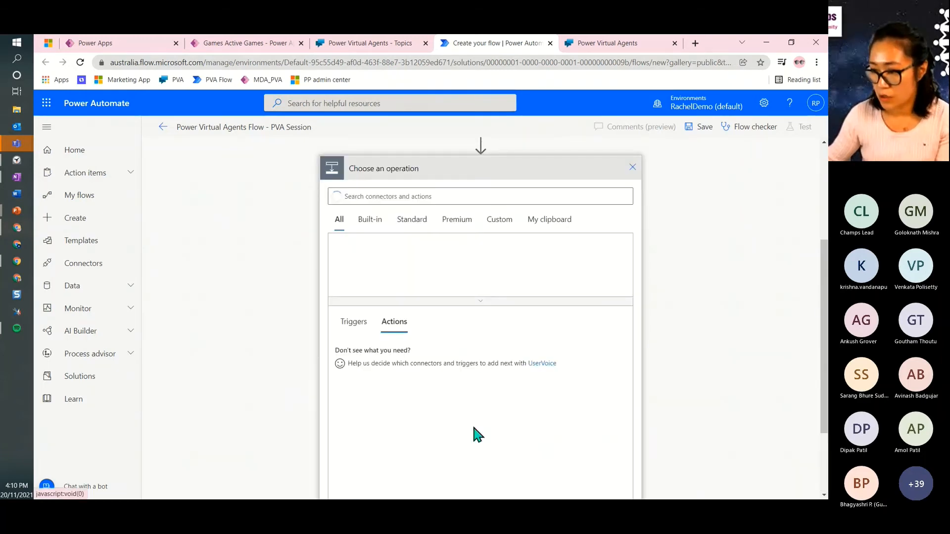
pyautogui.click(355, 256)
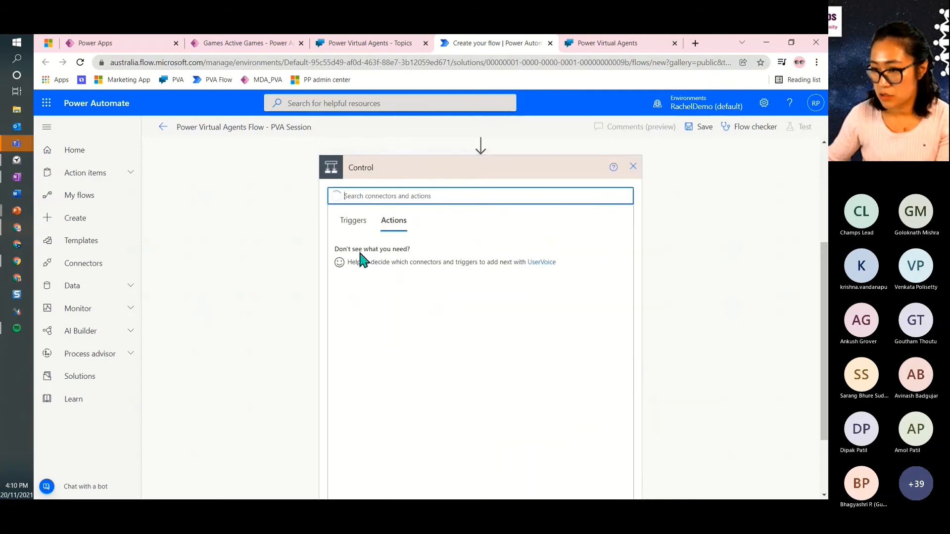
pyautogui.click(361, 257)
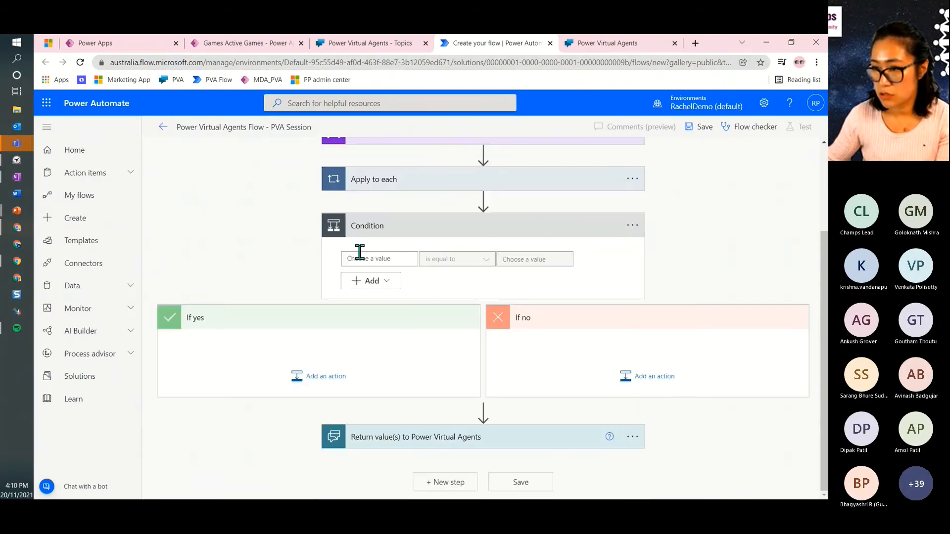
# Use the VarTeam variable as the first value of the condition, leaving the comparison value blank.
pyautogui.click(375, 257)
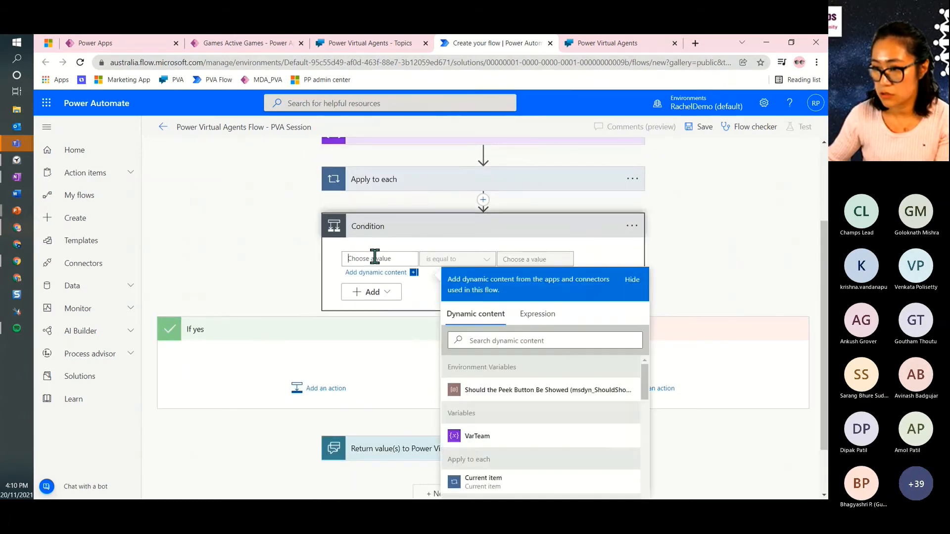
pyautogui.click(470, 437)
pyautogui.click(719, 276)
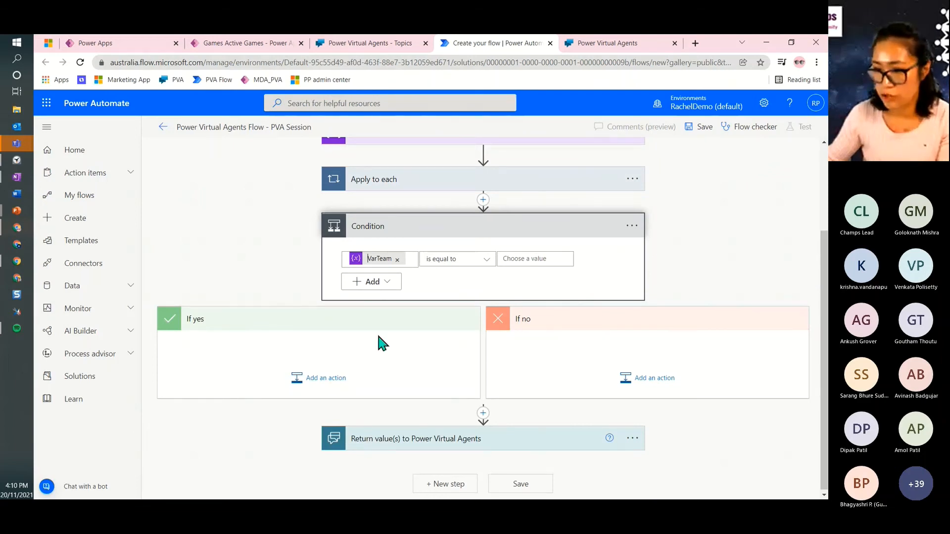
# Add a Data Operation Compose action to the If yes branch of the condition.
pyautogui.click(326, 379)
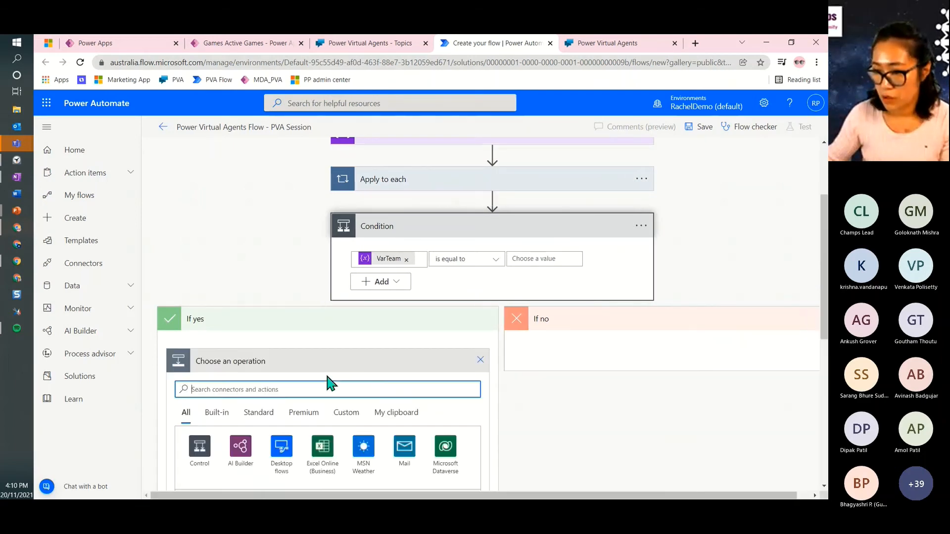
pyautogui.scroll(-2, 328, 445)
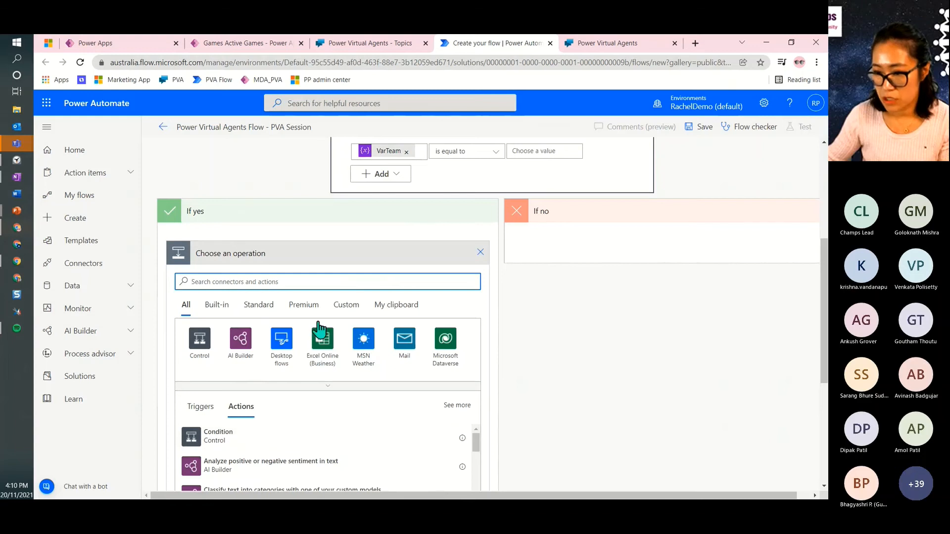
pyautogui.write('compo')
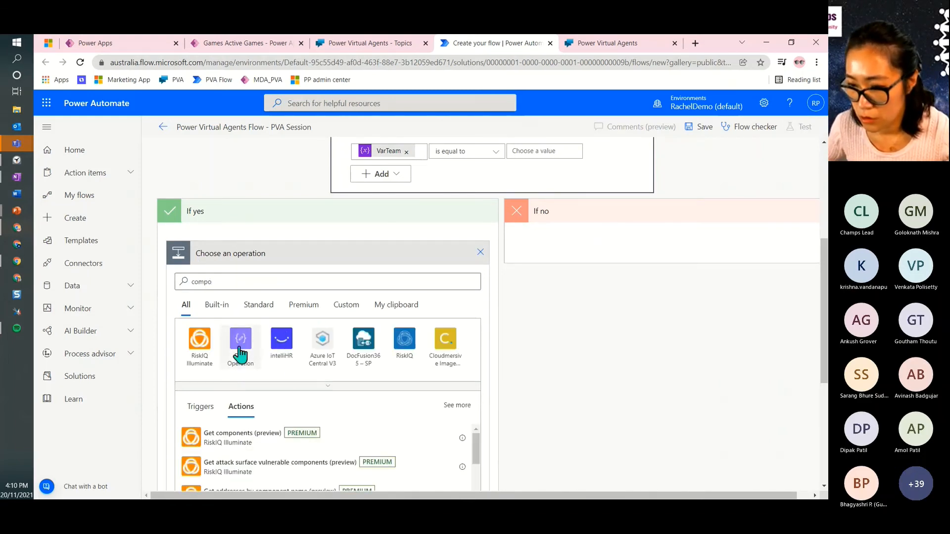
pyautogui.click(241, 351)
pyautogui.click(233, 338)
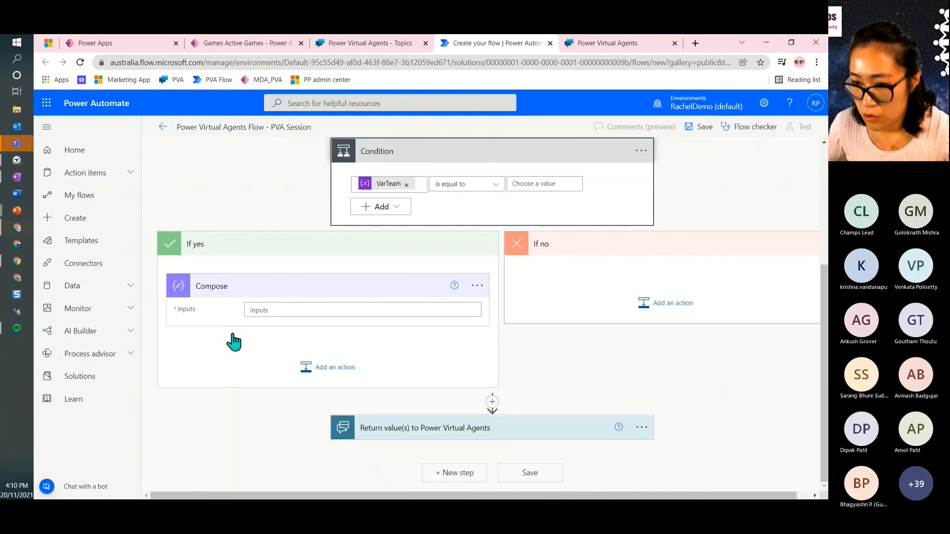
# Set the inputs of the If yes branch's Compose action to "Empty".
pyautogui.click(280, 312)
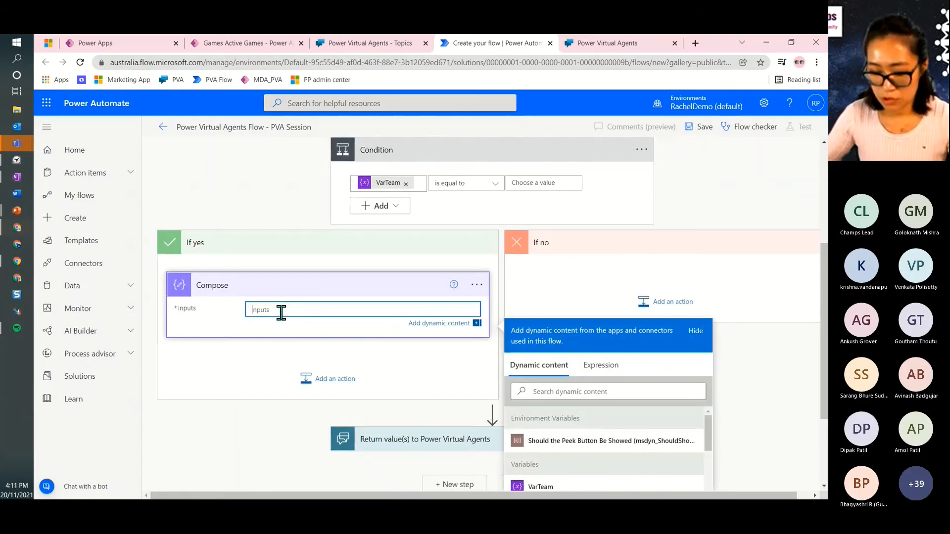
pyautogui.write('Emp')
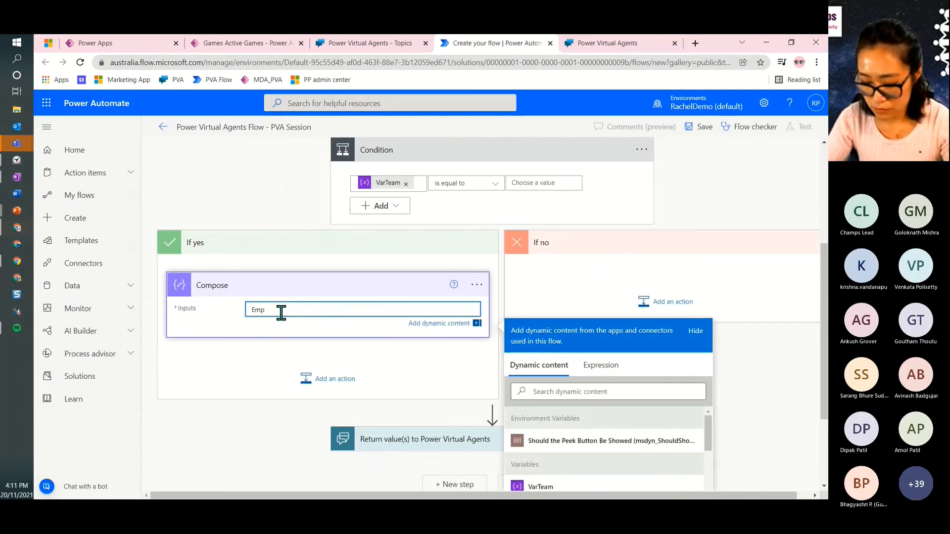
pyautogui.write('ty')
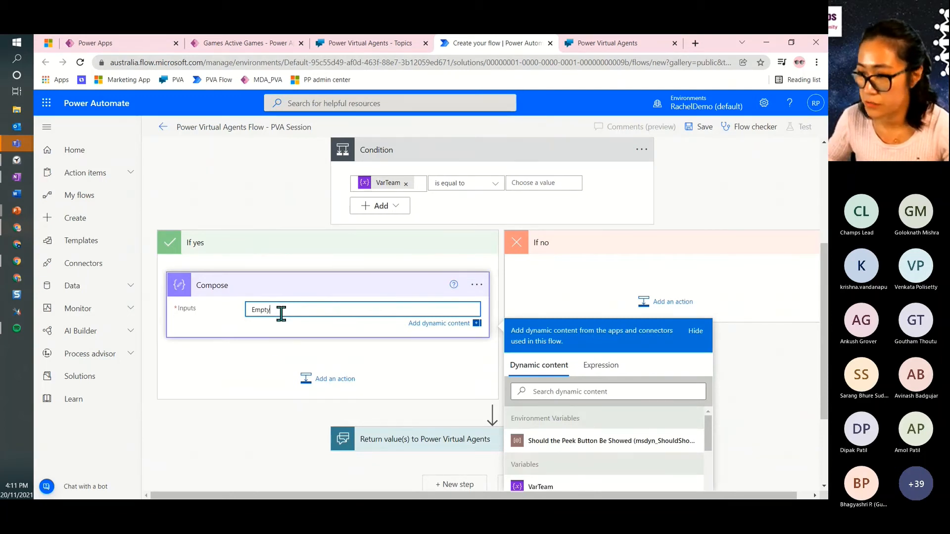
pyautogui.click(246, 354)
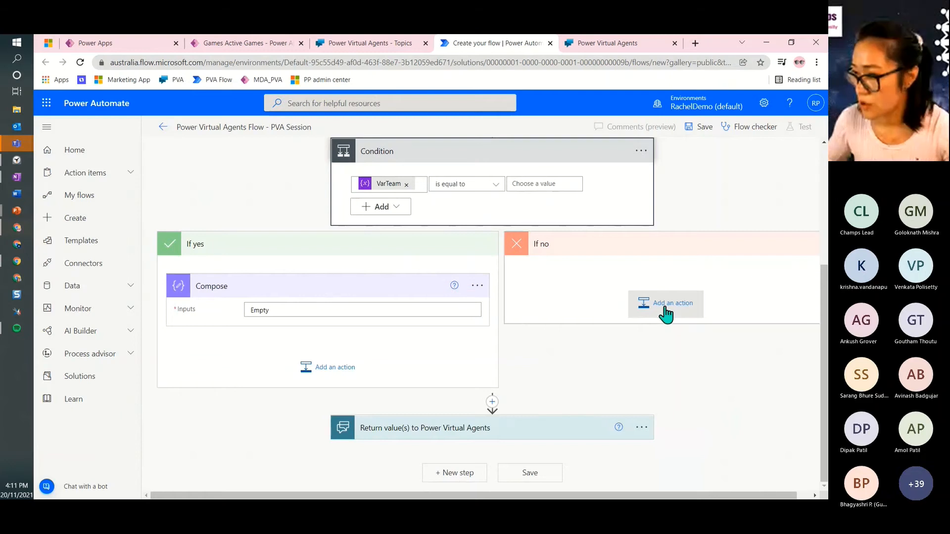
# Add a Data Operation Compose action to the If no branch of the condition.
pyautogui.click(665, 306)
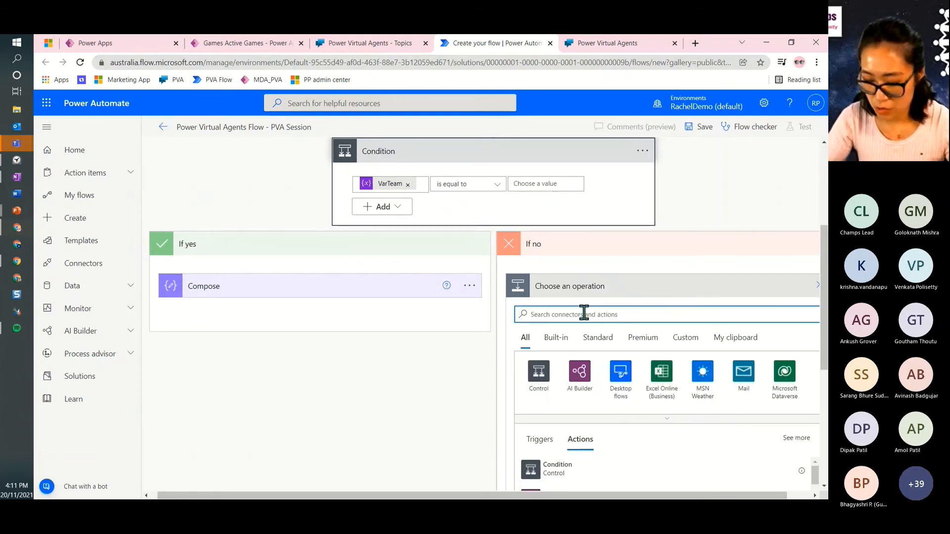
pyautogui.write('compose')
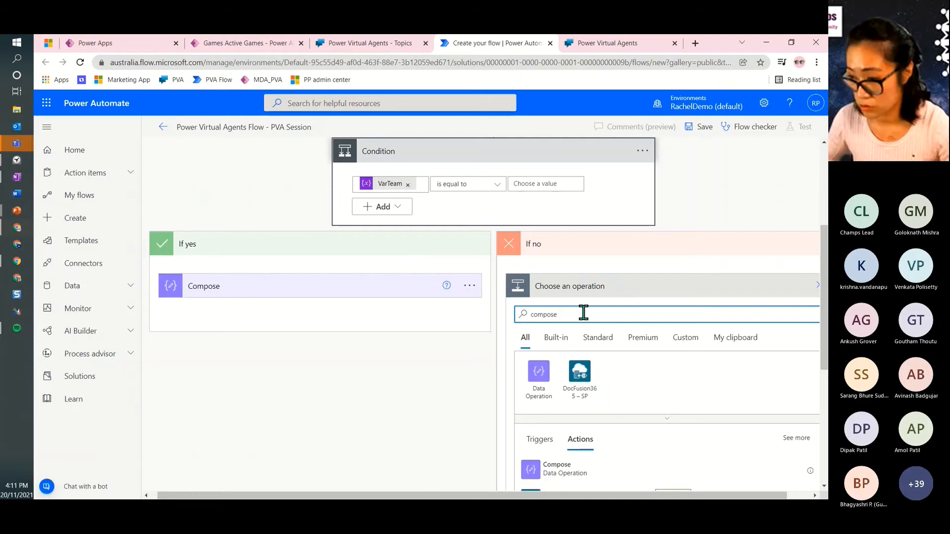
pyautogui.click(537, 375)
pyautogui.click(564, 378)
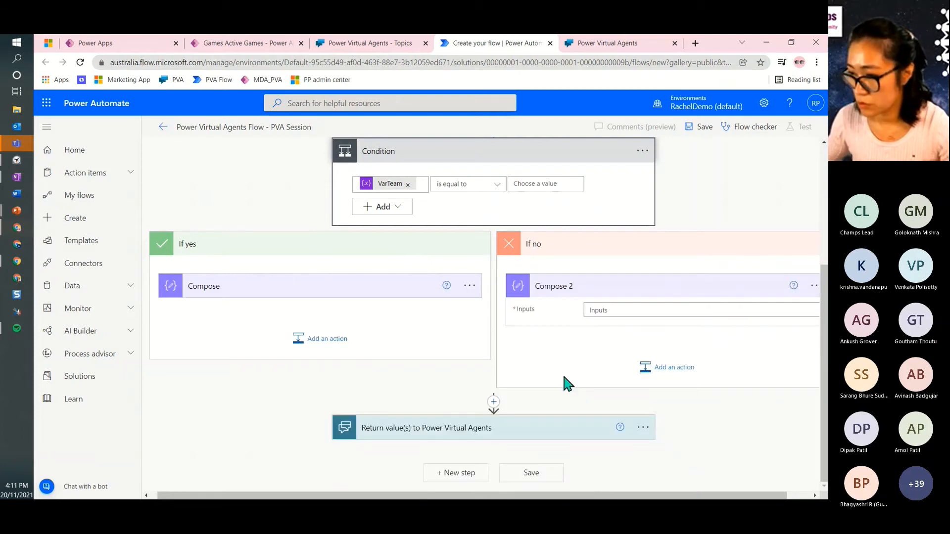
# Set the inputs of the If no branch's Compose action to the VarTeam variable.
pyautogui.click(612, 309)
pyautogui.scroll(-2, 742, 336)
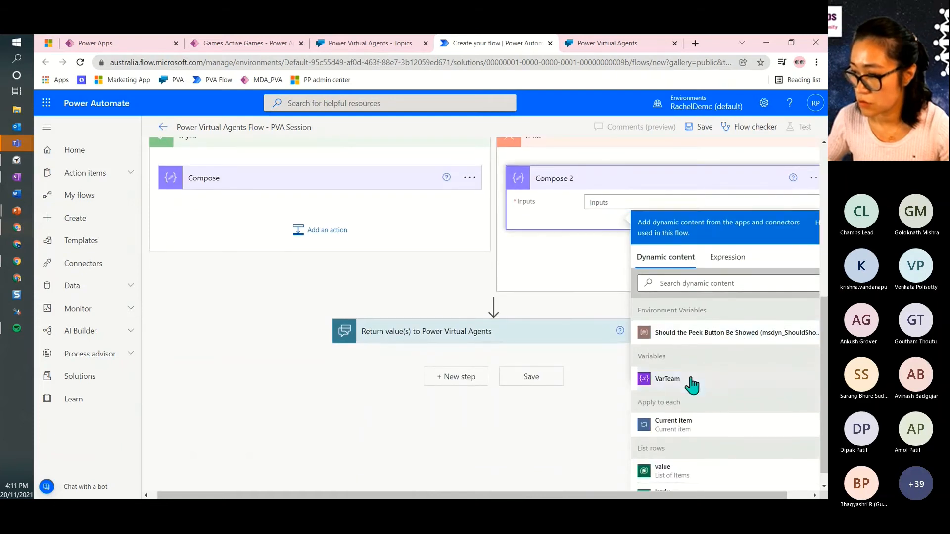
pyautogui.click(691, 382)
pyautogui.click(592, 253)
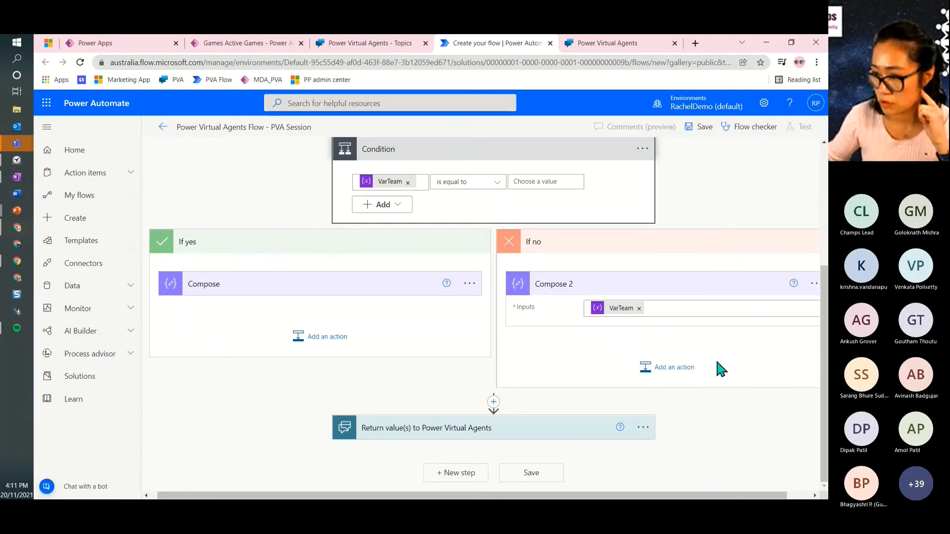
# Add a text output to the Return value(s) to Power Virtual Agents step.
pyautogui.click(467, 434)
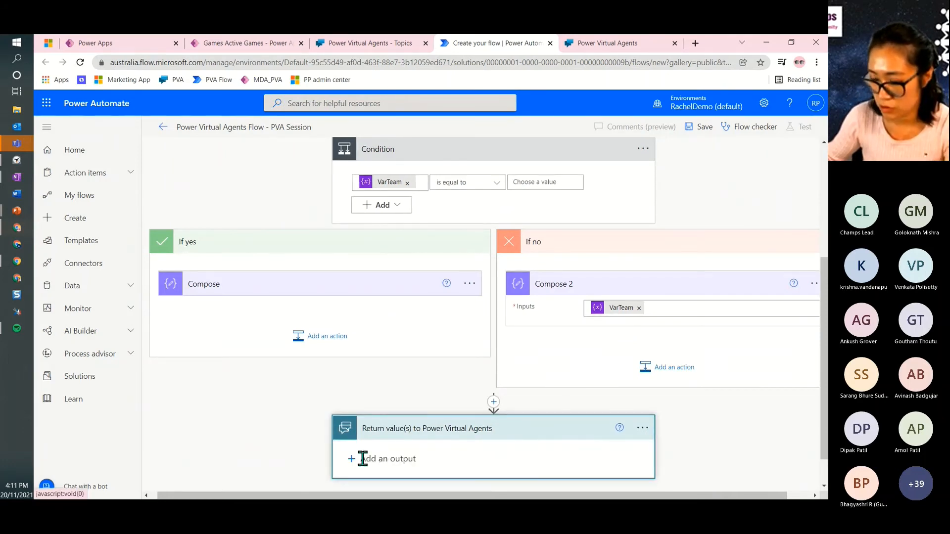
pyautogui.click(352, 457)
pyautogui.scroll(-2, 470, 418)
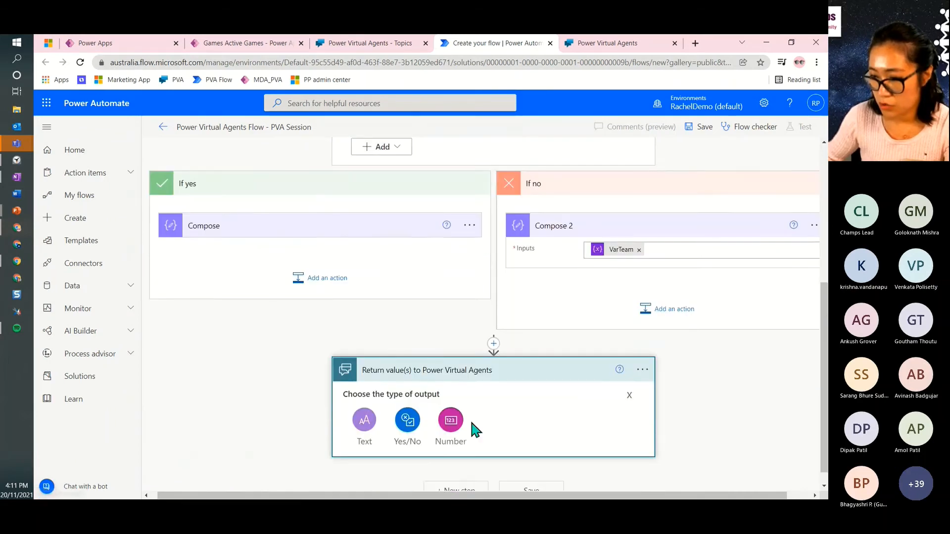
pyautogui.click(364, 421)
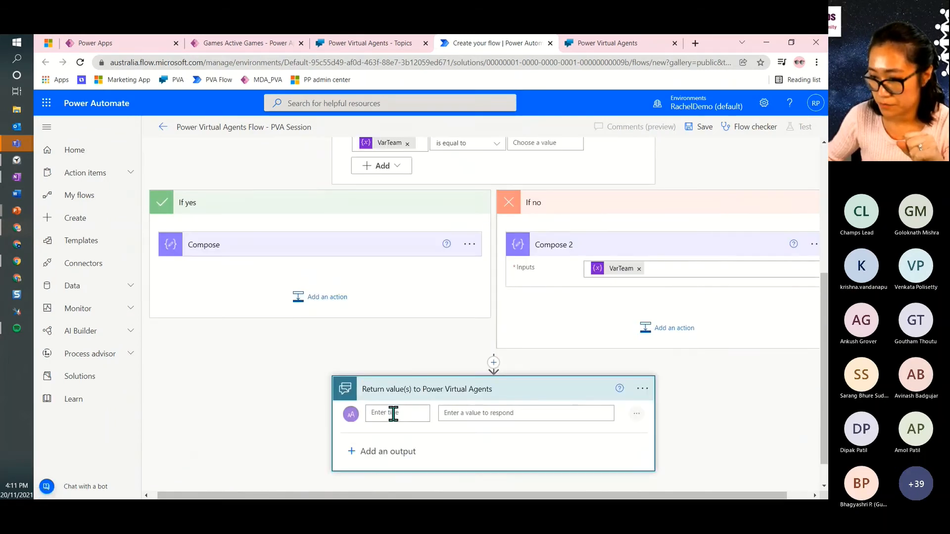
# Name the text output of the Return value(s) to Power Virtual Agents step TeamOutput.
pyautogui.write('T')
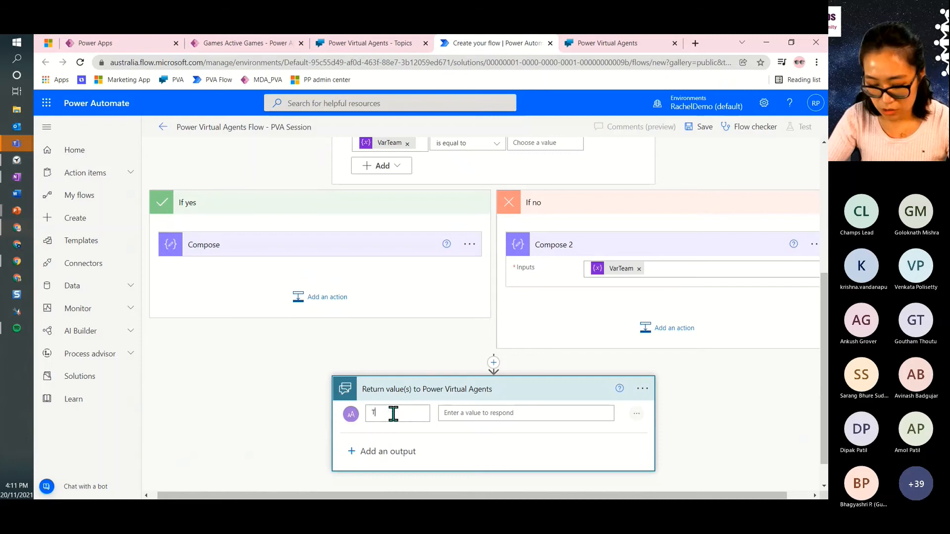
pyautogui.write('eamOut')
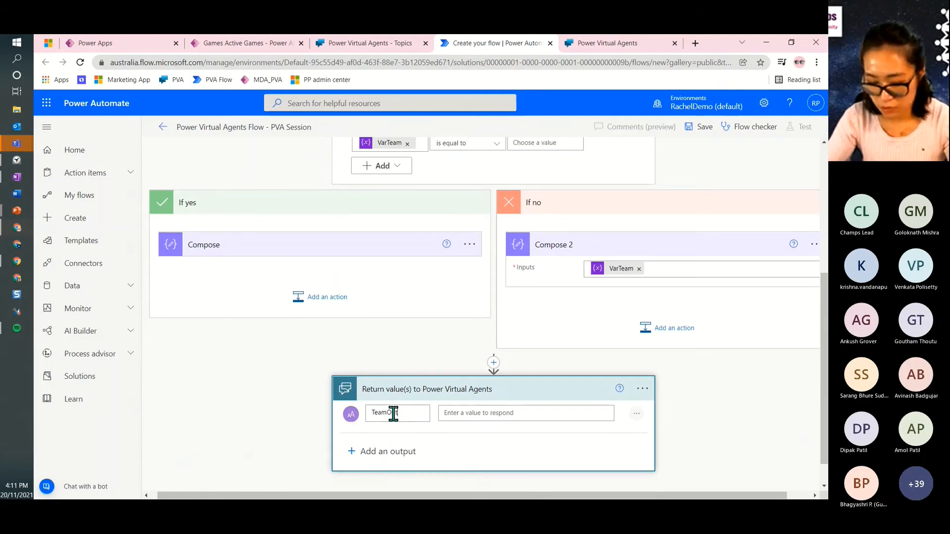
pyautogui.write('put')
# Set TeamOutput's value to the Outputs of Compose followed by the Outputs of Compose 2, and save the flow.
pyautogui.click(483, 412)
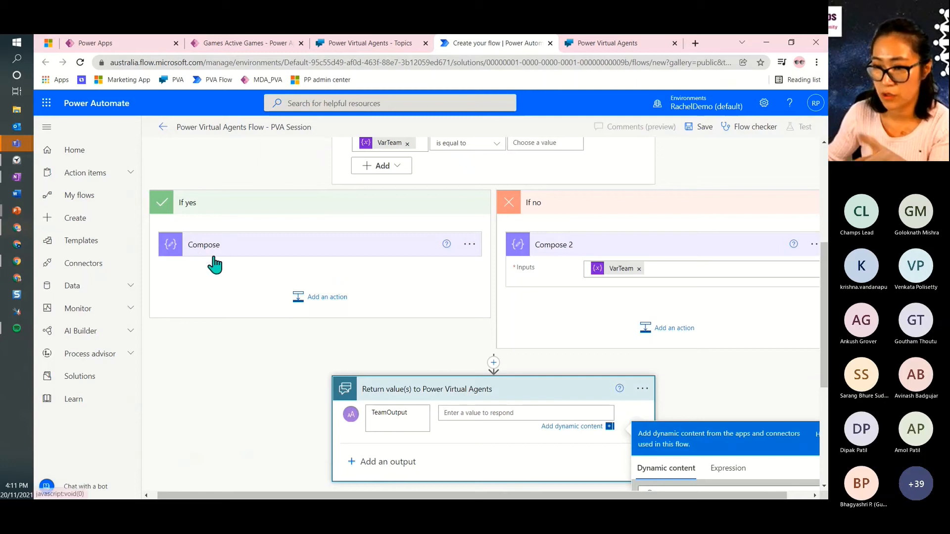
pyautogui.scroll(-3, 617, 345)
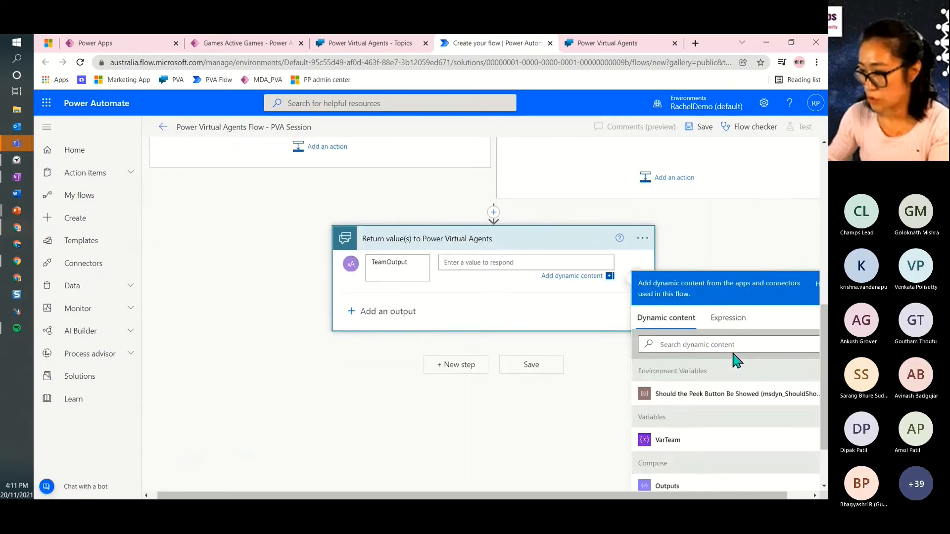
pyautogui.scroll(-2, 742, 364)
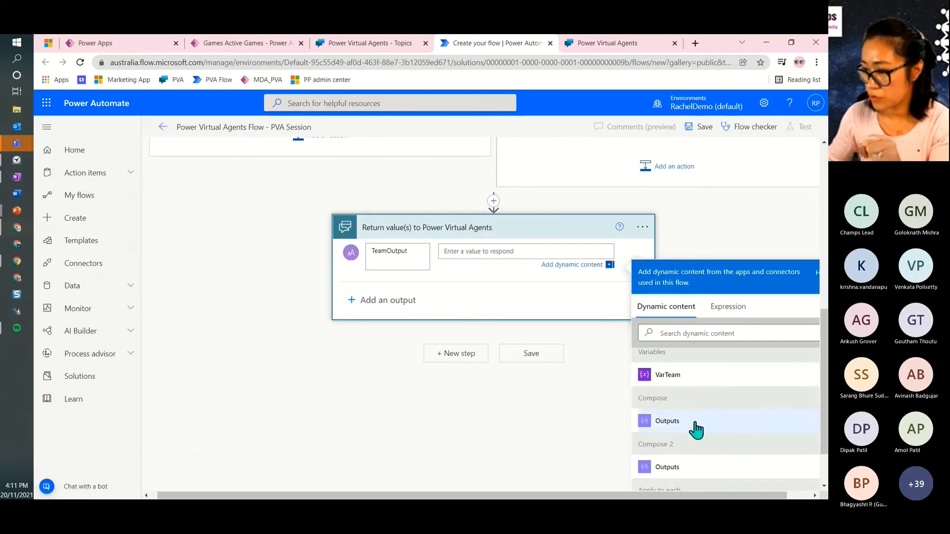
pyautogui.click(696, 425)
pyautogui.click(672, 467)
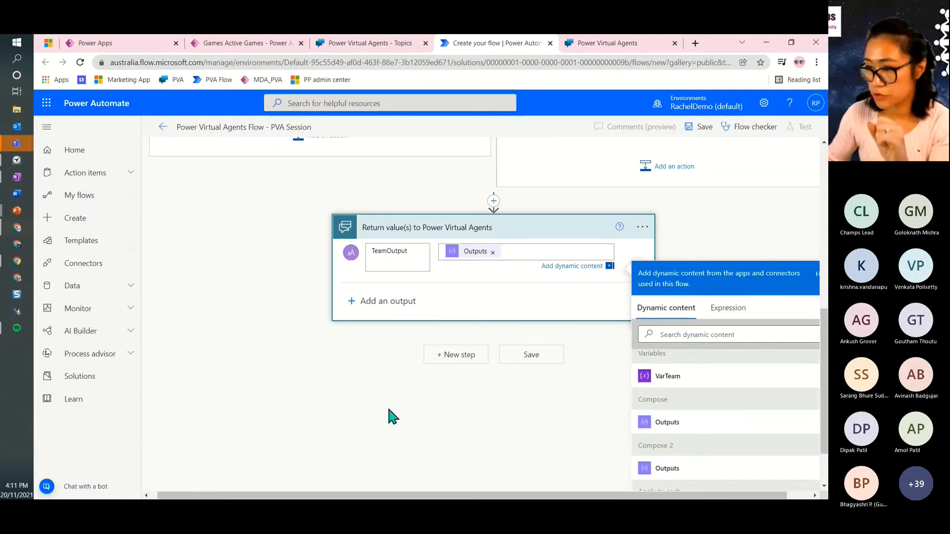
pyautogui.click(289, 390)
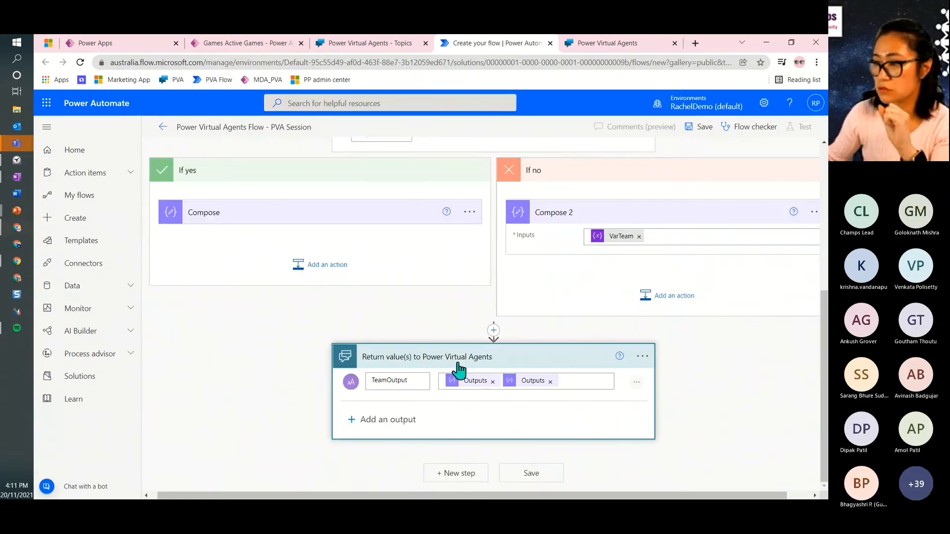
pyautogui.scroll(5, 729, 428)
pyautogui.click(701, 128)
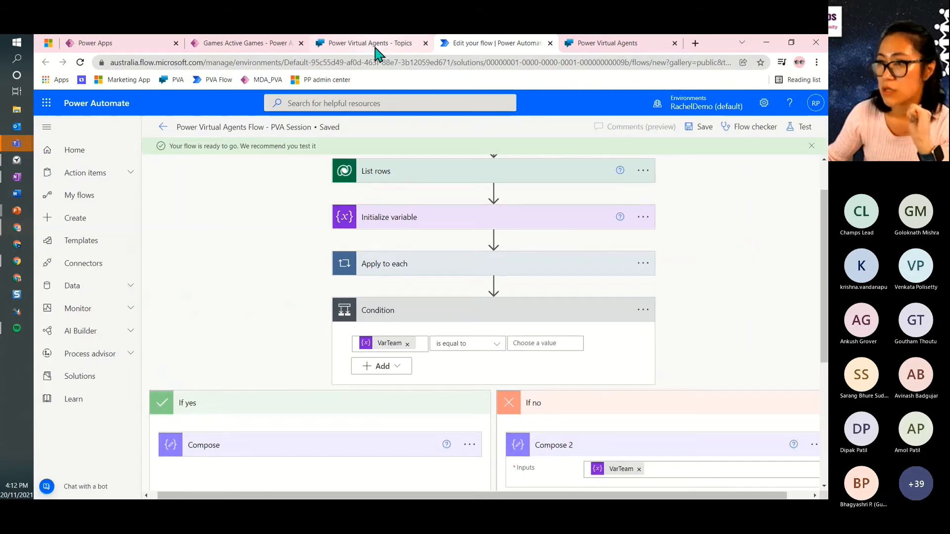
# Switch to the AFL Games topic in Power Virtual Agents and call the "Power Virtual Agents Flow - PVA Session" flow after the team question.
pyautogui.click(378, 44)
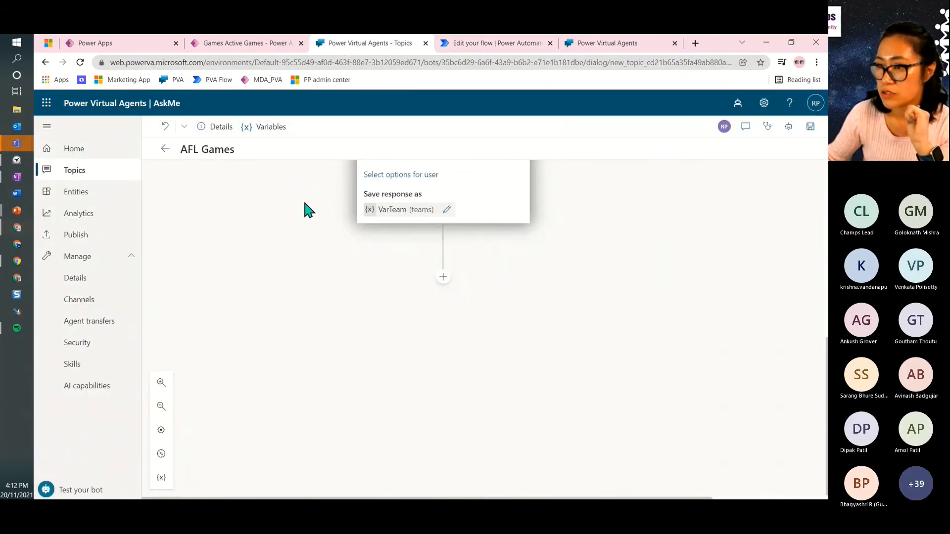
pyautogui.click(443, 277)
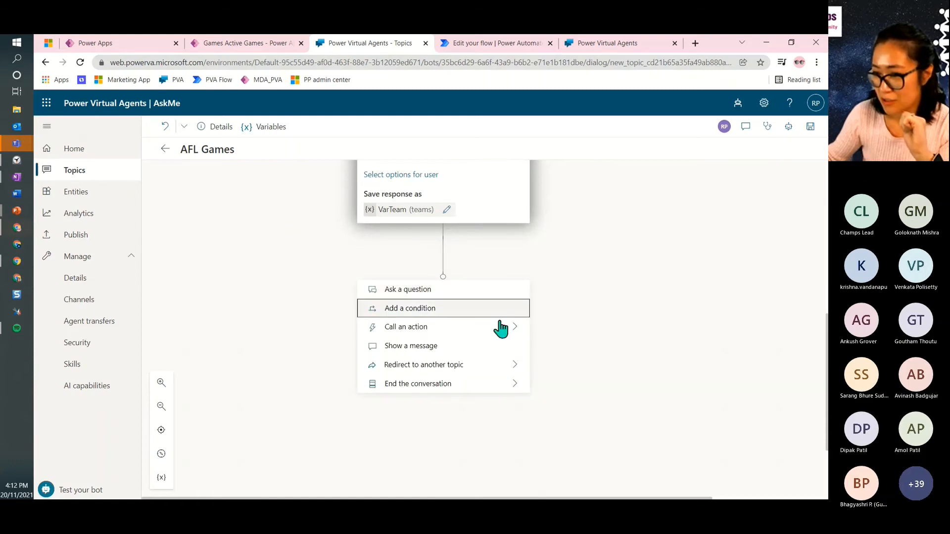
pyautogui.scroll(1, 504, 344)
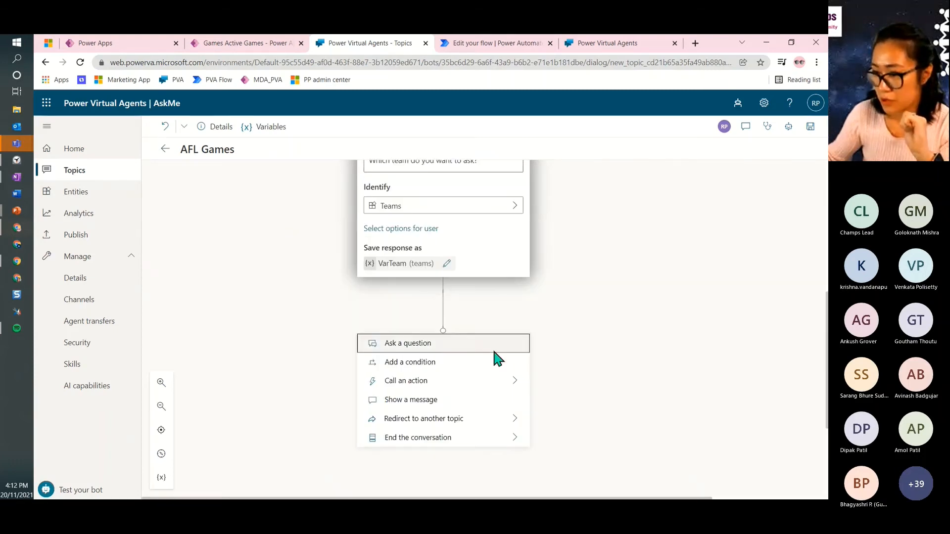
pyautogui.click(483, 383)
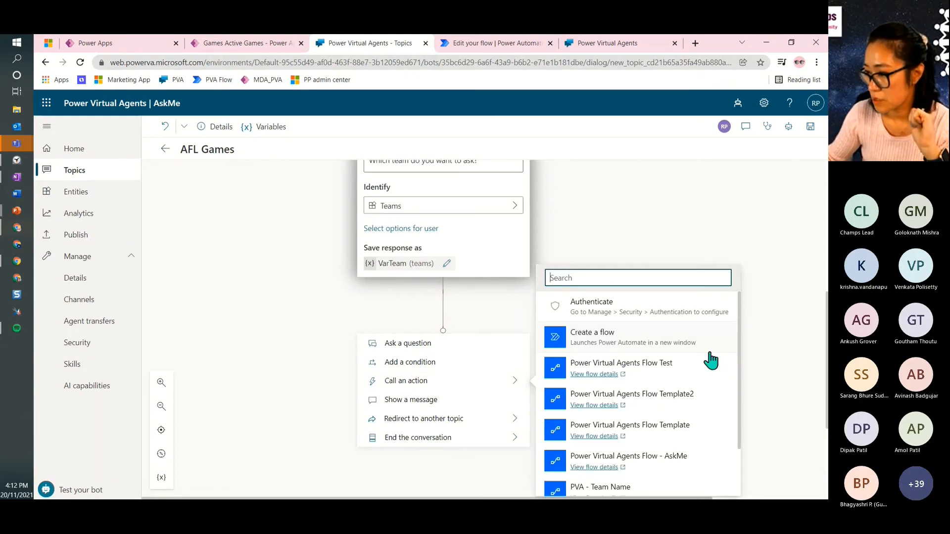
pyautogui.scroll(-2, 711, 361)
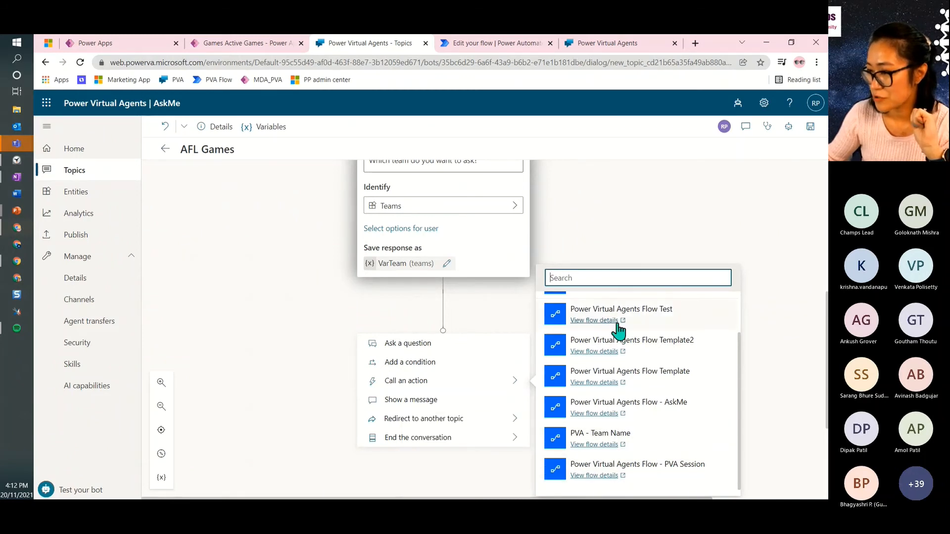
pyautogui.click(672, 470)
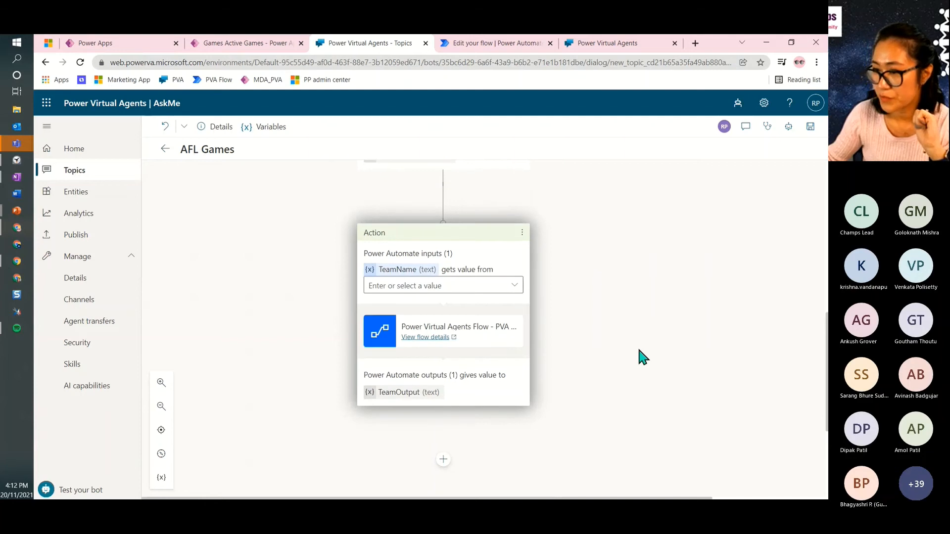
# Set the flow action's TeamName input to get its value from the VarTeam variable.
pyautogui.click(500, 286)
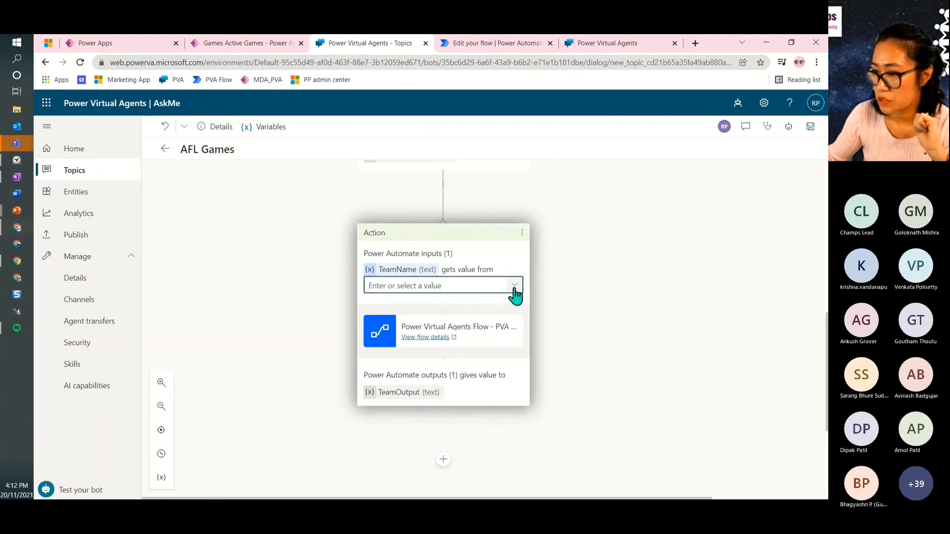
pyautogui.click(514, 285)
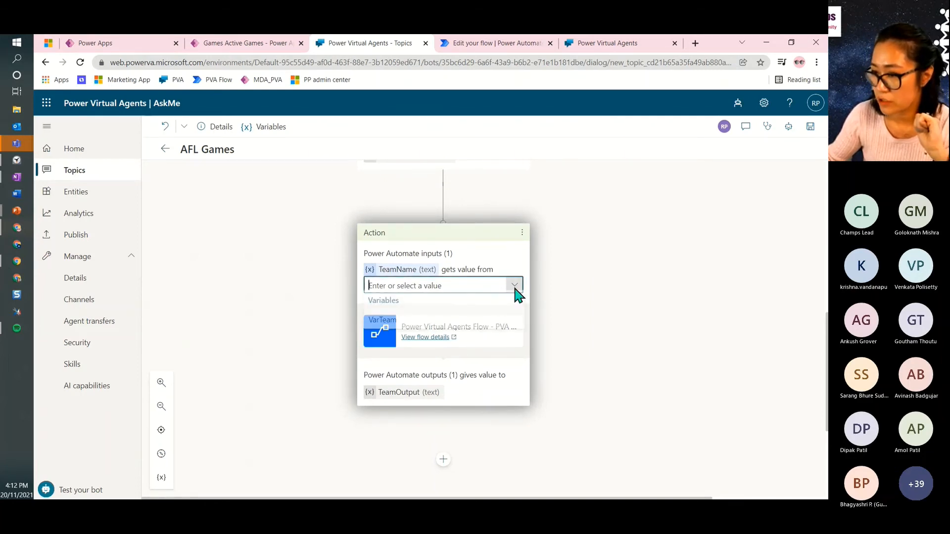
pyautogui.click(421, 327)
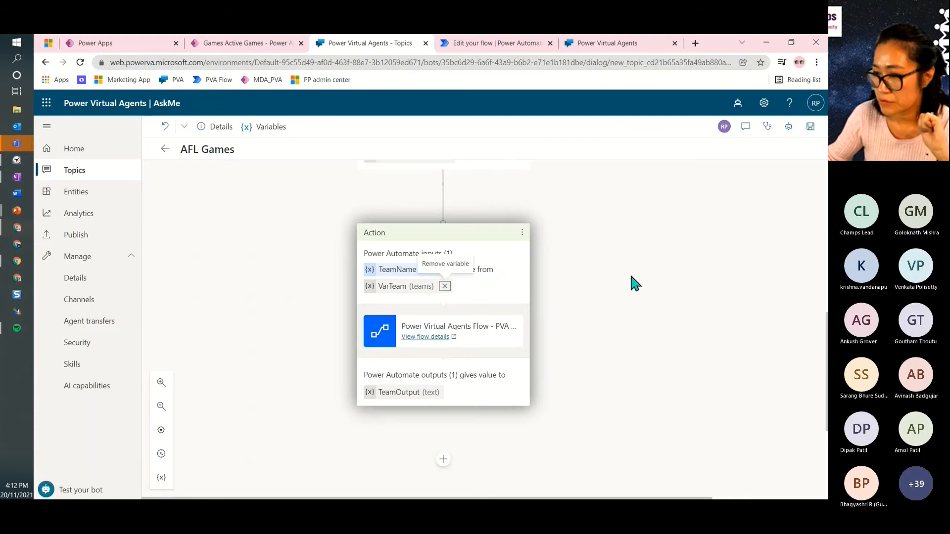
# Add a condition after the flow action that checks whether TeamOutput is equal to "Empty".
pyautogui.scroll(-1, 634, 283)
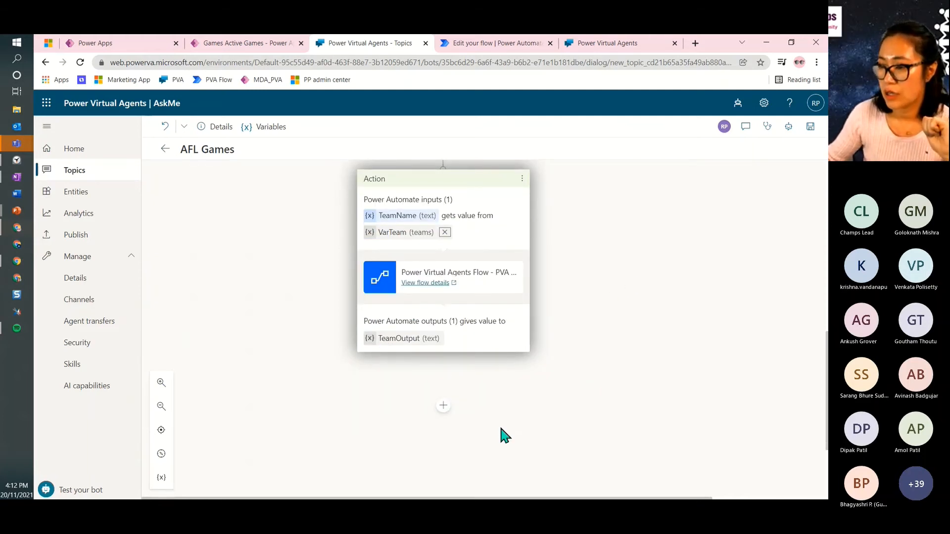
pyautogui.click(444, 406)
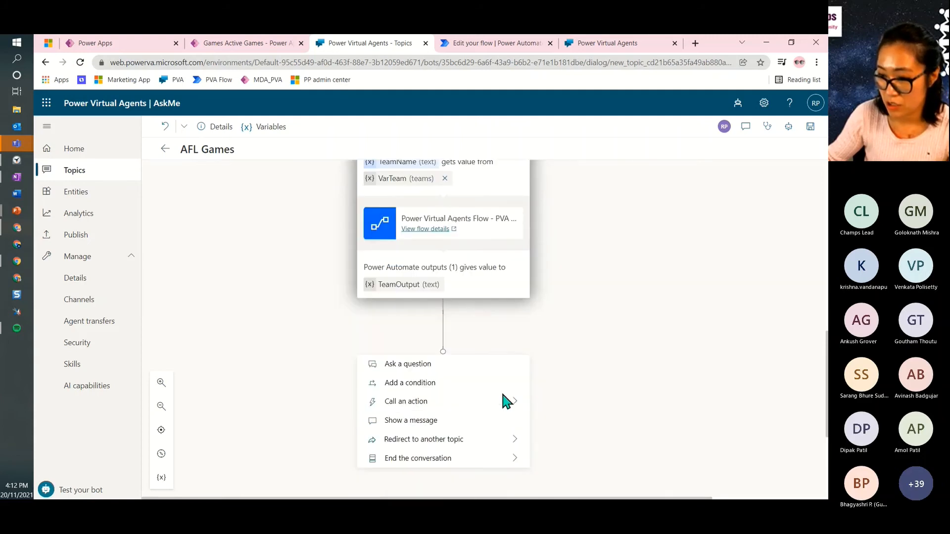
pyautogui.click(414, 385)
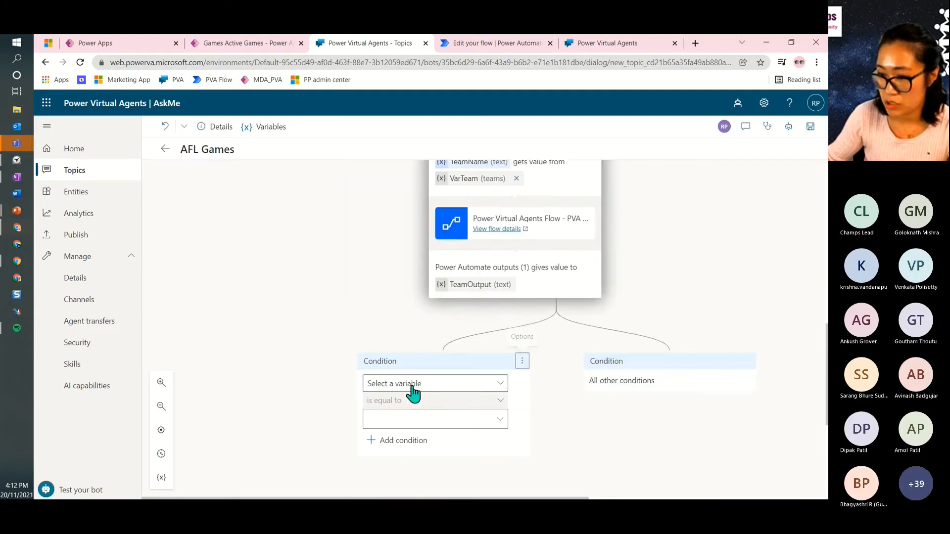
pyautogui.click(455, 385)
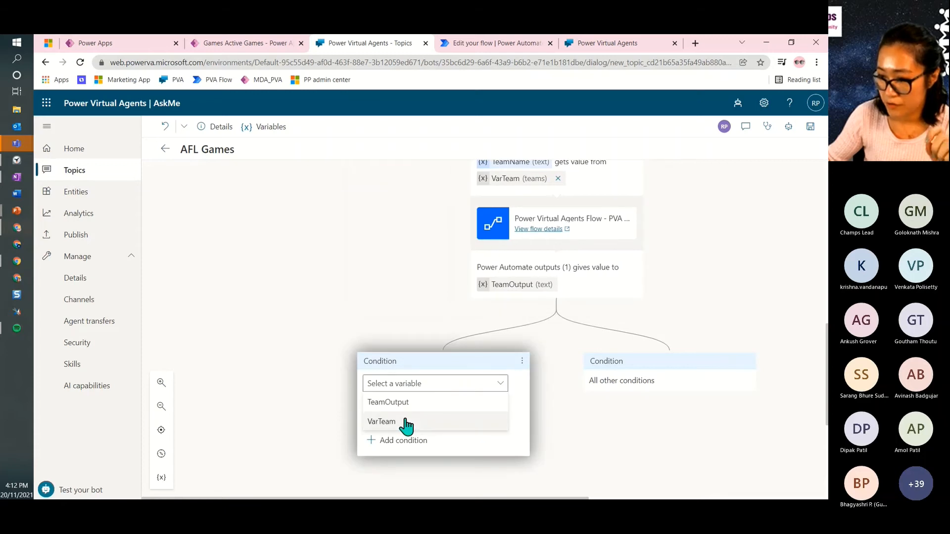
pyautogui.click(414, 402)
pyautogui.click(431, 422)
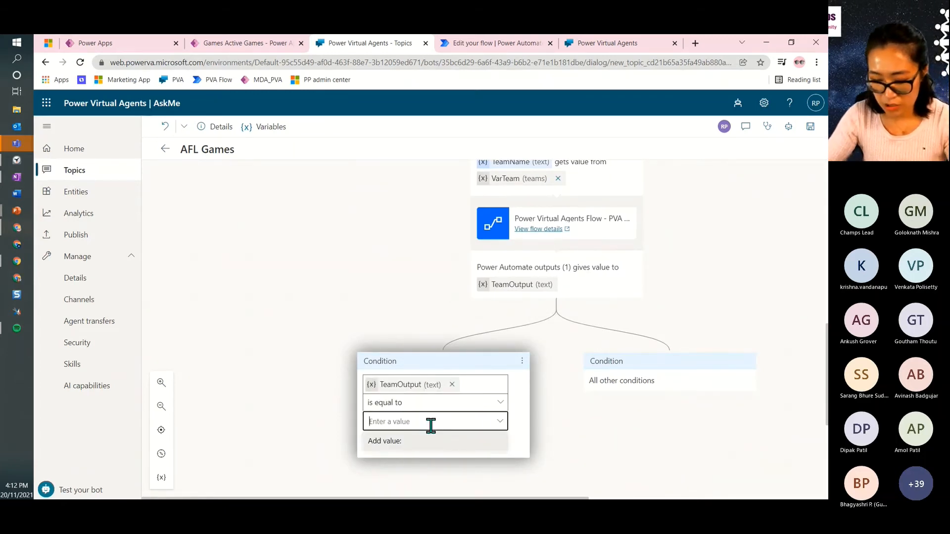
pyautogui.write('Empty')
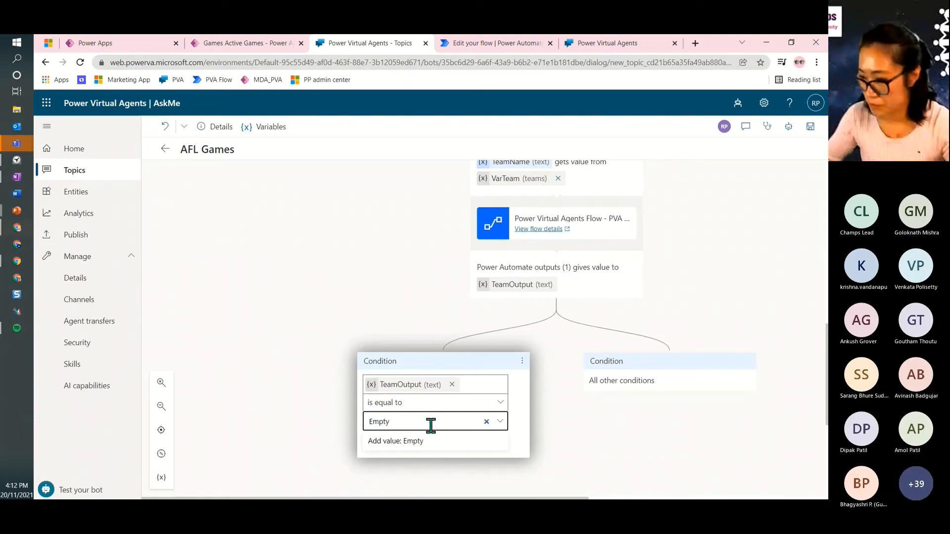
pyautogui.click(571, 429)
# Add a message under the TeamOutput equals Empty condition reading "Sorry, there is no game scheduled.".
pyautogui.scroll(-1, 526, 292)
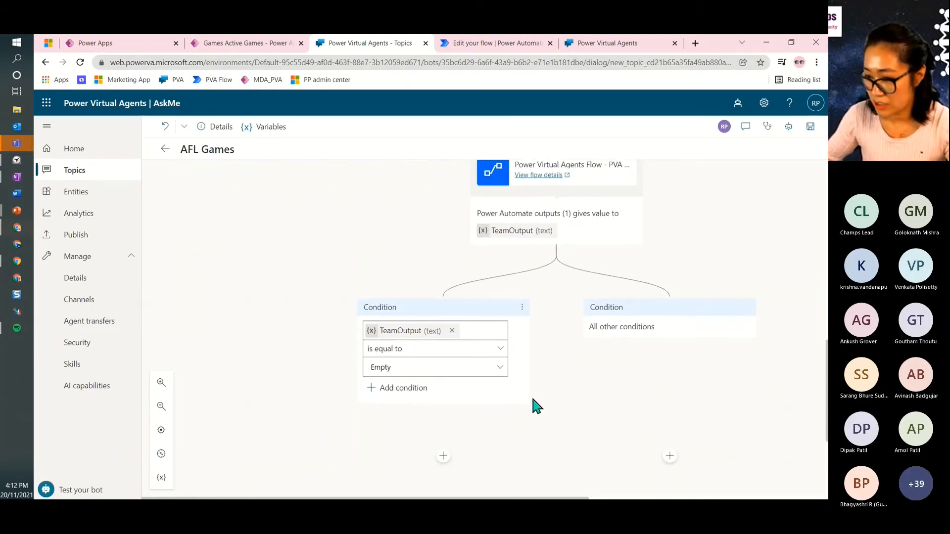
pyautogui.click(443, 456)
pyautogui.scroll(-2, 445, 445)
pyautogui.moveTo(450, 437)
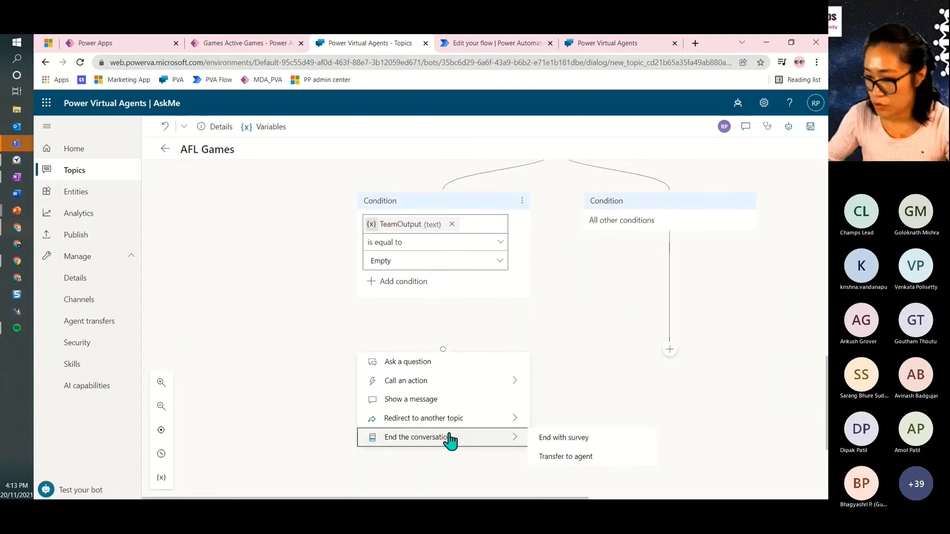
pyautogui.click(435, 399)
pyautogui.write('Soo')
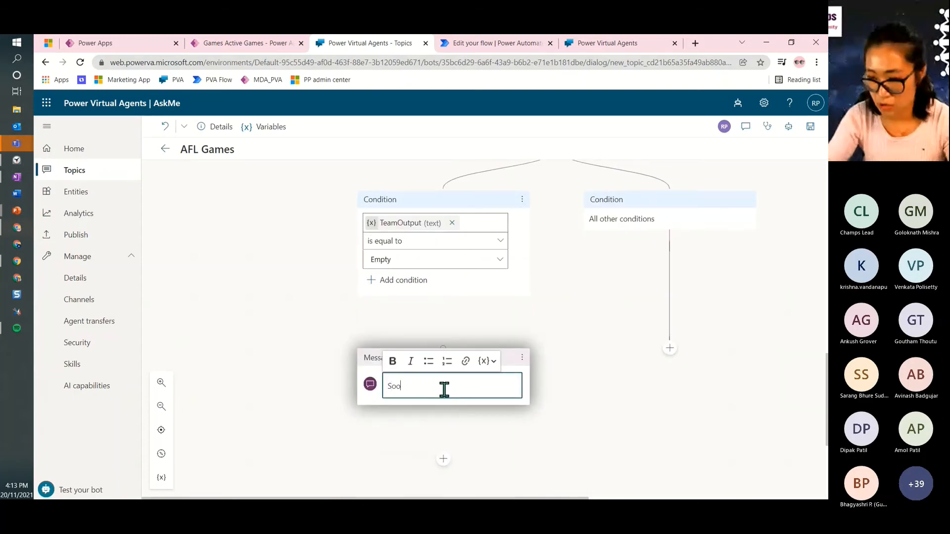
pyautogui.write('ry')
pyautogui.press('BackSpace')
pyautogui.press('BackSpace')
pyautogui.press('BackSpace')
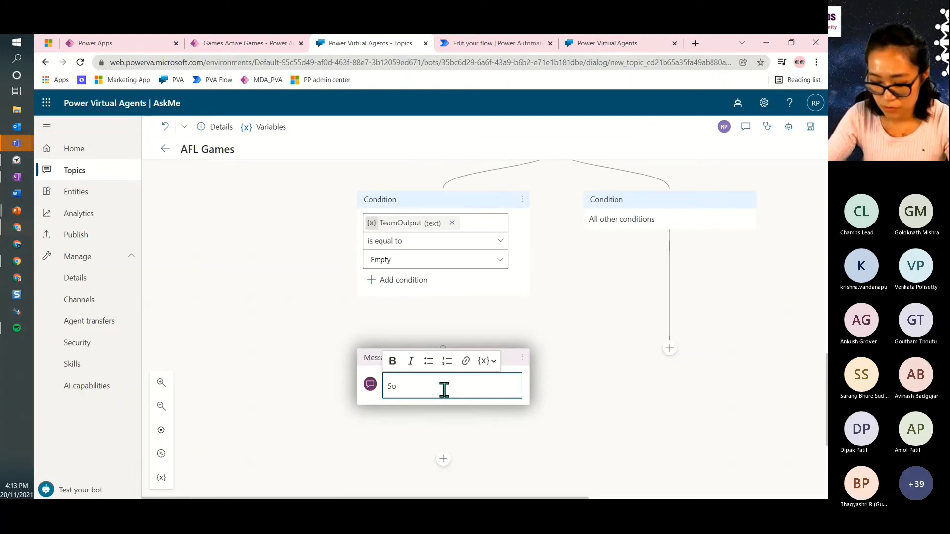
pyautogui.write('rry, the')
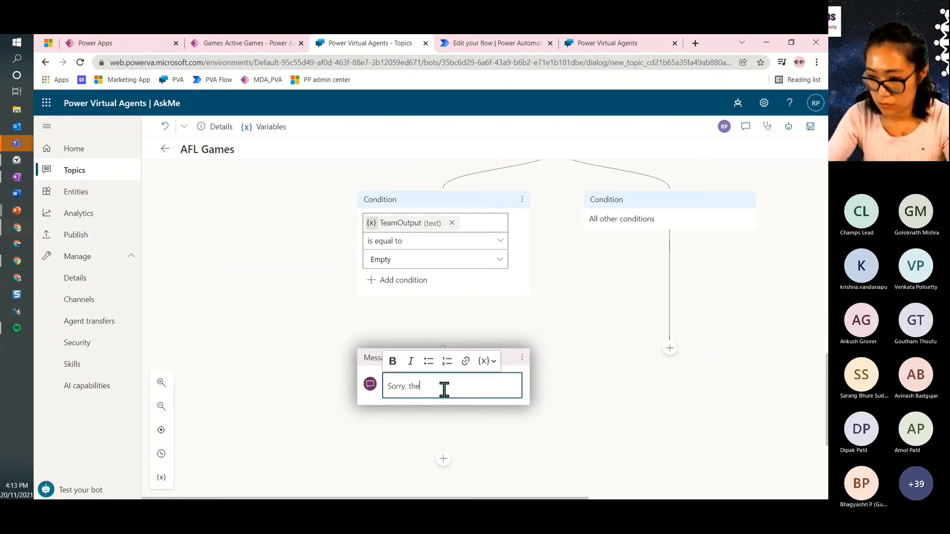
pyautogui.write('re is no game in the')
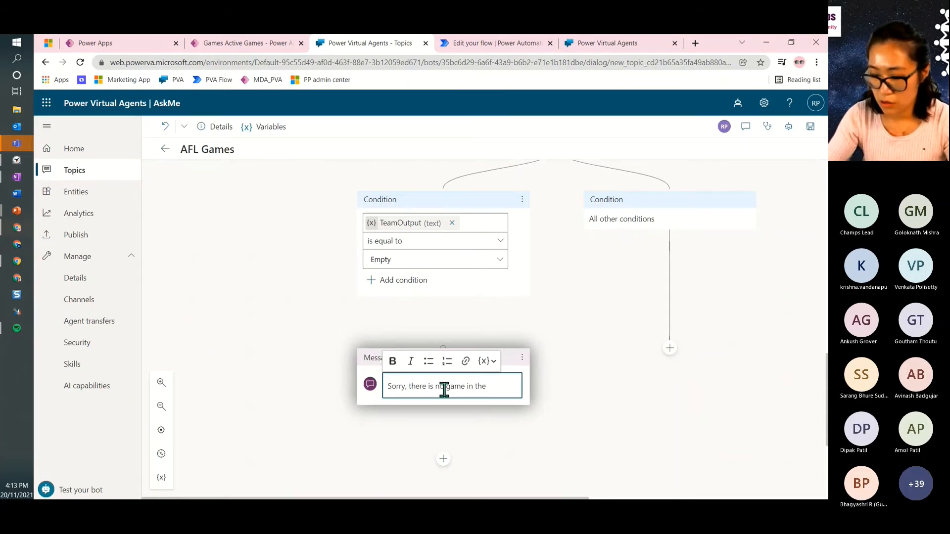
pyautogui.press('BackSpace')
pyautogui.press('BackSpace')
pyautogui.press('BackSpace')
pyautogui.press('BackSpace')
pyautogui.press('BackSpace')
pyautogui.press('BackSpace')
pyautogui.press('BackSpace')
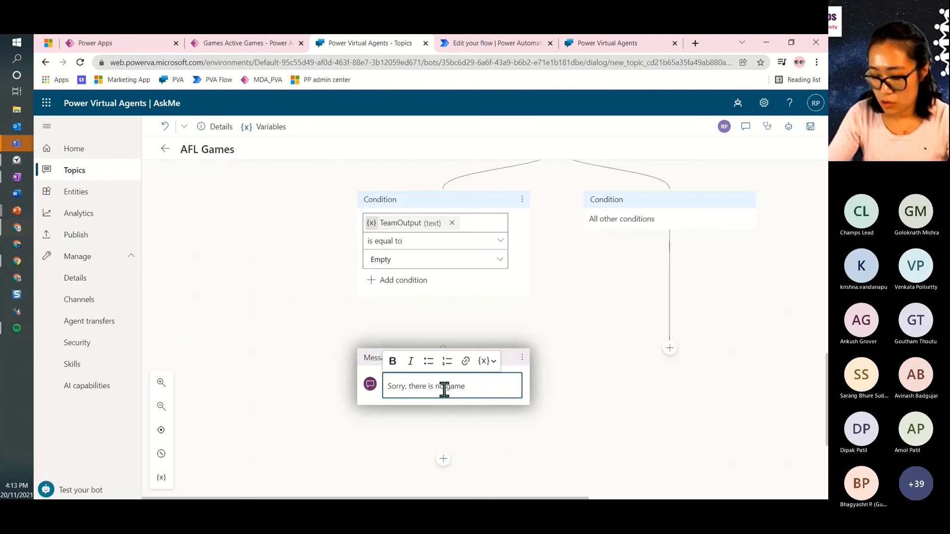
pyautogui.write('schedul')
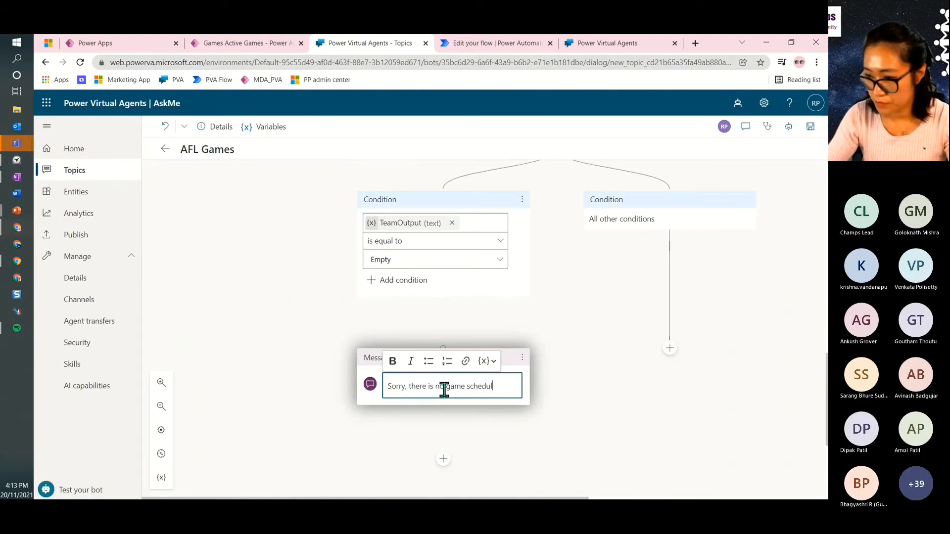
pyautogui.write('ed.')
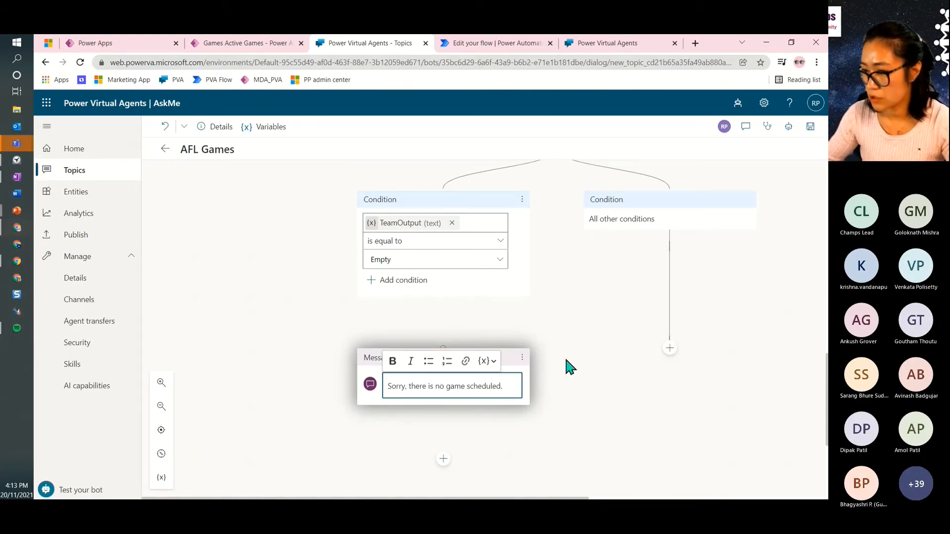
pyautogui.click(574, 372)
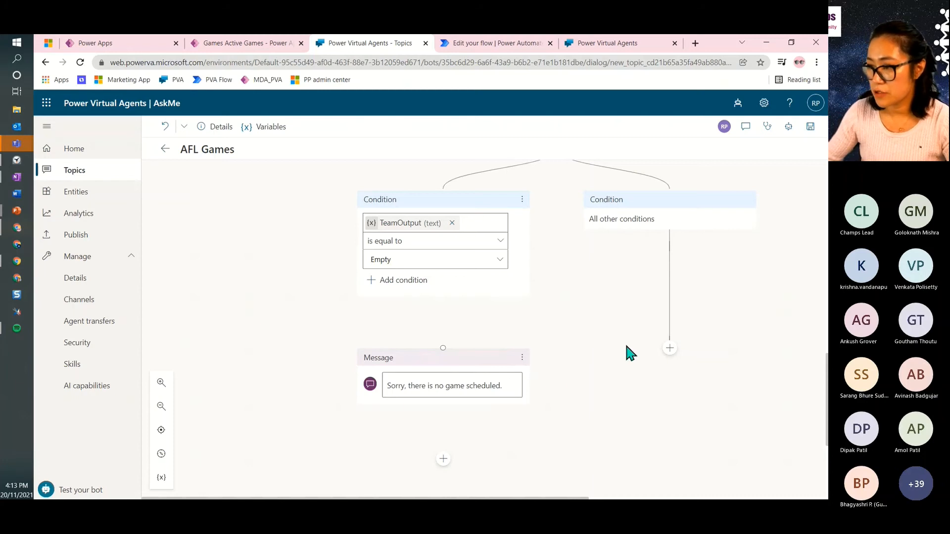
# Add a message under the All other conditions branch that shows the TeamOutput variable.
pyautogui.scroll(1, 626, 346)
pyautogui.scroll(-1, 633, 360)
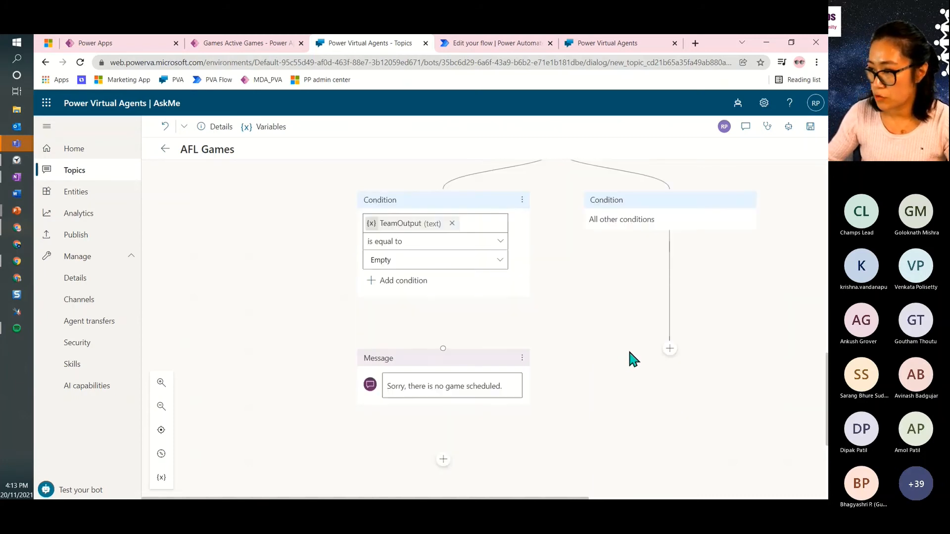
pyautogui.click(670, 348)
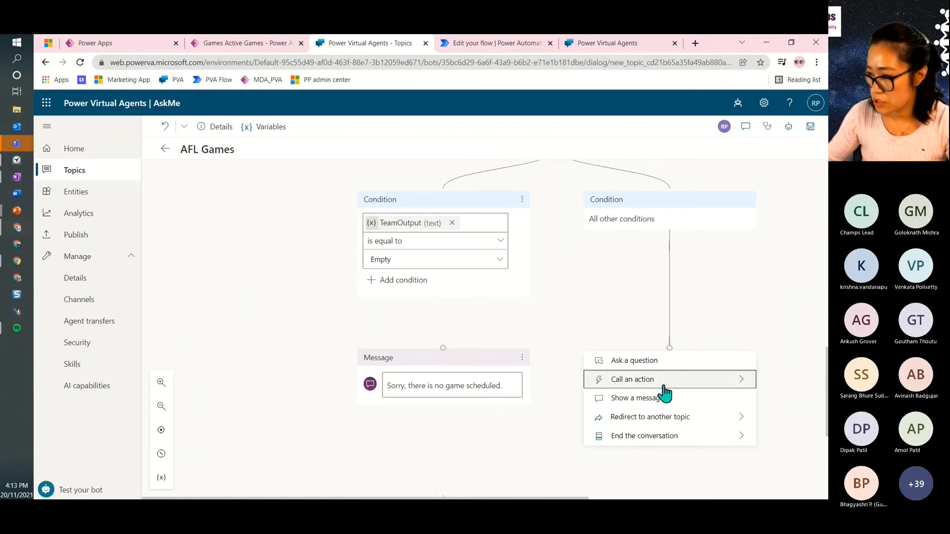
pyautogui.click(655, 398)
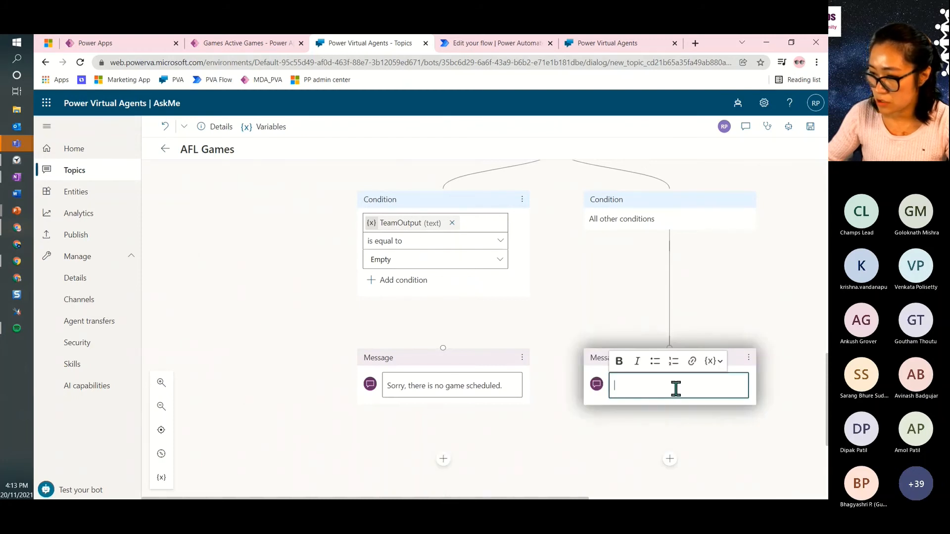
pyautogui.click(713, 361)
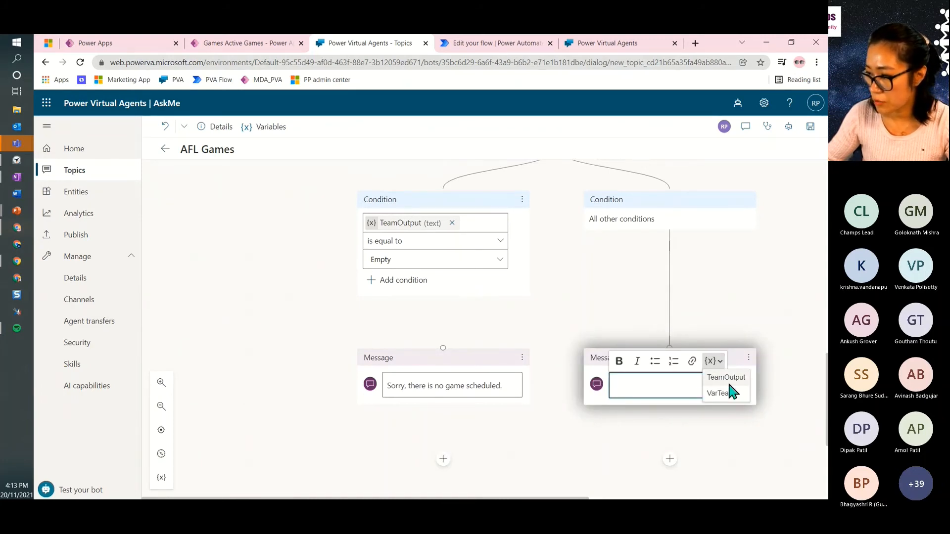
pyautogui.click(726, 378)
pyautogui.scroll(-2, 744, 434)
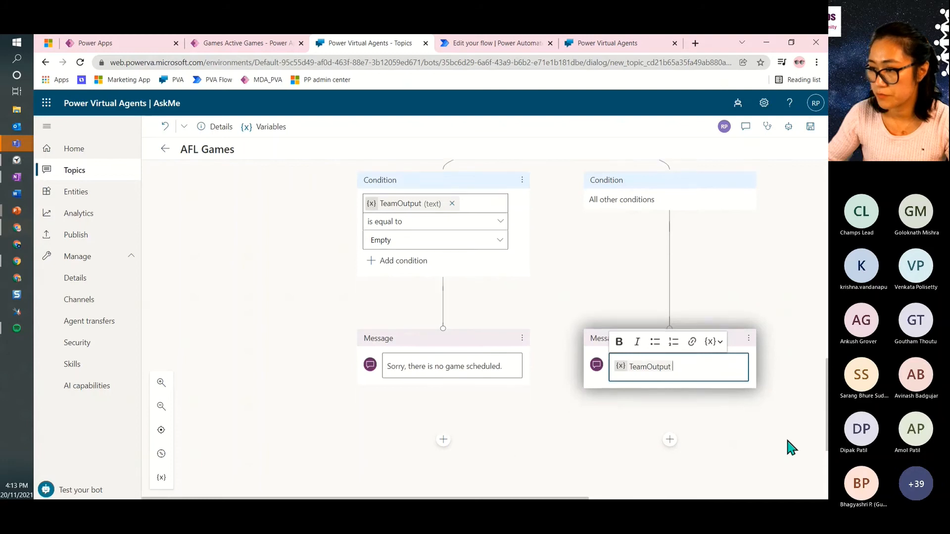
pyautogui.click(547, 349)
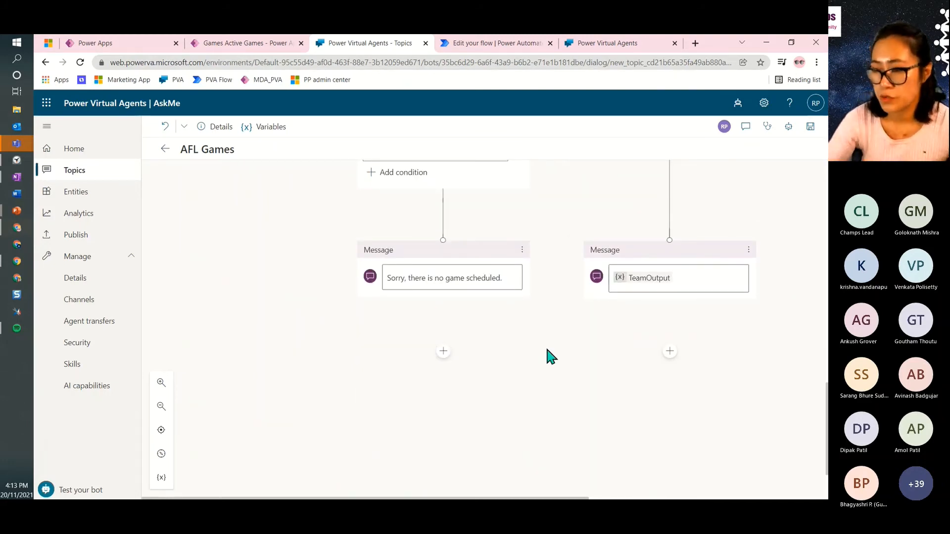
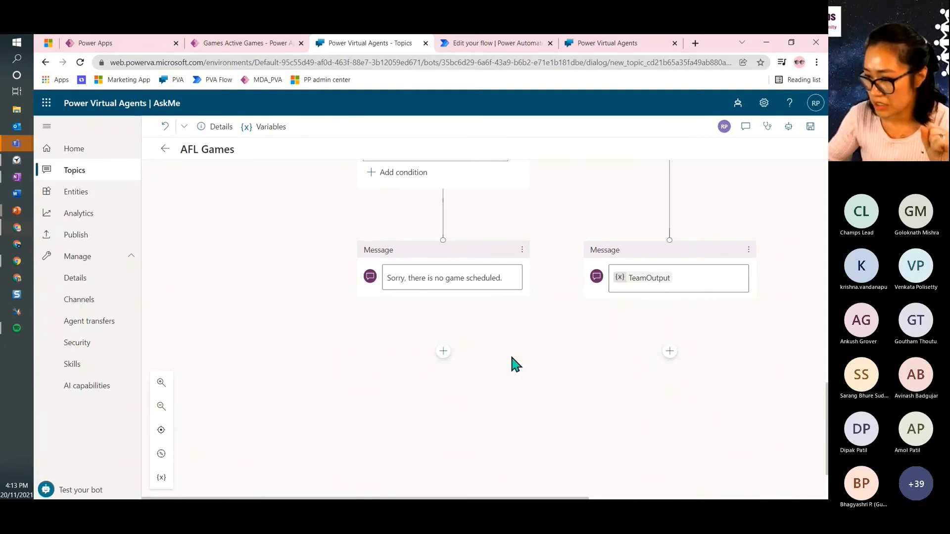
# Add a question after the no-game message reading "Do you want to ask another team?".
pyautogui.click(443, 352)
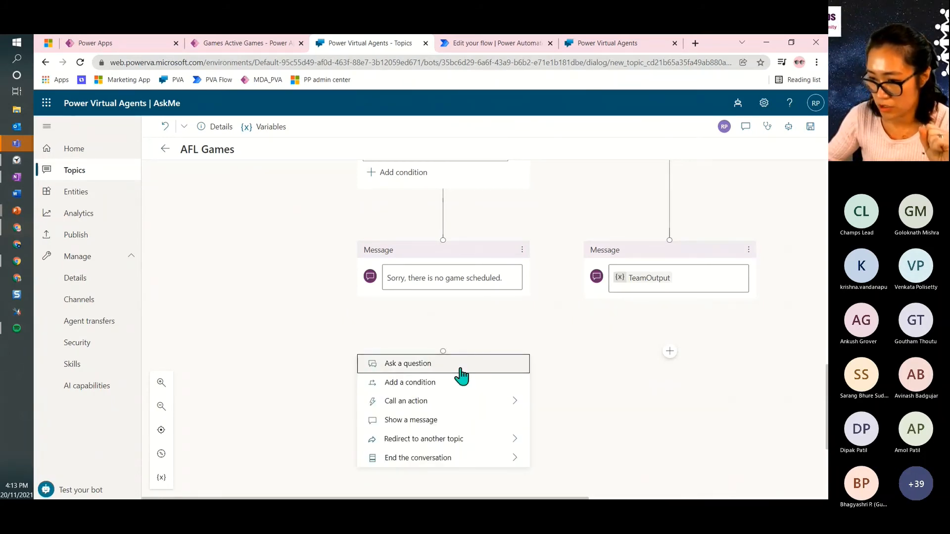
pyautogui.click(461, 369)
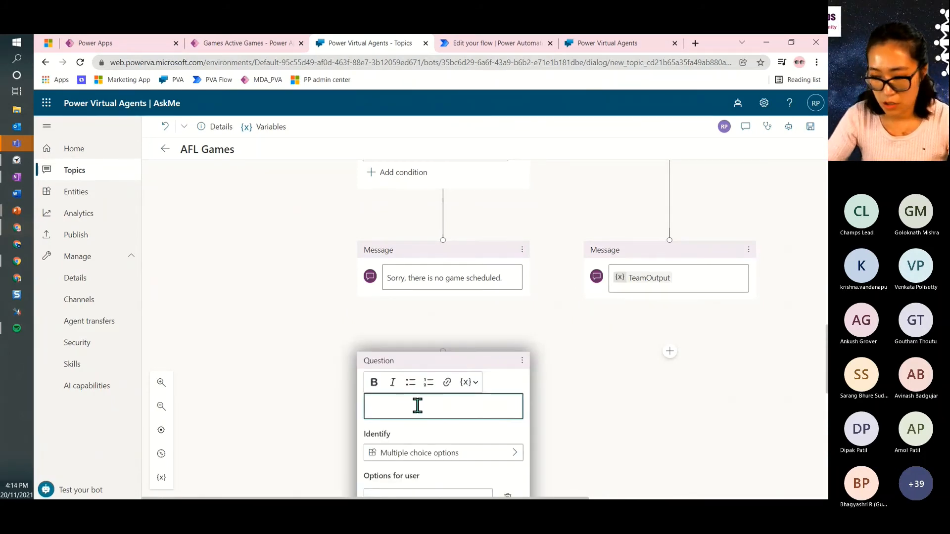
pyautogui.write('Do you ')
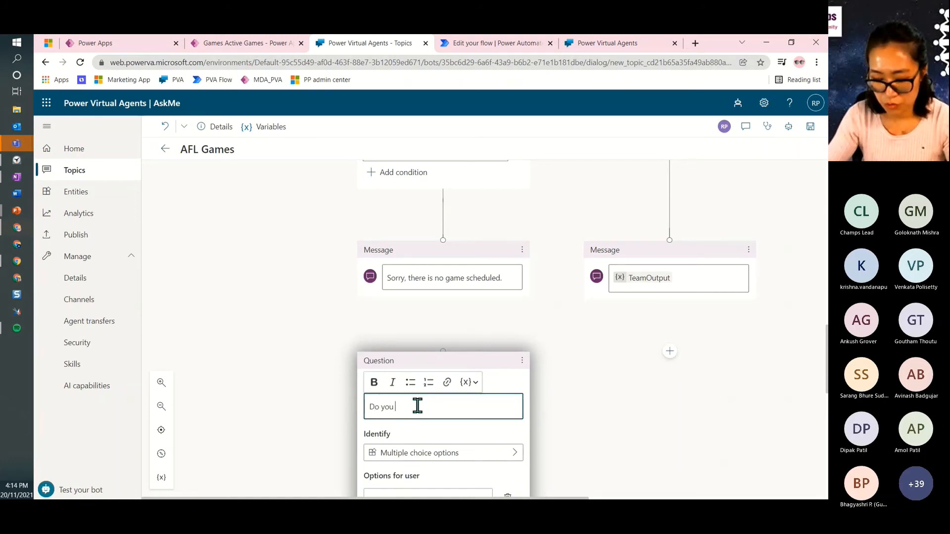
pyautogui.write('wa')
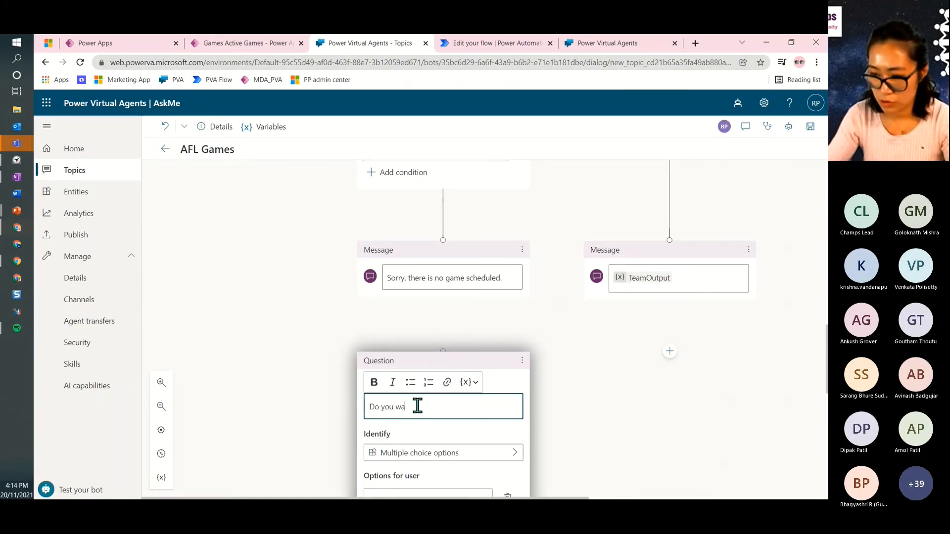
pyautogui.write('nt to ask another')
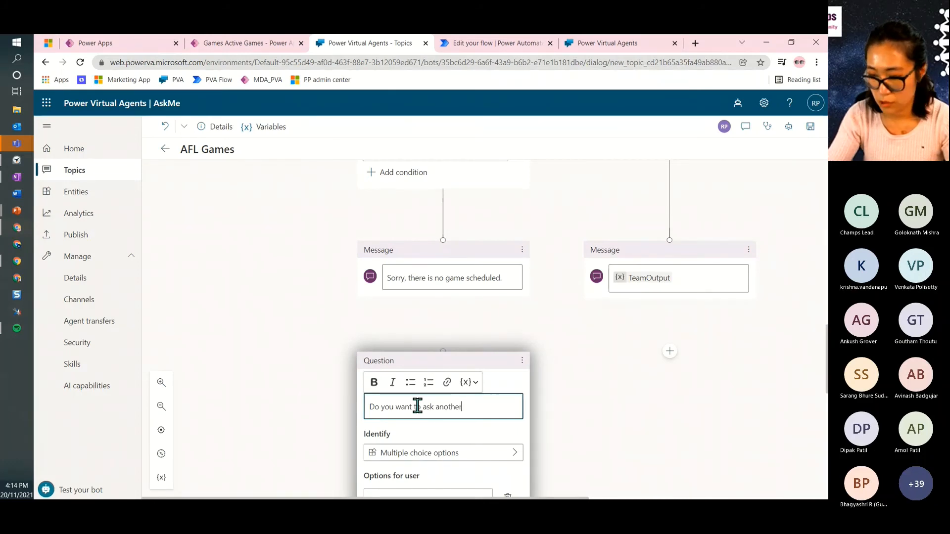
pyautogui.write(' team?')
pyautogui.scroll(-2, 441, 366)
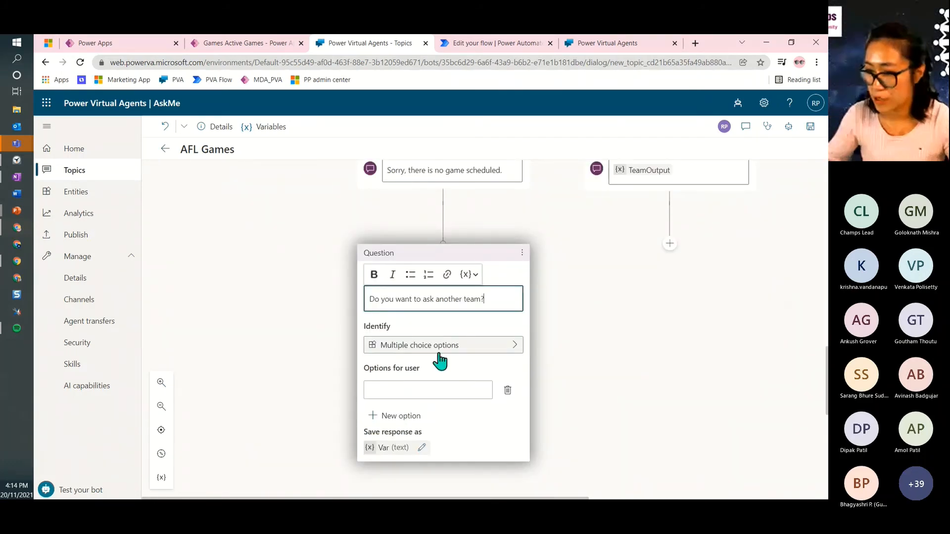
# Give the another-team question two multiple choice options, Yes and No.
pyautogui.click(405, 391)
pyautogui.write('Yes')
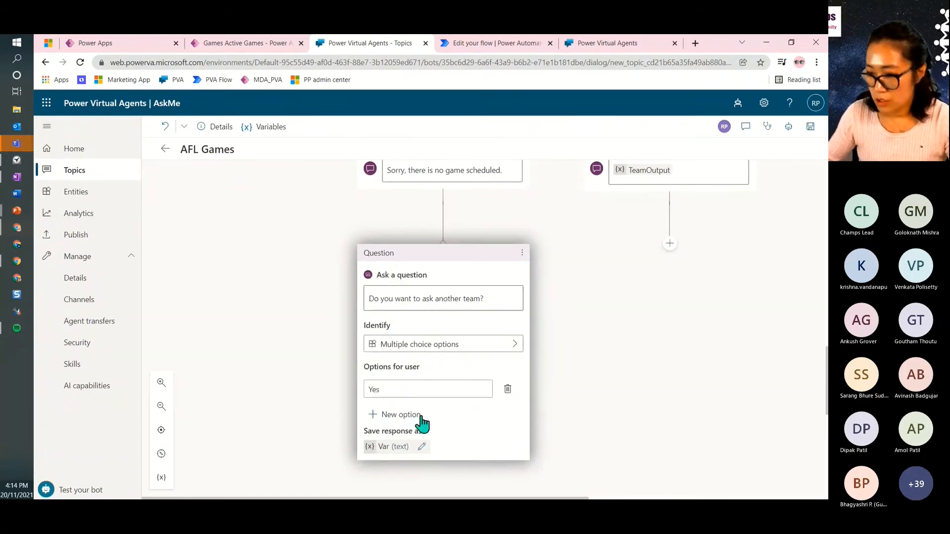
pyautogui.click(411, 416)
pyautogui.write('No')
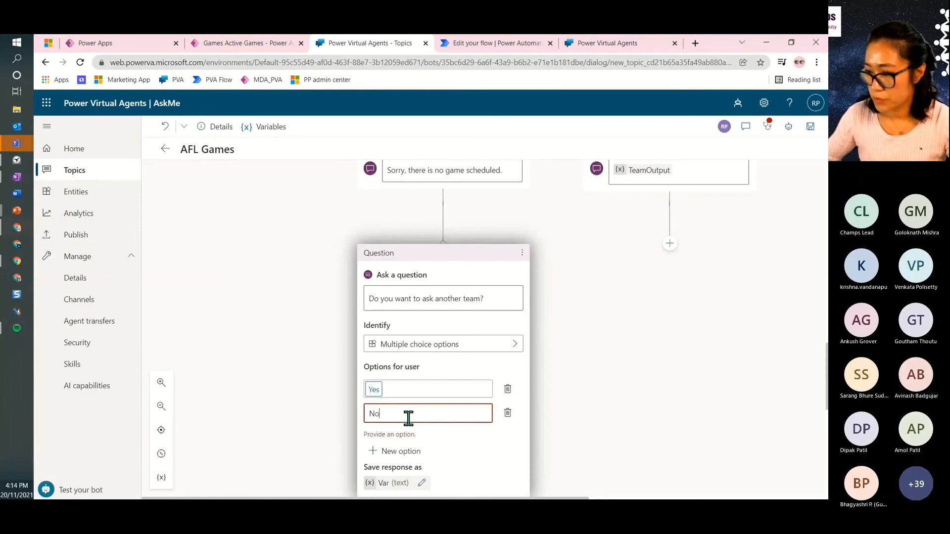
pyautogui.click(594, 398)
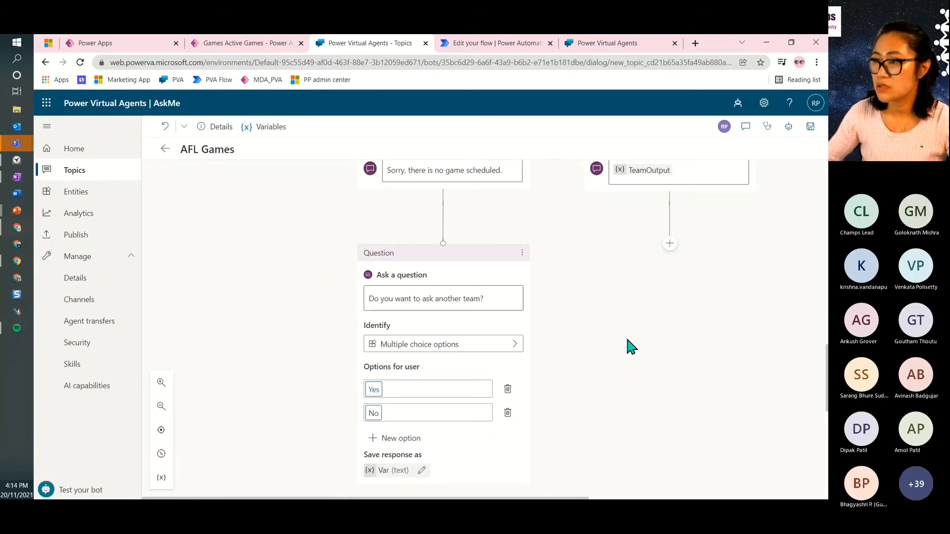
# Connect the end of the TeamOutput message branch to the "Do you want to ask another team?" question.
pyautogui.scroll(2, 627, 339)
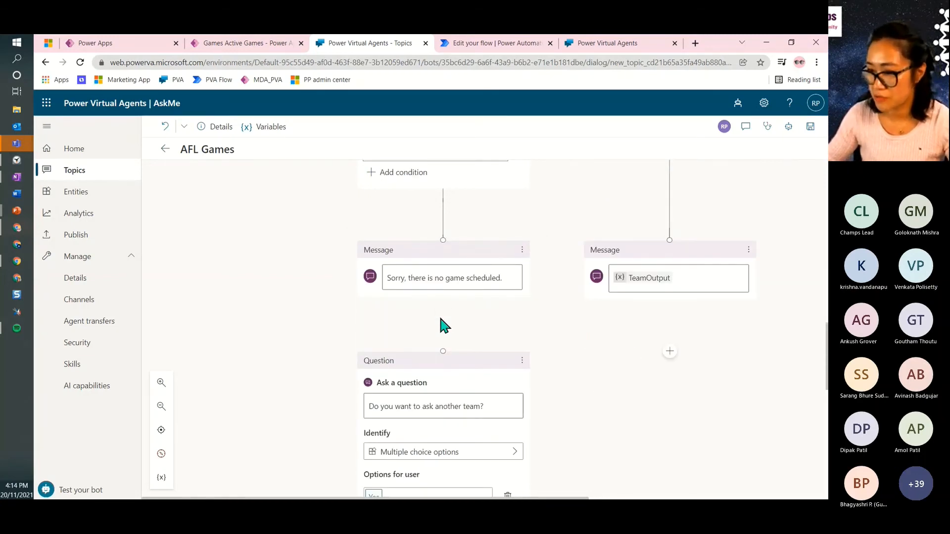
pyautogui.scroll(3, 603, 398)
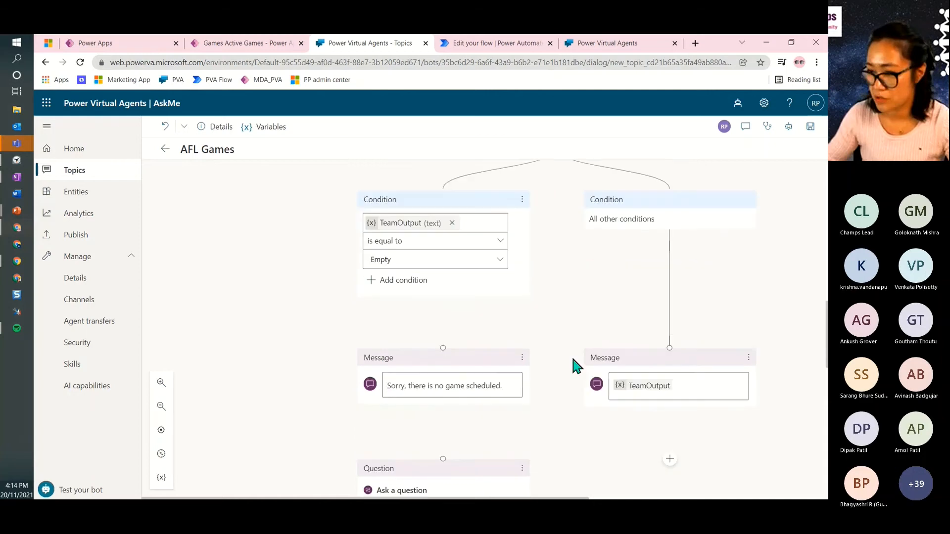
pyautogui.scroll(-3, 576, 365)
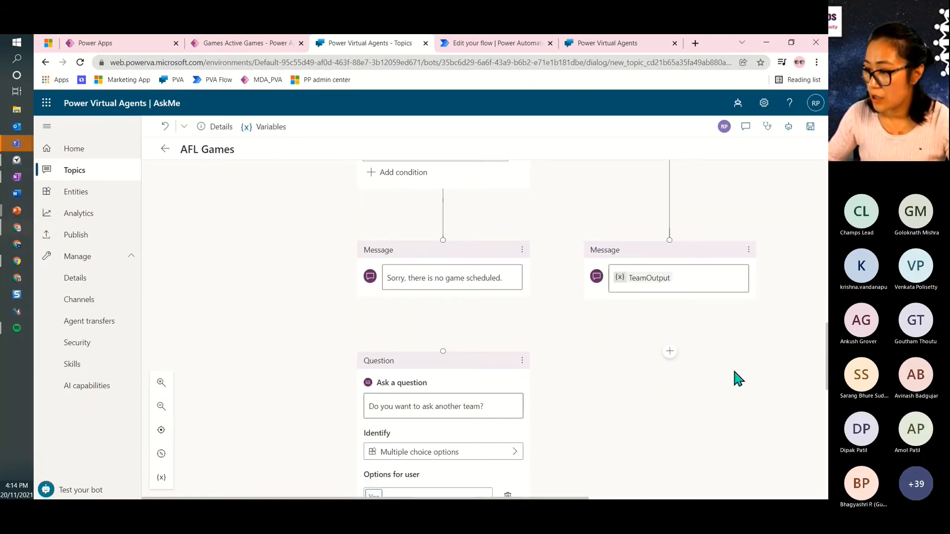
pyautogui.click(670, 349)
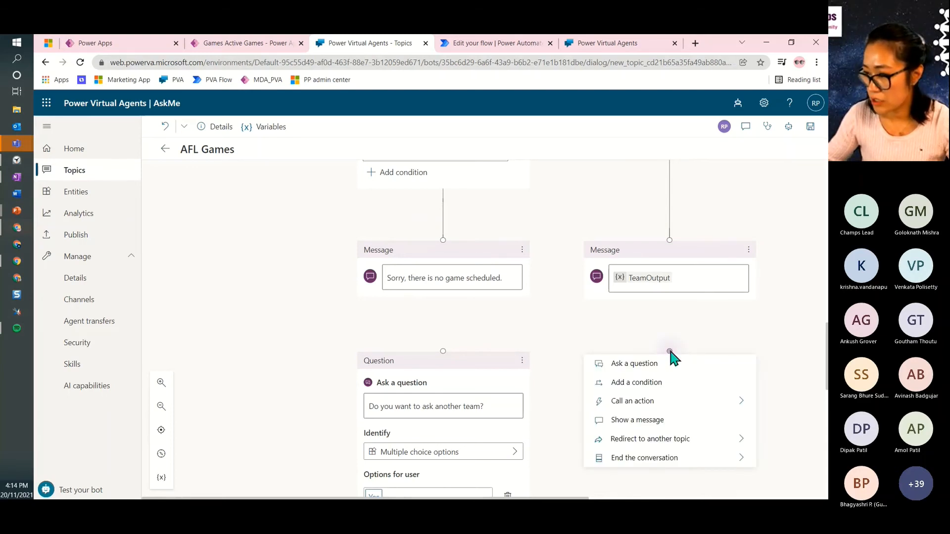
pyautogui.click(670, 351)
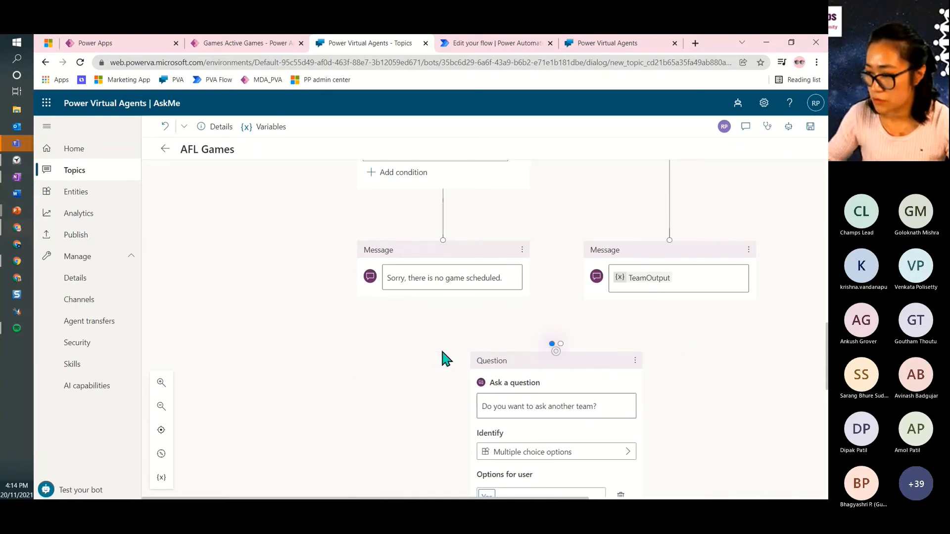
# Review the topic from the "Which team do you want to ask?" question through the merged branches to the Yes and No conditions.
pyautogui.scroll(3, 731, 390)
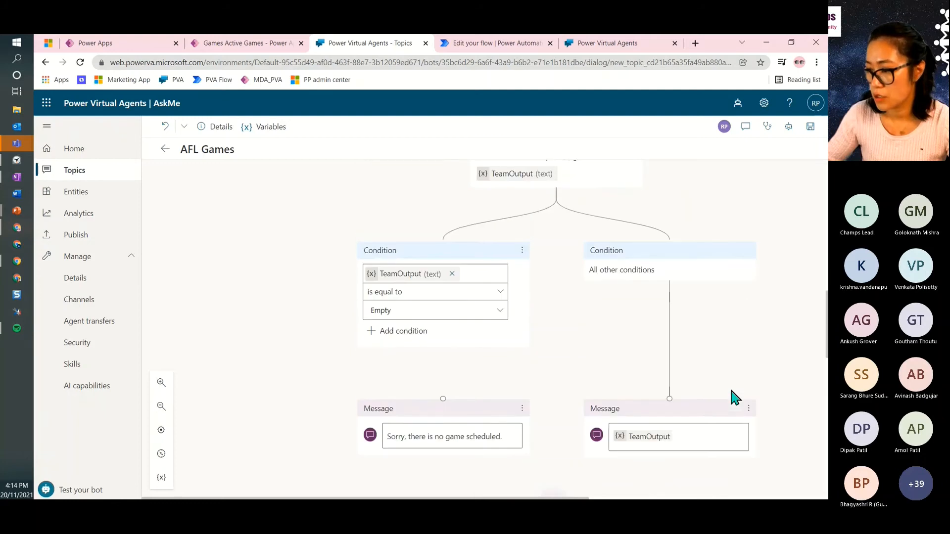
pyautogui.scroll(-3, 732, 390)
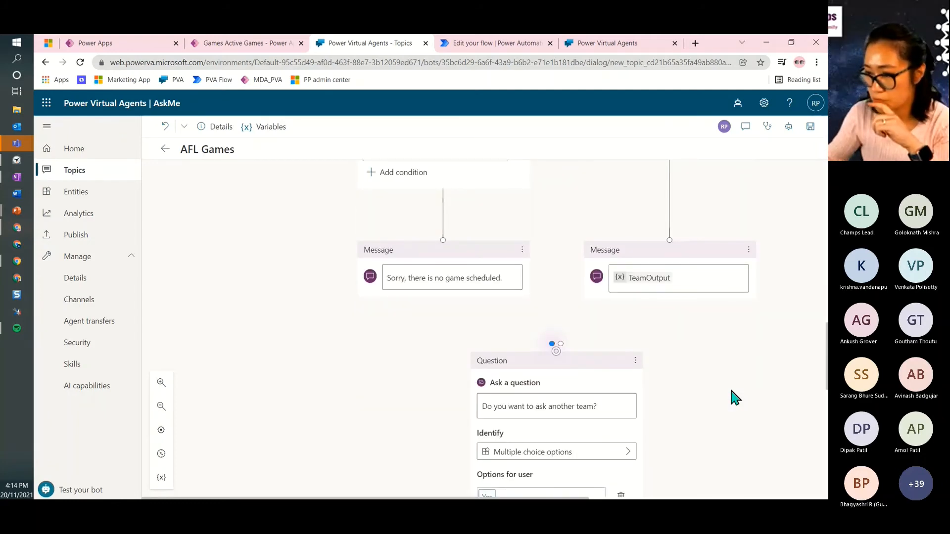
pyautogui.scroll(5, 709, 381)
pyautogui.scroll(-3, 709, 380)
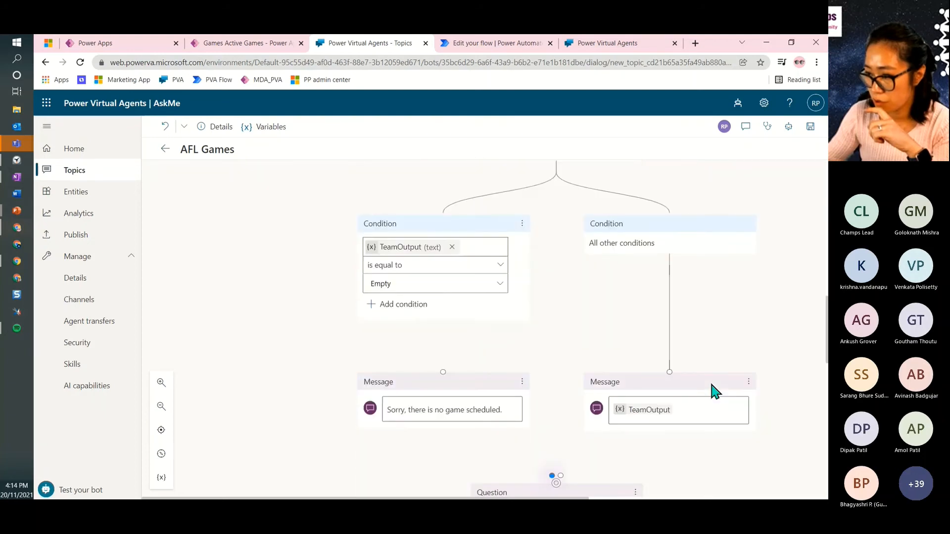
pyautogui.scroll(-4, 711, 384)
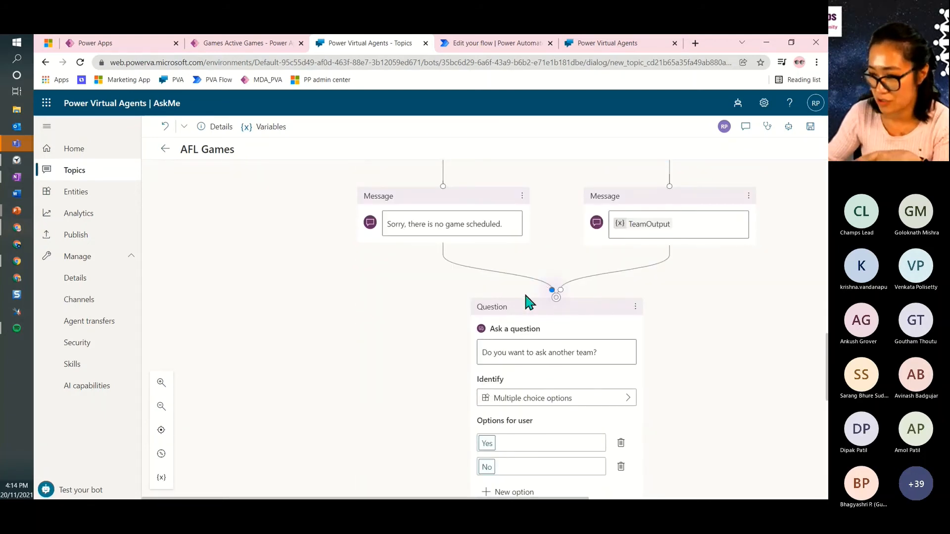
pyautogui.scroll(-2, 709, 349)
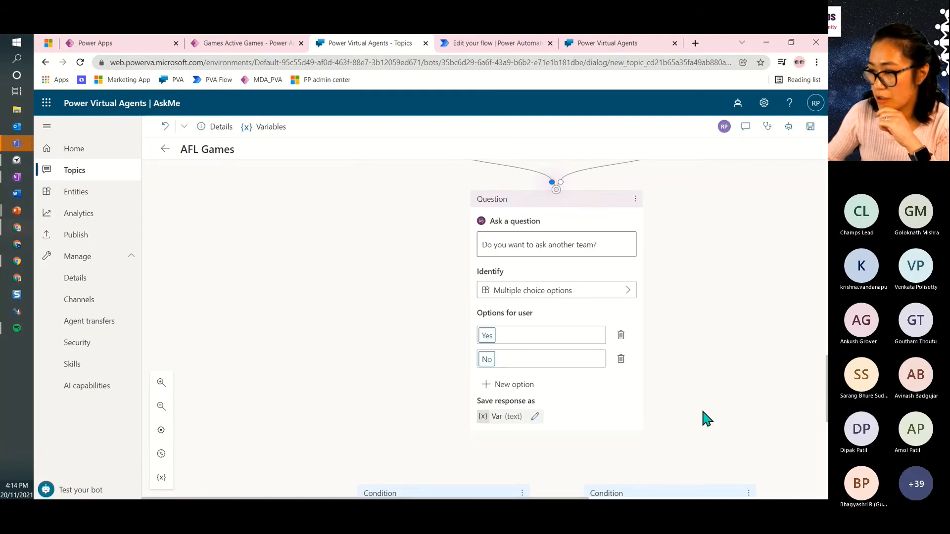
pyautogui.scroll(-3, 706, 418)
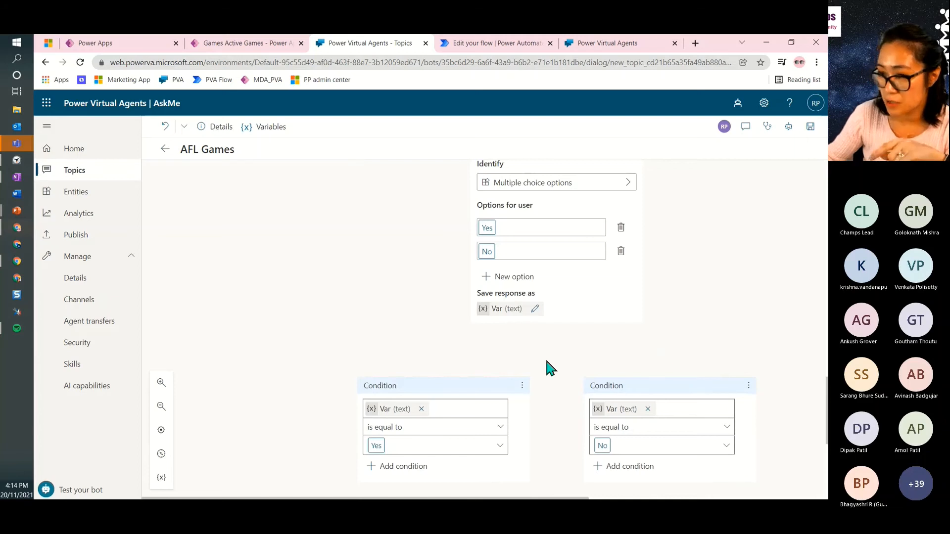
pyautogui.scroll(-1, 545, 396)
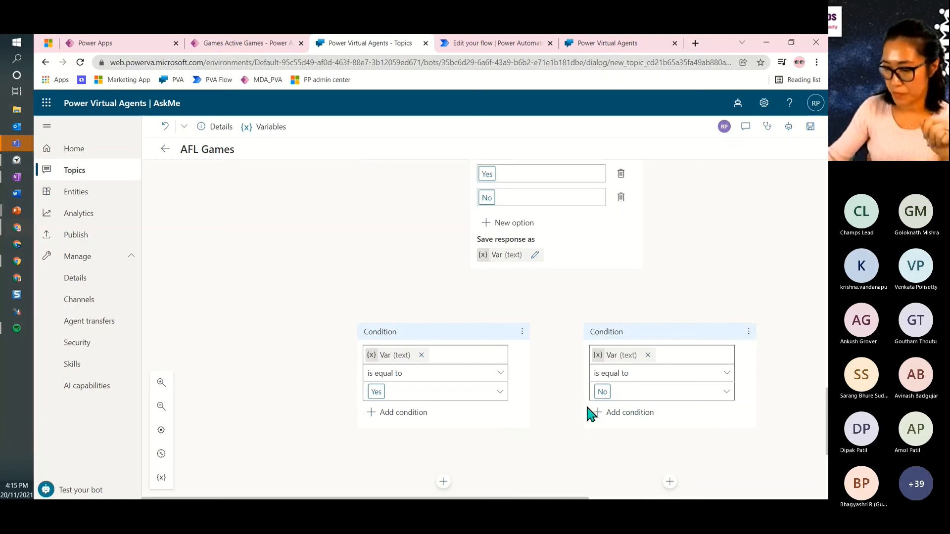
pyautogui.scroll(-1, 418, 425)
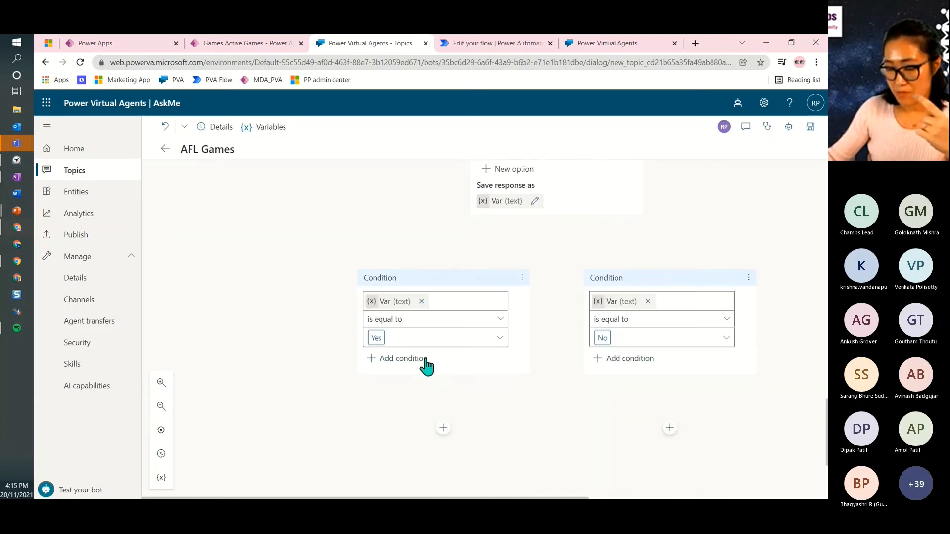
pyautogui.scroll(10, 479, 322)
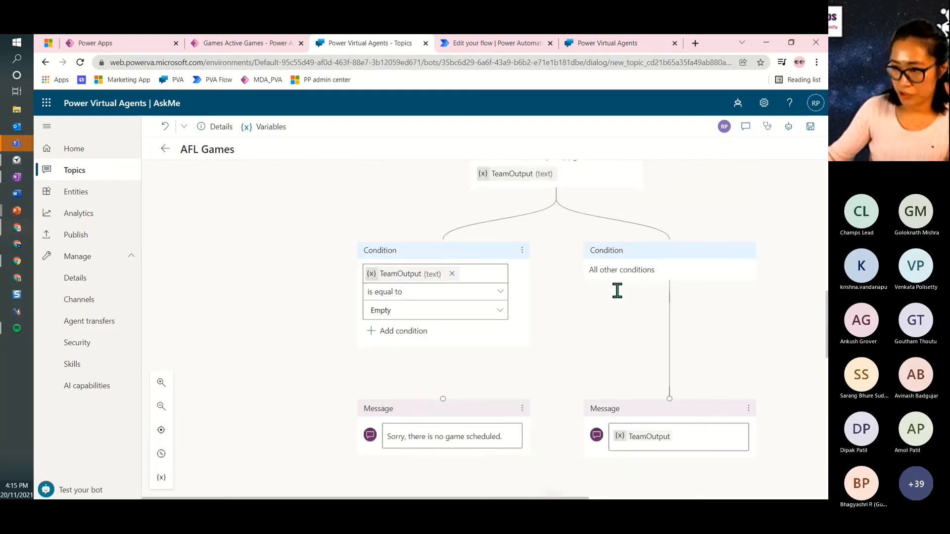
pyautogui.scroll(8, 690, 319)
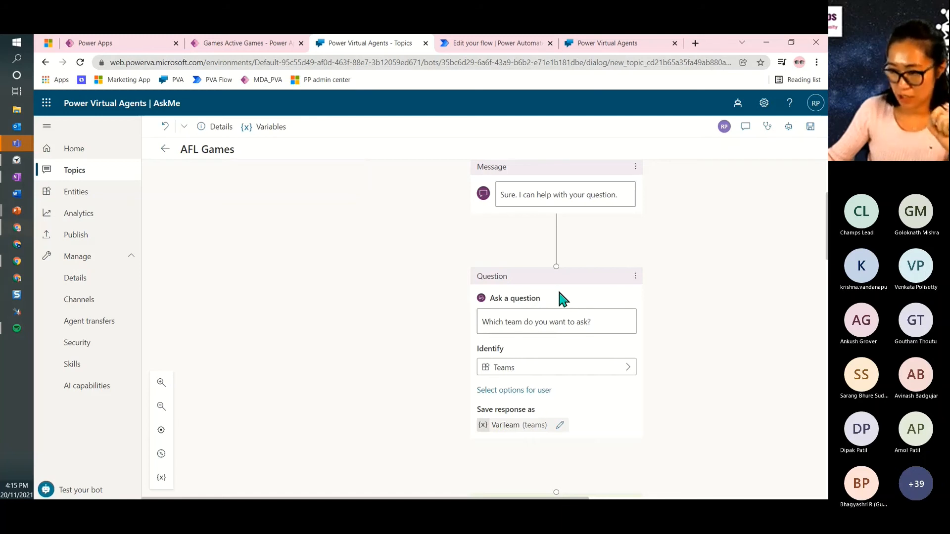
pyautogui.scroll(-15, 673, 327)
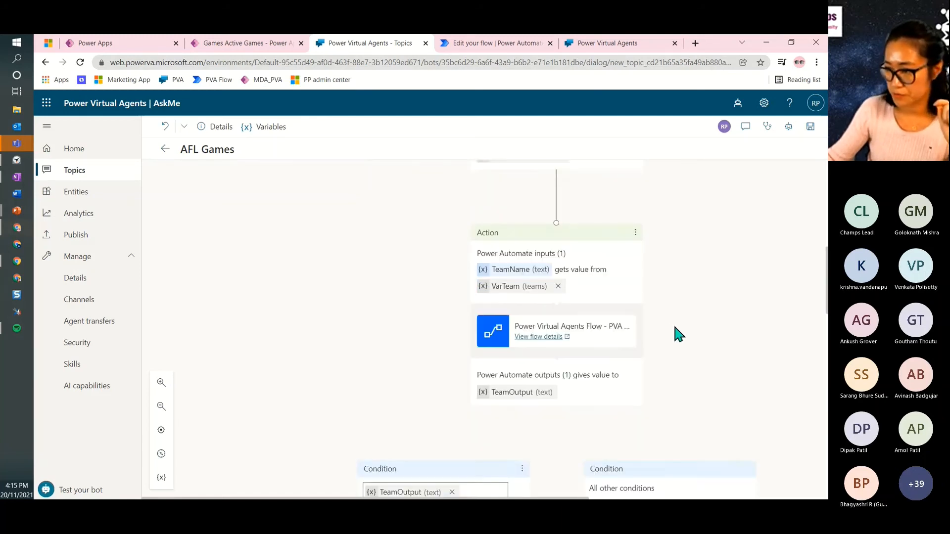
pyautogui.scroll(-5, 675, 328)
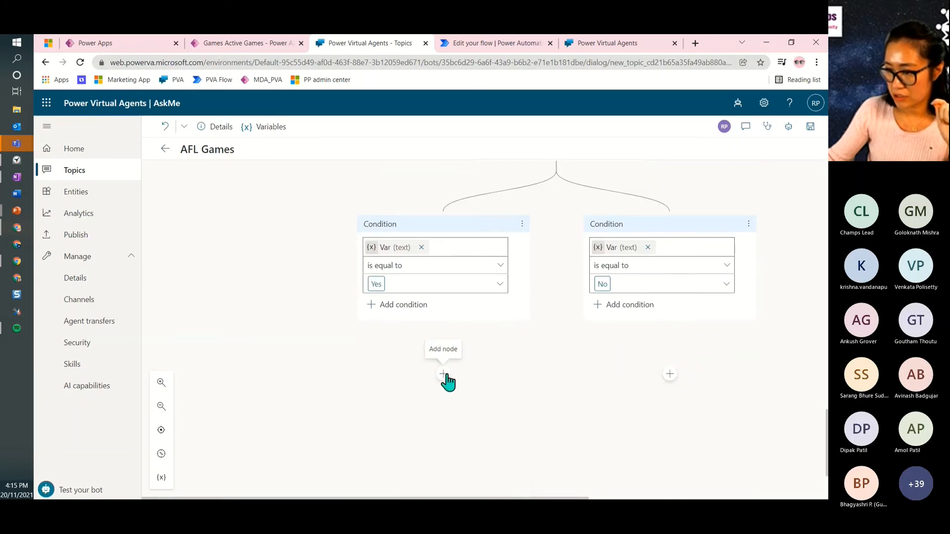
pyautogui.click(443, 374)
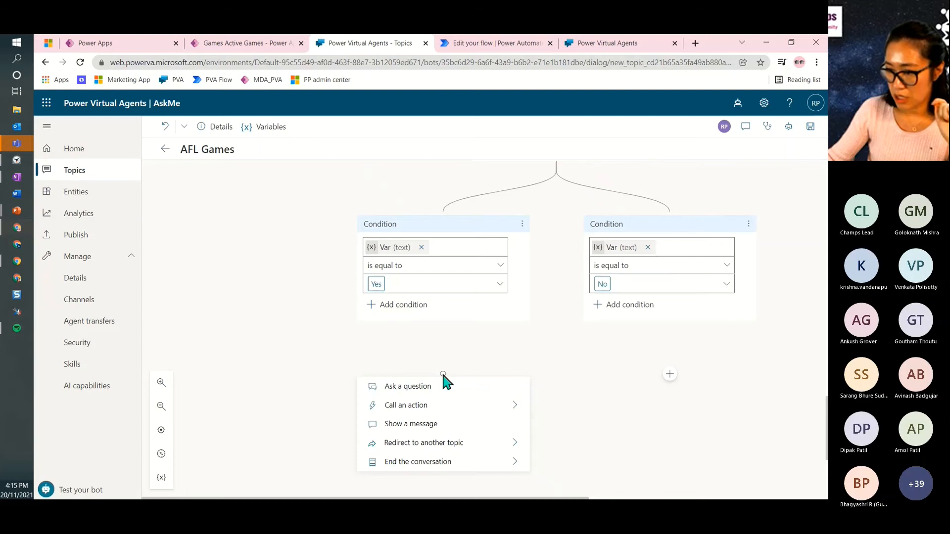
pyautogui.click(443, 374)
pyautogui.scroll(5, 526, 386)
pyautogui.scroll(10, 528, 381)
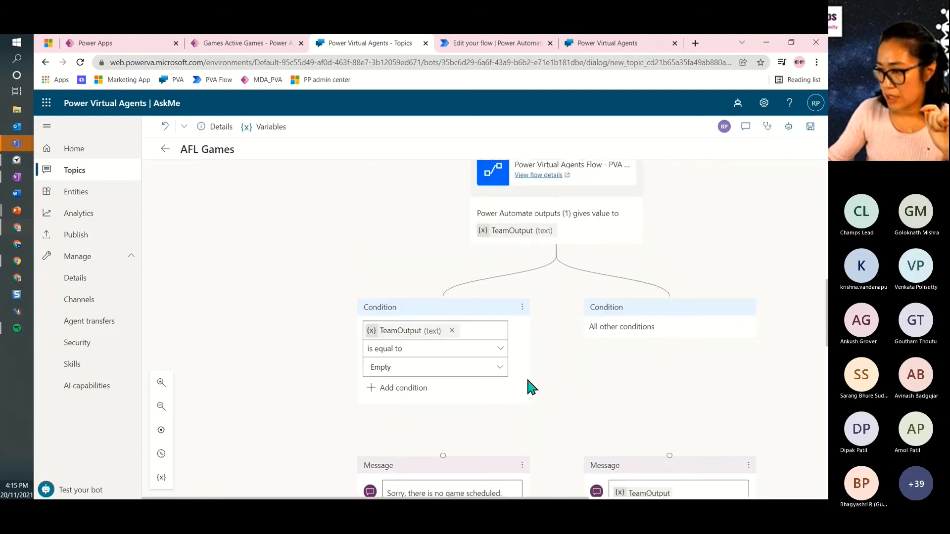
# Try to link the end of the Yes condition to the "Which team do you want to ask?" question, and undo the link.
pyautogui.scroll(2, 529, 387)
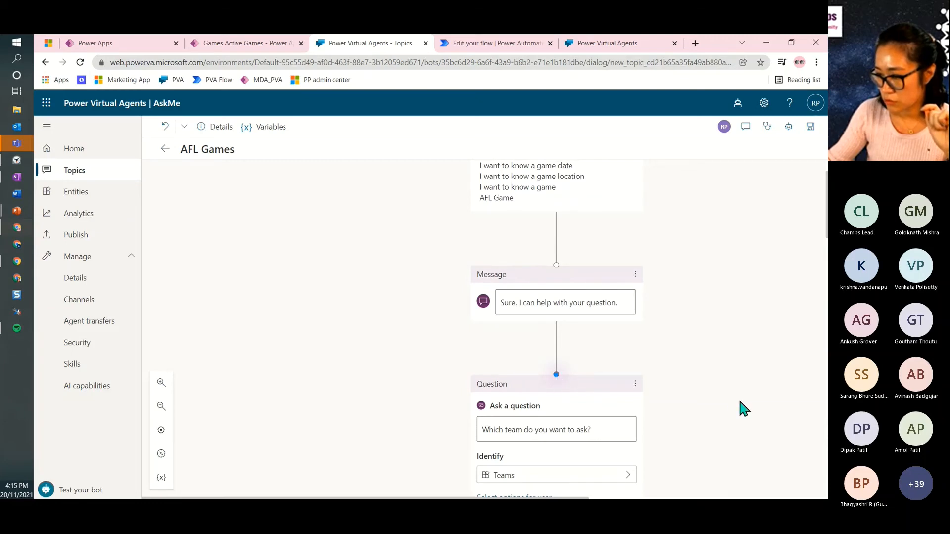
pyautogui.scroll(-2, 702, 387)
pyautogui.scroll(2, 591, 337)
pyautogui.scroll(-15, 646, 370)
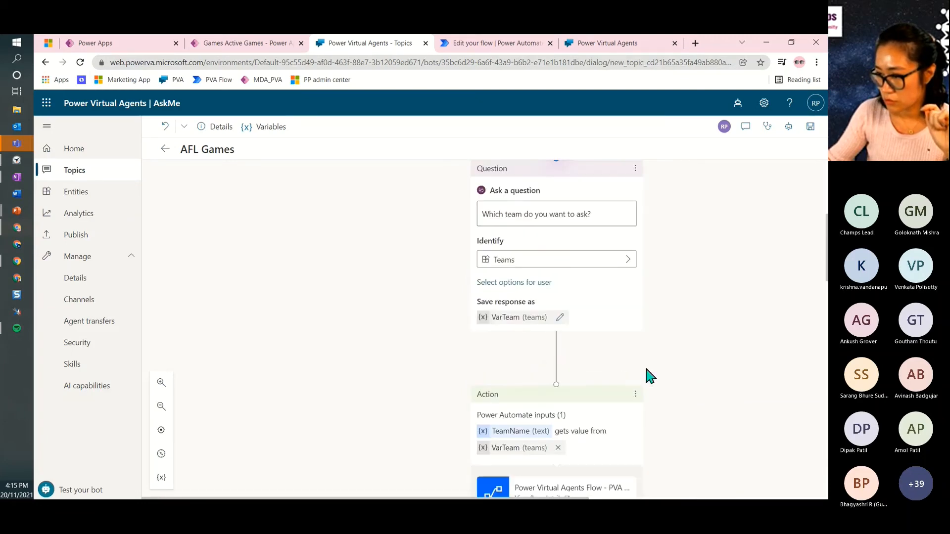
pyautogui.scroll(-4, 644, 368)
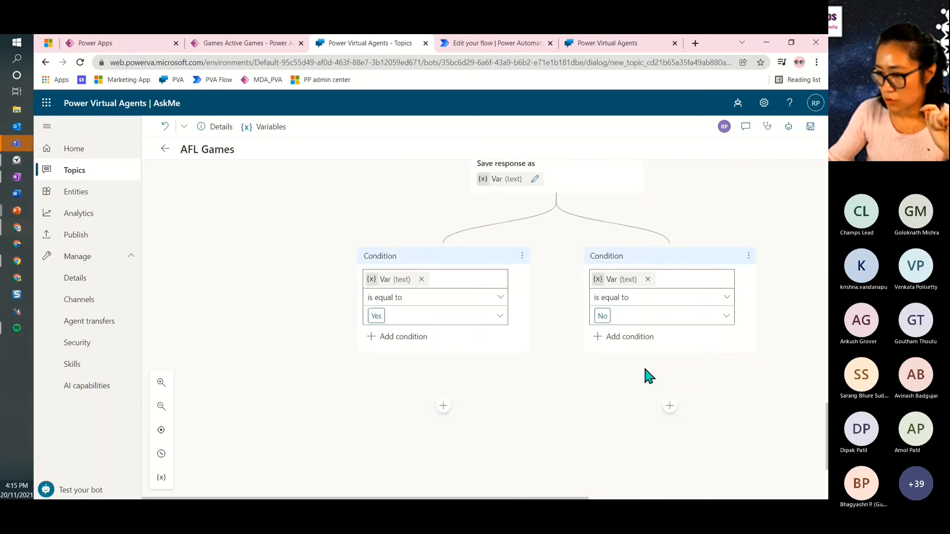
pyautogui.click(443, 320)
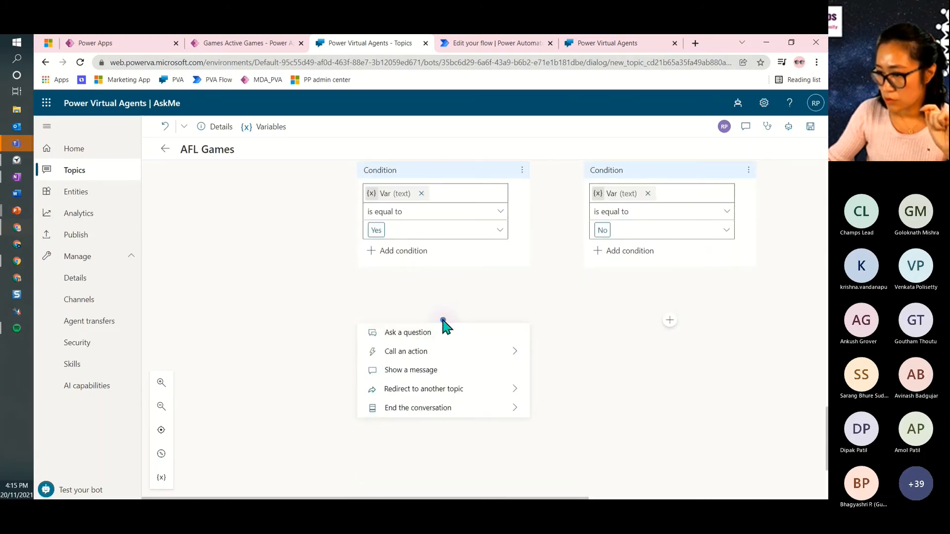
pyautogui.scroll(2, 443, 325)
pyautogui.scroll(-3, 580, 310)
pyautogui.scroll(10, 585, 327)
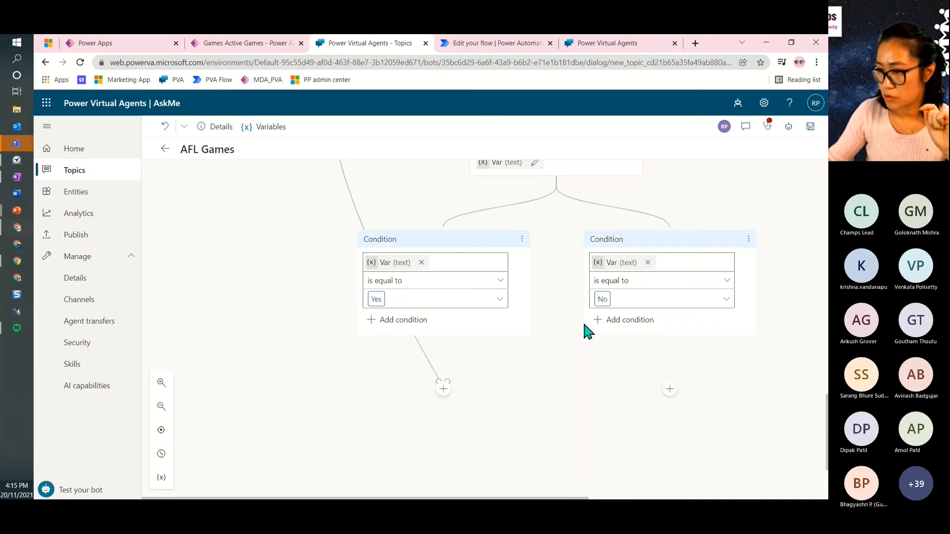
pyautogui.scroll(3, 584, 325)
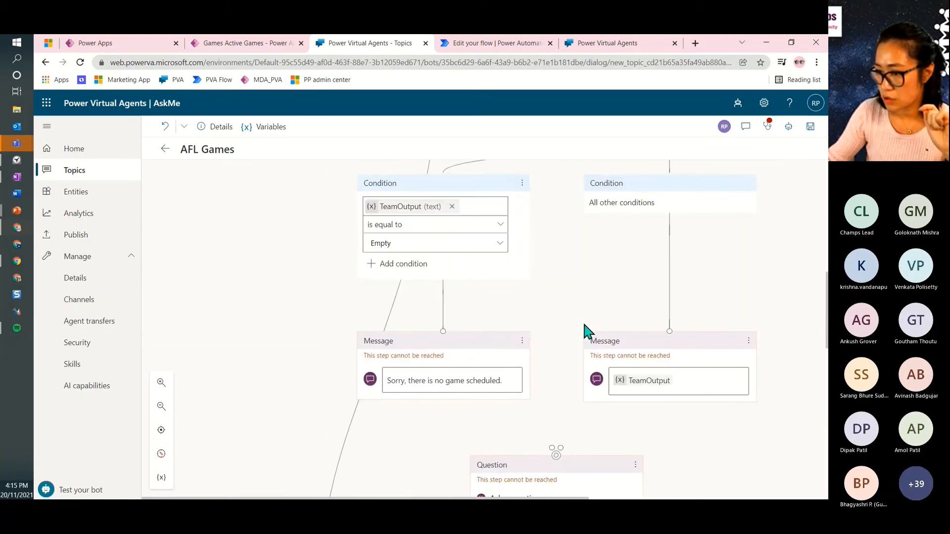
pyautogui.scroll(10, 584, 325)
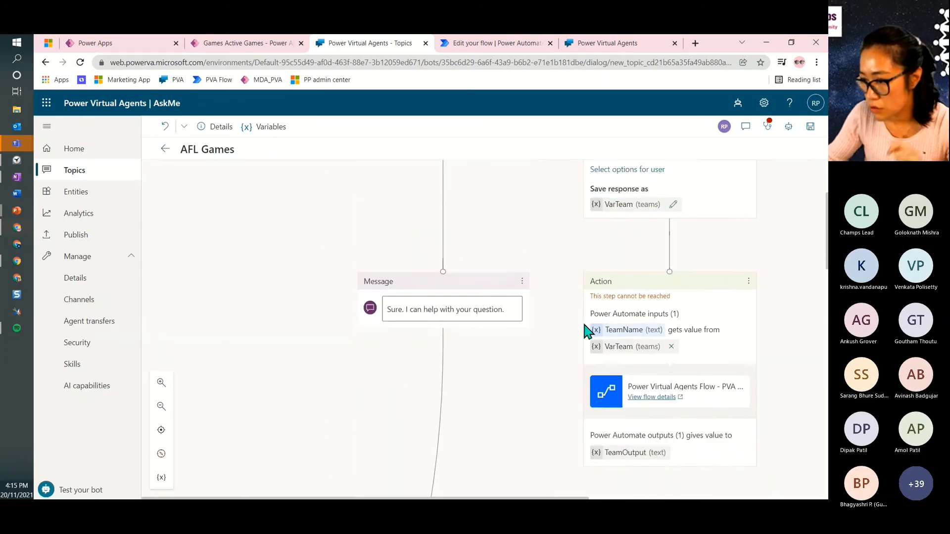
pyautogui.scroll(-8, 528, 312)
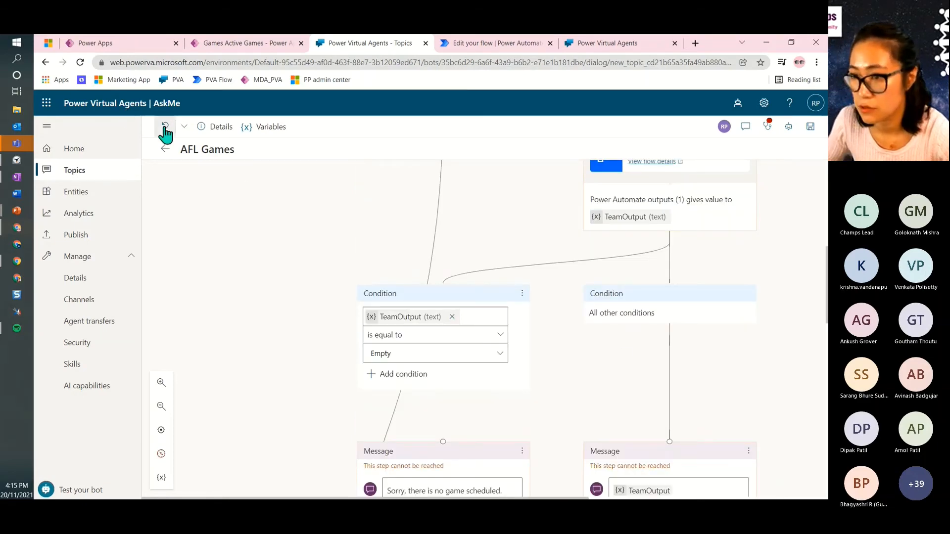
pyautogui.click(165, 127)
# Connect the end of the Yes condition back to the "Which team do you want to ask?" question.
pyautogui.scroll(-10, 357, 308)
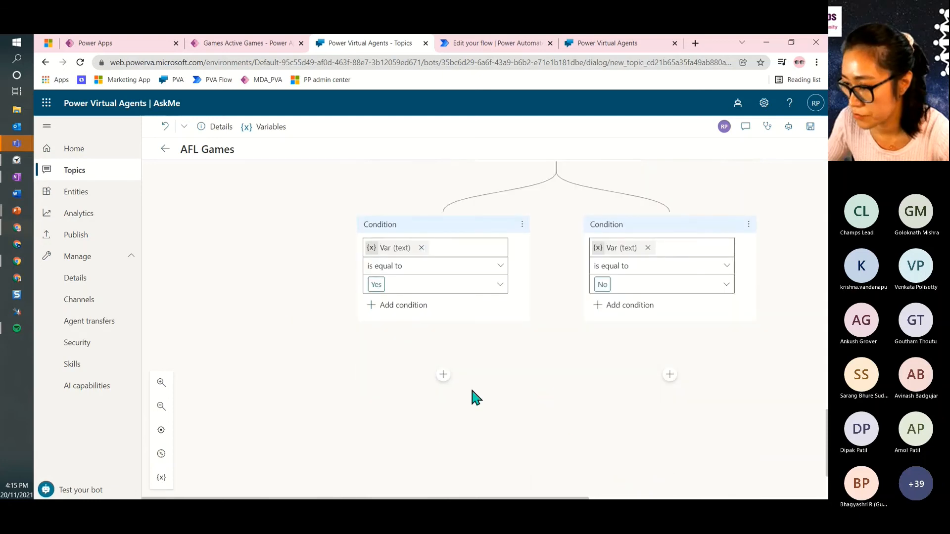
pyautogui.click(444, 374)
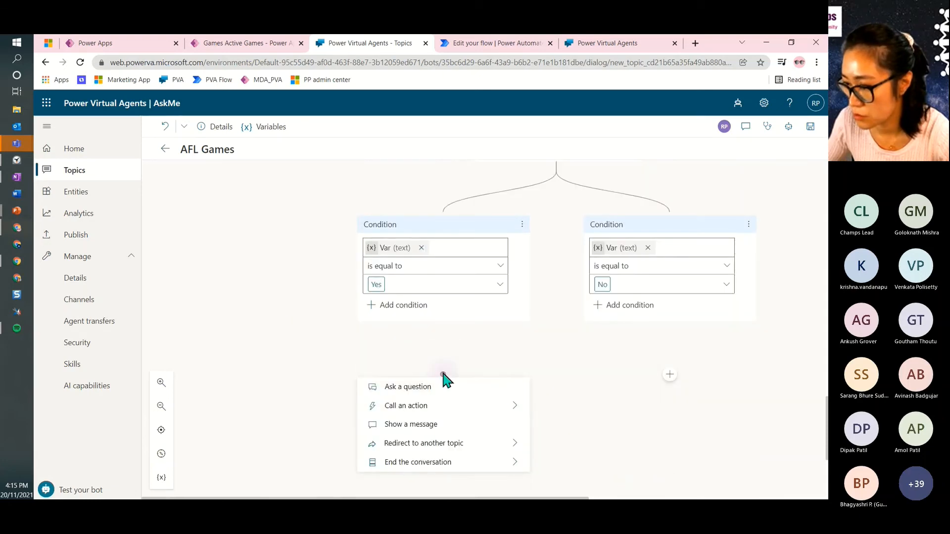
pyautogui.click(500, 367)
pyautogui.scroll(10, 501, 367)
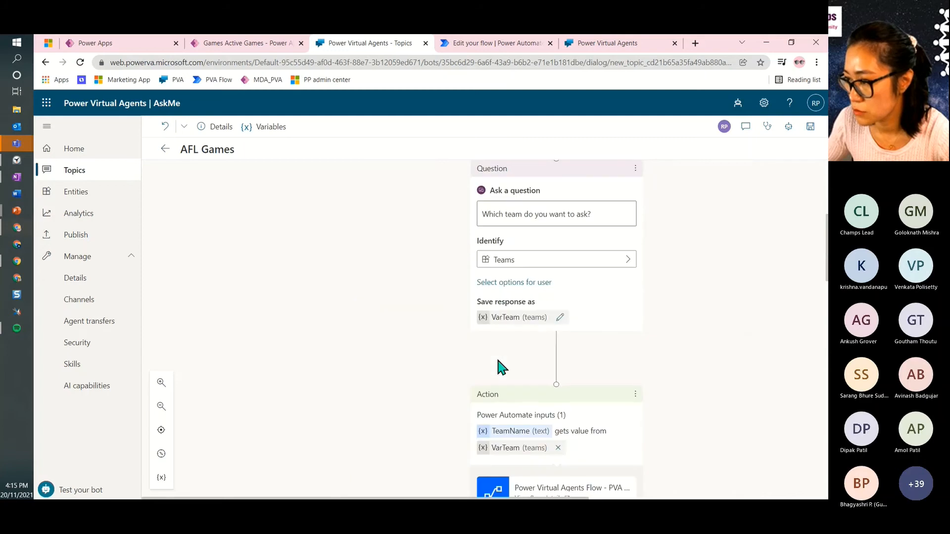
pyautogui.scroll(4, 498, 361)
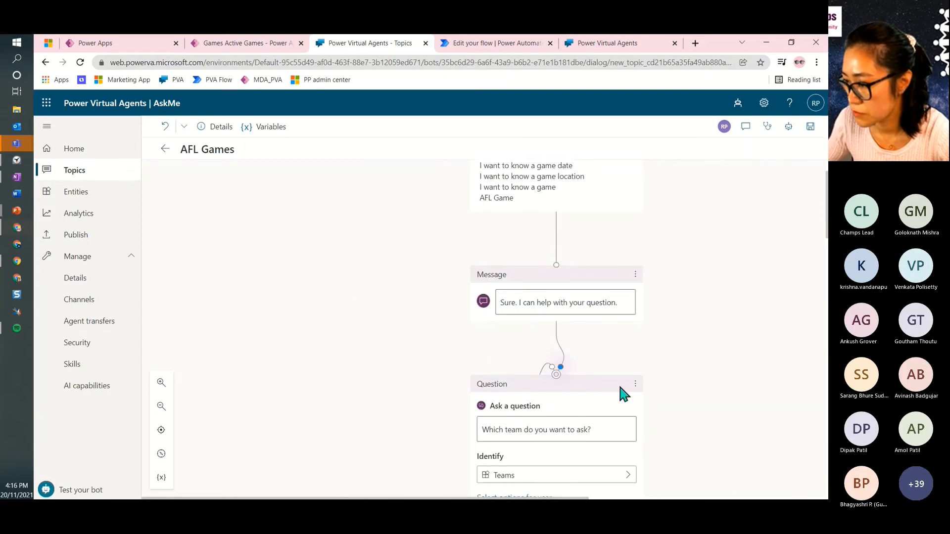
# Finish the No condition by ending the conversation with a survey, and save the topic.
pyautogui.scroll(-1, 687, 357)
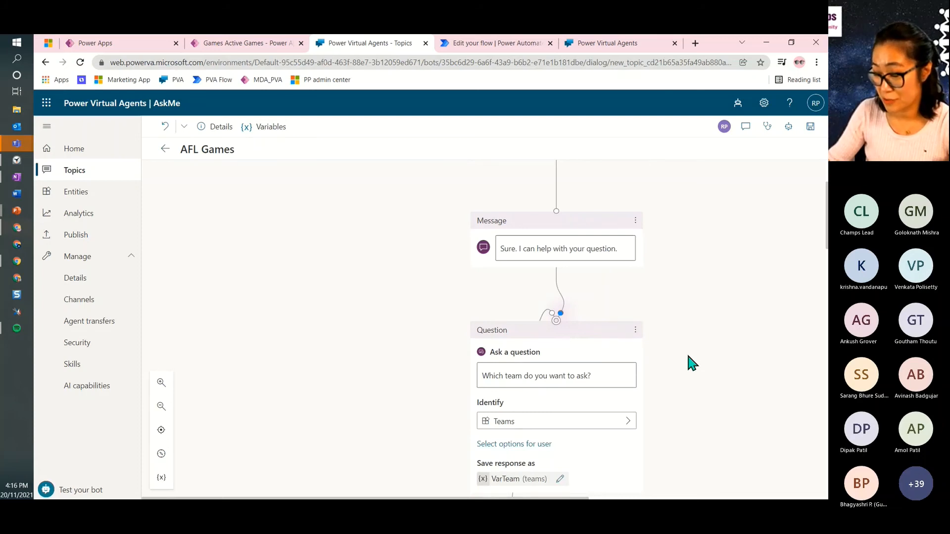
pyautogui.scroll(-1, 687, 355)
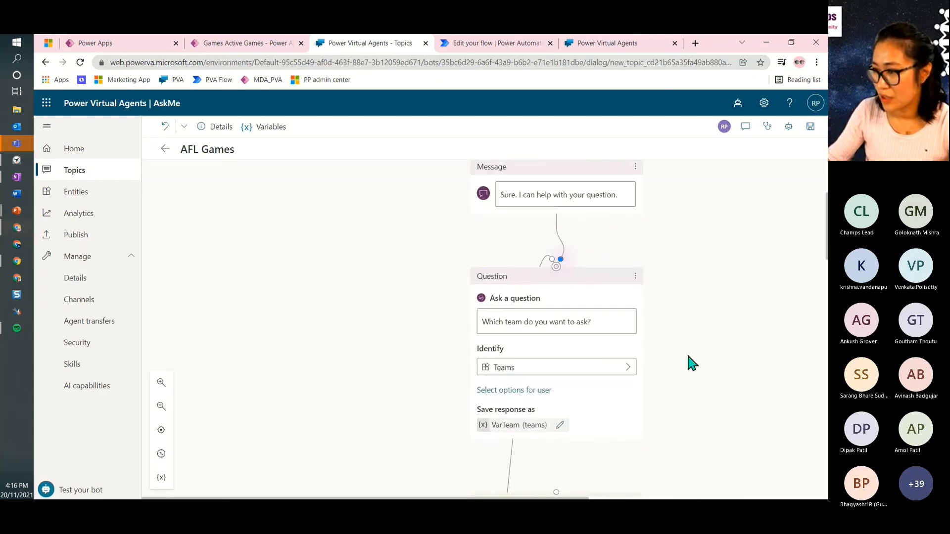
pyautogui.scroll(-10, 687, 356)
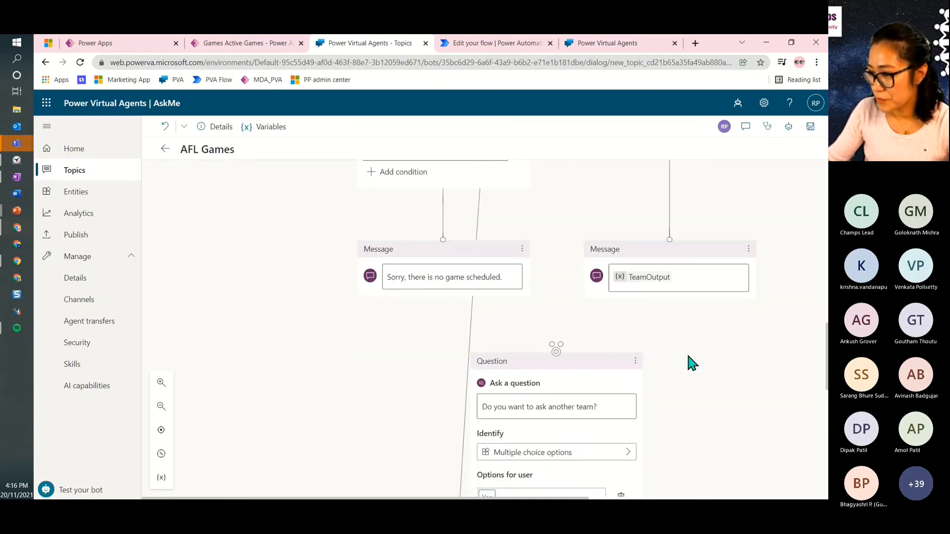
pyautogui.scroll(-5, 687, 355)
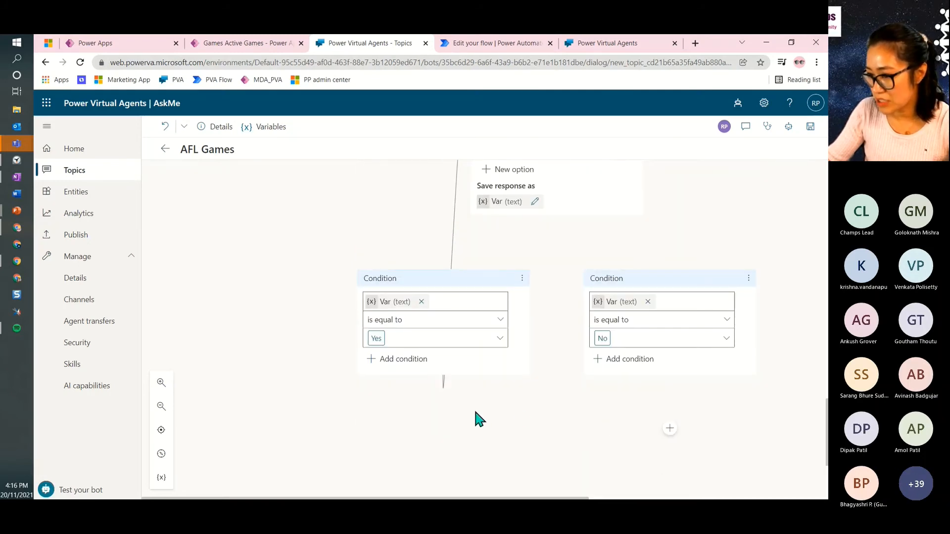
pyautogui.scroll(1, 377, 238)
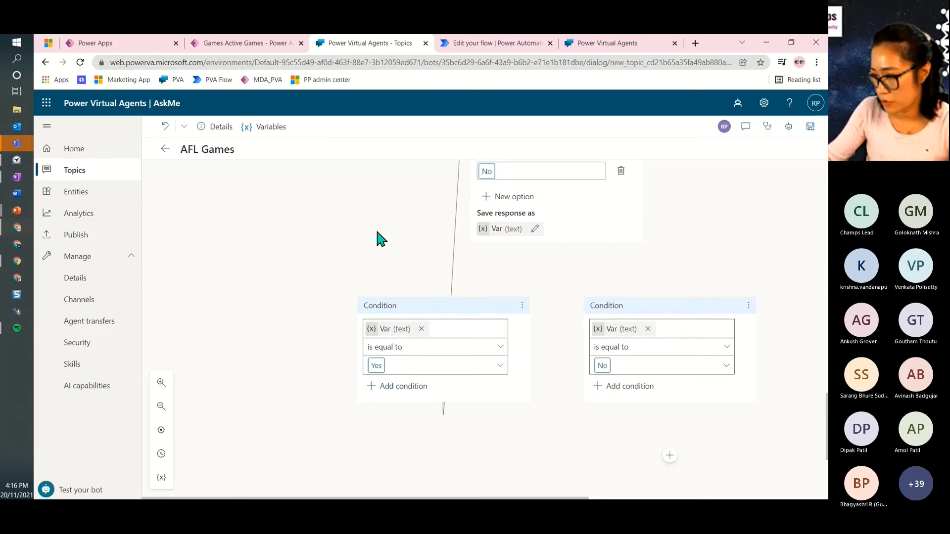
pyautogui.scroll(-1, 482, 263)
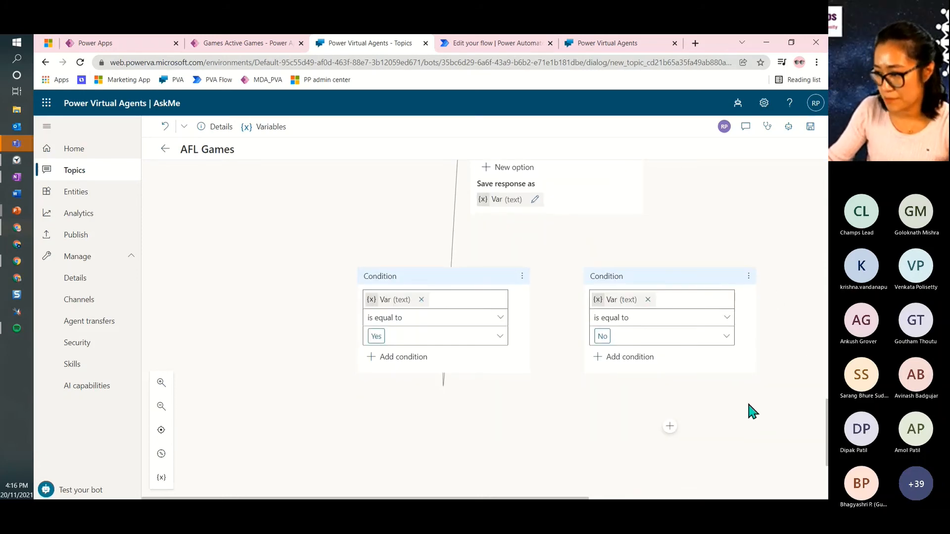
pyautogui.scroll(-1, 747, 400)
pyautogui.click(670, 375)
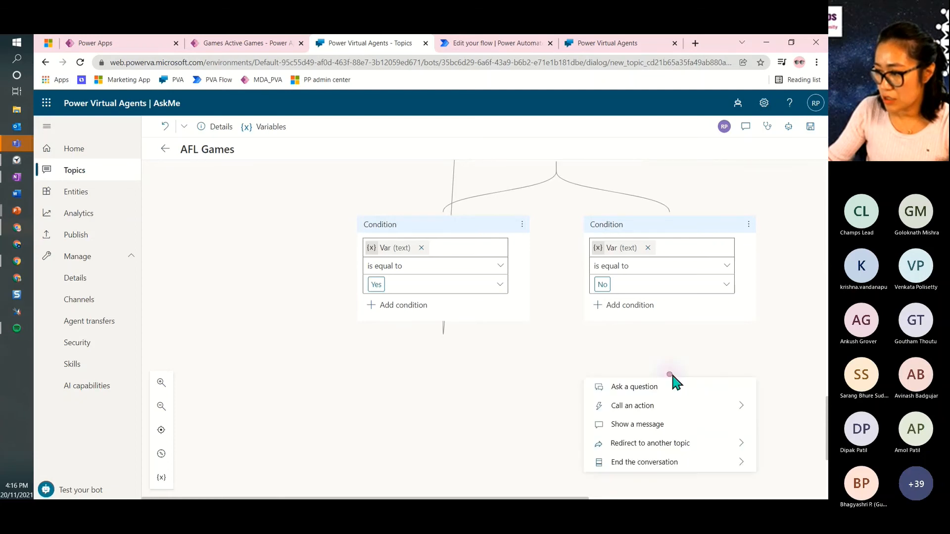
pyautogui.moveTo(690, 467)
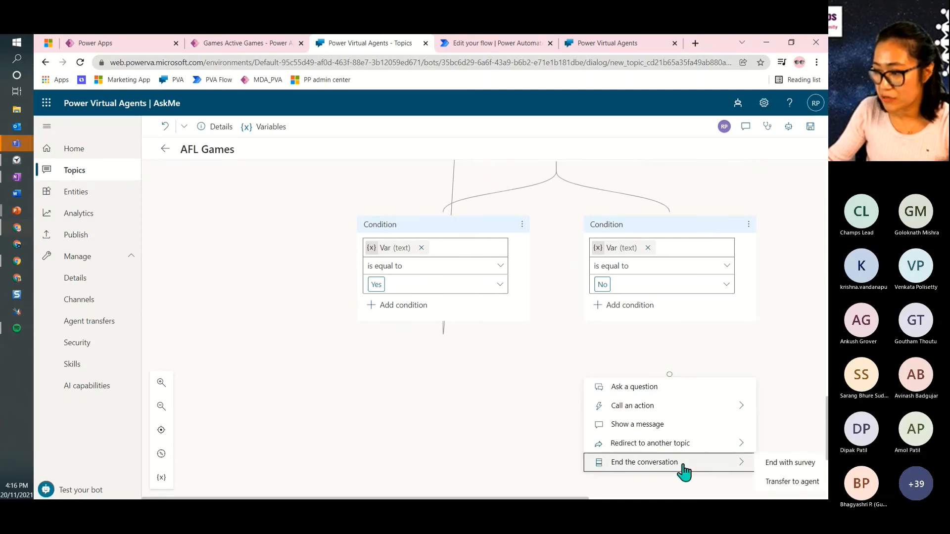
pyautogui.click(787, 464)
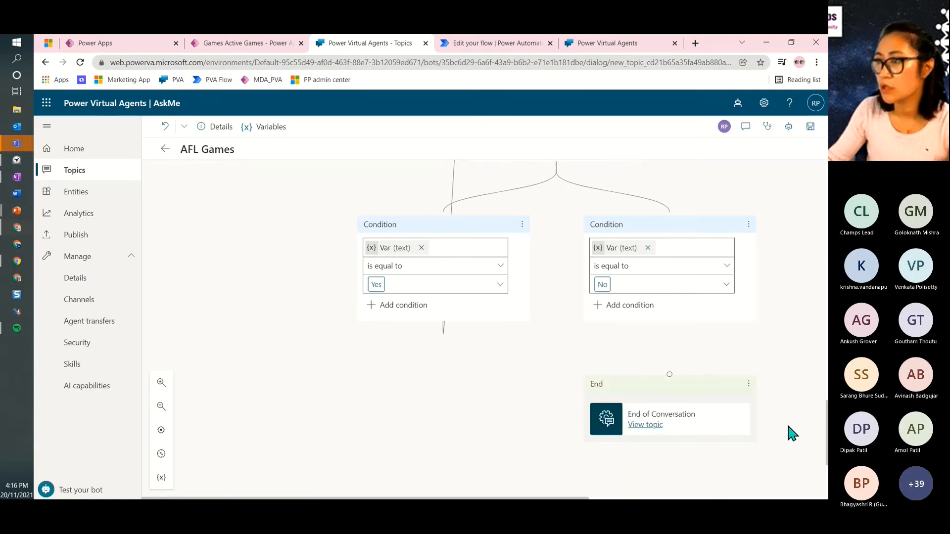
pyautogui.click(811, 130)
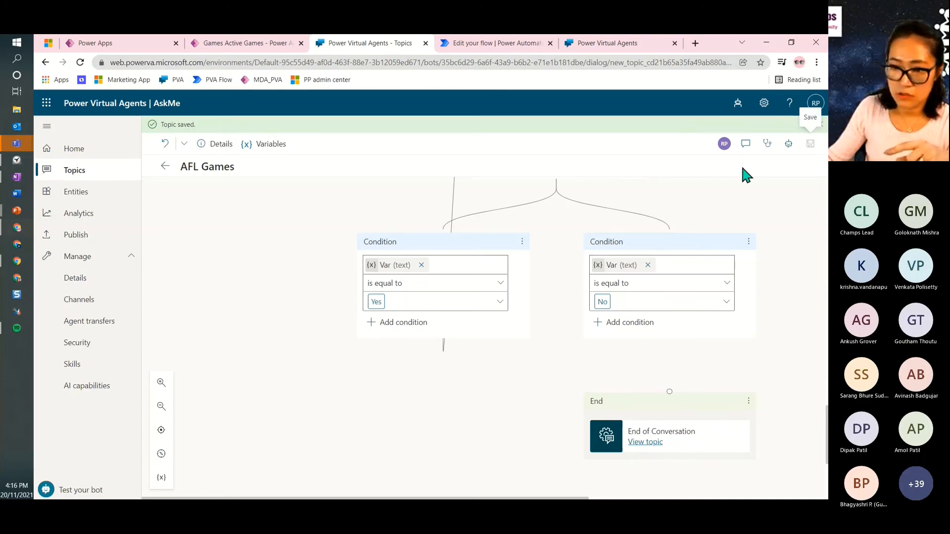
# Open the test bot beside the start of the AFL Games topic and send it the greeting "morning".
pyautogui.click(69, 490)
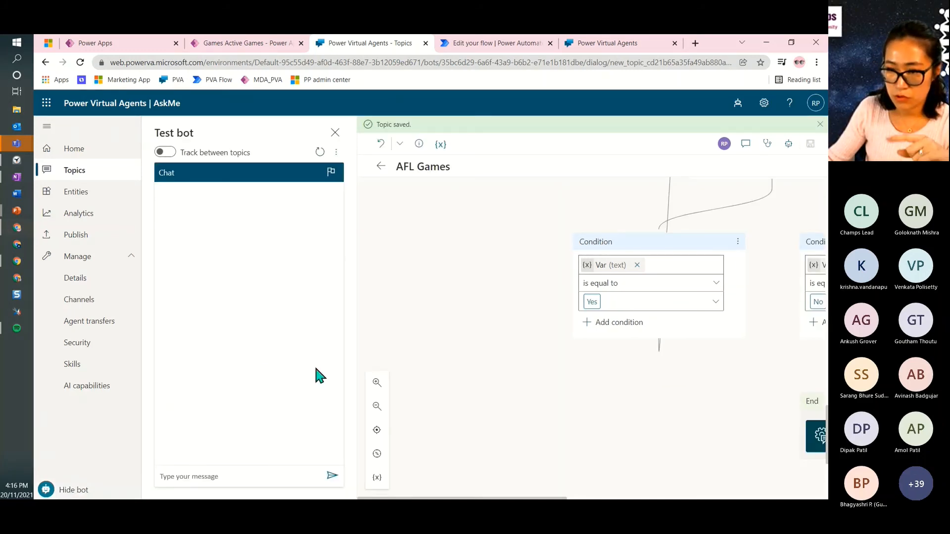
pyautogui.click(257, 473)
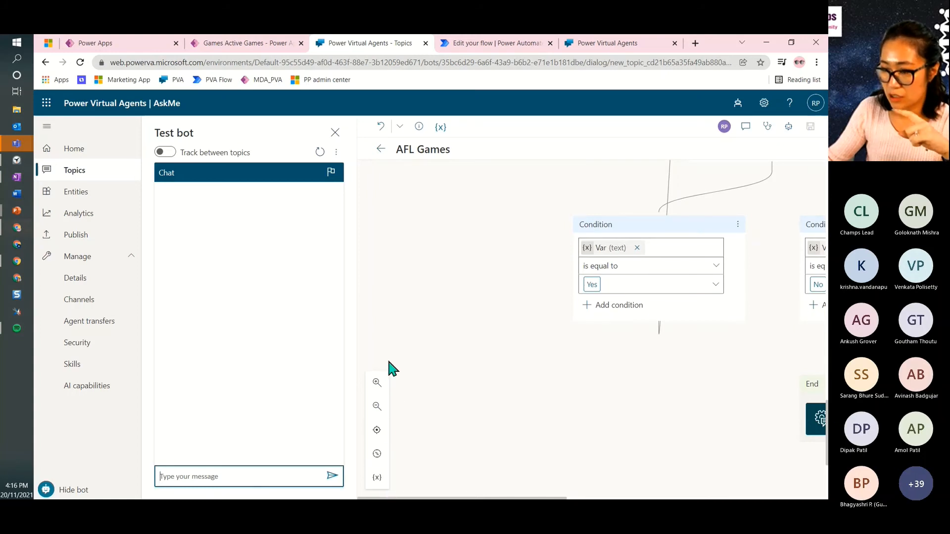
pyautogui.click(378, 411)
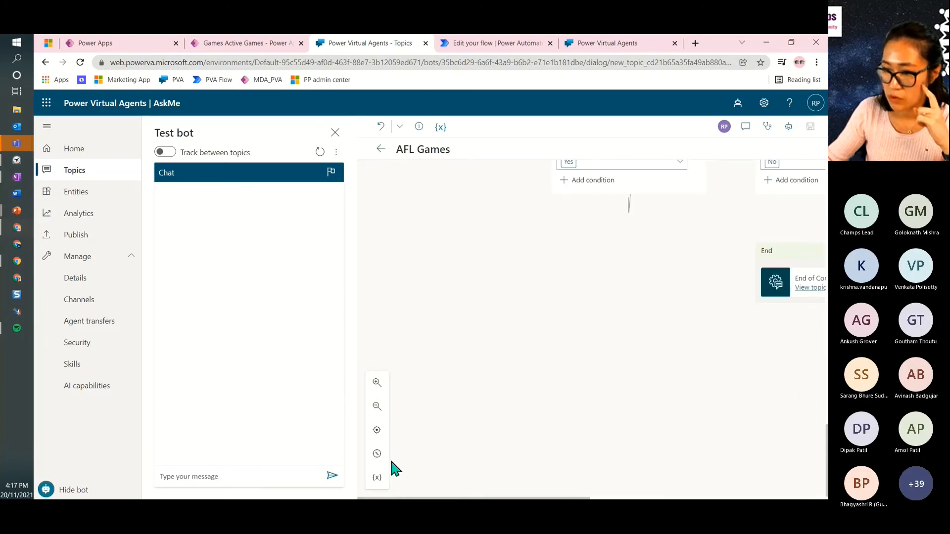
pyautogui.click(378, 431)
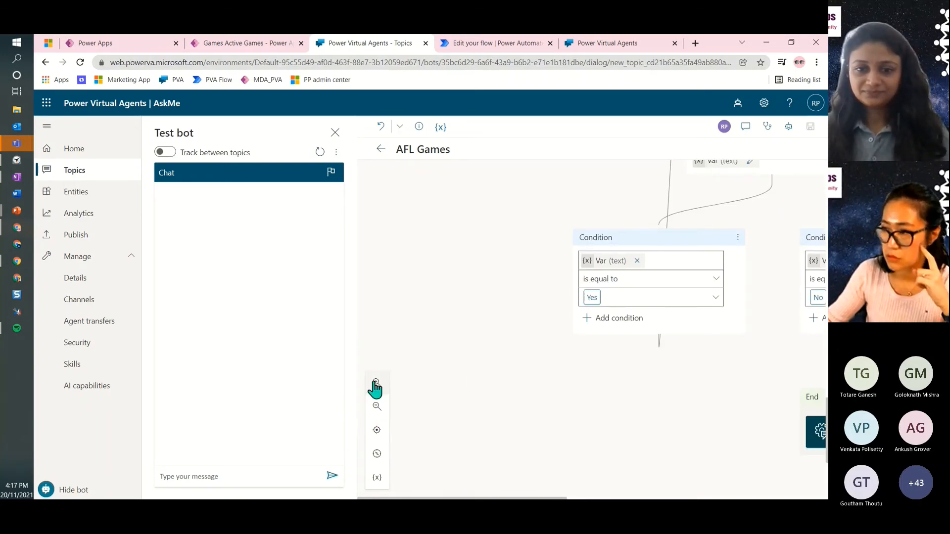
pyautogui.click(377, 406)
pyautogui.scroll(20, 547, 385)
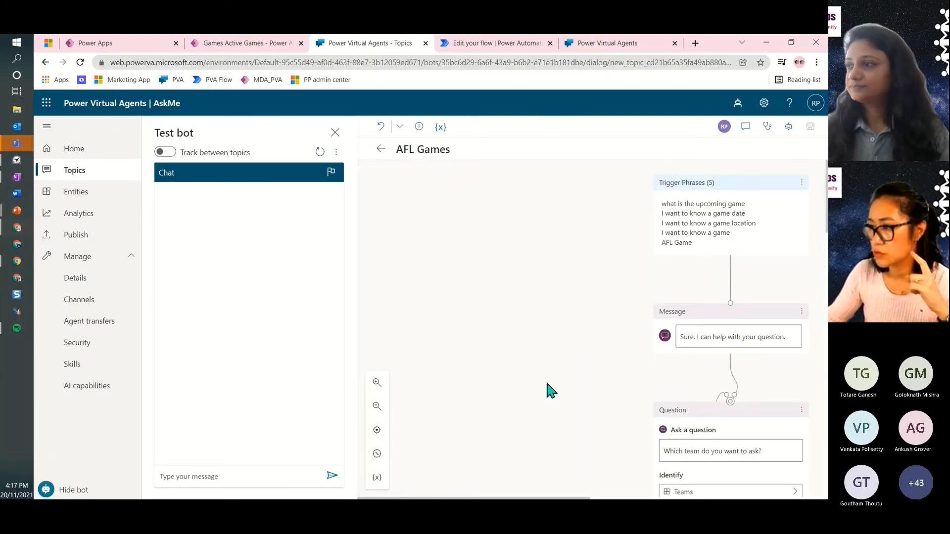
pyautogui.scroll(-1, 544, 391)
pyautogui.scroll(1, 515, 407)
pyautogui.click(254, 476)
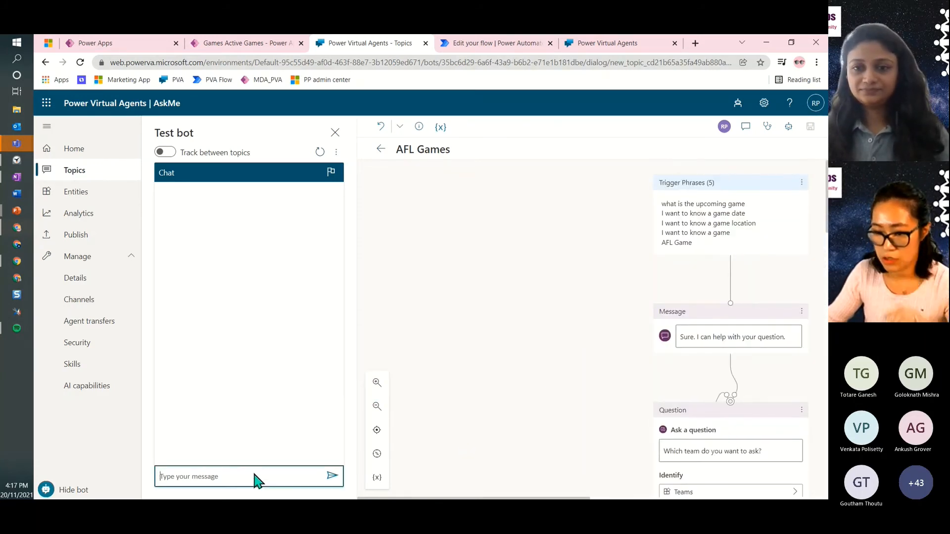
pyautogui.write('morning')
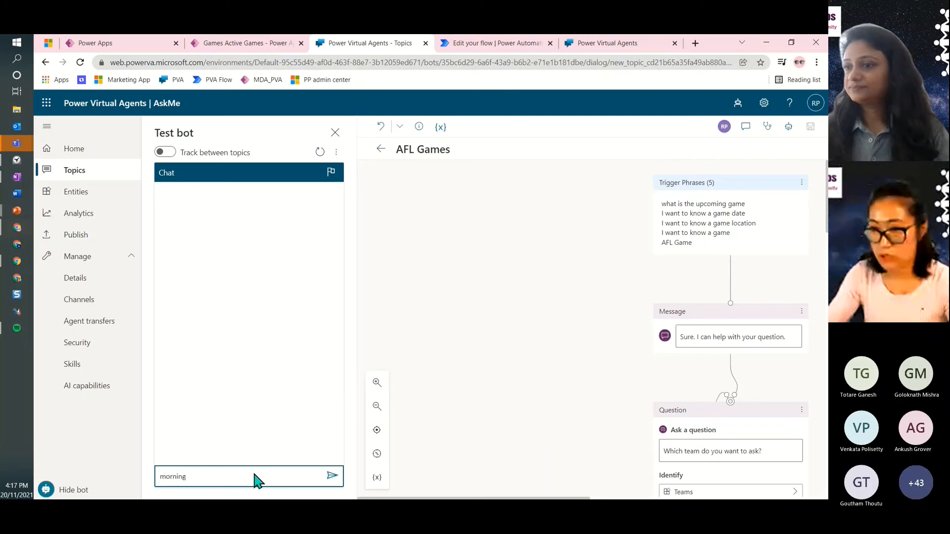
pyautogui.press('Return')
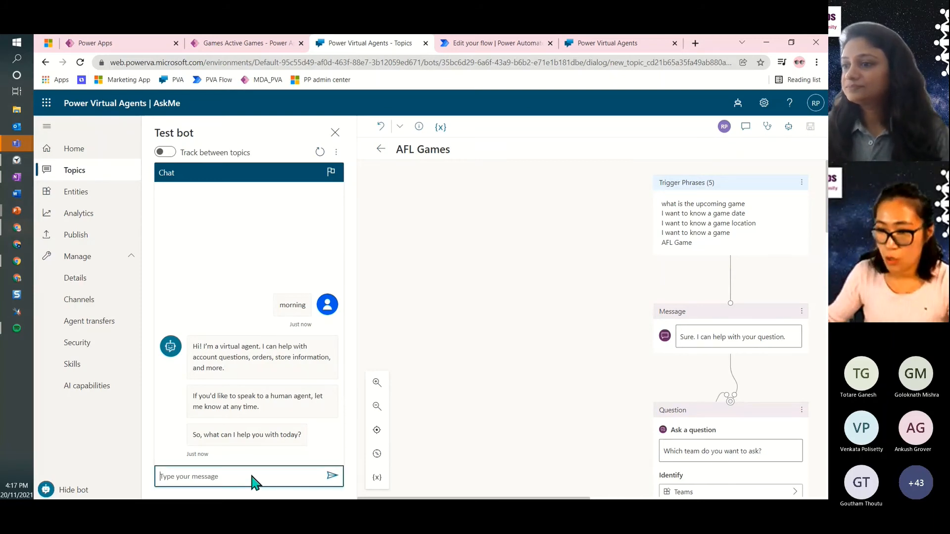
# Send the test bot the message "I want to ask an AFL game".
pyautogui.write('I')
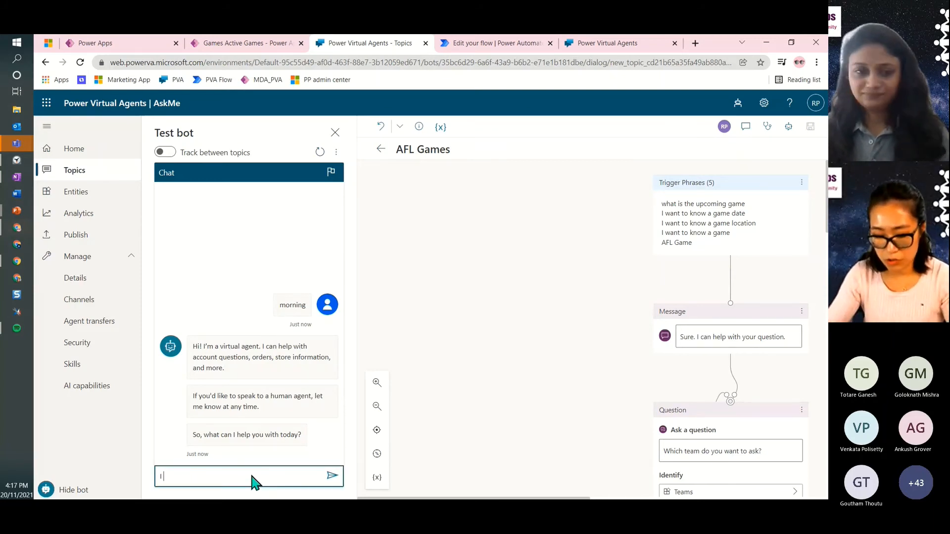
pyautogui.write(' want to ')
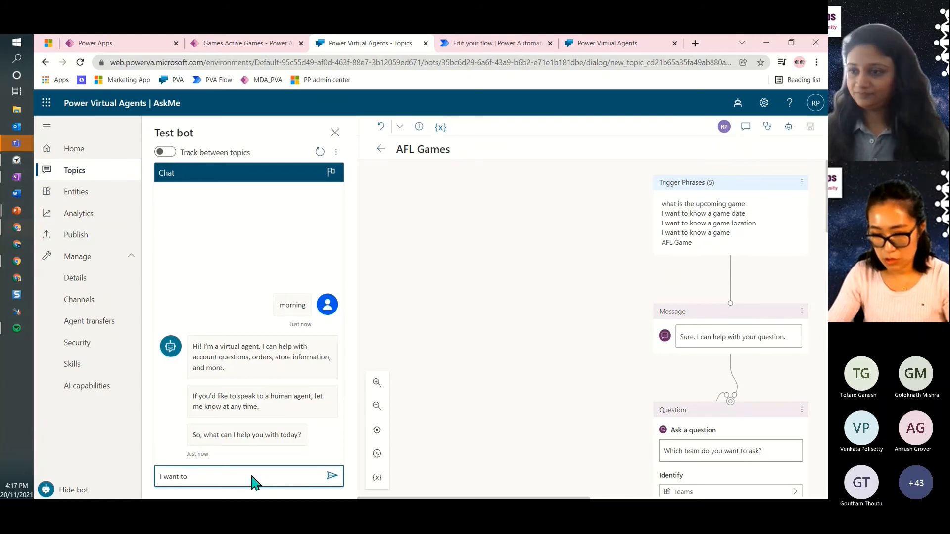
pyautogui.write('ask an AFL game')
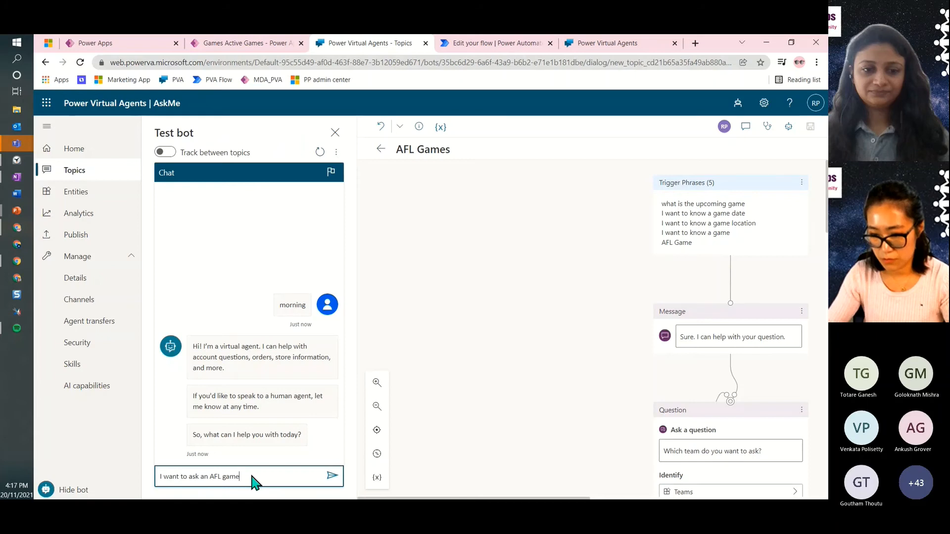
pyautogui.press('Return')
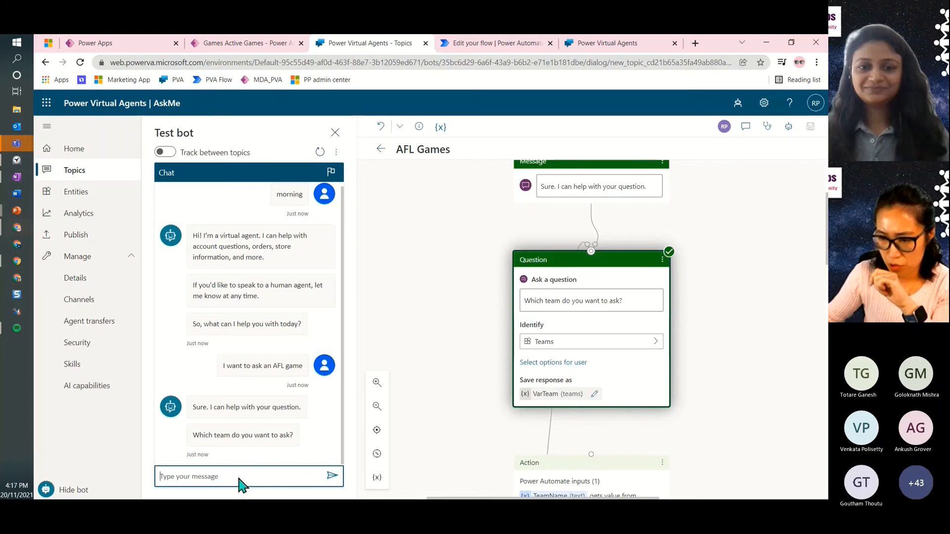
# Answer the test bot's team question with "Carlton FC".
pyautogui.write('ca')
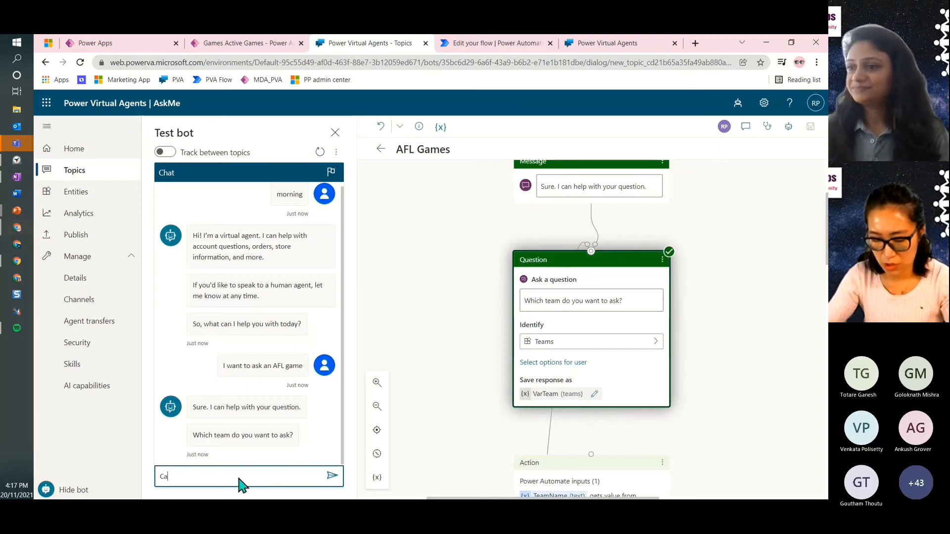
pyautogui.write('rlton FC')
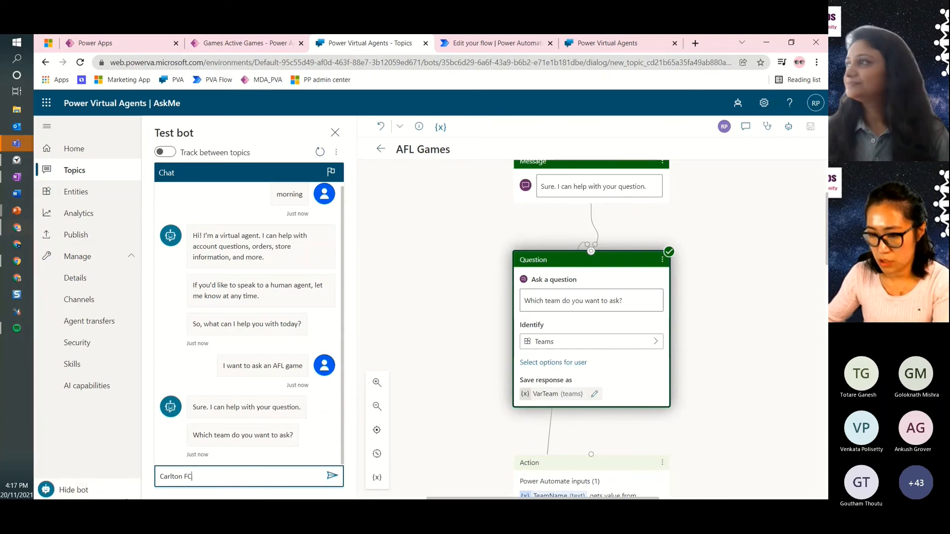
pyautogui.press('Return')
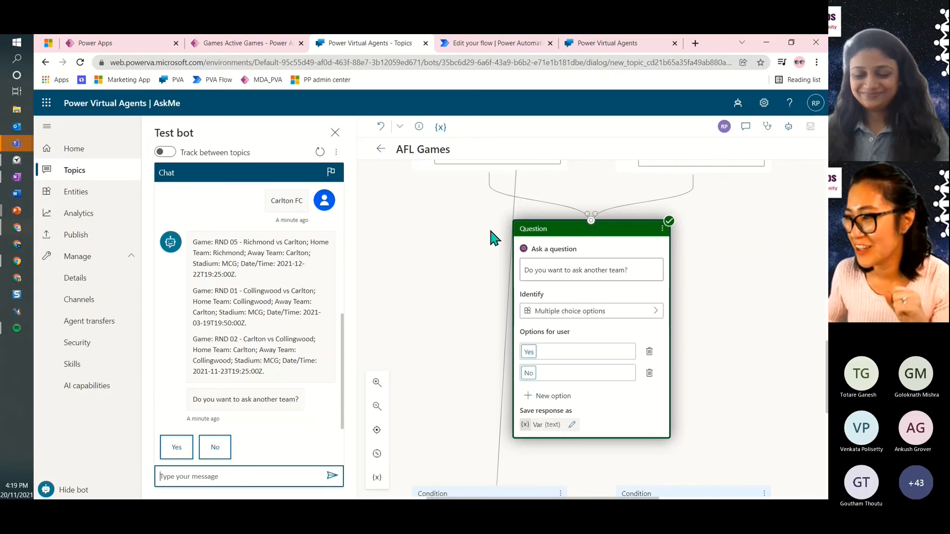
# Switch to the Power Automate flow, review the List rows action, and expand the Append to string variable action inside Apply to each.
pyautogui.scroll(1, 419, 302)
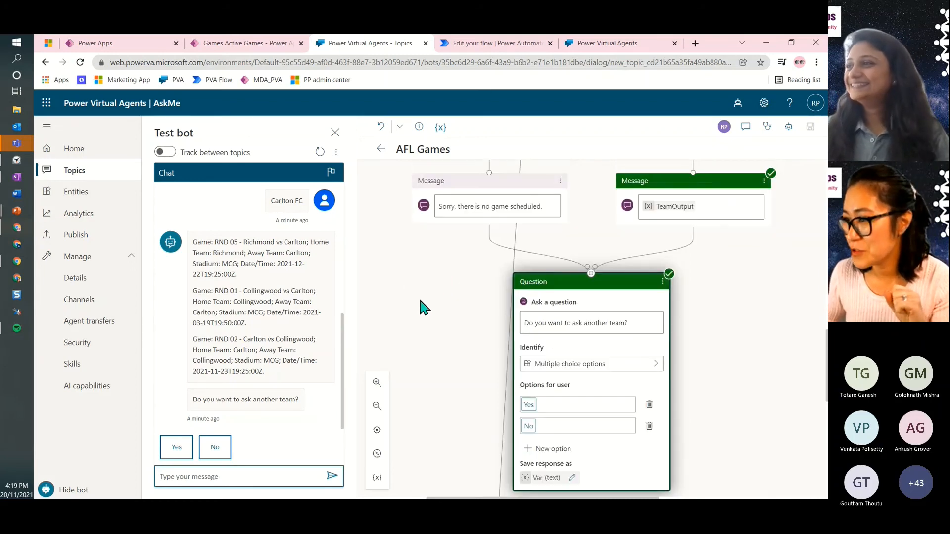
pyautogui.click(480, 48)
pyautogui.scroll(1, 708, 316)
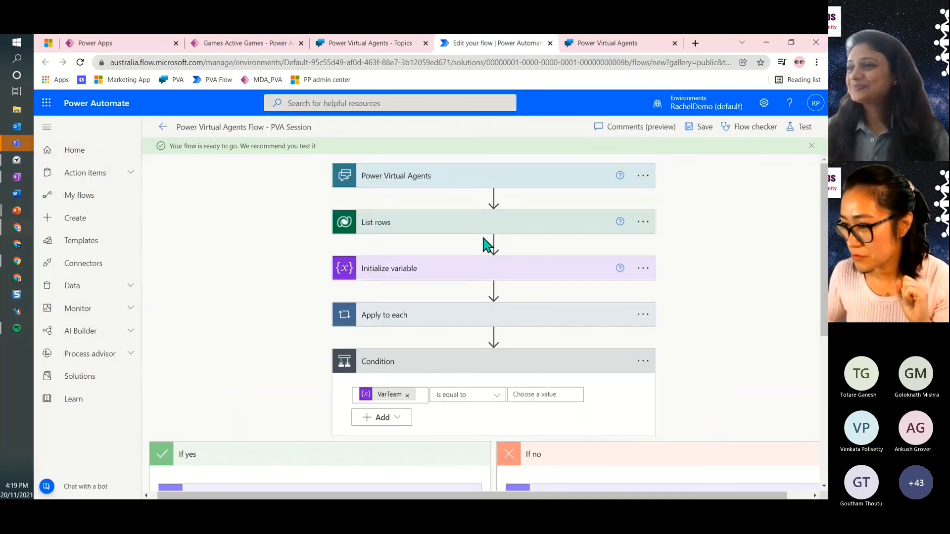
pyautogui.click(462, 224)
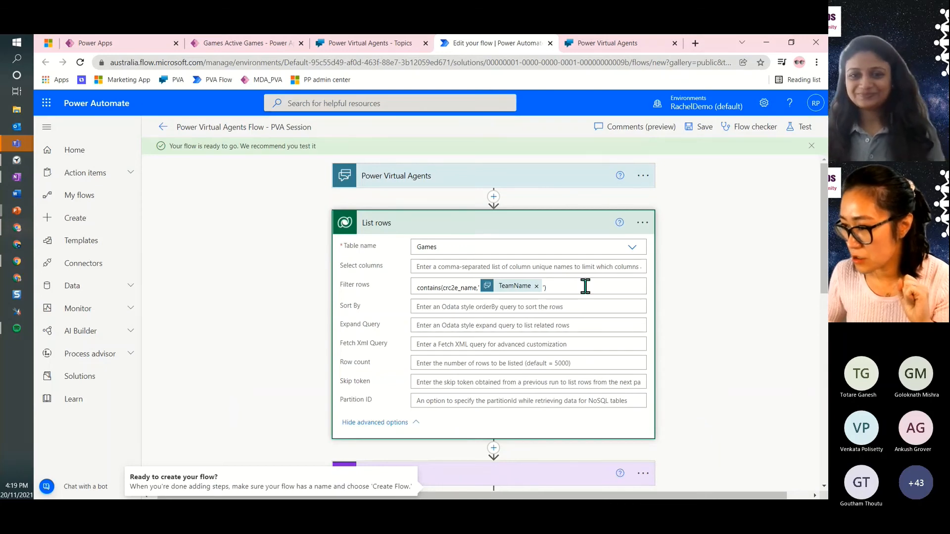
pyautogui.scroll(-4, 551, 328)
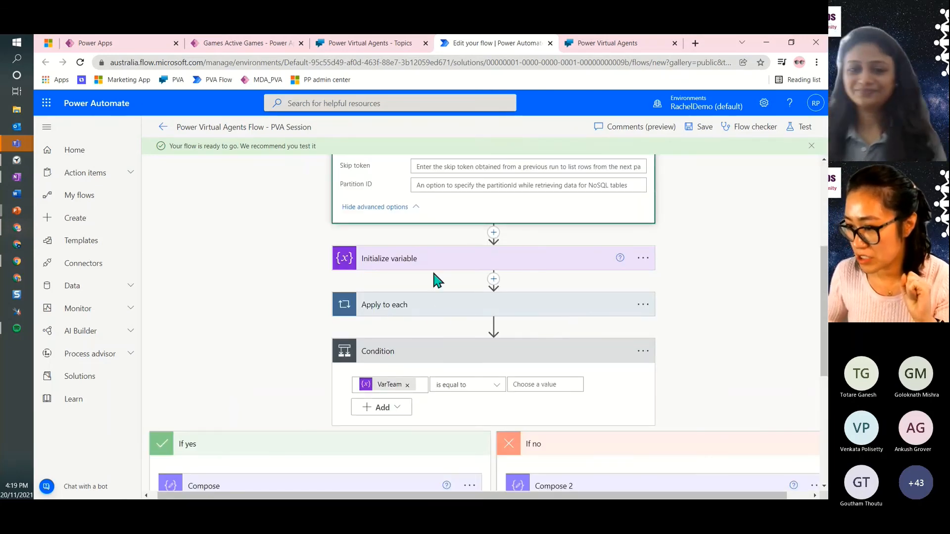
pyautogui.click(429, 308)
pyautogui.scroll(-2, 446, 321)
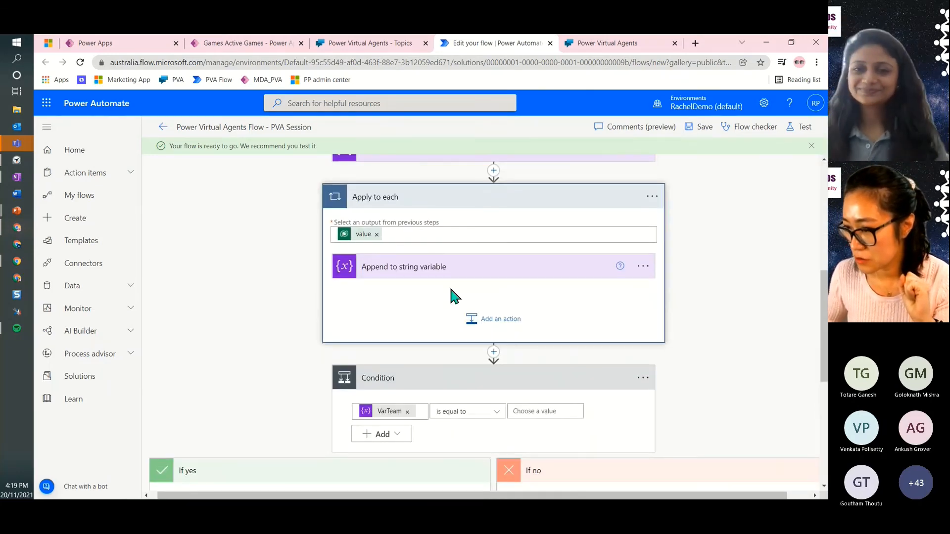
pyautogui.click(445, 272)
# Adjust the ends of the Game, Home Team and Away Team lines in the appended value so each field starts a new line; save the flow.
pyautogui.click(512, 320)
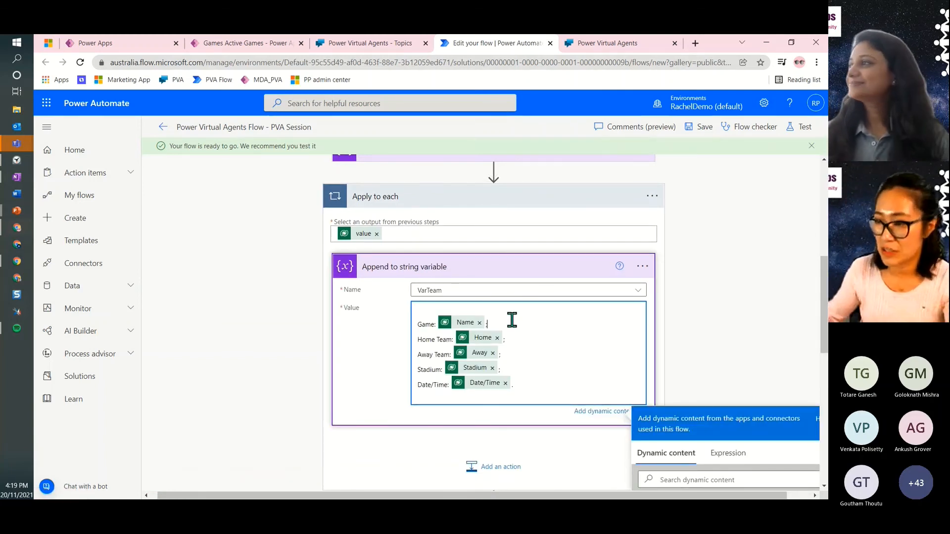
pyautogui.write(';')
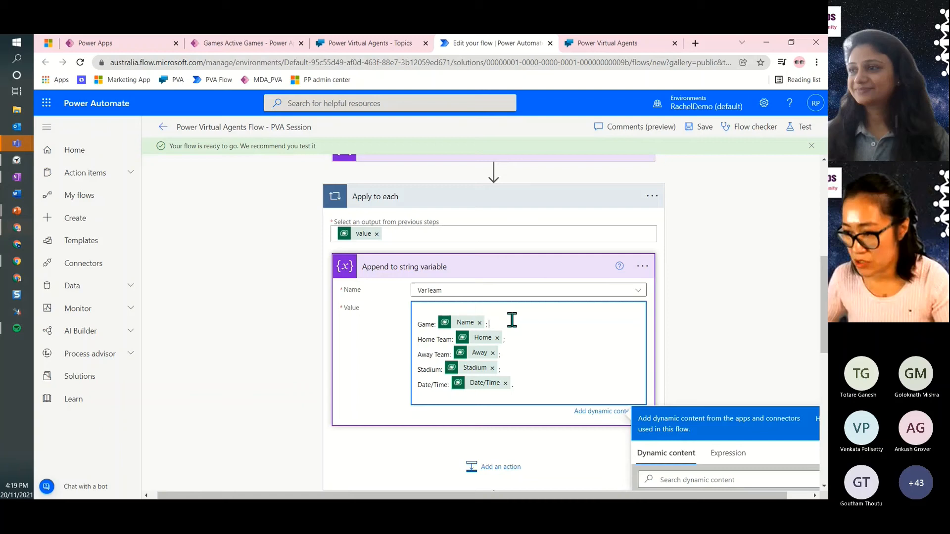
pyautogui.click(530, 337)
pyautogui.click(519, 358)
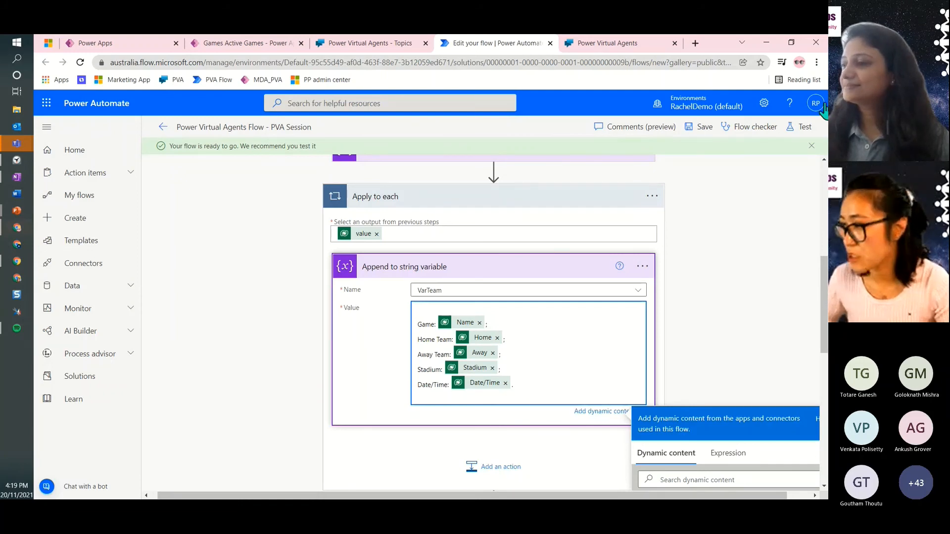
pyautogui.click(702, 127)
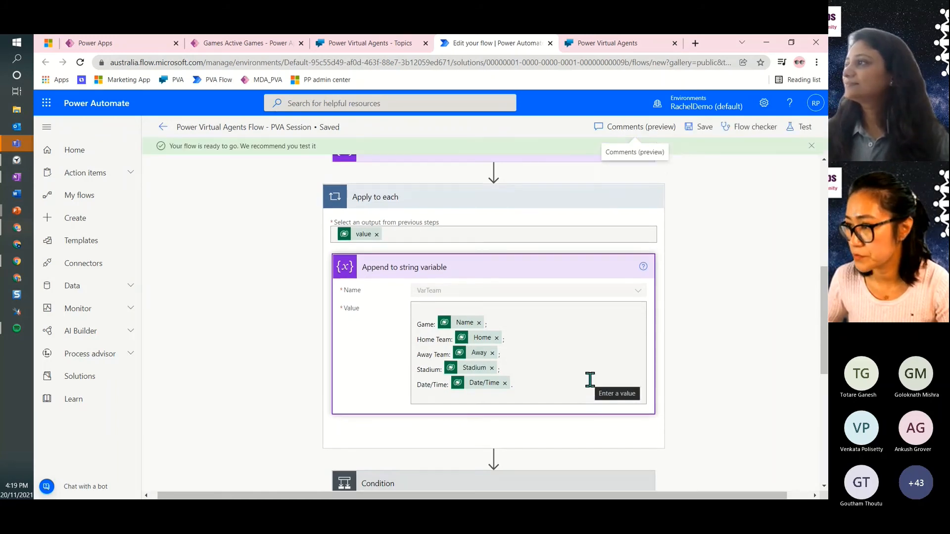
# Place the insertion point between the Date/Time field and the closing period in the appended value, and open the expression editor.
pyautogui.click(514, 384)
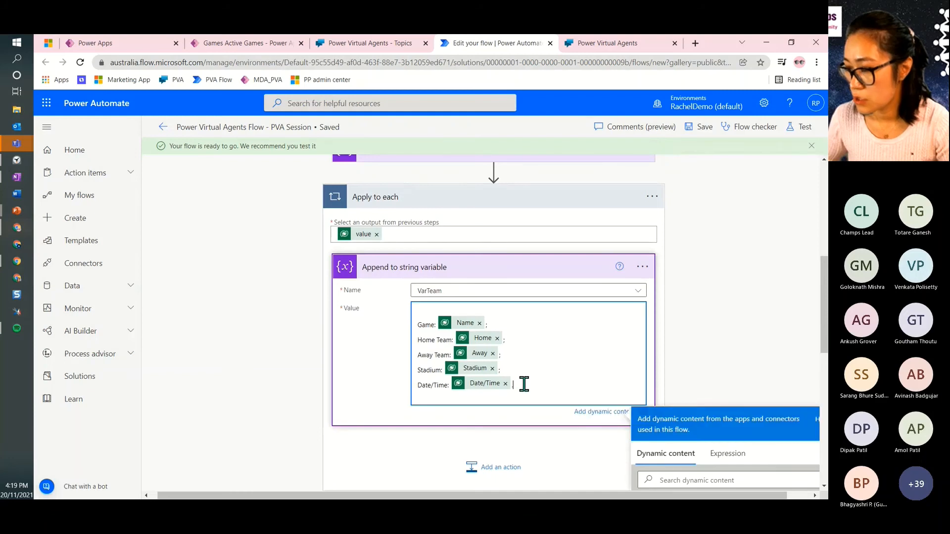
pyautogui.write('.')
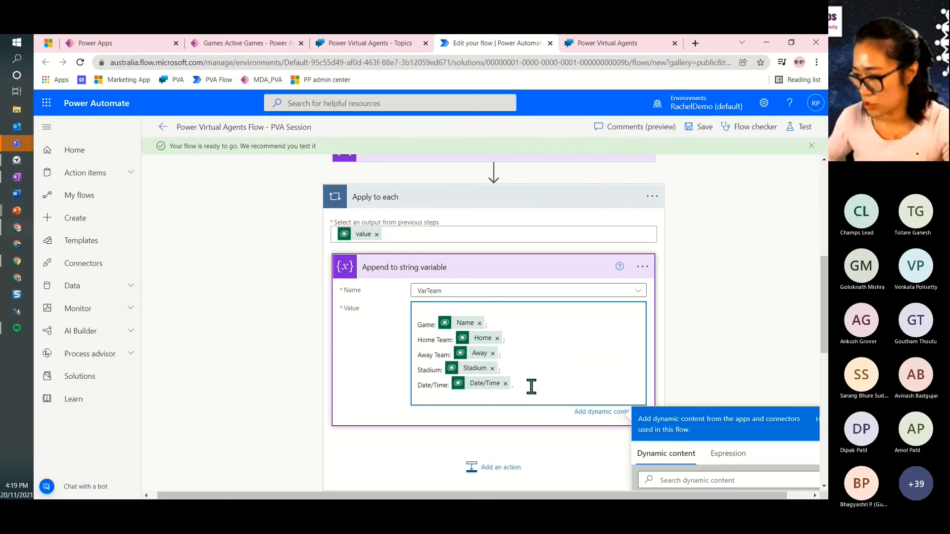
pyautogui.click(728, 454)
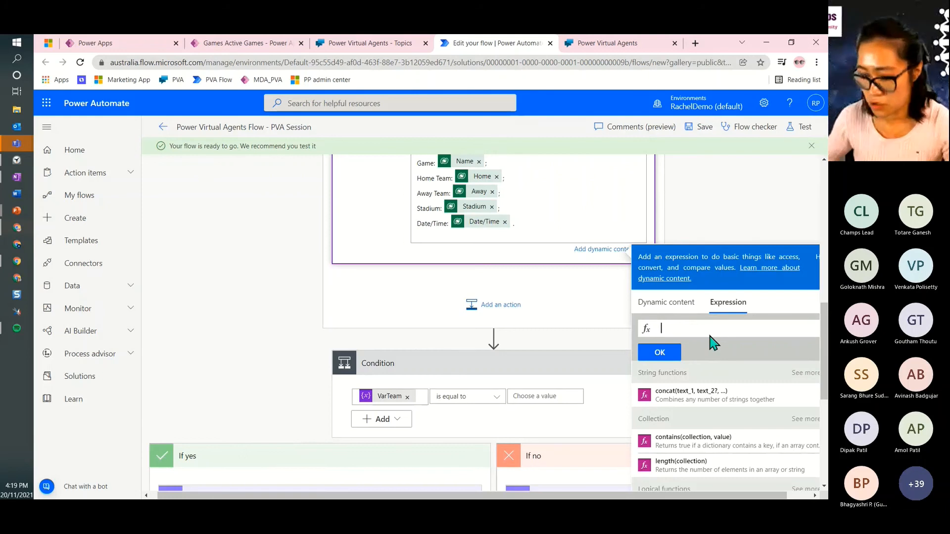
pyautogui.write('format')
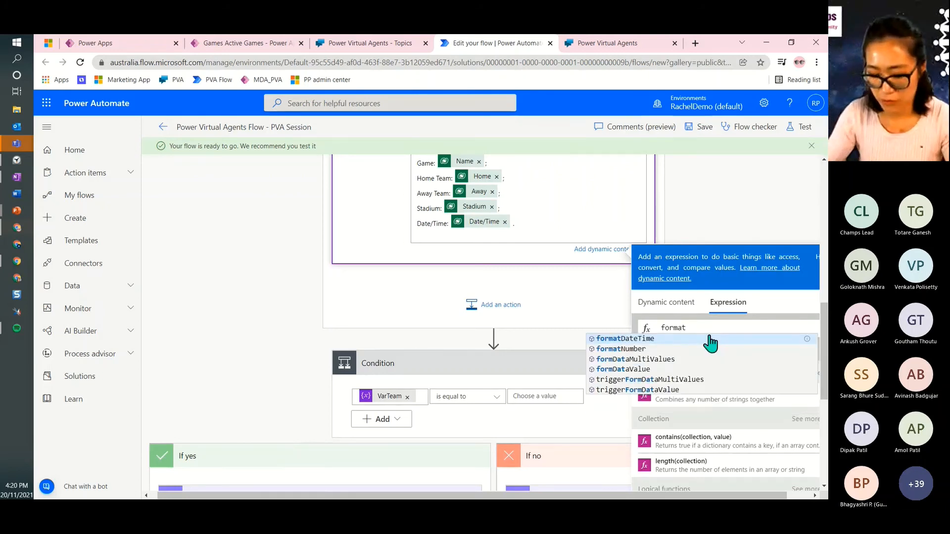
pyautogui.click(709, 340)
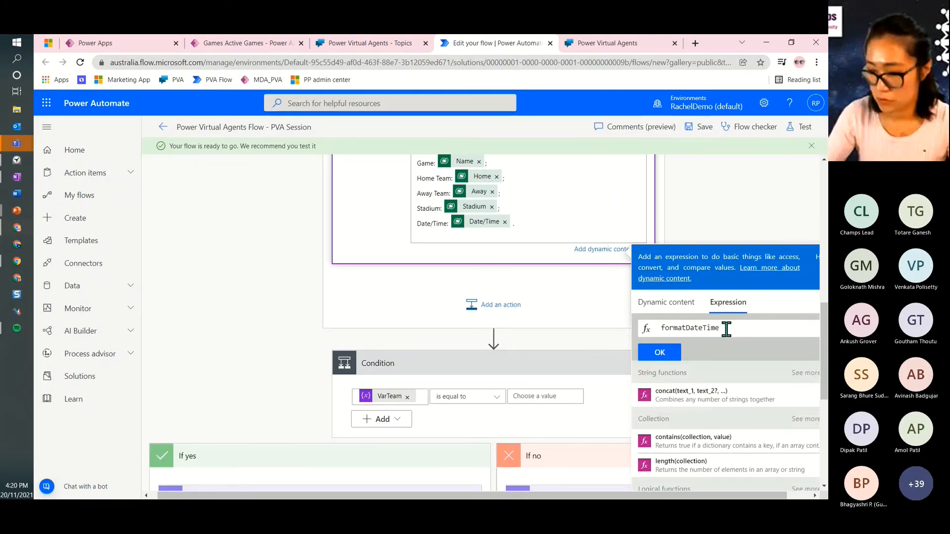
pyautogui.write('(')
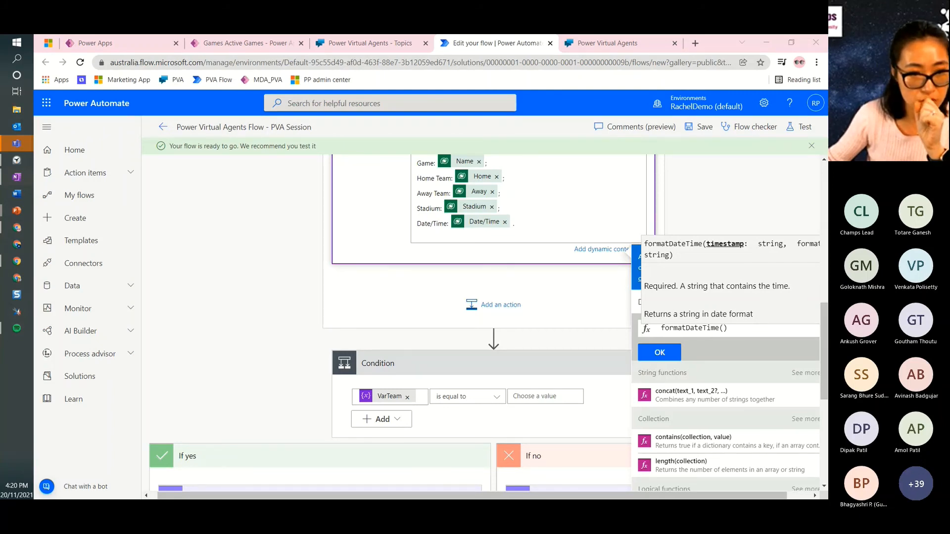
pyautogui.click(738, 336)
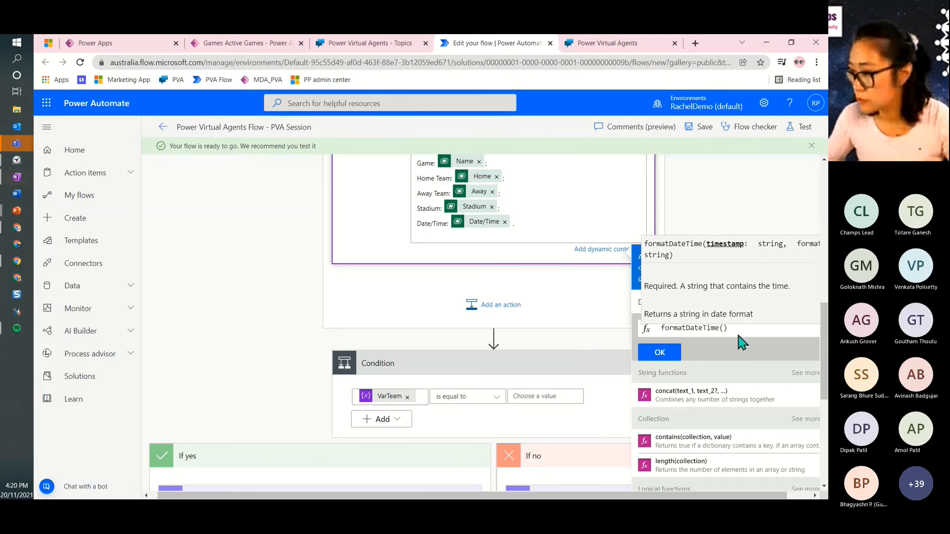
pyautogui.click(752, 332)
pyautogui.hotkey('ctrl', 'a')
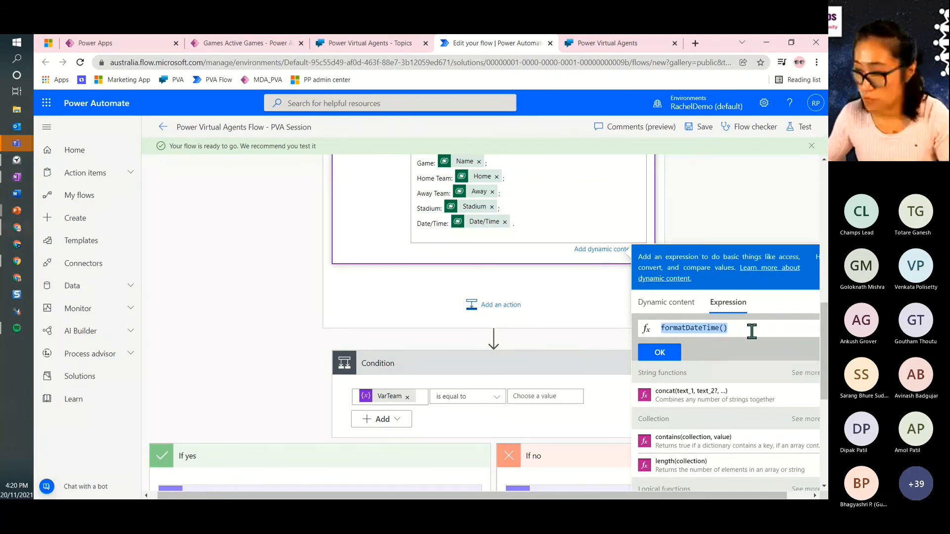
pyautogui.press('BackSpace')
pyautogui.hotkey('ctrl', 'v')
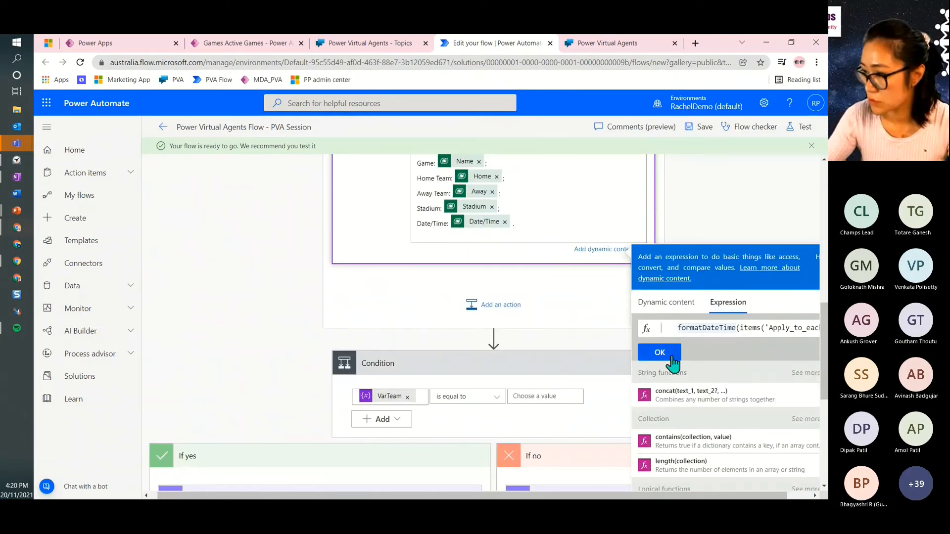
pyautogui.press('BackSpace')
pyautogui.press('Right')
pyautogui.press('Right')
pyautogui.press('Right')
pyautogui.press('Right')
pyautogui.press('Right')
pyautogui.press('Right')
pyautogui.press('Right')
pyautogui.press('Right')
pyautogui.press('Right')
pyautogui.press('Right')
pyautogui.press('Right')
pyautogui.press('Right')
pyautogui.press('Right')
pyautogui.press('Right')
pyautogui.press('Right')
pyautogui.press('Right')
pyautogui.press('Right')
pyautogui.press('Right')
pyautogui.press('Right')
pyautogui.press('Right')
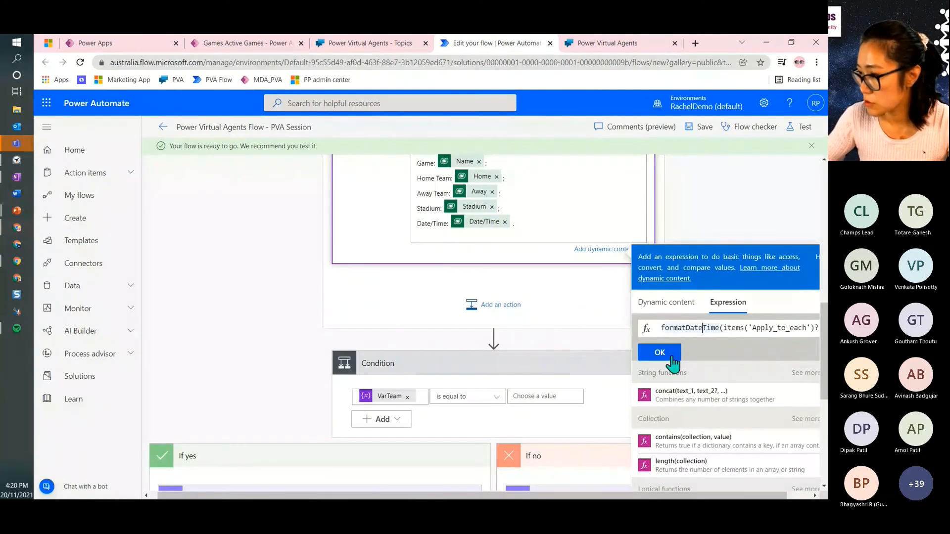
pyautogui.press('Right')
pyautogui.press('Right')
pyautogui.press('Right')
pyautogui.press('Right')
pyautogui.press('Right')
pyautogui.press('Right')
pyautogui.press('Right')
pyautogui.press('Right')
pyautogui.press('Right')
pyautogui.press('Right')
pyautogui.press('Right')
pyautogui.press('Right')
pyautogui.press('Right')
pyautogui.press('Right')
pyautogui.press('Right')
pyautogui.press('Right')
pyautogui.press('Right')
pyautogui.press('Right')
pyautogui.press('Right')
pyautogui.press('Right')
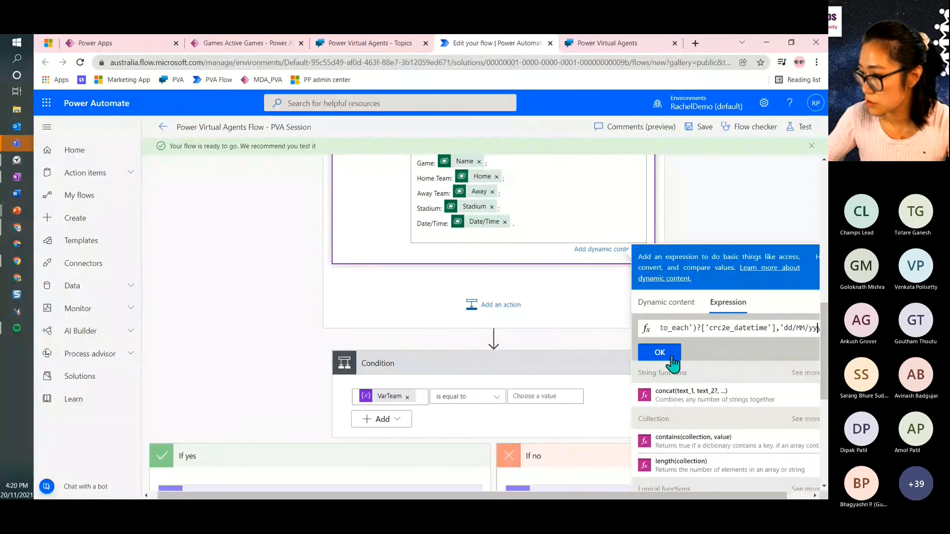
pyautogui.hotkey('ctrl', 'a')
pyautogui.press('BackSpace')
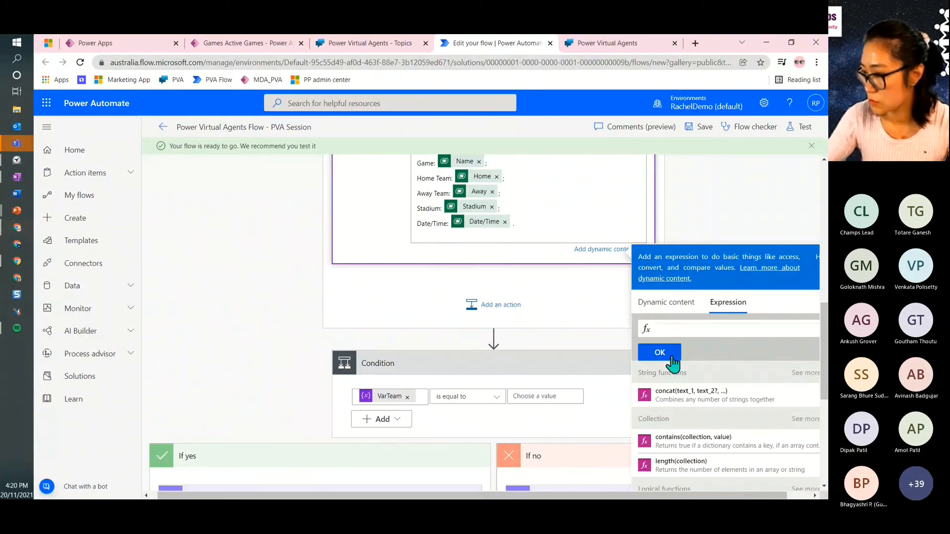
# Replace the Date/Time field with the expression formatDateTime(items('Apply_to_each')?['crc2e_datetime'],'dd/MM/yyyy hh:mm tt') and save the flow.
pyautogui.hotkey('ctrl', 'v')
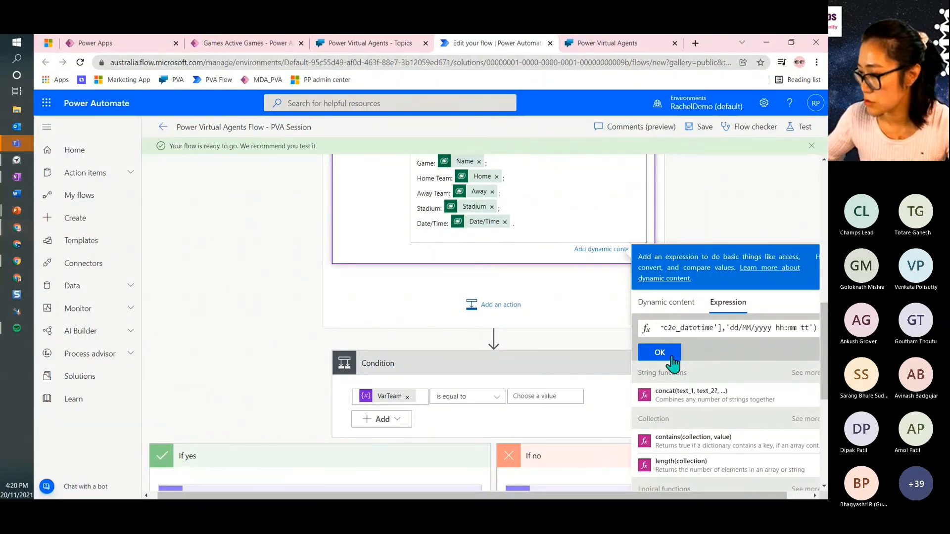
pyautogui.click(672, 362)
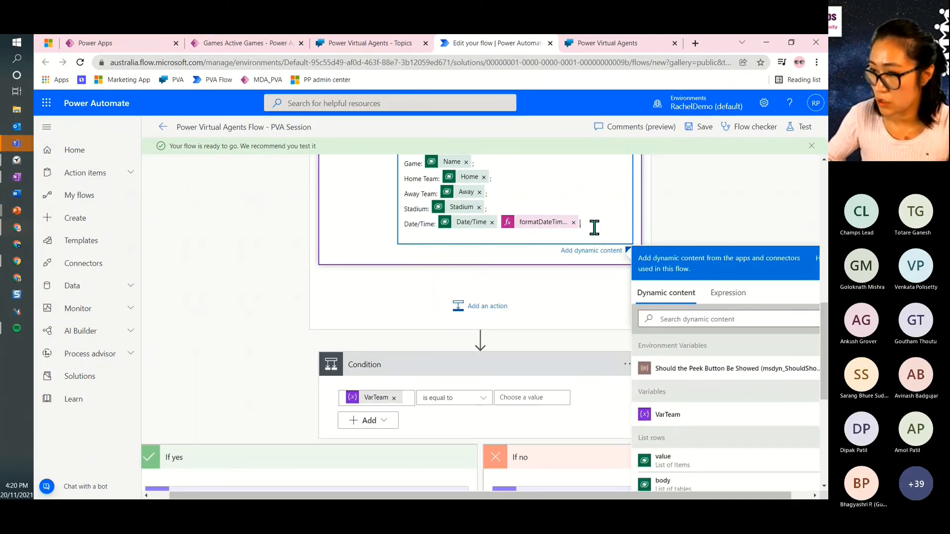
pyautogui.press('BackSpace')
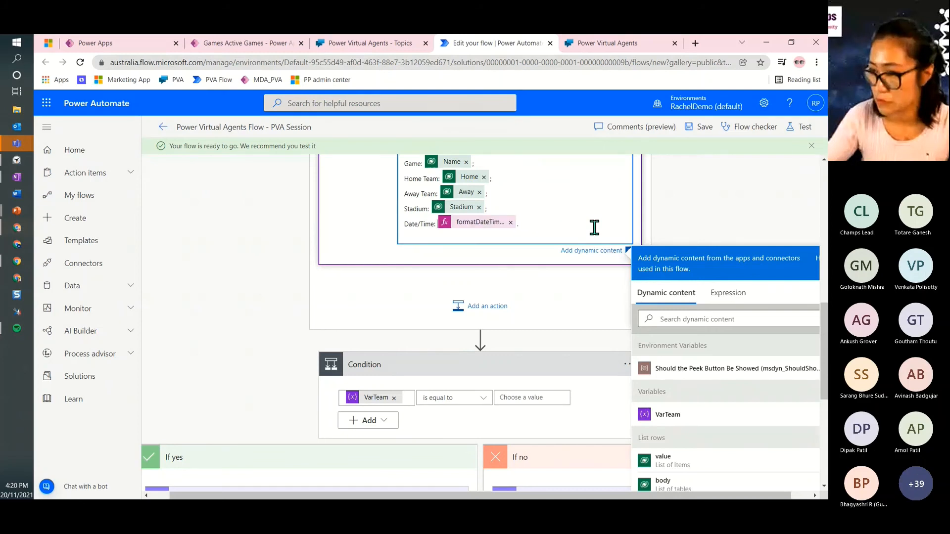
pyautogui.click(697, 127)
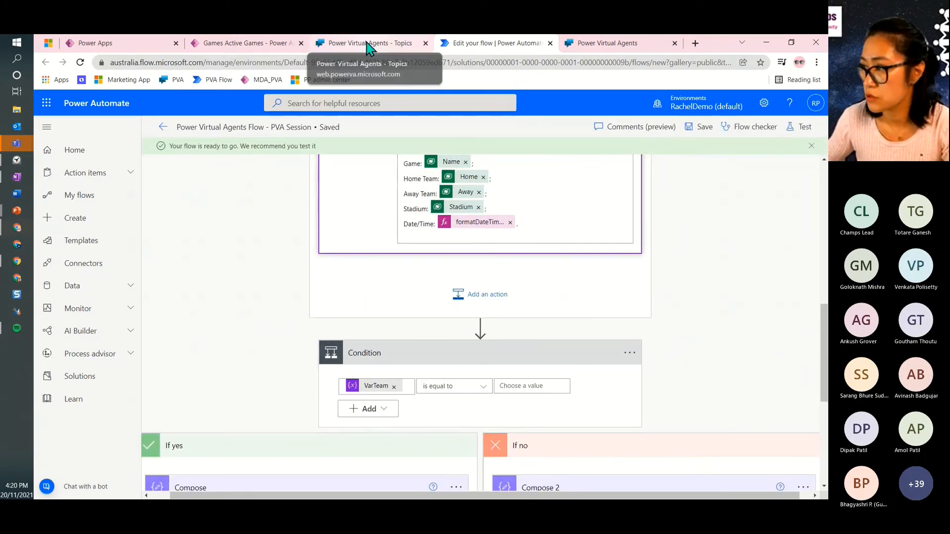
# Switch back to the AFL Games topic in Power Virtual Agents, restart the test chat, and send "afl game".
pyautogui.click(368, 44)
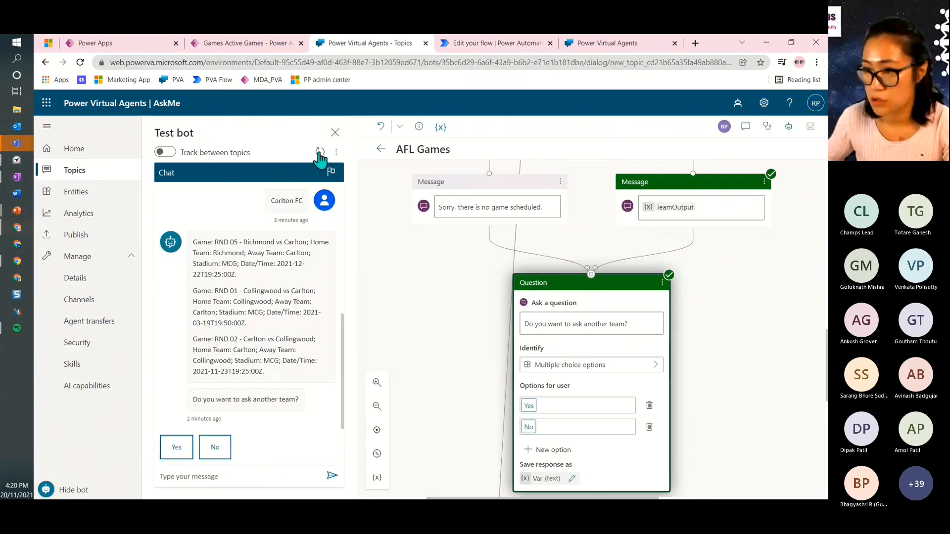
pyautogui.click(320, 152)
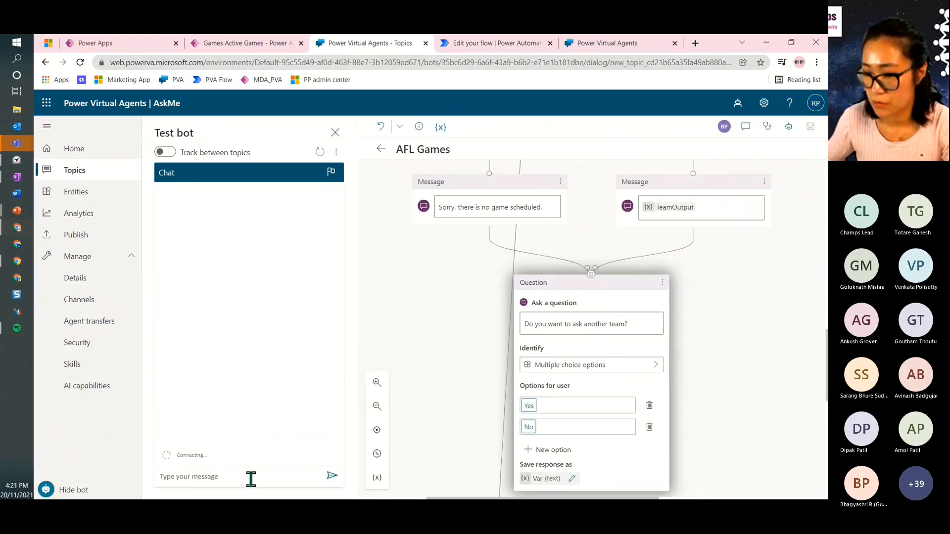
pyautogui.click(251, 478)
pyautogui.write('afl game')
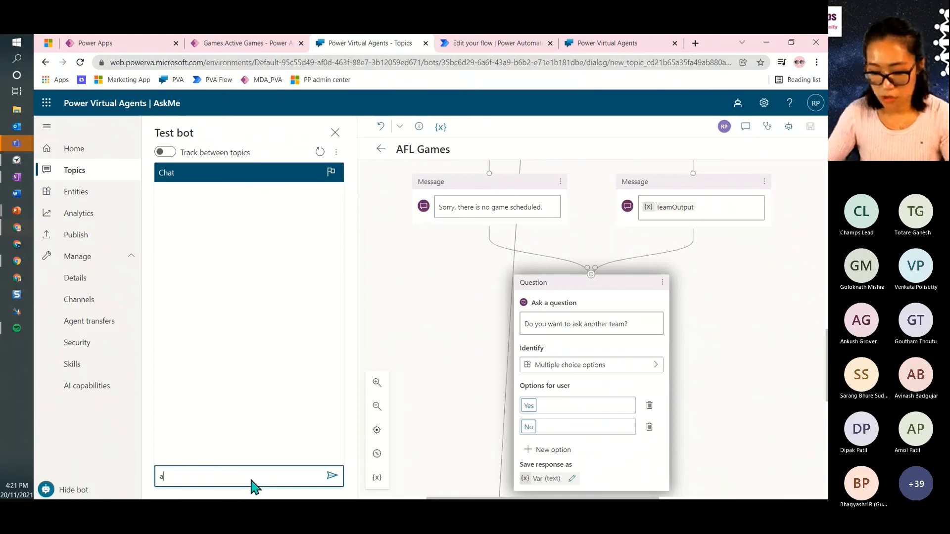
pyautogui.press('Return')
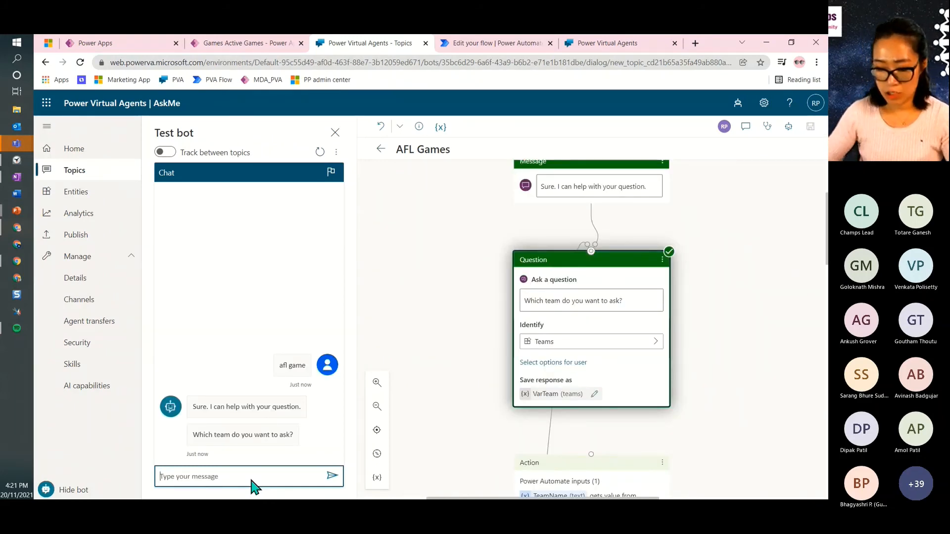
# Reply with "Carlton FC" in the restarted chat and highlight the date of the RND 01 game in the bot's answer.
pyautogui.write('Carlt')
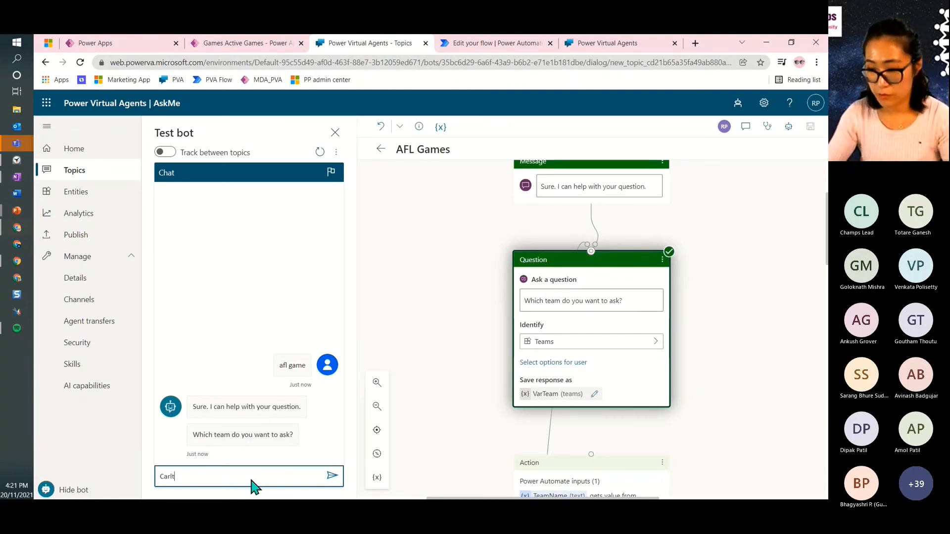
pyautogui.write('on FC')
pyautogui.press('Return')
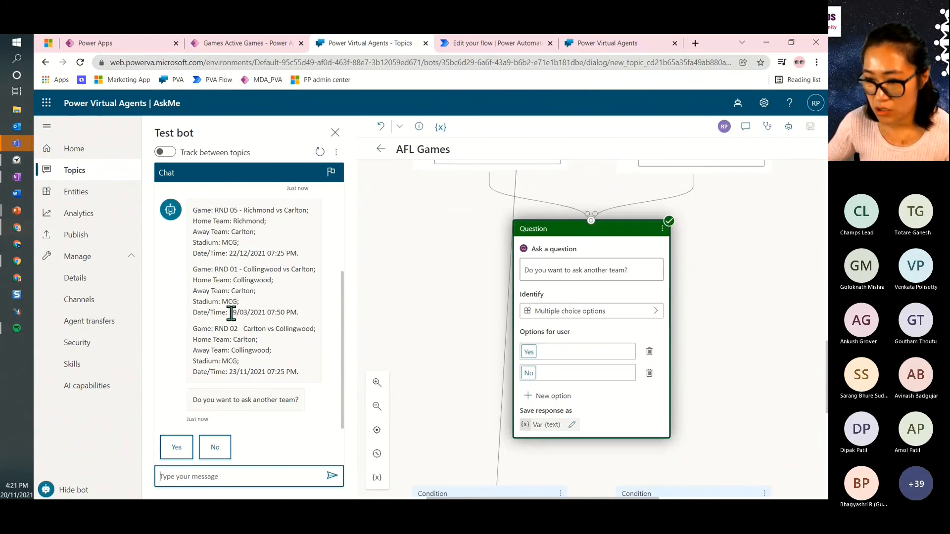
pyautogui.moveTo(231, 313); pyautogui.dragTo(266, 314)
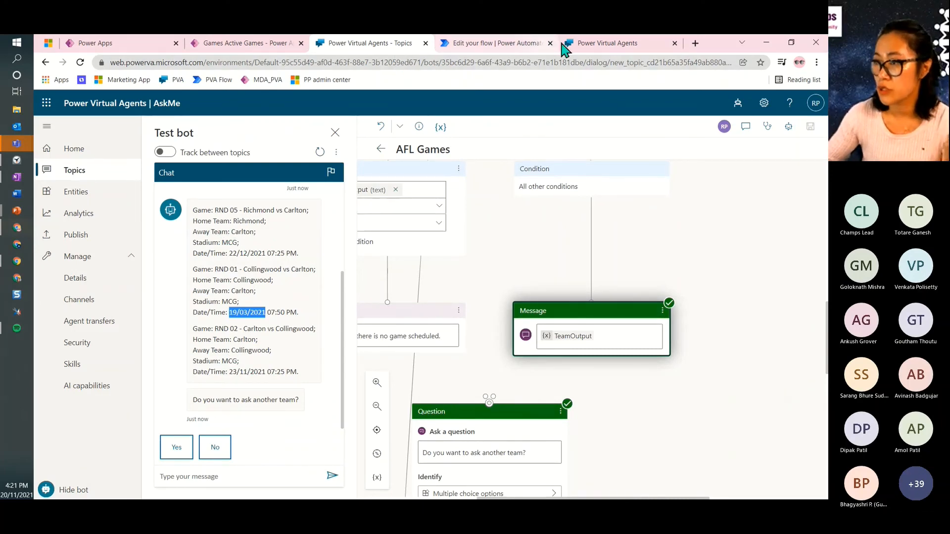
# Switch to the flow in Power Automate and append "and" to the Filter rows query of the List rows action.
pyautogui.click(594, 43)
pyautogui.click(493, 44)
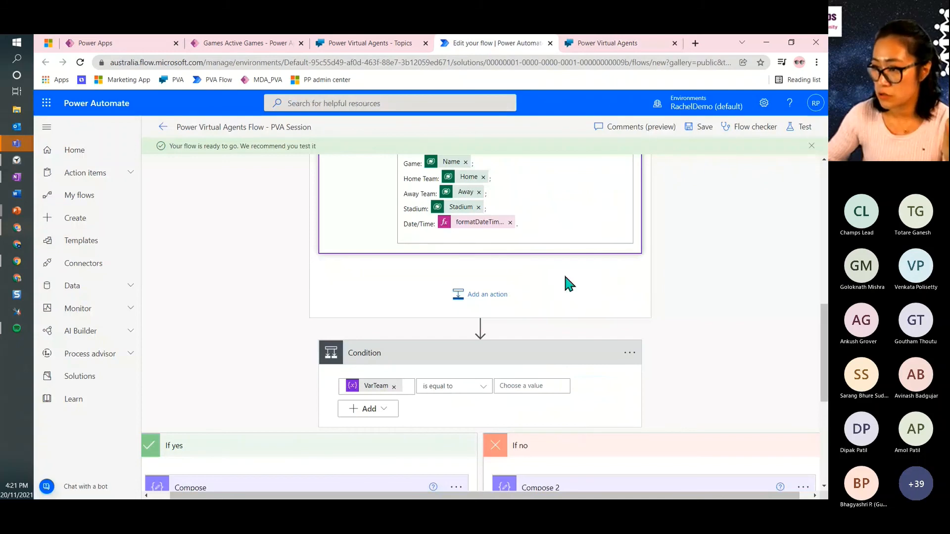
pyautogui.scroll(15, 565, 278)
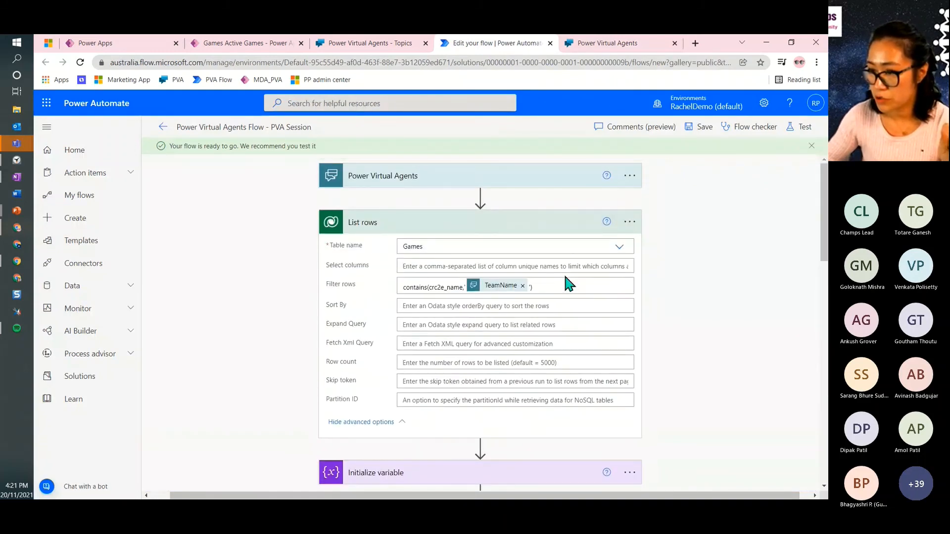
pyautogui.click(563, 286)
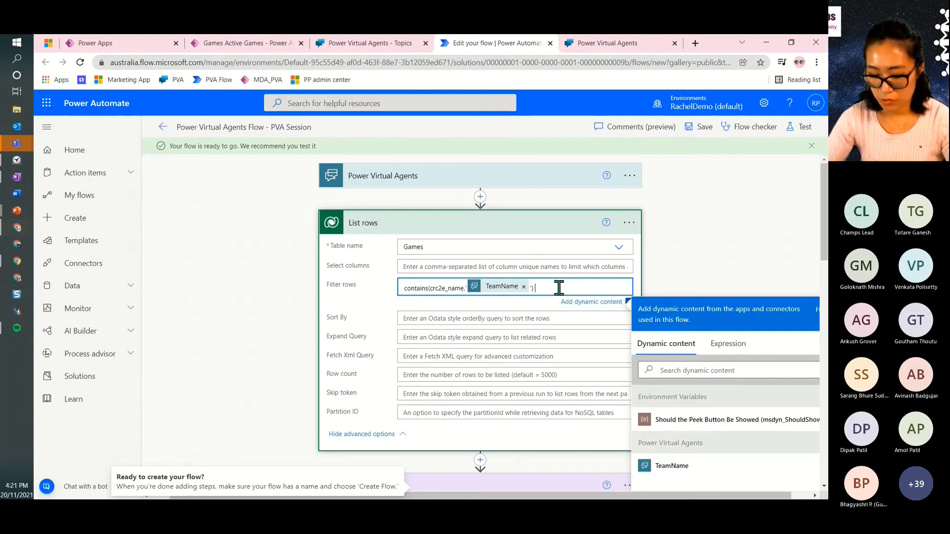
pyautogui.write('and')
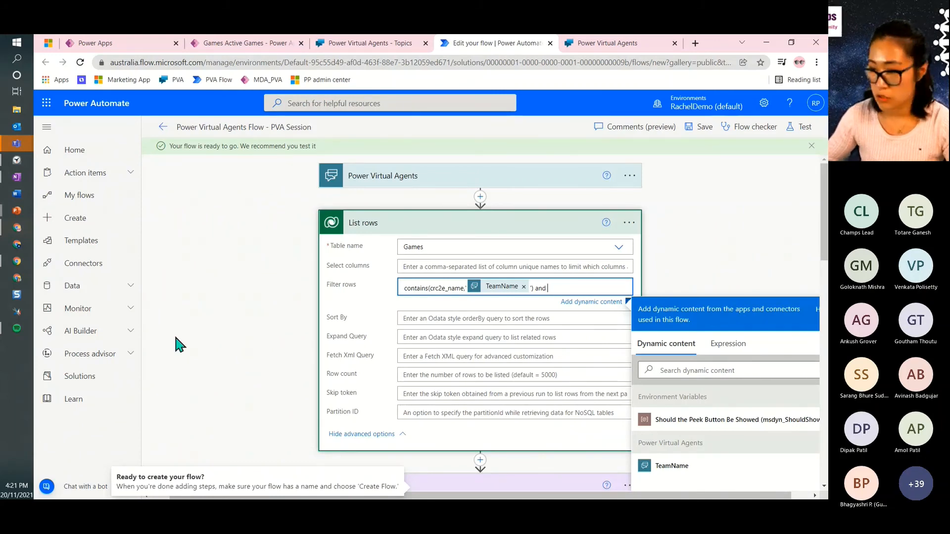
# Copy the Date/Time column's name crc2e_datetime from the Game table in Power Apps and extend the flow's row filter with "crc2e_datetime ge".
pyautogui.click(111, 43)
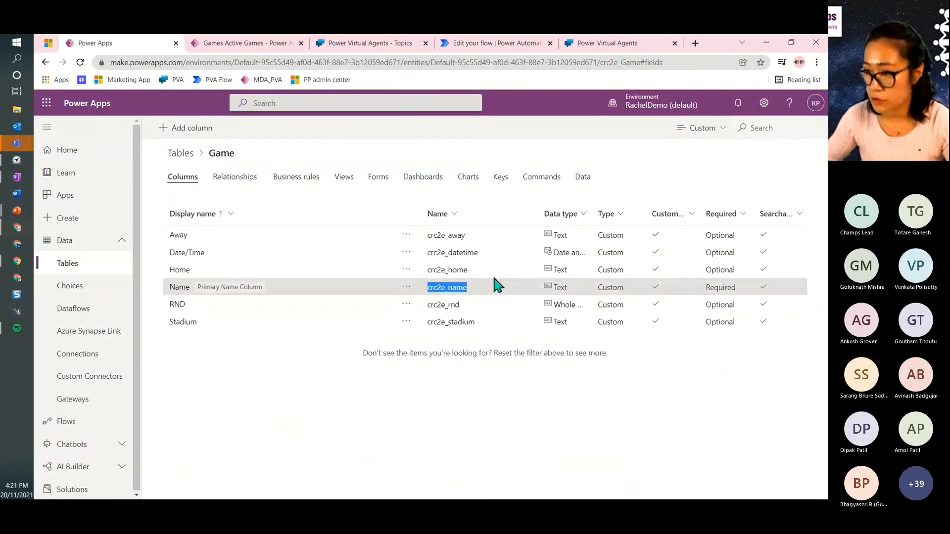
pyautogui.moveTo(484, 253); pyautogui.dragTo(423, 261)
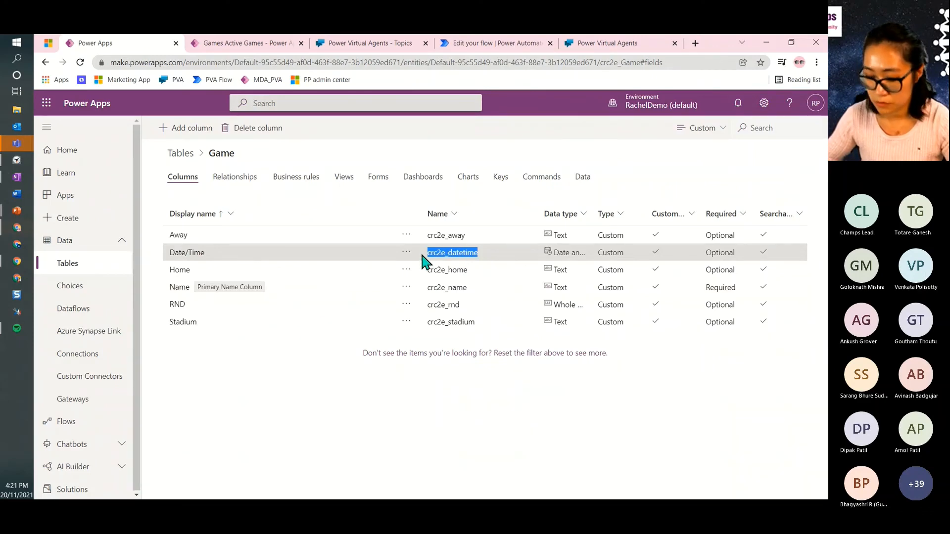
pyautogui.click(593, 45)
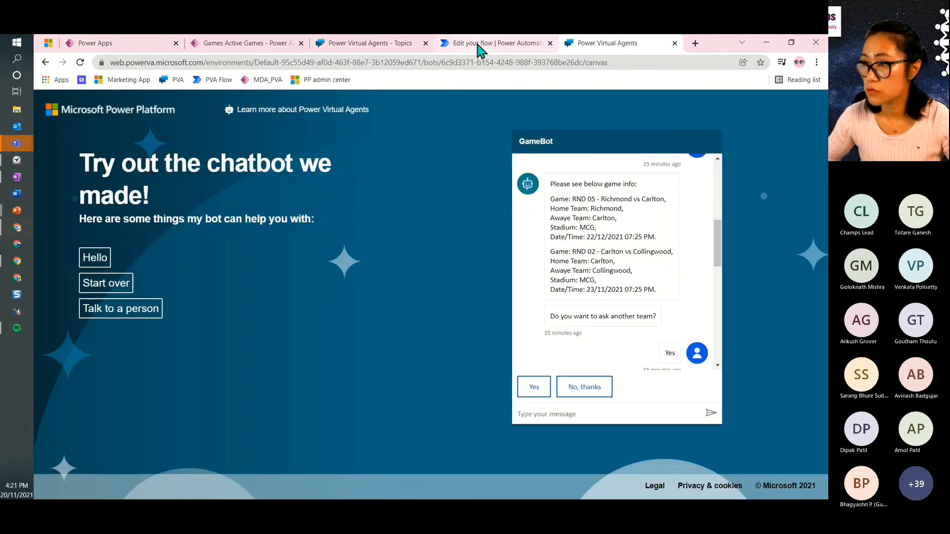
pyautogui.click(487, 43)
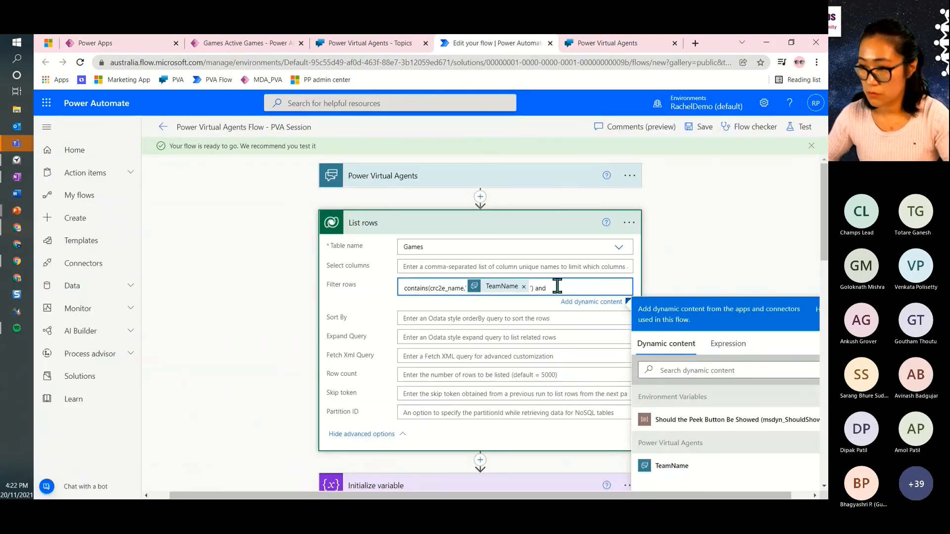
pyautogui.write('crc2e_datetime')
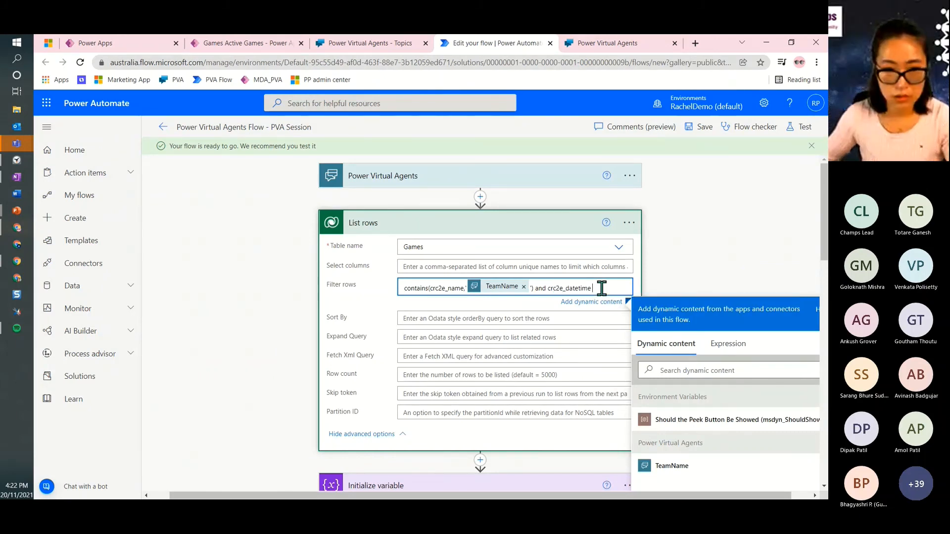
pyautogui.write(' ge')
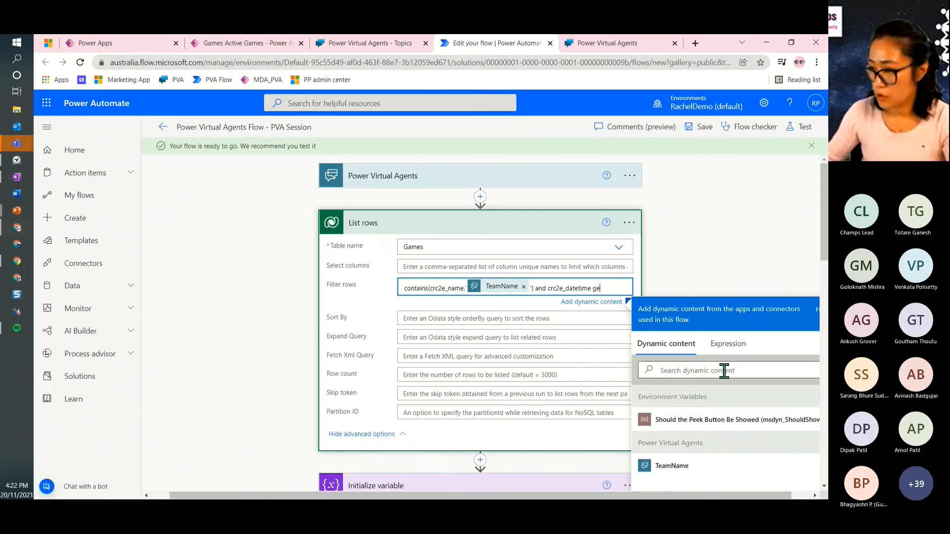
# Complete the row filter's date condition with the expression utcNow() and save the flow.
pyautogui.click(730, 349)
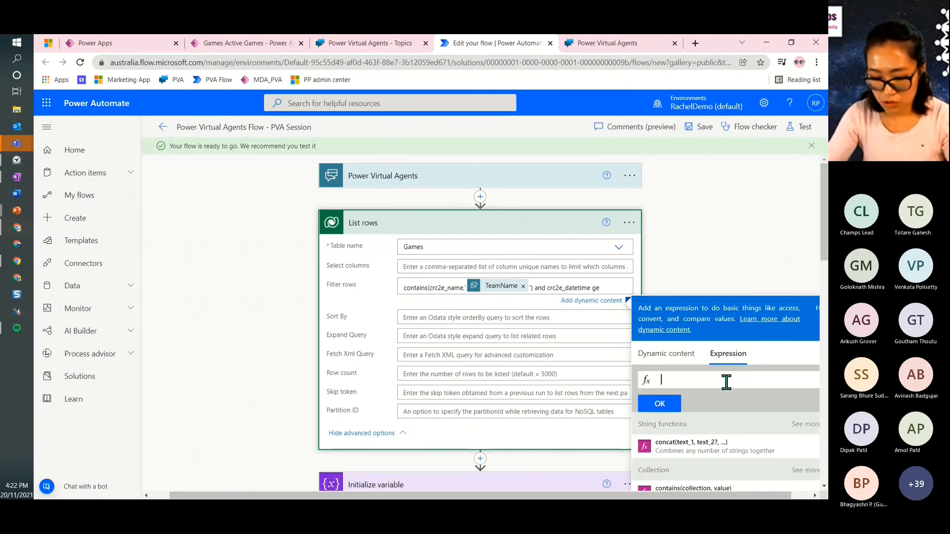
pyautogui.write('utc')
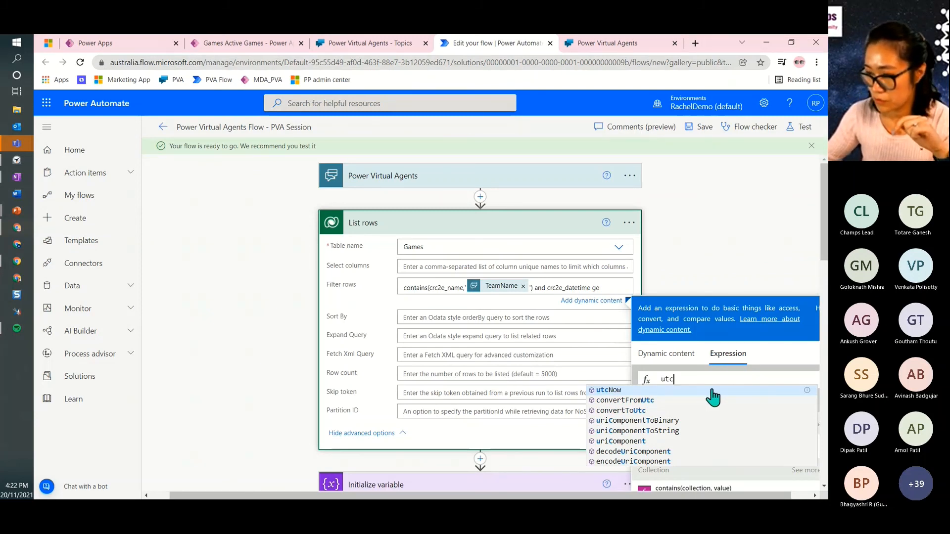
pyautogui.click(711, 391)
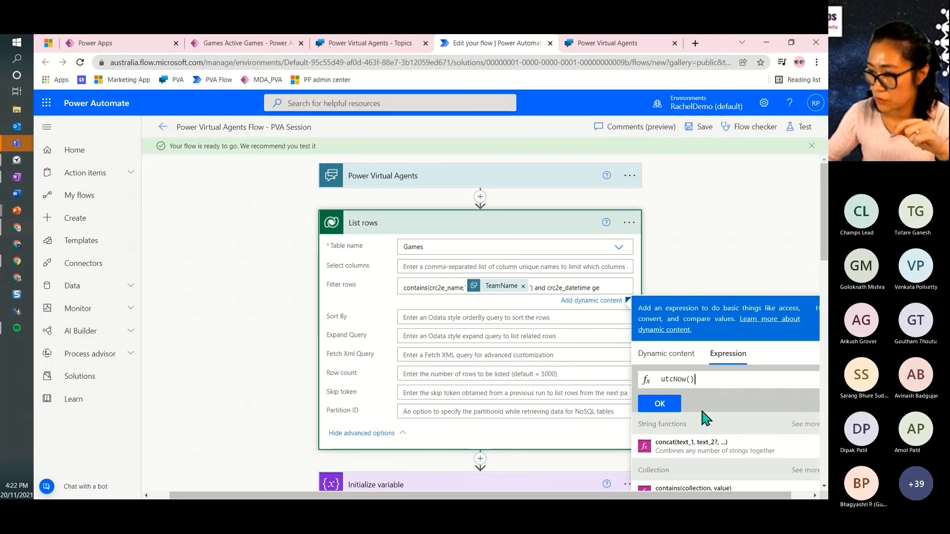
pyautogui.click(672, 407)
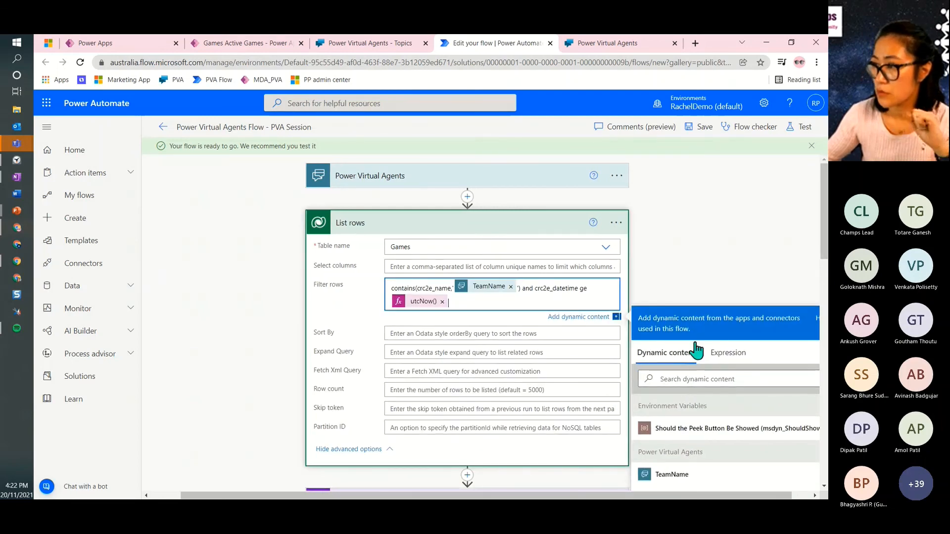
pyautogui.click(697, 128)
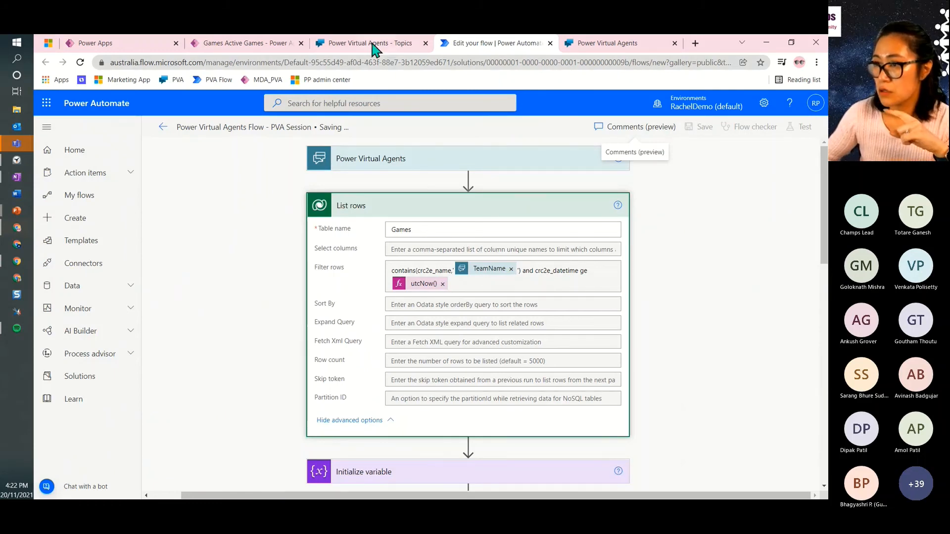
# Return to the AFL Games topic in Power Virtual Agents, restart the test chat, and send "afl game".
pyautogui.click(342, 45)
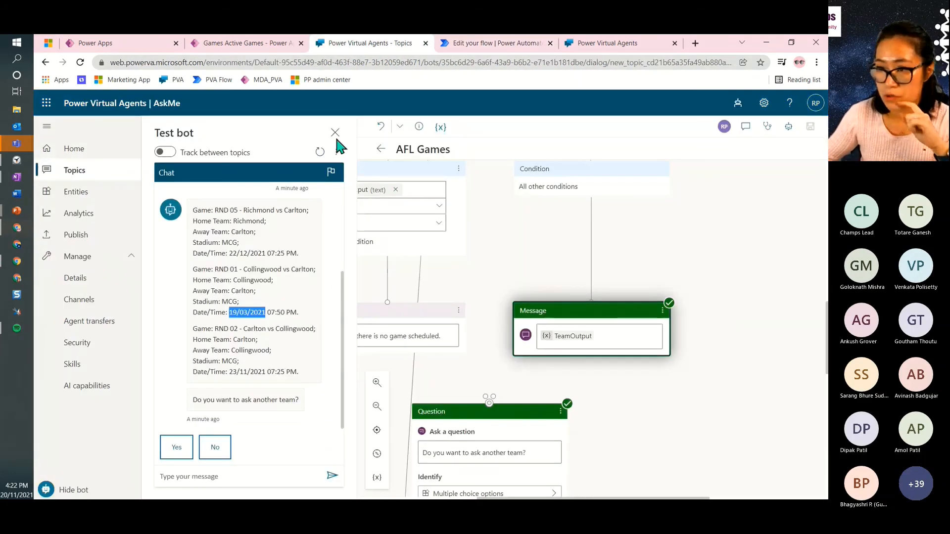
pyautogui.click(320, 151)
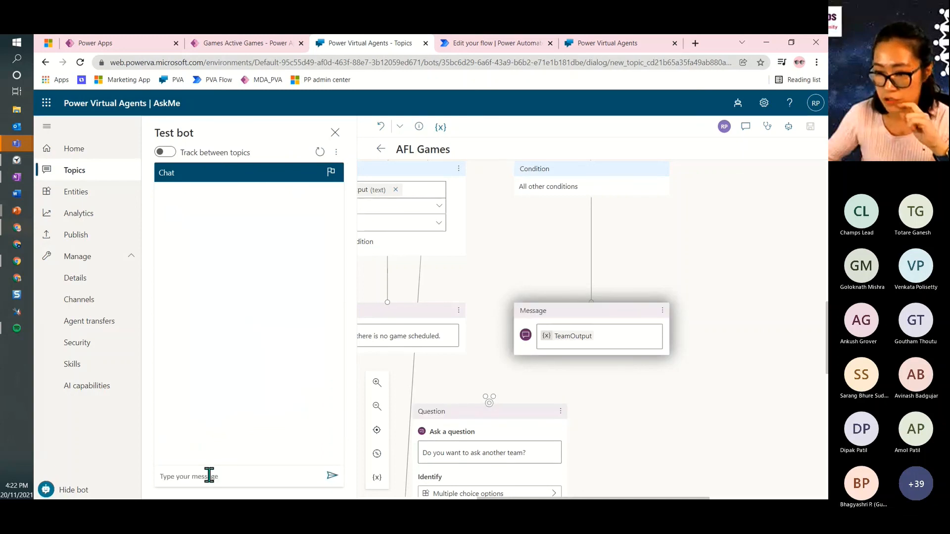
pyautogui.click(209, 475)
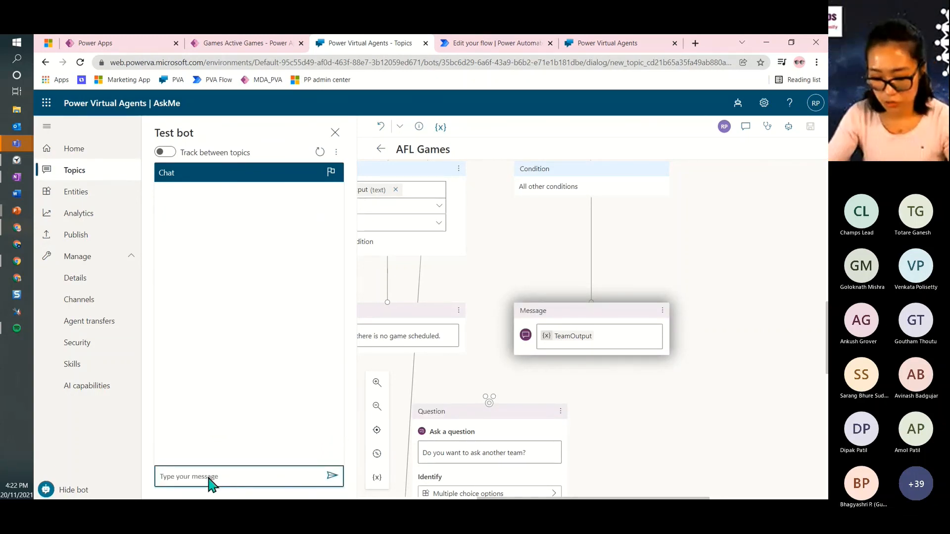
pyautogui.write('afl ga')
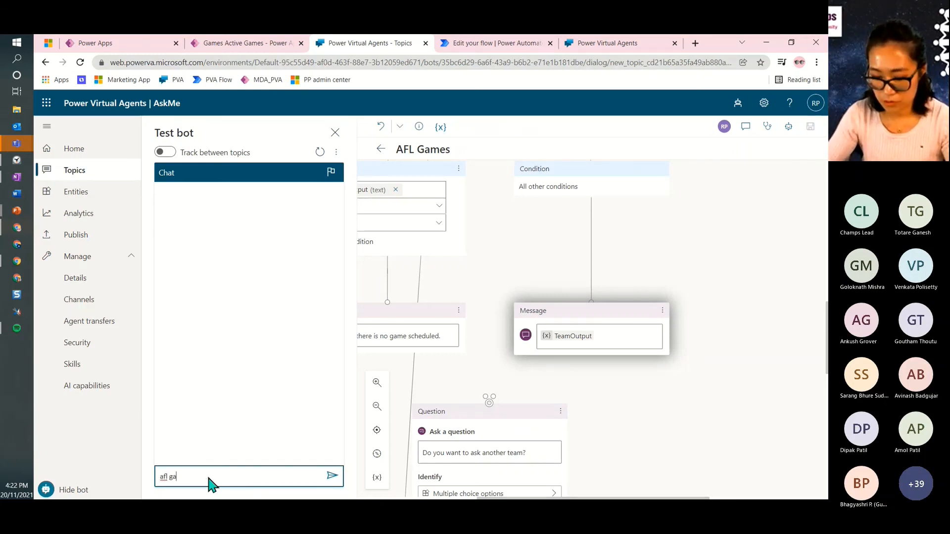
pyautogui.write(',eme')
pyautogui.press('Return')
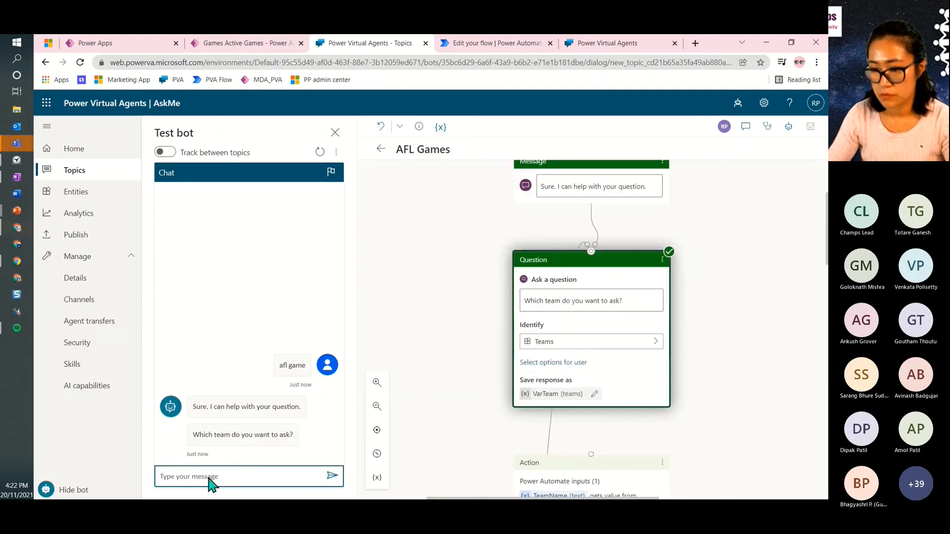
# Answer the bot's team question with "carlton" to test the date-filtered flow.
pyautogui.write('carlton')
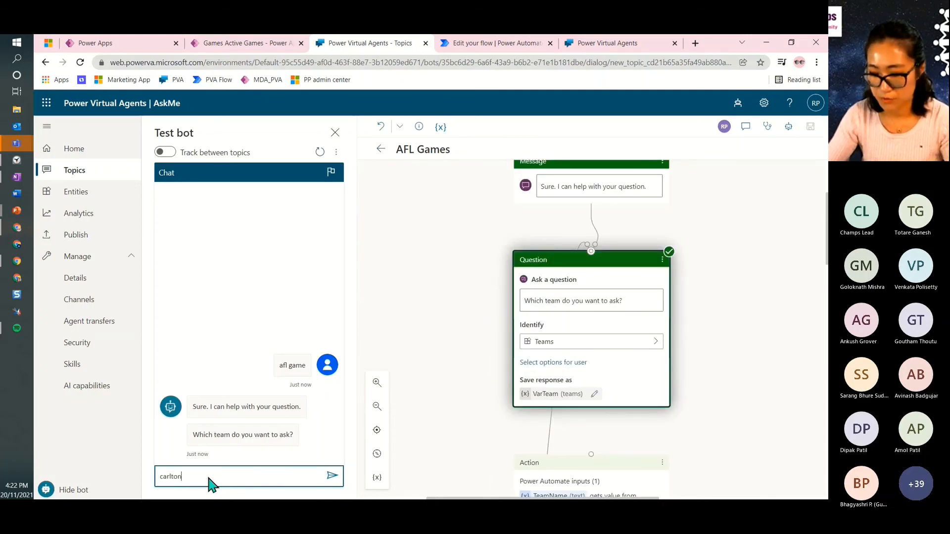
pyautogui.press('Return')
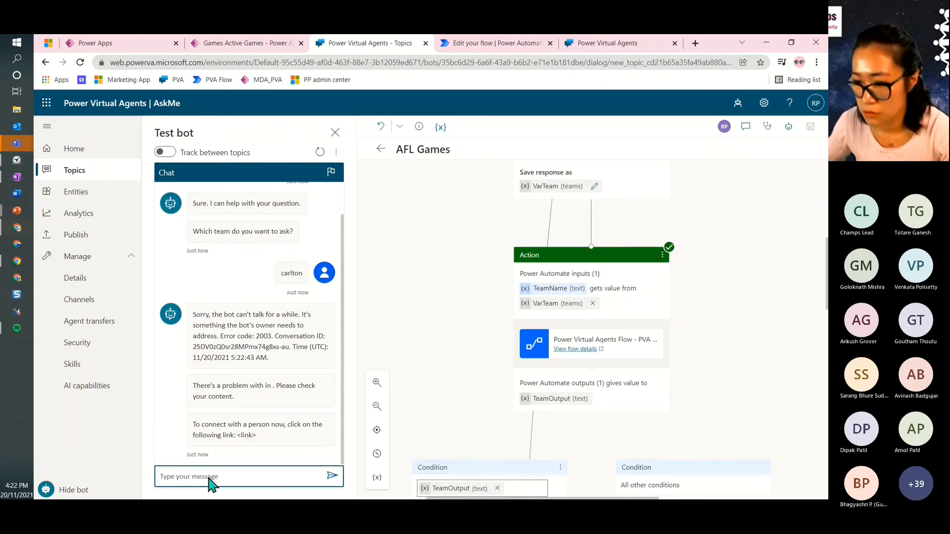
pyautogui.click(298, 411)
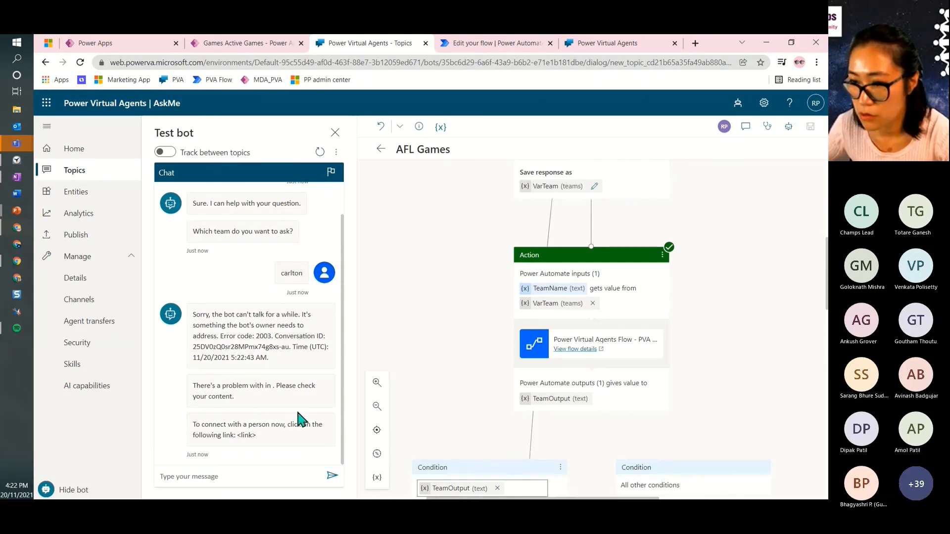
# Switch back to the flow and delete the condition "and crc2e_datetime ge utcNow()" from the List rows filter.
pyautogui.click(465, 47)
pyautogui.click(547, 299)
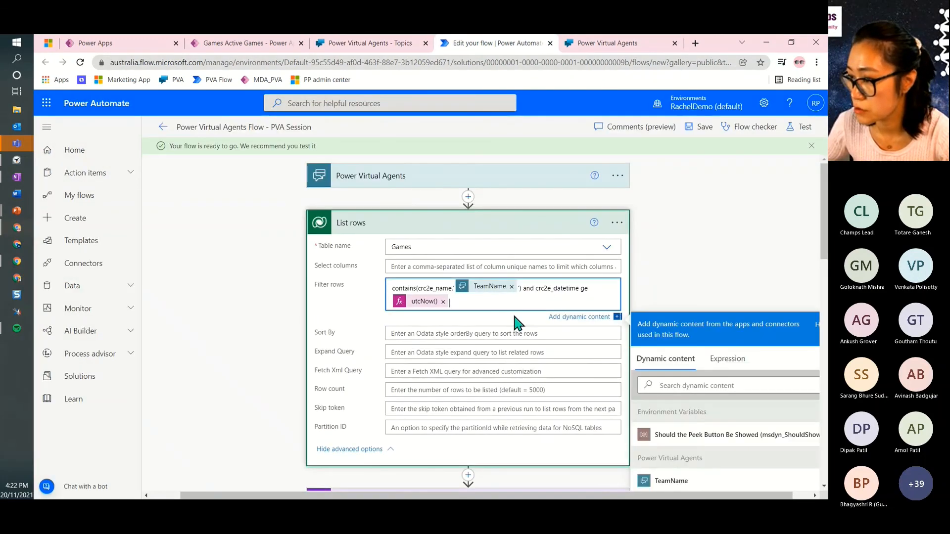
pyautogui.moveTo(520, 287); pyautogui.dragTo(535, 309)
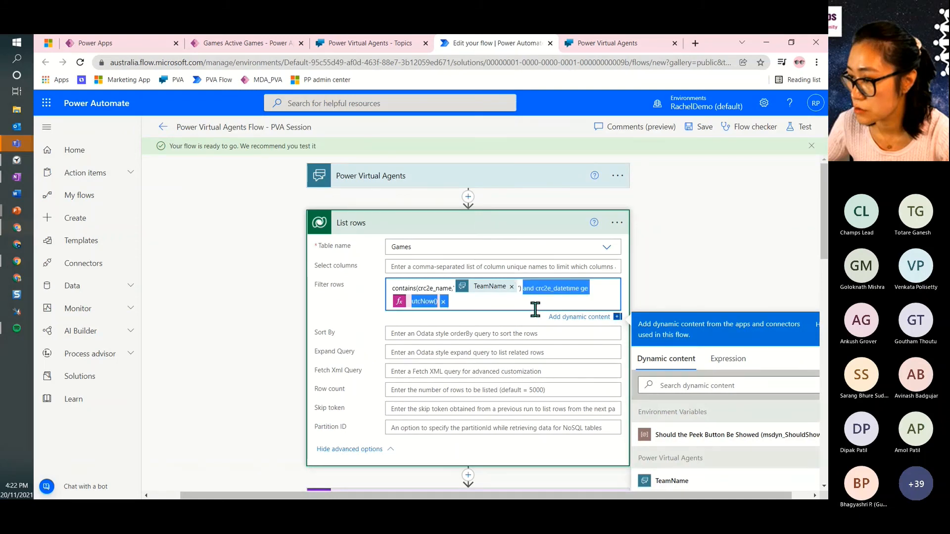
pyautogui.press('BackSpace')
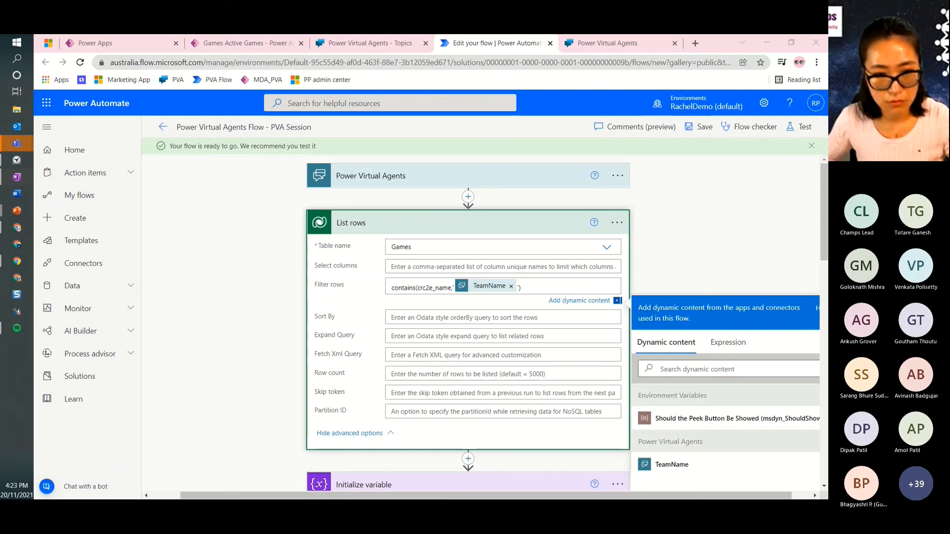
# Add "and crc2e_datetime ge" after the TeamName clause in the row filter, removing the plain-text utcNow() and extra parenthesis.
pyautogui.click(549, 287)
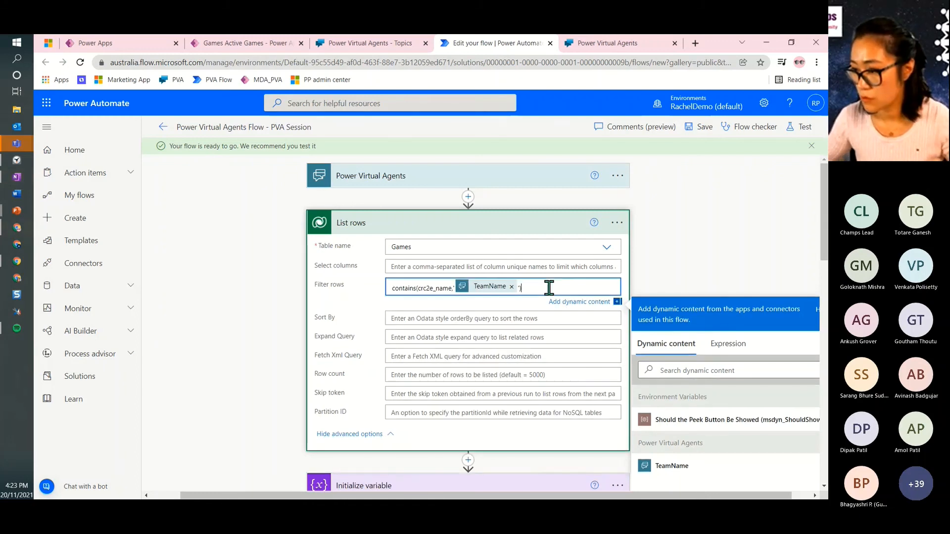
pyautogui.write(') and crc2e_datetime ge utcNow()')
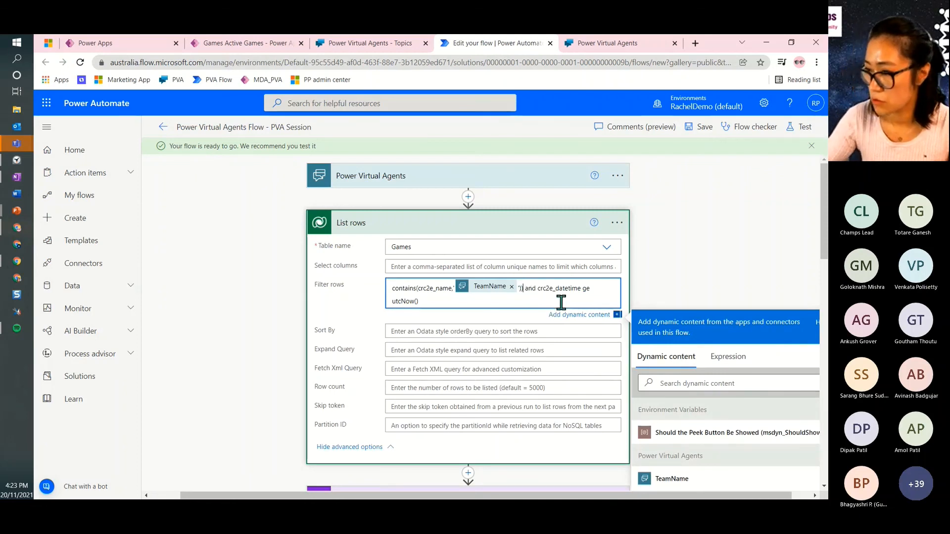
pyautogui.press('BackSpace')
pyautogui.click(427, 303)
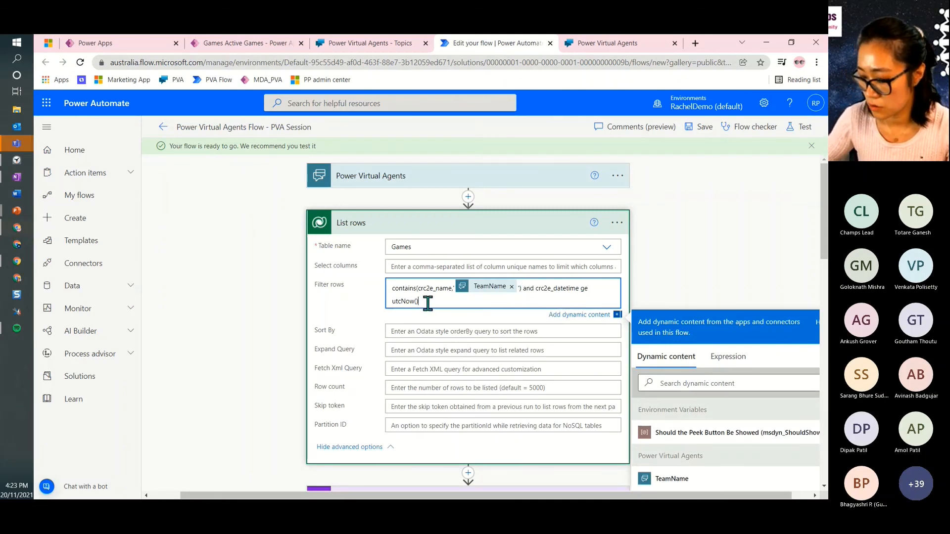
pyautogui.press('BackSpace')
pyautogui.press('BackSpace')
pyautogui.press('BackSpace')
pyautogui.press('BackSpace')
pyautogui.press('BackSpace')
pyautogui.press('BackSpace')
pyautogui.press('BackSpace')
pyautogui.press('BackSpace')
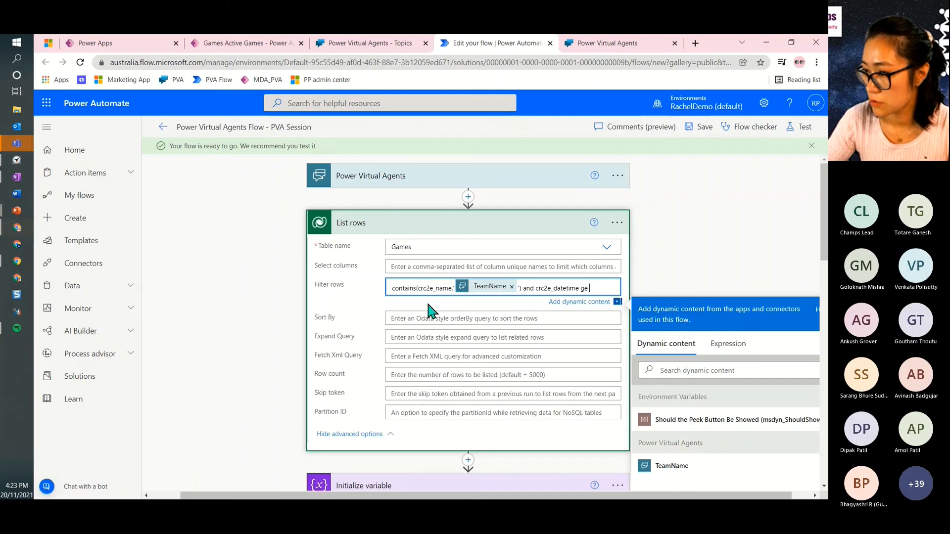
# Insert utcNow() as an expression at the end of the List rows filter and save the flow.
pyautogui.click(688, 369)
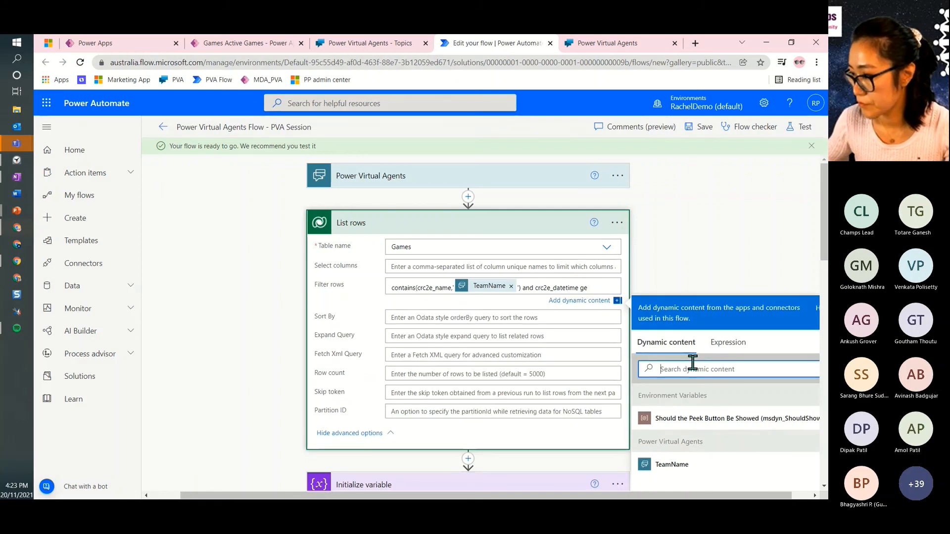
pyautogui.click(719, 350)
pyautogui.write('uat')
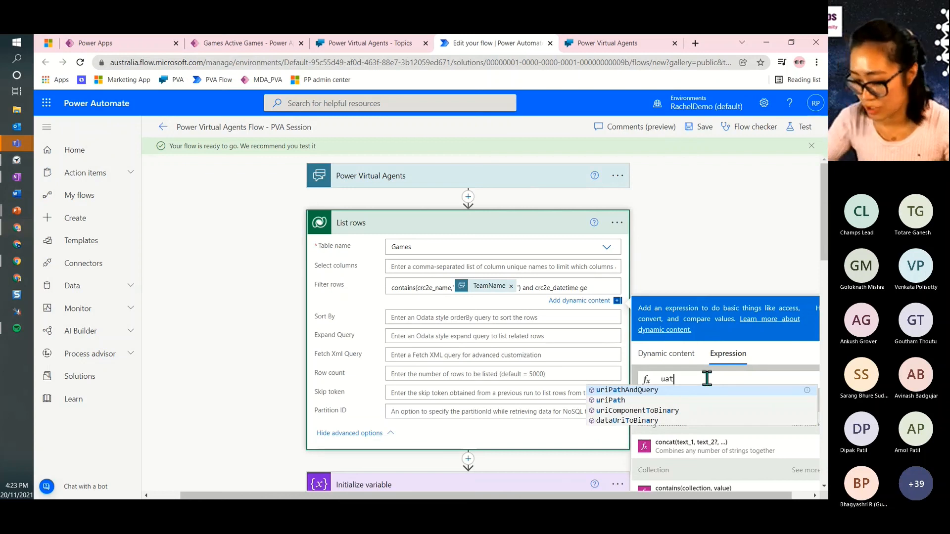
pyautogui.press('BackSpace')
pyautogui.press('BackSpace')
pyautogui.write('tc')
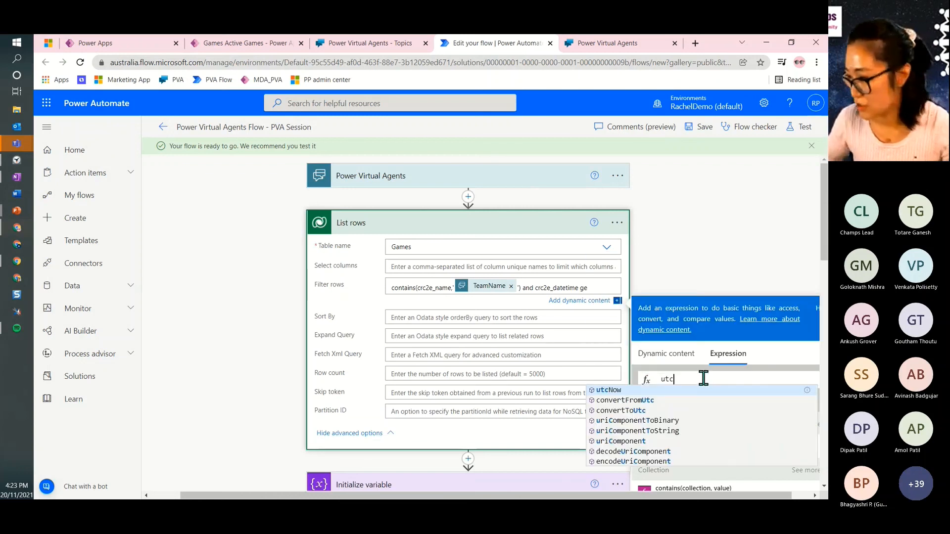
pyautogui.click(658, 391)
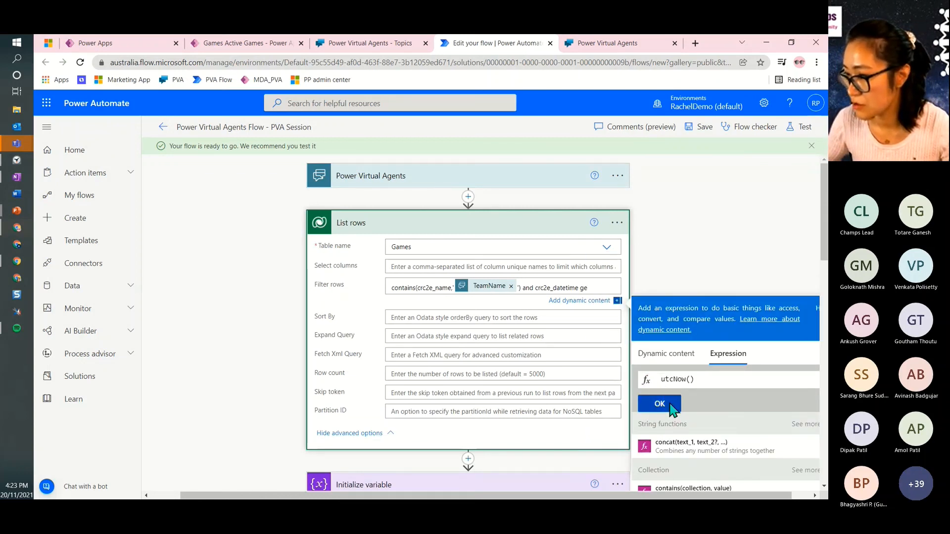
pyautogui.click(659, 404)
pyautogui.click(699, 125)
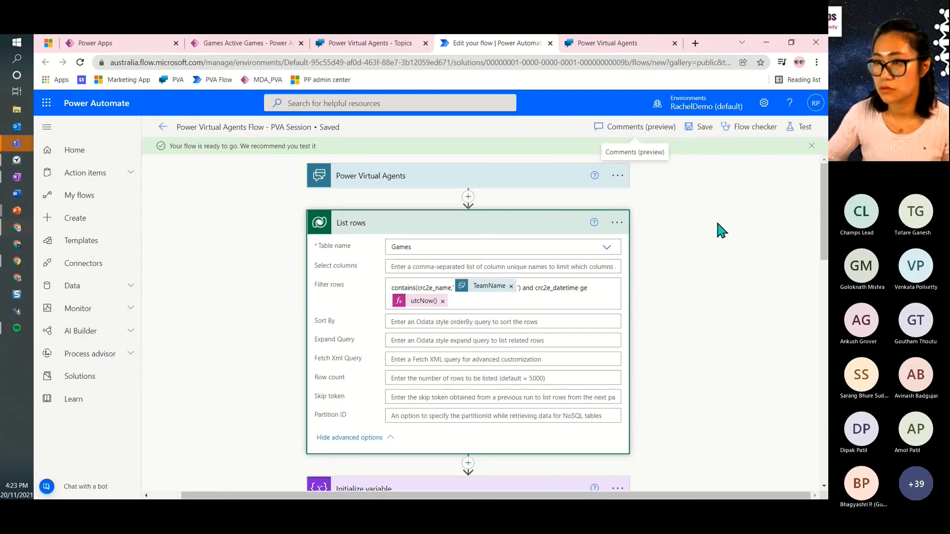
# Switch to the AFL Games topic in Power Virtual Agents and restart the test bot conversation.
pyautogui.click(368, 43)
pyautogui.click(319, 152)
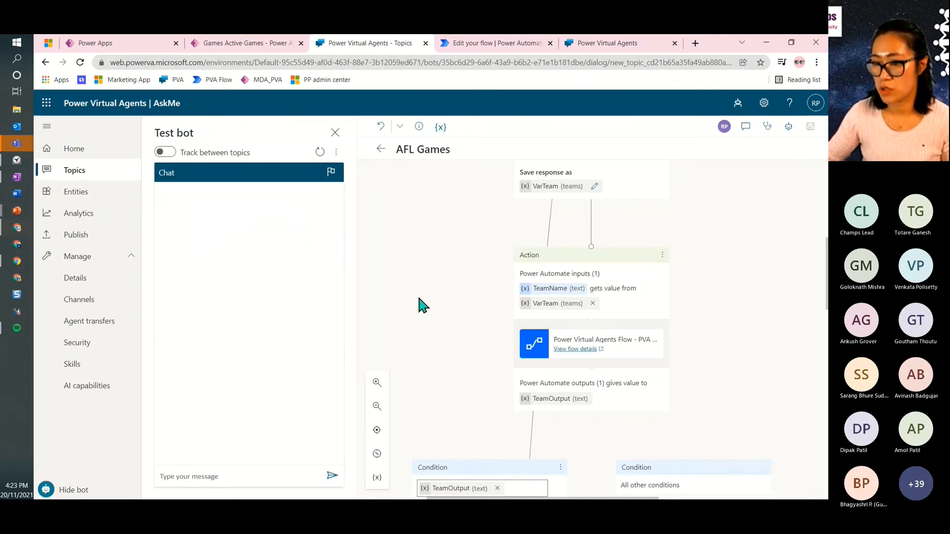
pyautogui.click(258, 476)
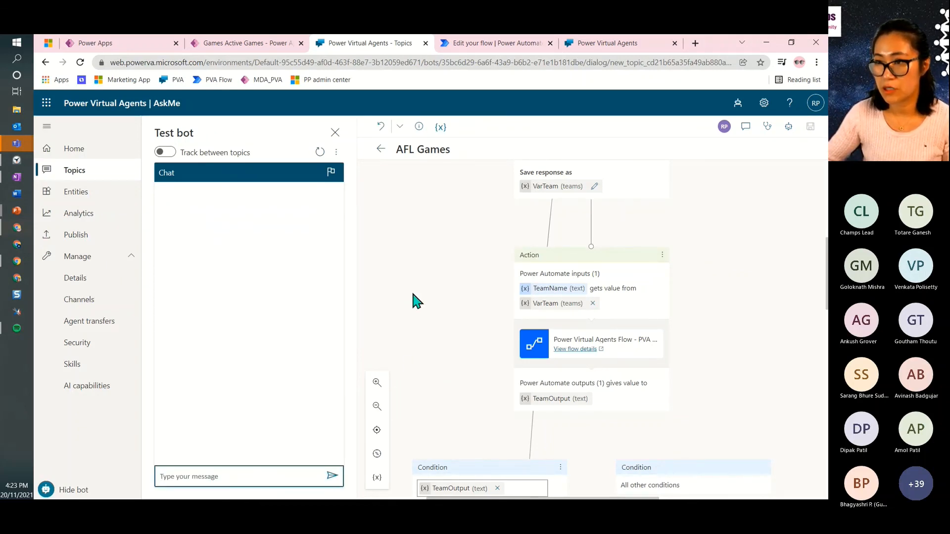
pyautogui.click(320, 151)
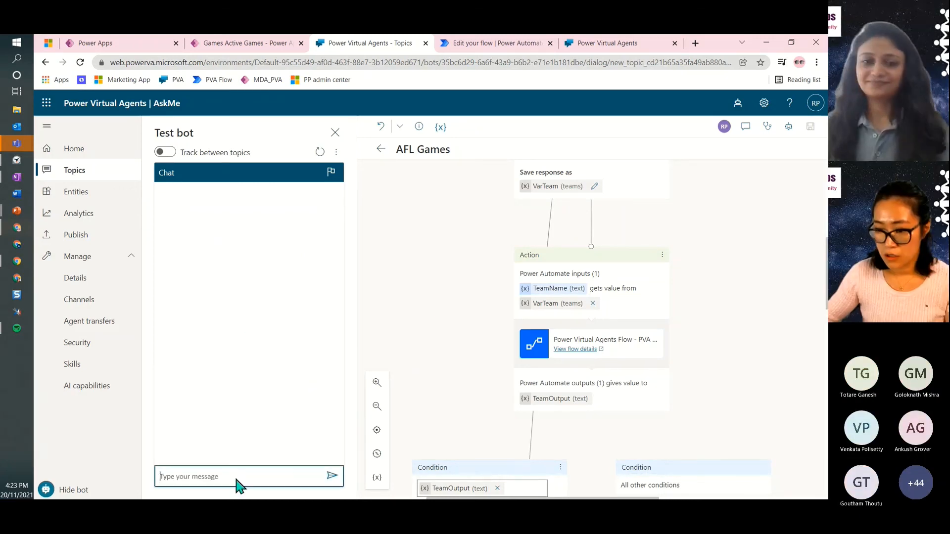
pyautogui.click(239, 485)
pyautogui.write('carlton ')
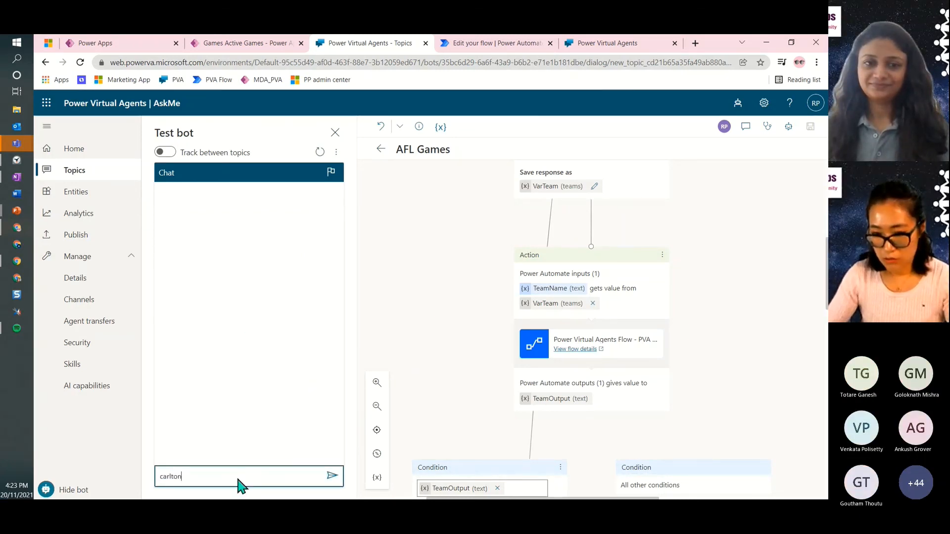
pyautogui.write('fc')
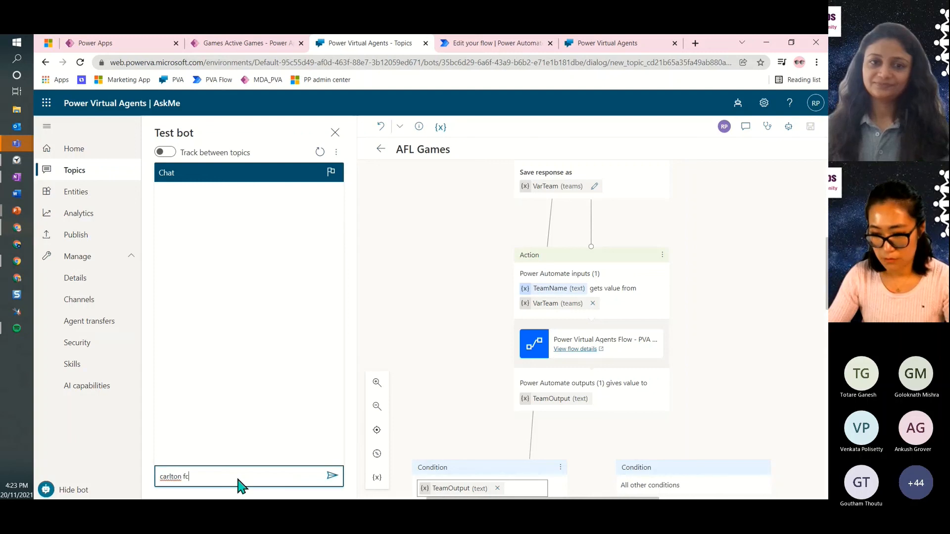
pyautogui.press('BackSpace')
pyautogui.press('BackSpace')
pyautogui.press('BackSpace')
pyautogui.press('BackSpace')
pyautogui.press('BackSpace')
pyautogui.press('BackSpace')
pyautogui.press('BackSpace')
pyautogui.press('BackSpace')
pyautogui.press('BackSpace')
pyautogui.press('BackSpace')
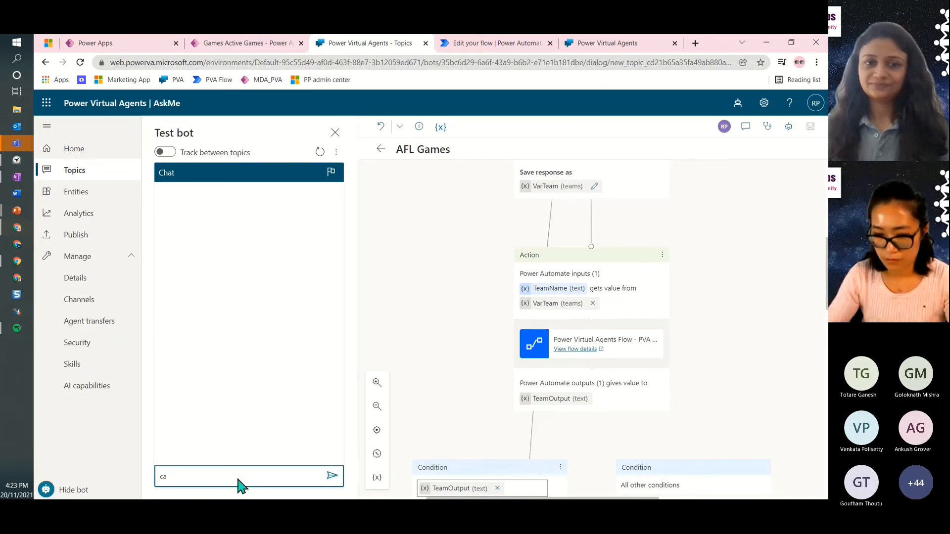
# Trigger the topic in the test chat with "afl game" and answer the team question with "carlton".
pyautogui.write('afl ')
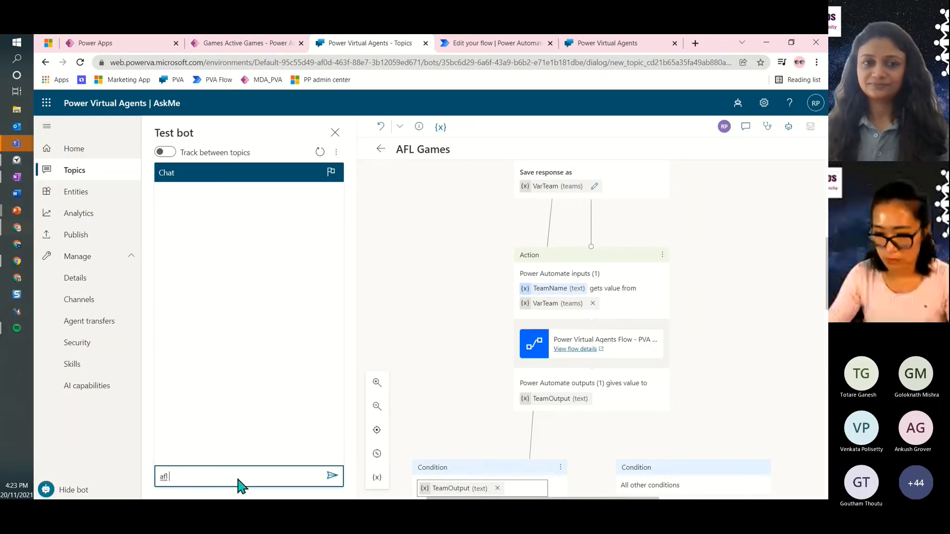
pyautogui.write('game')
pyautogui.press('Return')
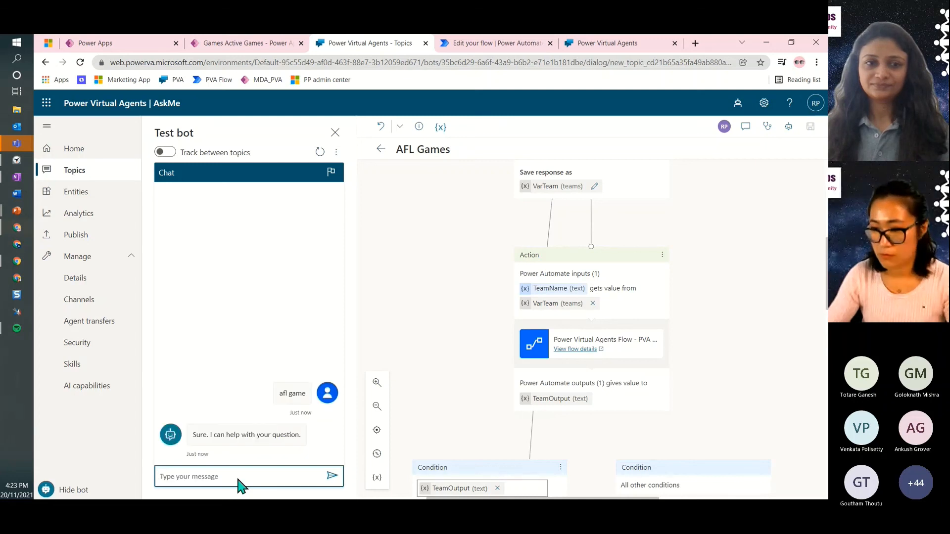
pyautogui.write('carlton')
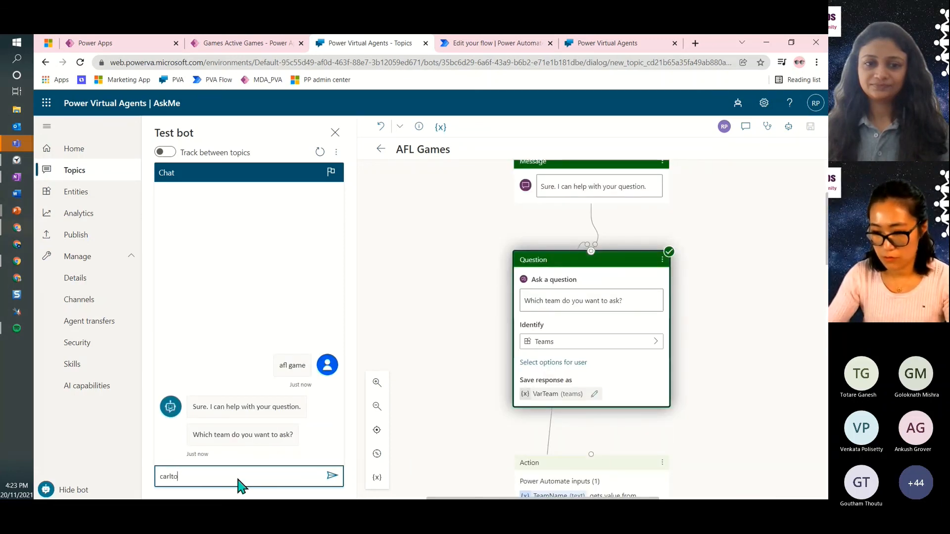
pyautogui.press('Return')
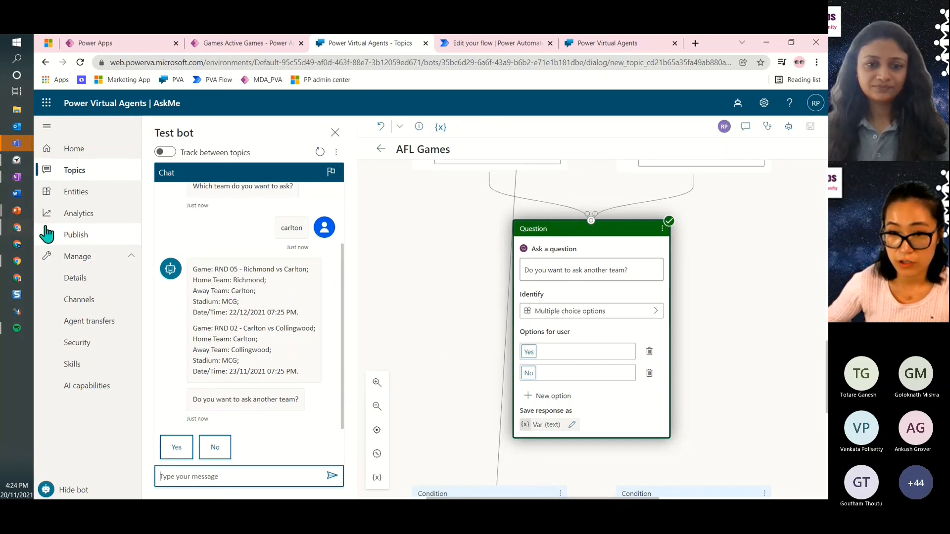
# Switch to the PowerPoint slide show and advance from the Demo slide to the Enhancements slide.
pyautogui.moveTo(20, 216)
pyautogui.click(104, 255)
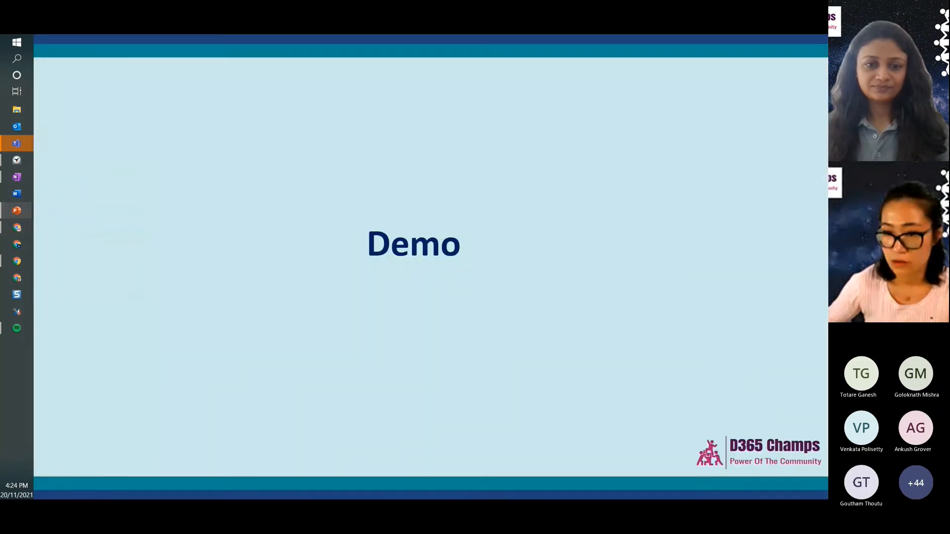
pyautogui.click(565, 348)
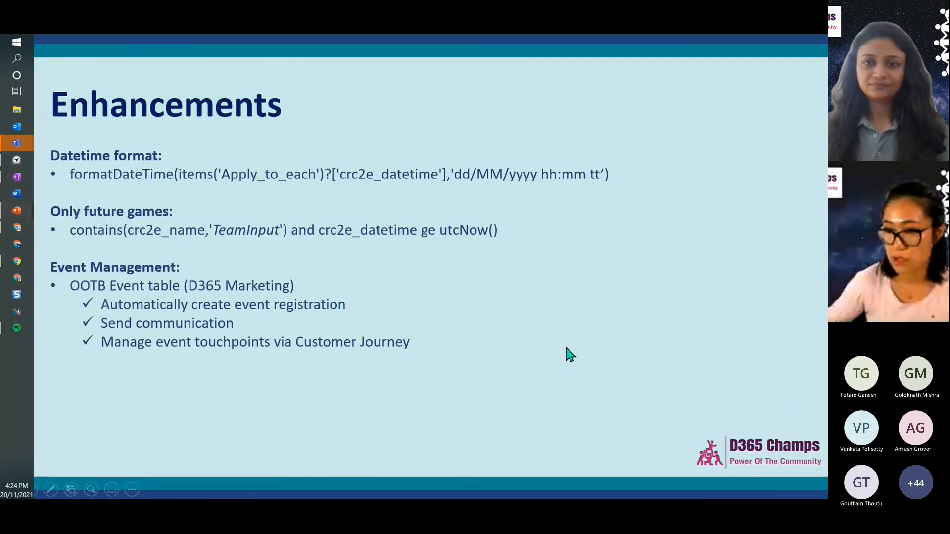